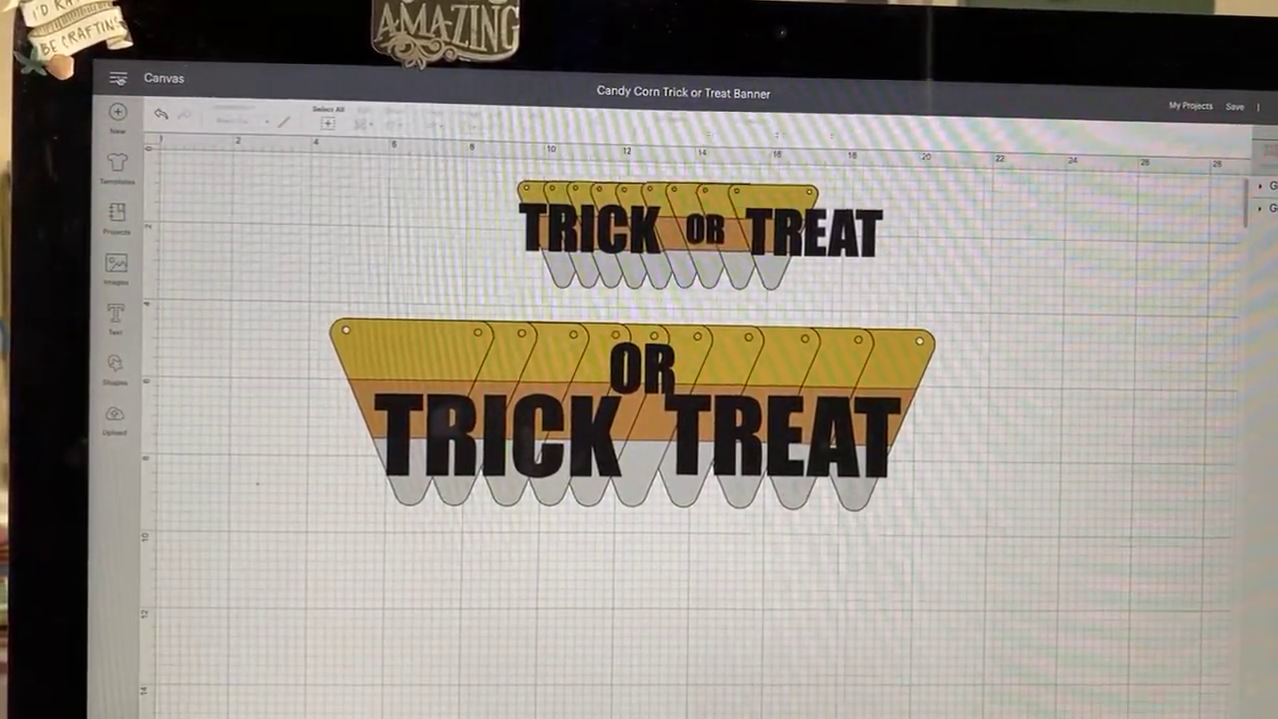
Step: Open the What's New release notes from the app menu over the banner project
click(117, 78)
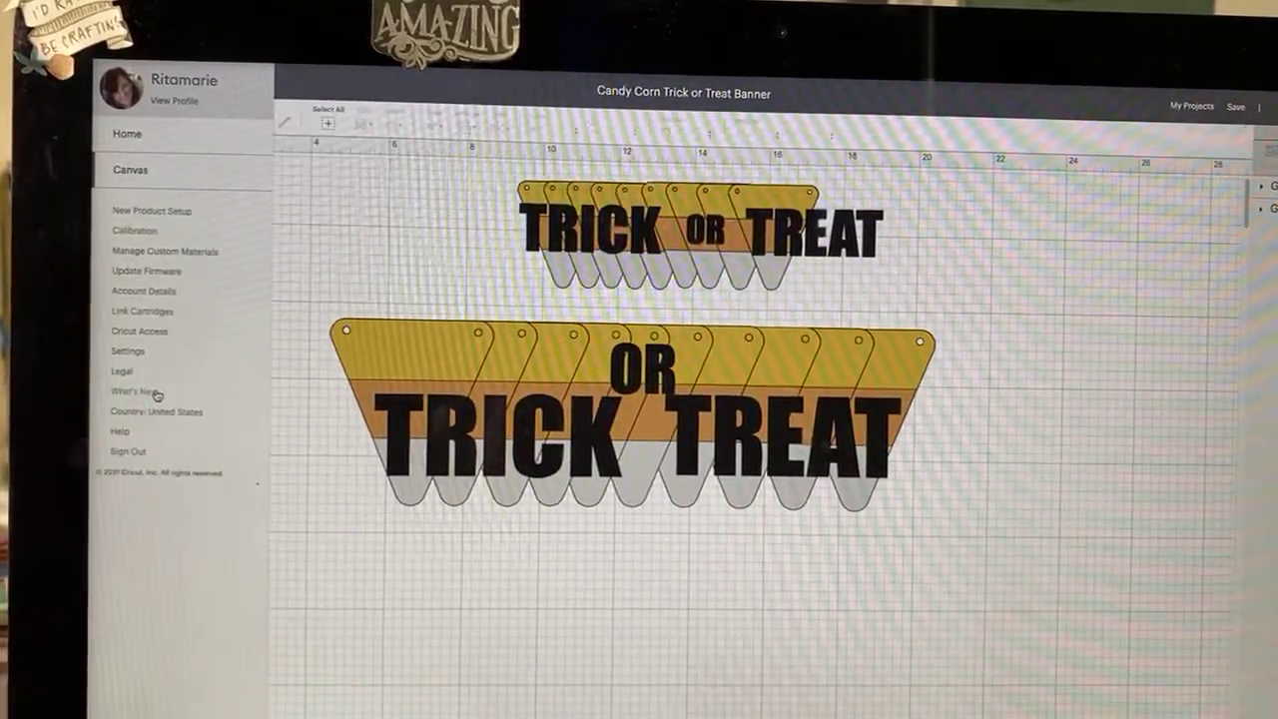
click(156, 392)
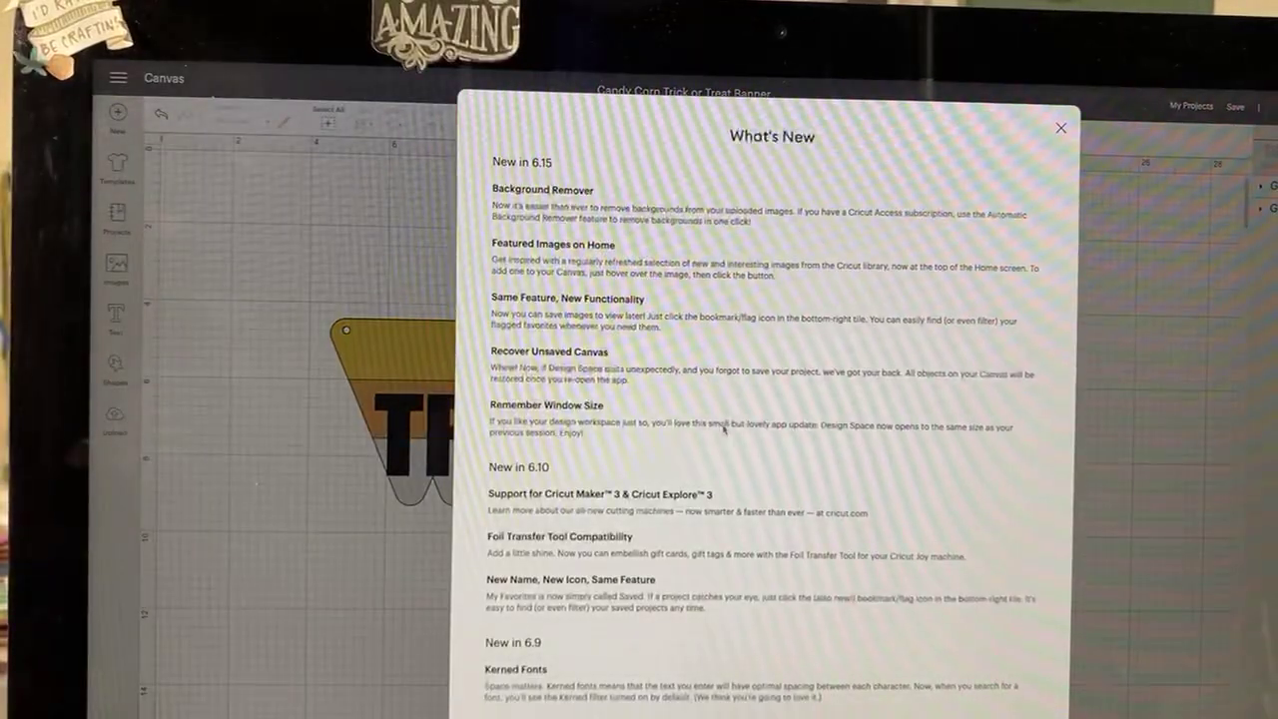
scroll(721, 454, down, 3)
scroll(711, 463, down, 5)
scroll(711, 465, down, 5)
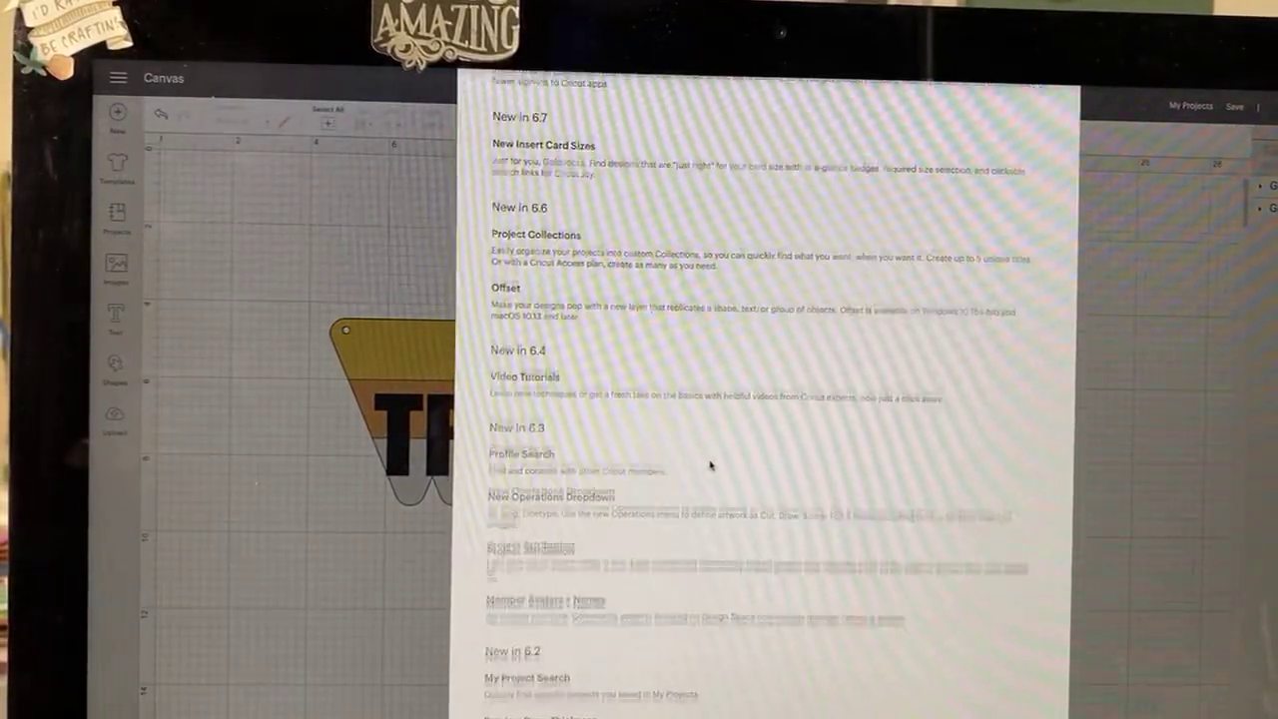
scroll(711, 464, up, 5)
scroll(711, 464, up, 2)
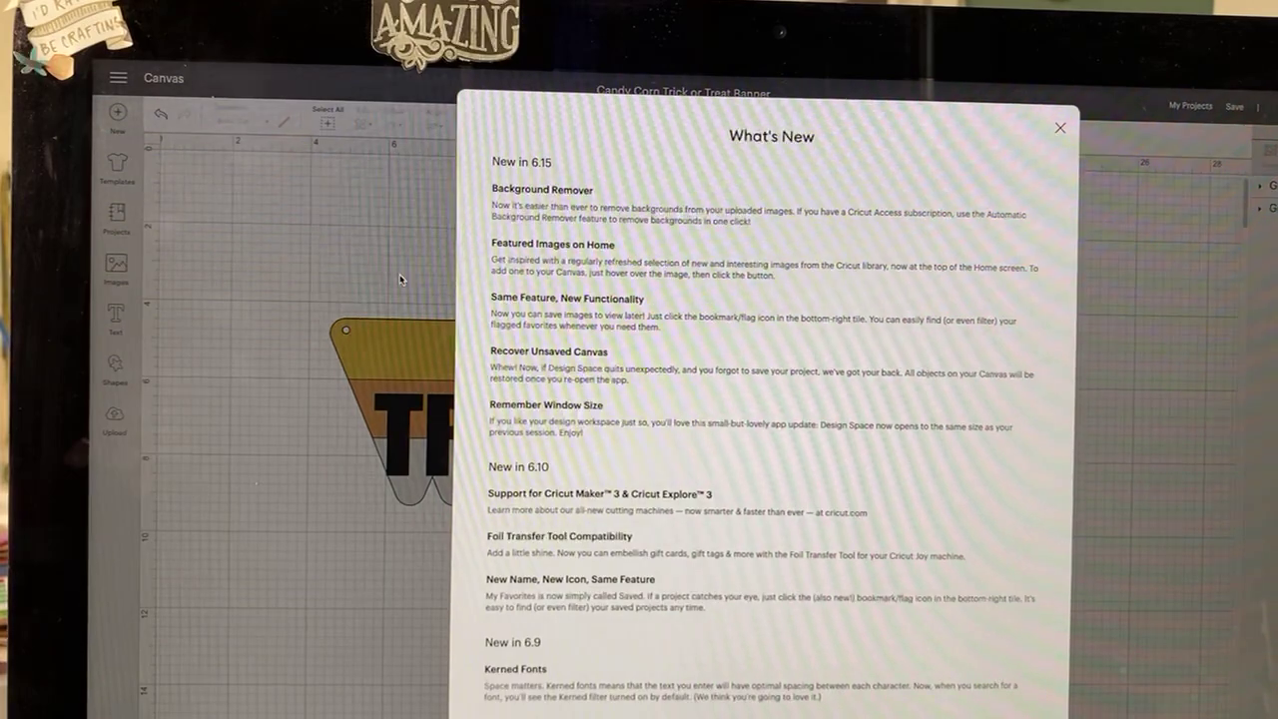
scroll(759, 229, down, 1)
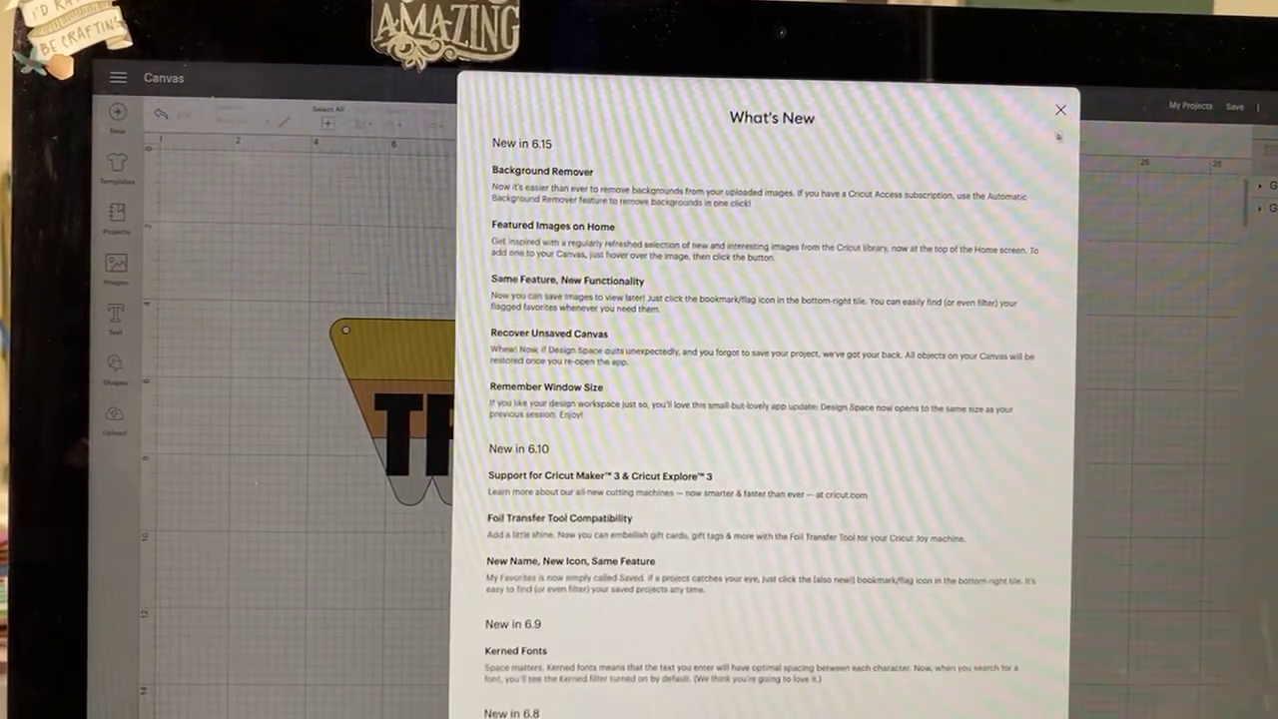
Step: Close What's New and search the image library for 'candy corn'
click(1060, 110)
click(116, 265)
click(514, 175)
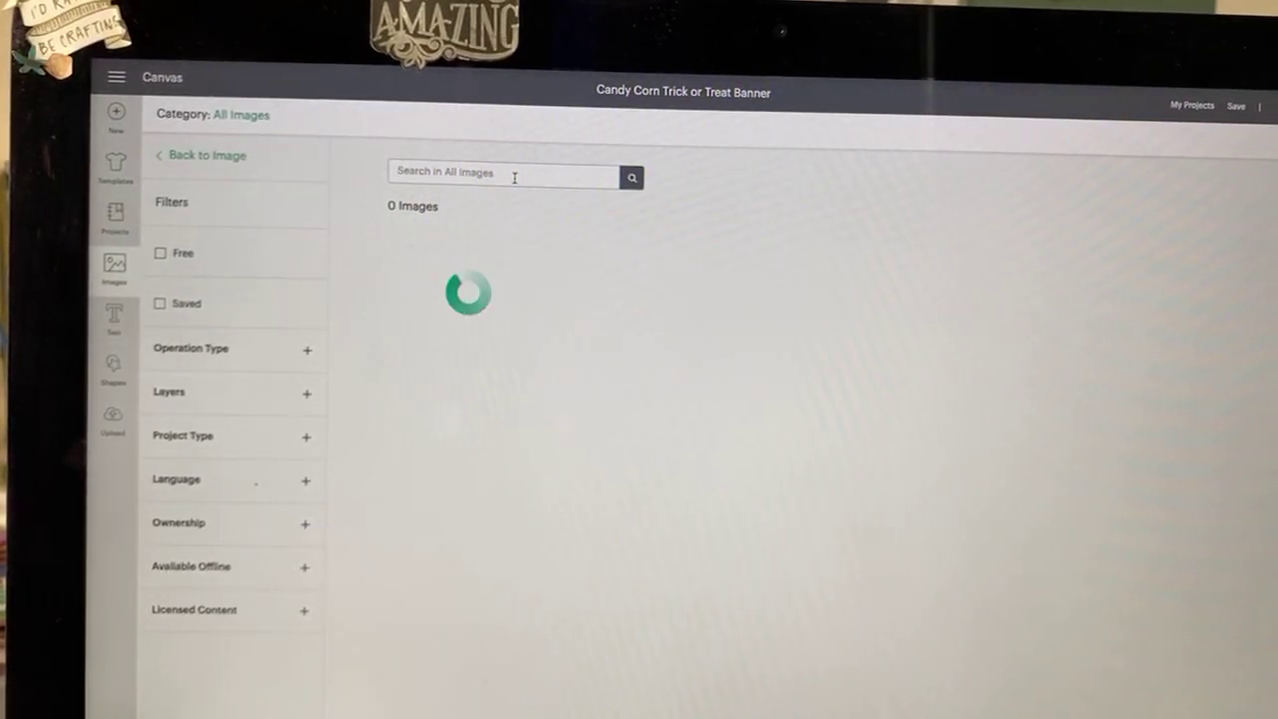
text(candy corn)
key(Return)
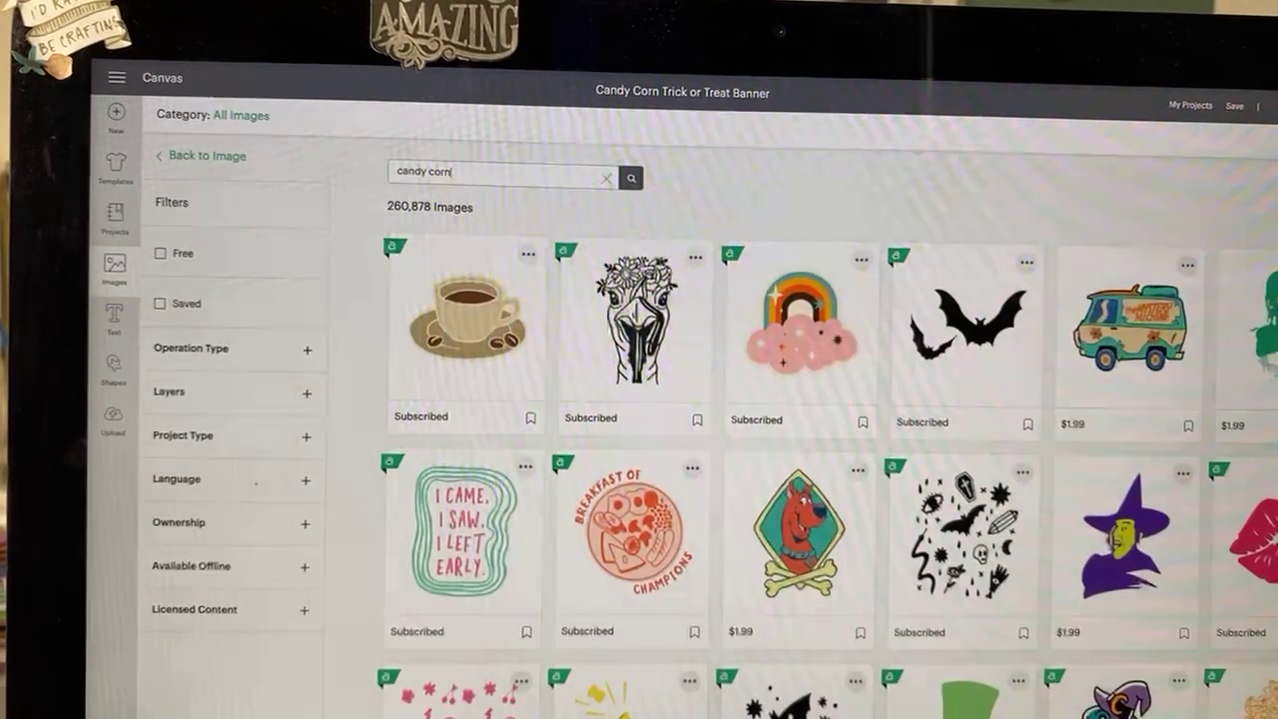
key(Return)
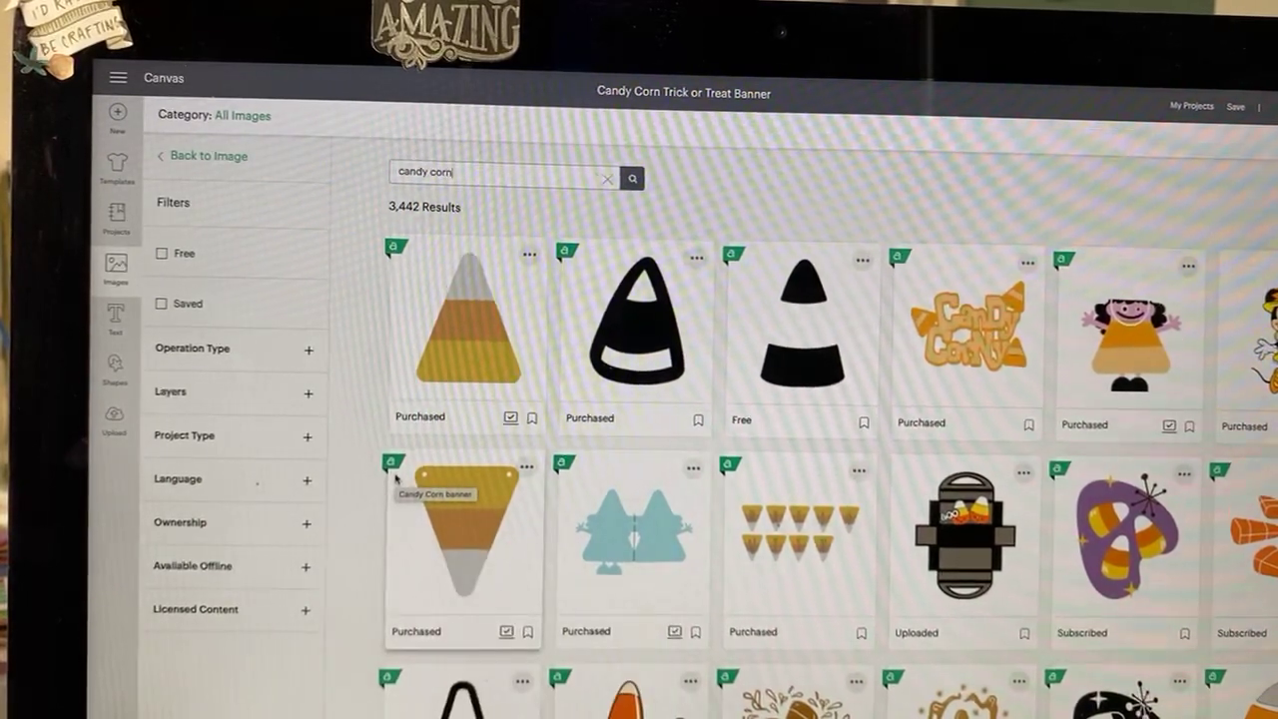
scroll(689, 561, down, 2)
scroll(689, 561, down, 3)
scroll(687, 558, up, 4)
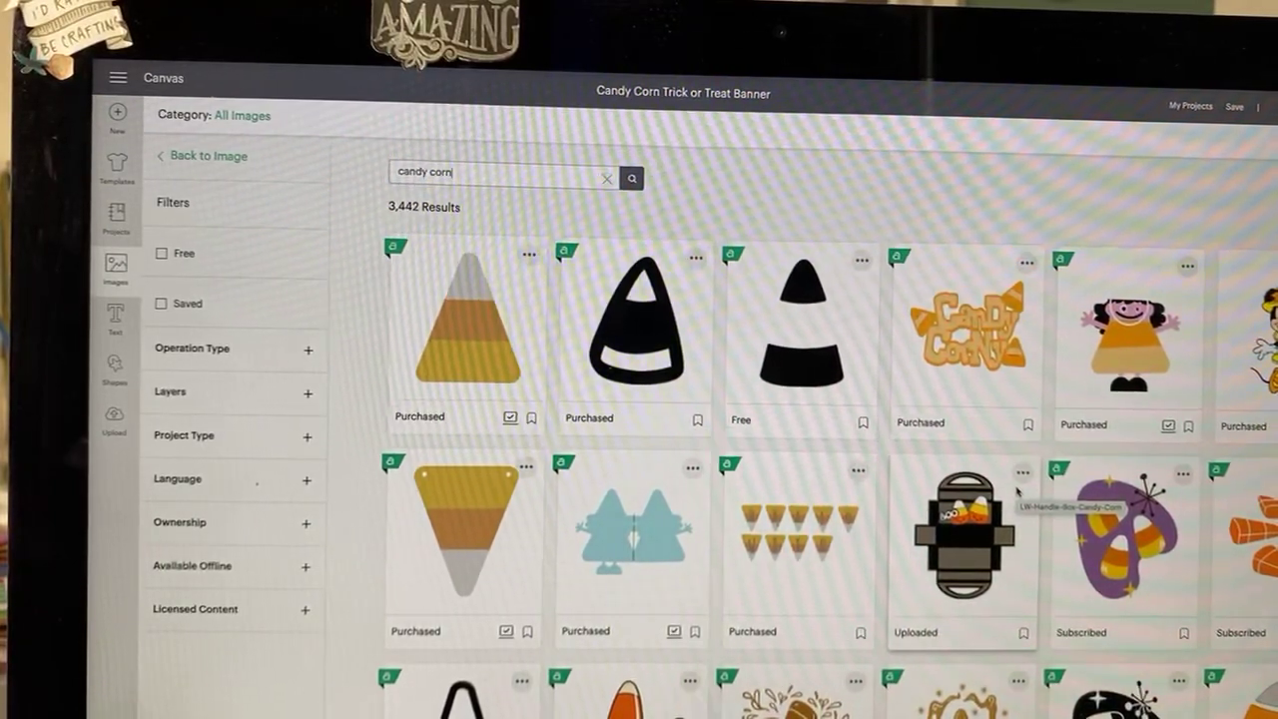
scroll(1009, 512, down, 2)
scroll(1009, 511, down, 1)
scroll(1011, 514, down, 3)
scroll(1008, 512, down, 1)
scroll(1008, 512, down, 1)
scroll(1008, 512, up, 1)
scroll(1009, 514, down, 5)
scroll(1009, 514, up, 3)
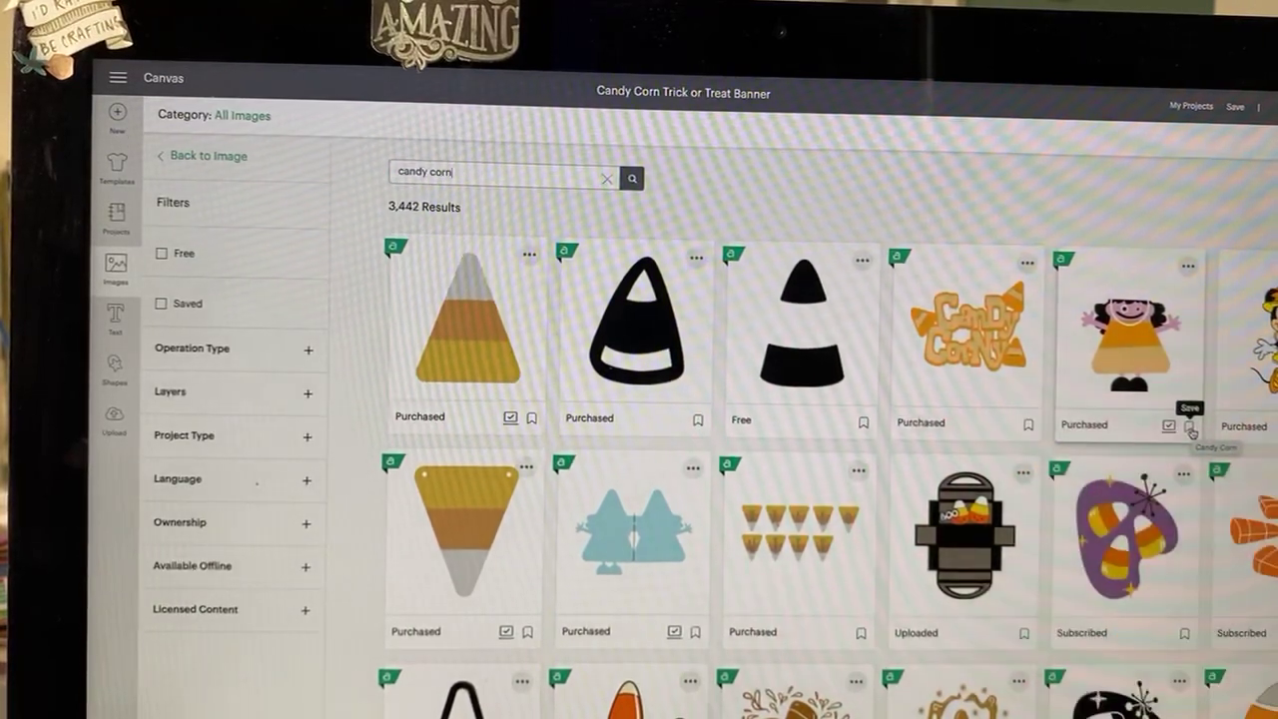
scroll(1192, 433, down, 1)
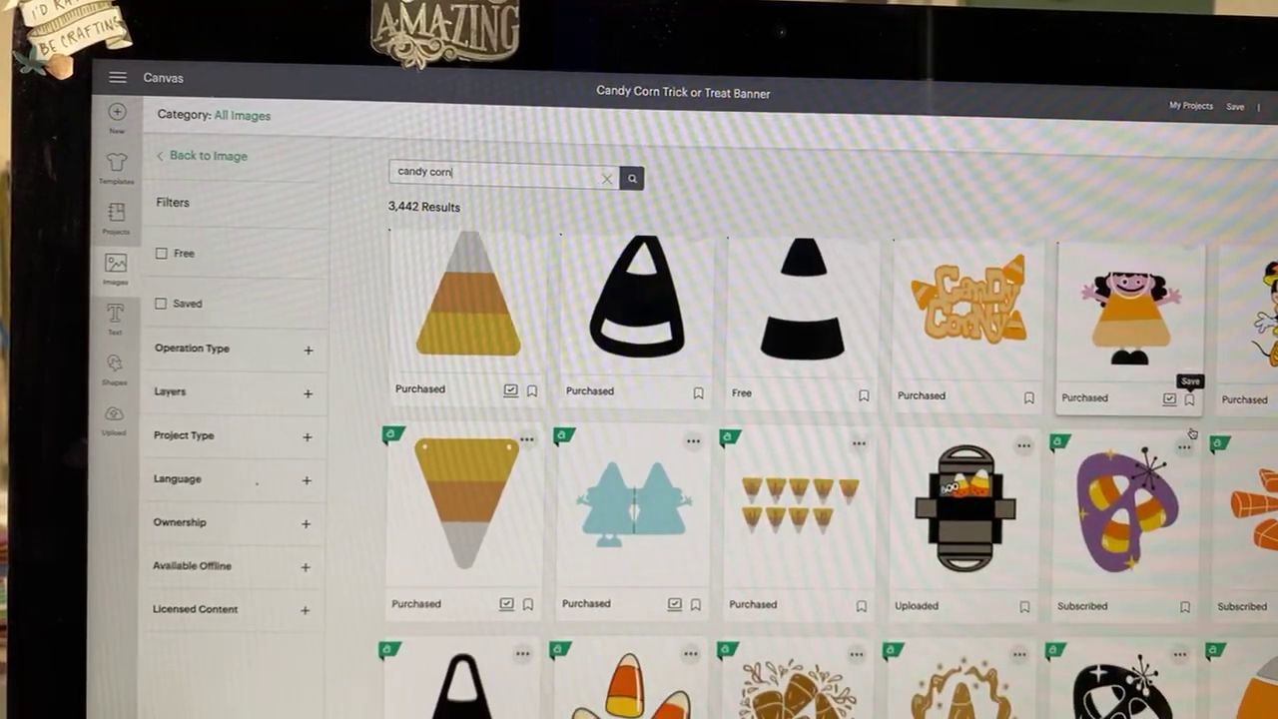
Step: Save the candy corn girl, smiling candy corn and two Trick or Treat designs to favourites
click(1191, 400)
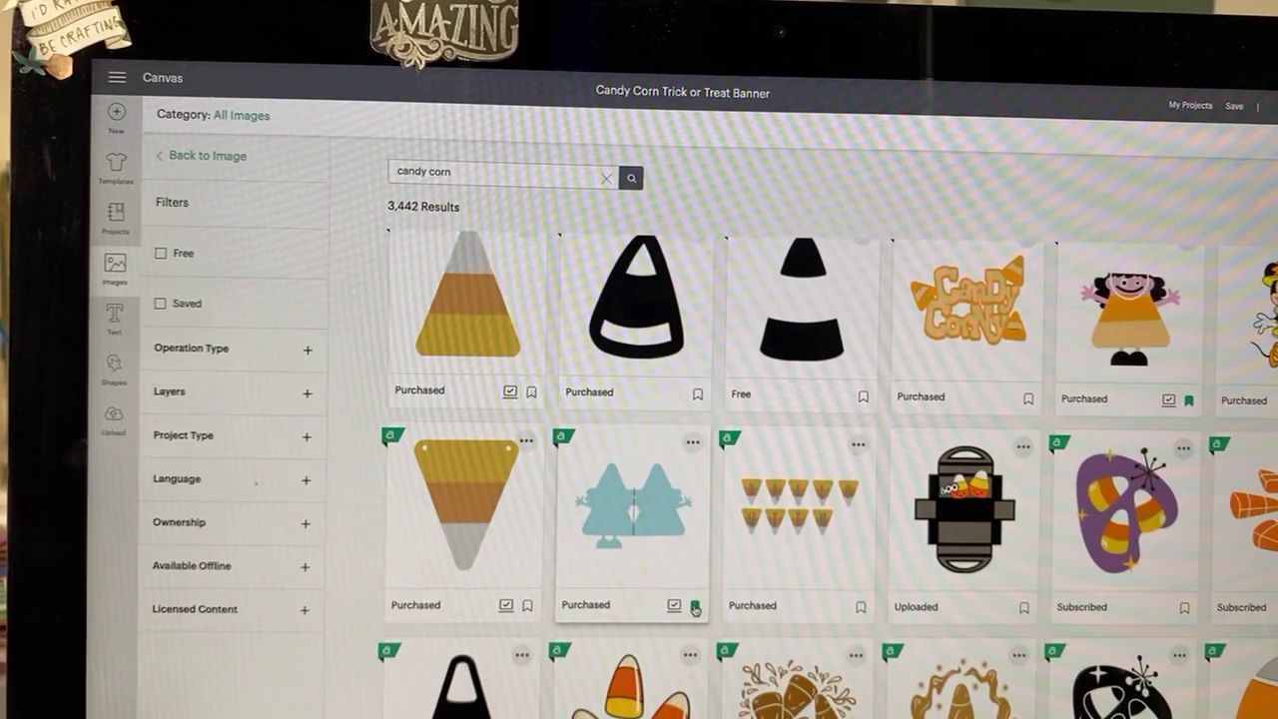
scroll(696, 610, down, 2)
scroll(697, 609, down, 3)
scroll(696, 599, down, 1)
scroll(696, 599, down, 2)
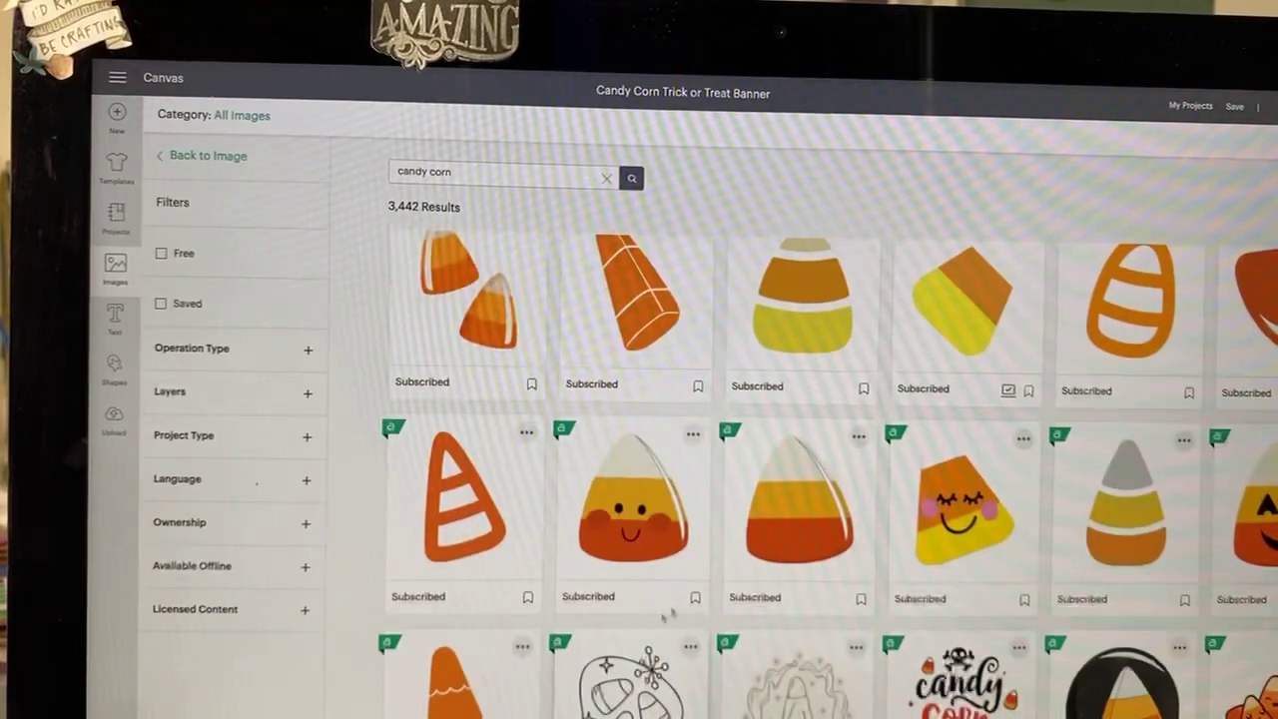
click(696, 599)
scroll(813, 629, down, 2)
scroll(879, 625, down, 3)
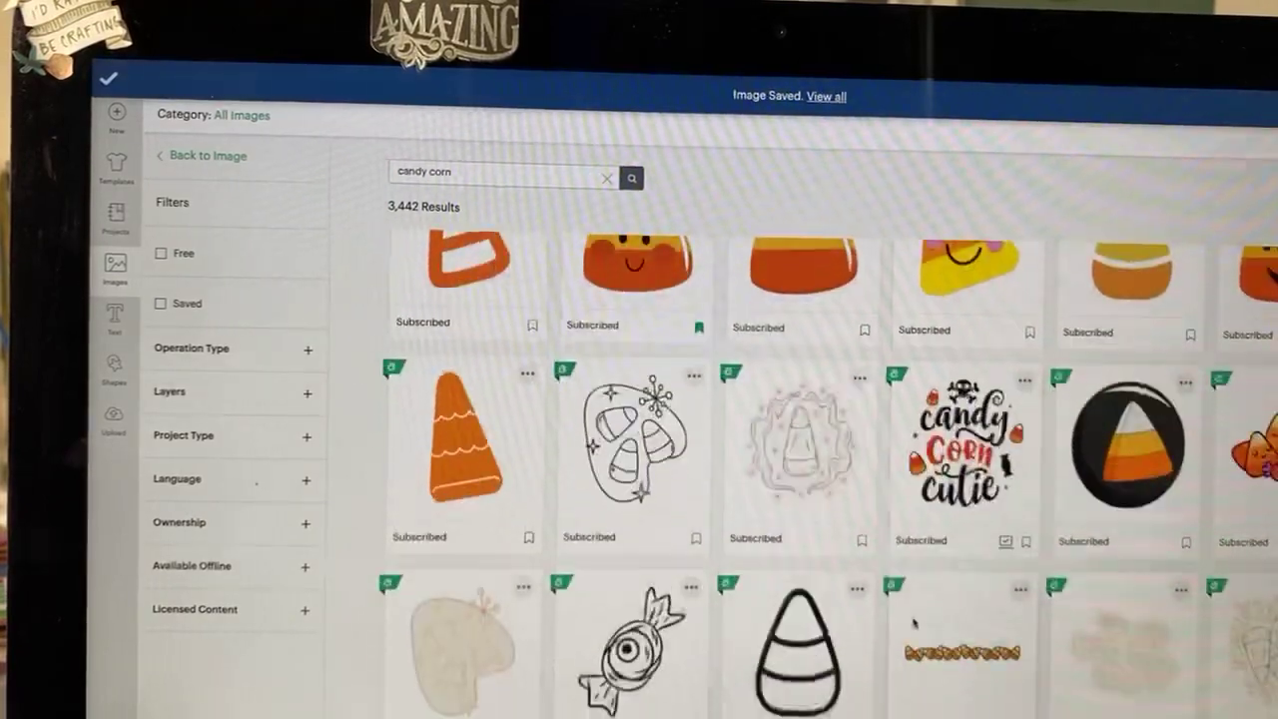
scroll(913, 622, down, 2)
scroll(914, 622, down, 1)
scroll(929, 629, down, 2)
scroll(949, 639, down, 1)
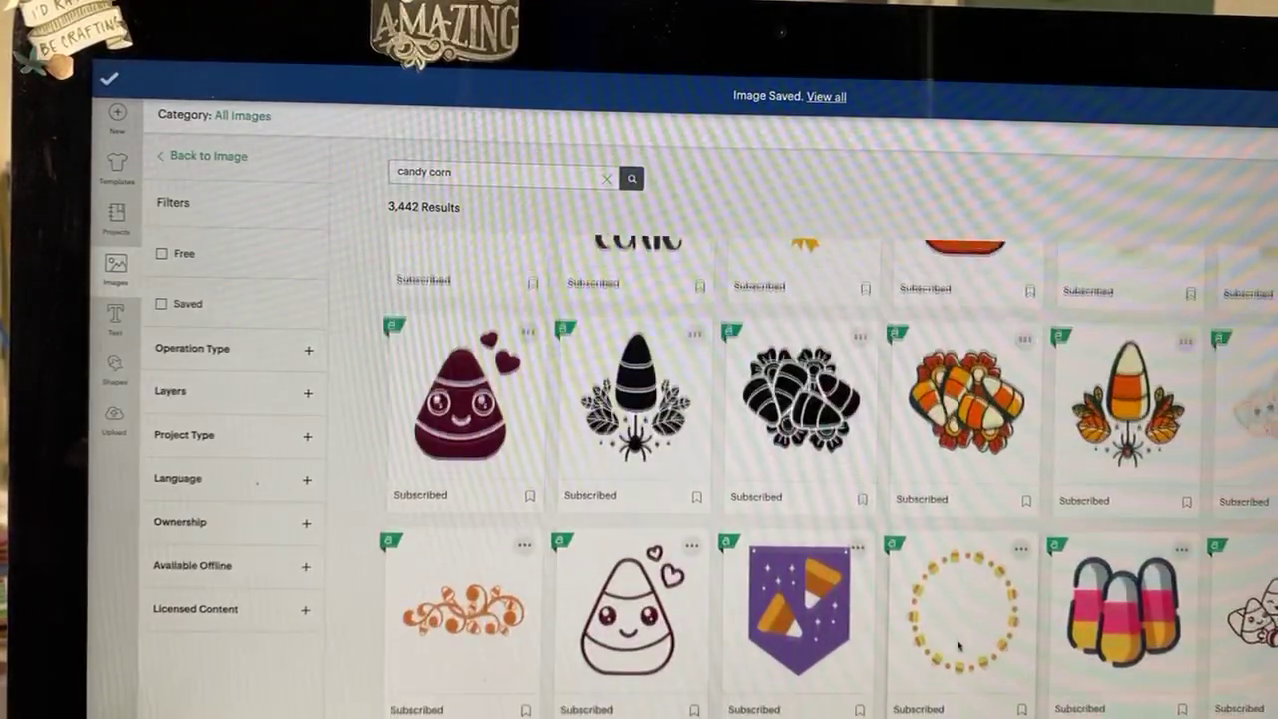
scroll(959, 648, down, 2)
scroll(959, 648, down, 1)
scroll(957, 648, down, 1)
scroll(956, 647, down, 3)
scroll(957, 647, down, 1)
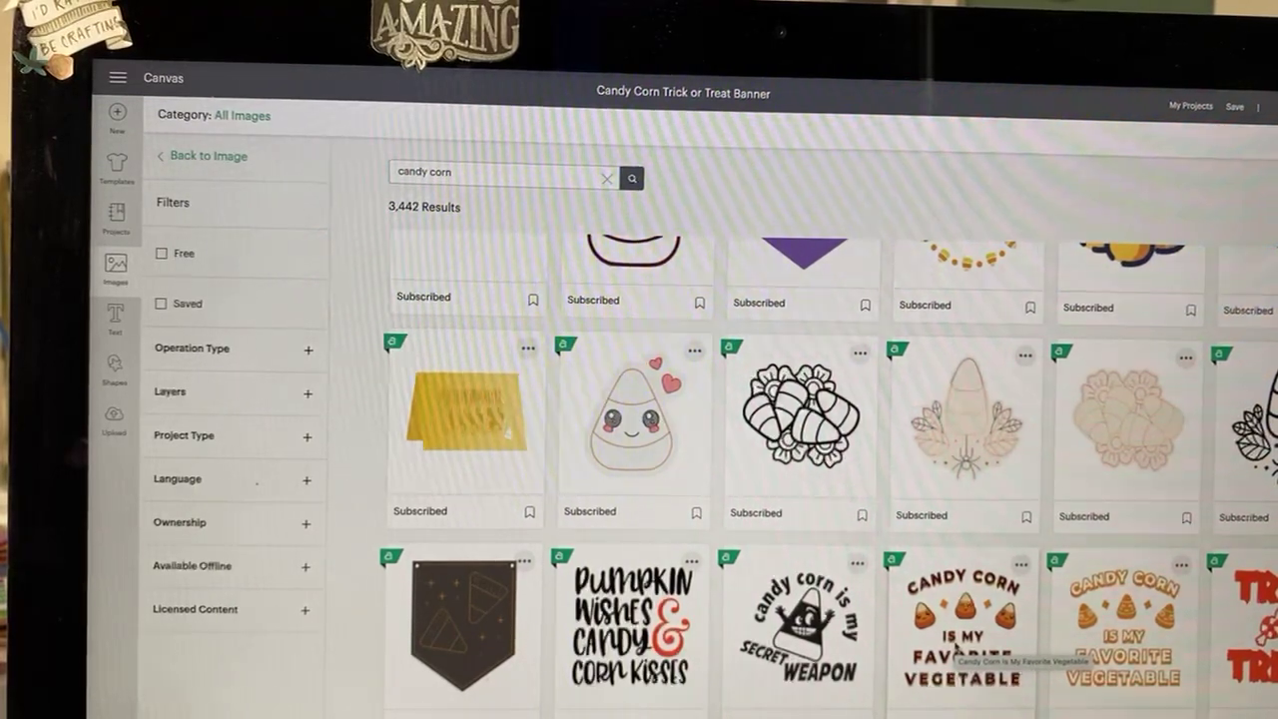
scroll(956, 650, down, 1)
scroll(959, 651, down, 4)
scroll(1018, 669, down, 2)
scroll(1019, 669, down, 1)
scroll(998, 664, down, 2)
scroll(869, 644, down, 2)
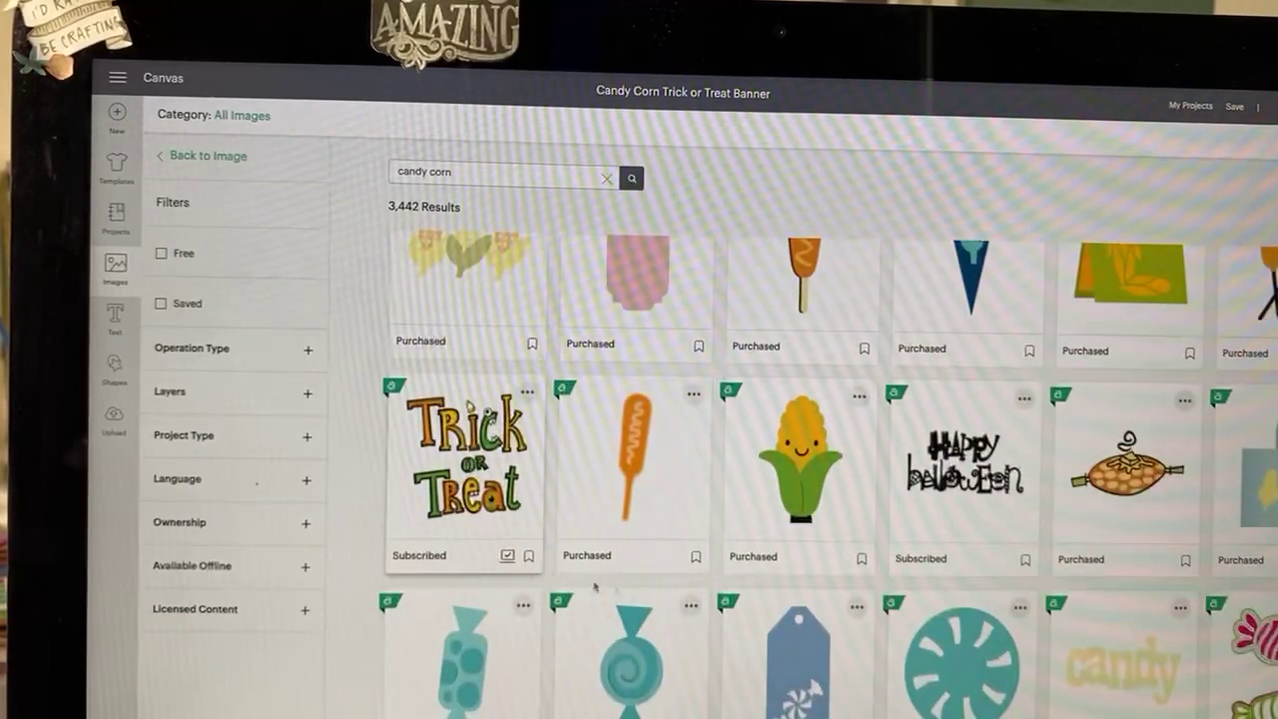
click(528, 576)
scroll(1042, 656, down, 1)
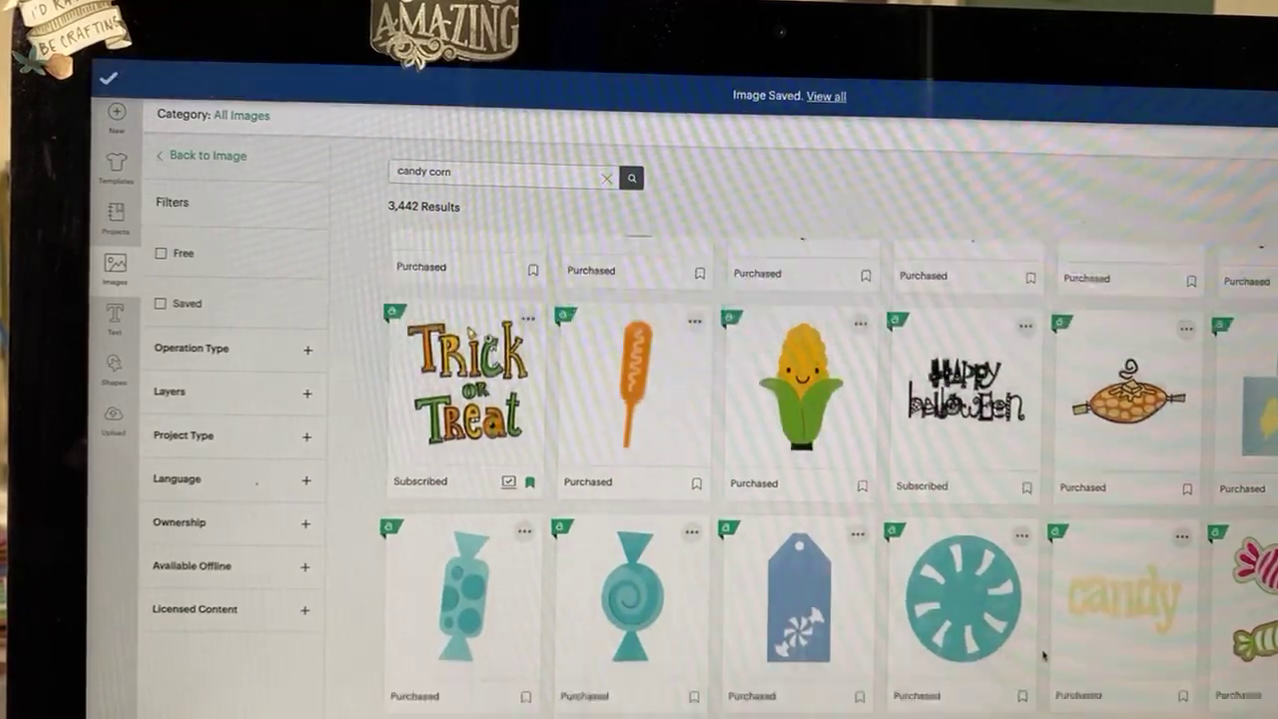
scroll(1078, 674, down, 1)
scroll(1078, 679, down, 4)
scroll(1082, 664, down, 2)
scroll(1081, 664, down, 2)
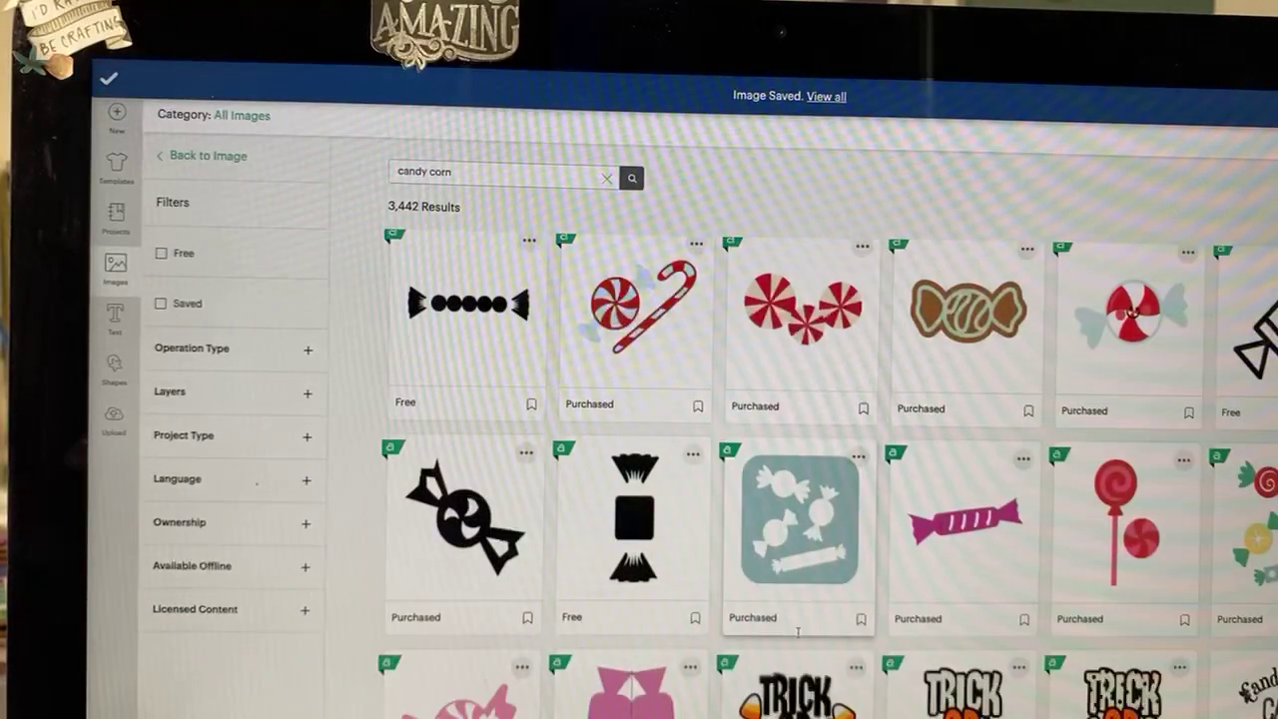
scroll(832, 513, down, 3)
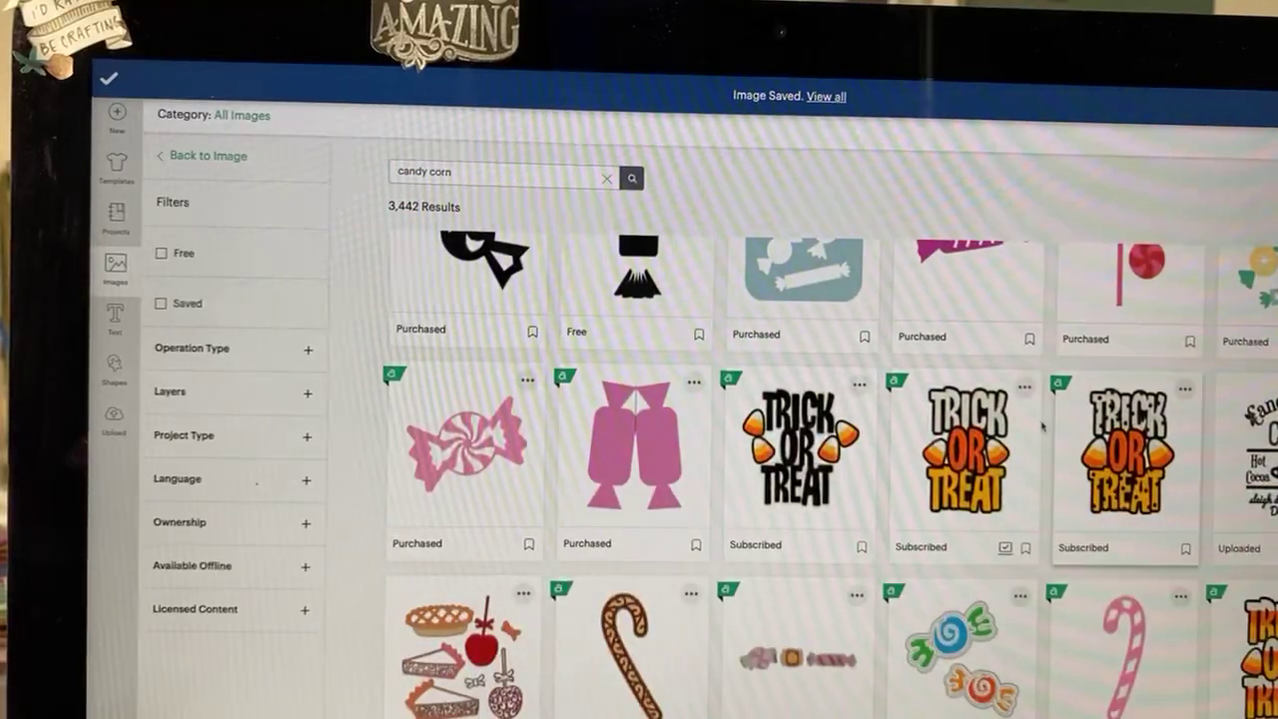
click(1026, 548)
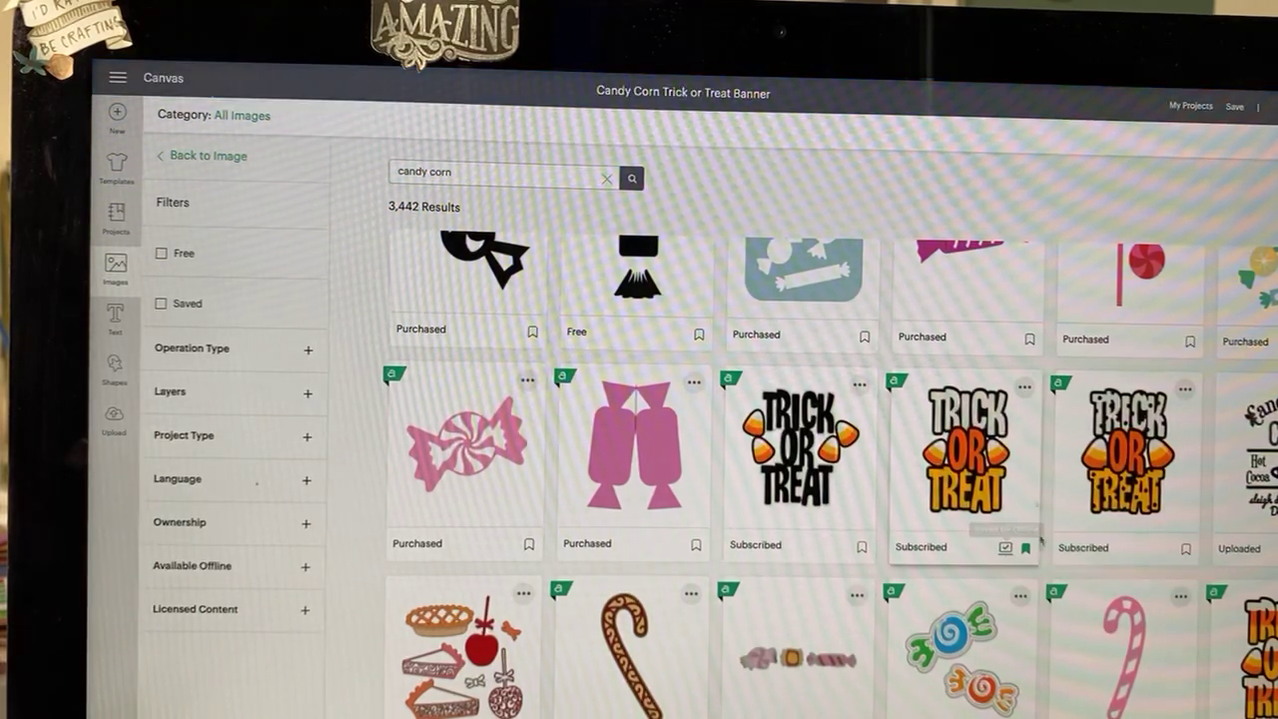
click(1024, 392)
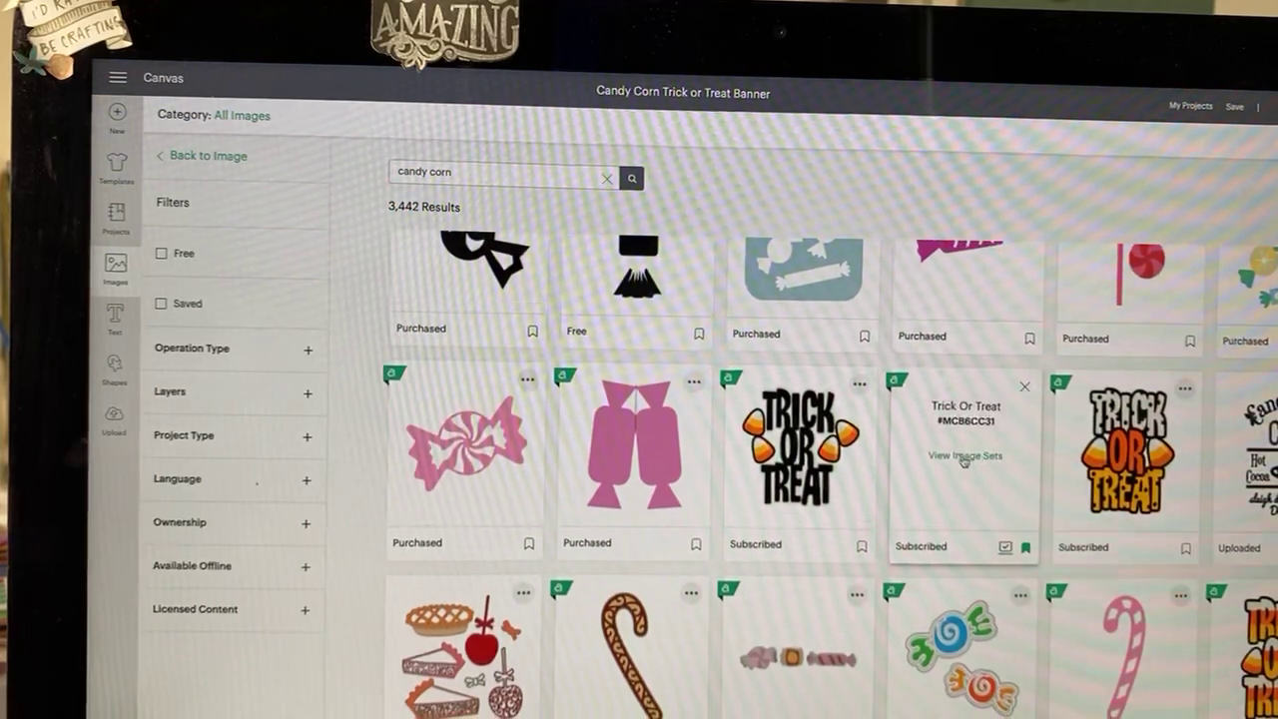
click(944, 458)
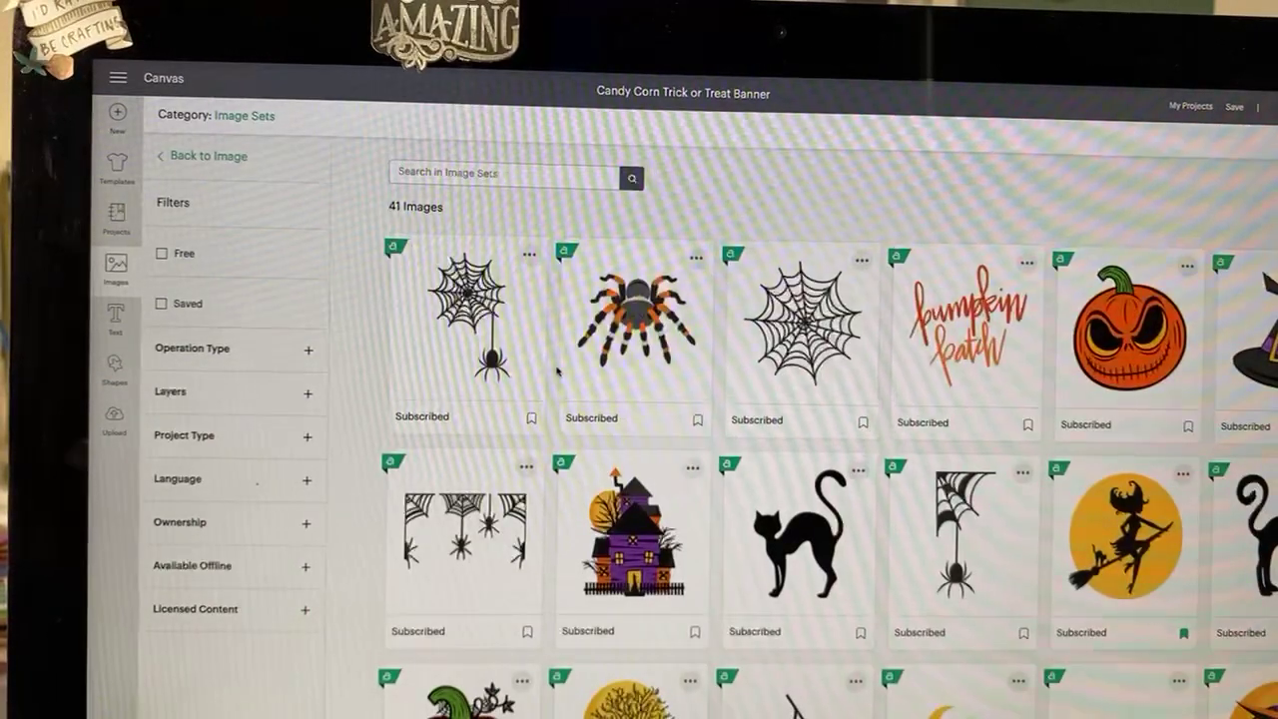
scroll(729, 480, down, 5)
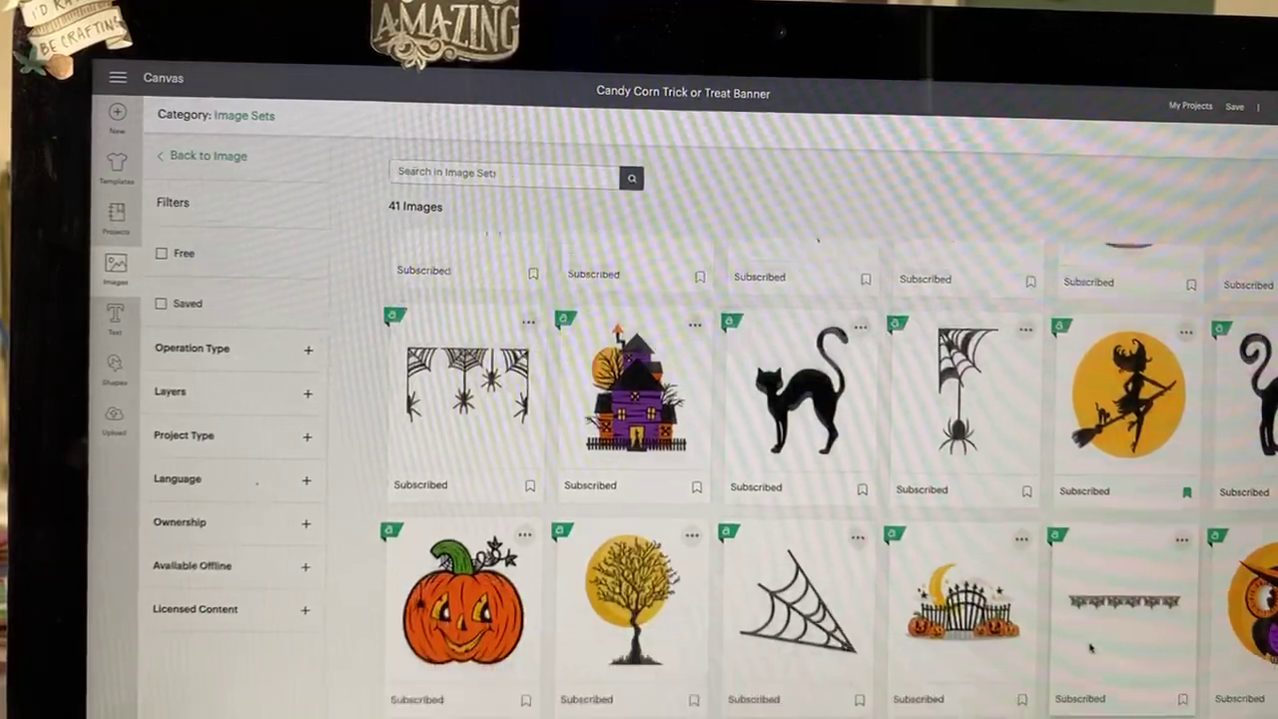
scroll(1052, 642, up, 4)
scroll(1049, 639, up, 1)
scroll(1034, 635, down, 3)
scroll(1016, 629, down, 5)
scroll(1016, 629, down, 5)
scroll(999, 599, down, 3)
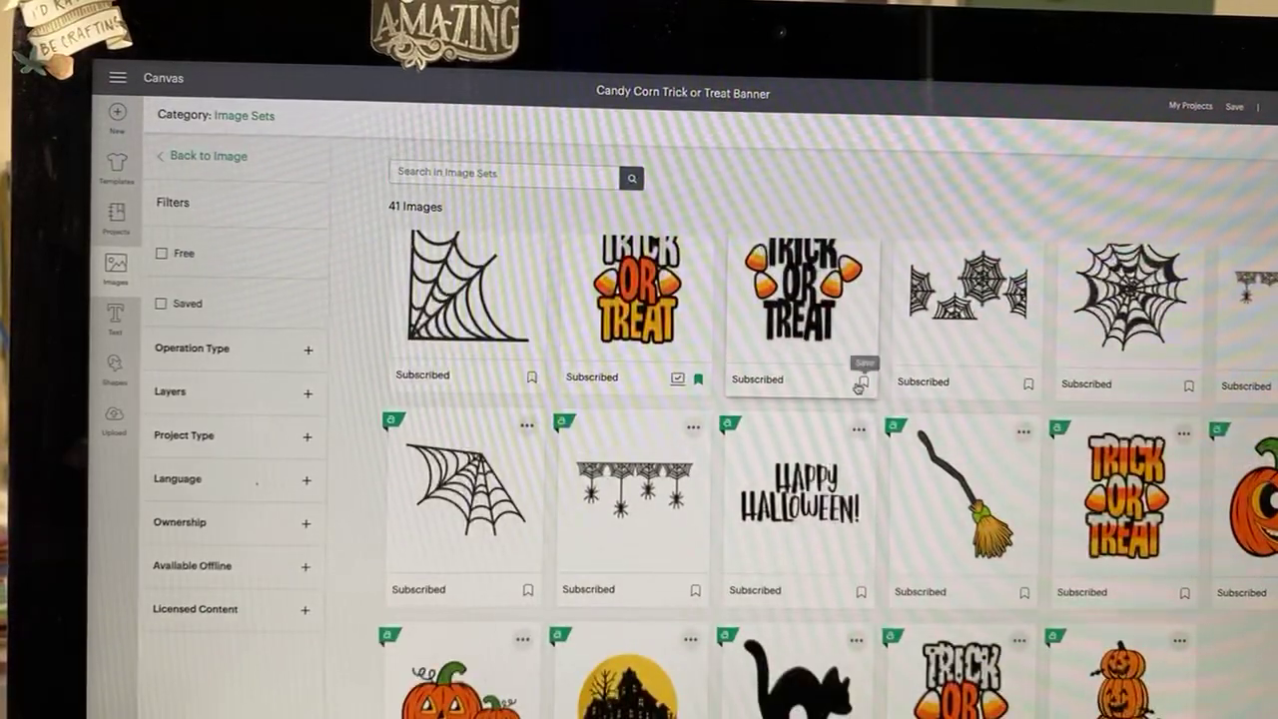
scroll(869, 519, down, 5)
scroll(829, 479, down, 5)
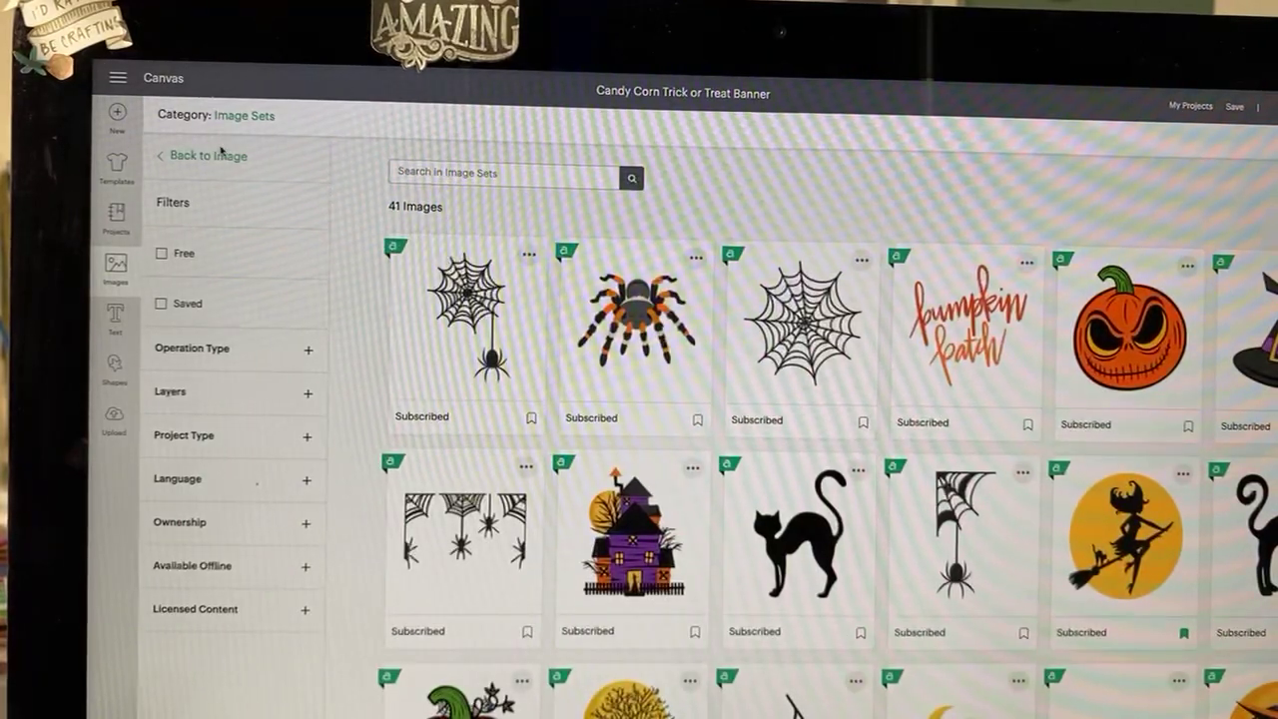
click(211, 158)
text(candy corn)
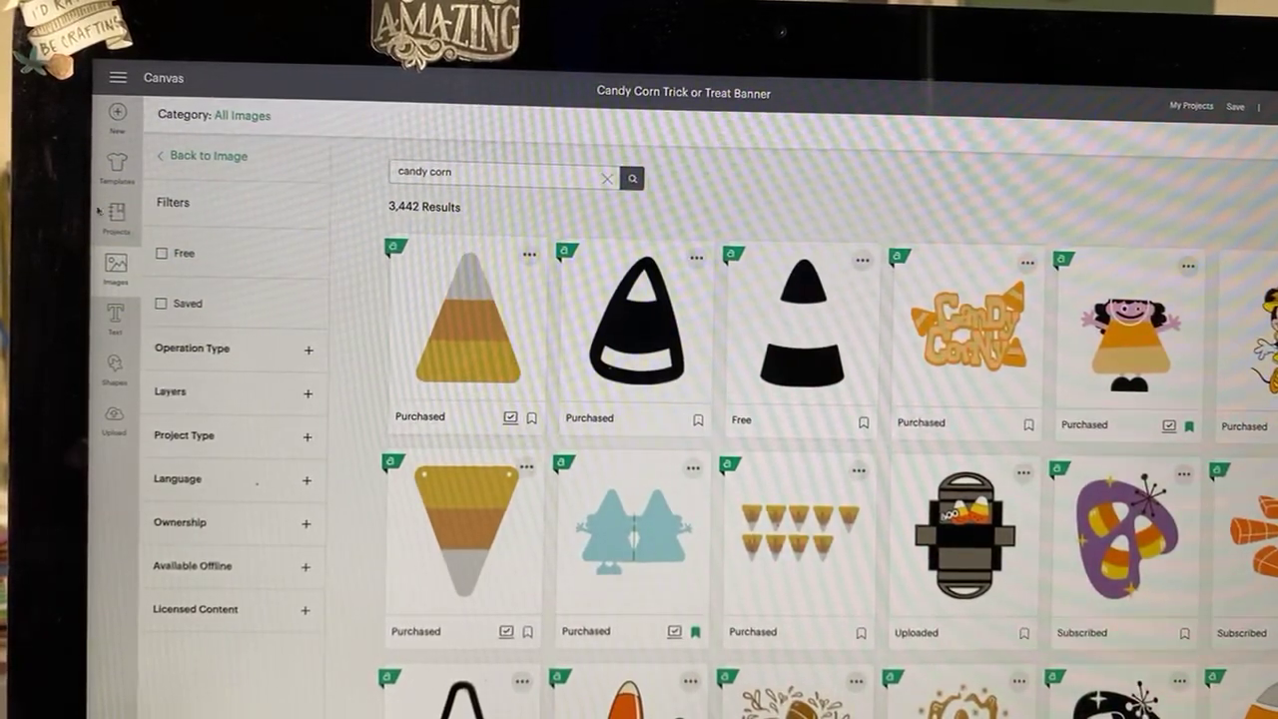
Step: Exit the Images browser back to the candy corn Trick or Treat banner canvas
click(172, 81)
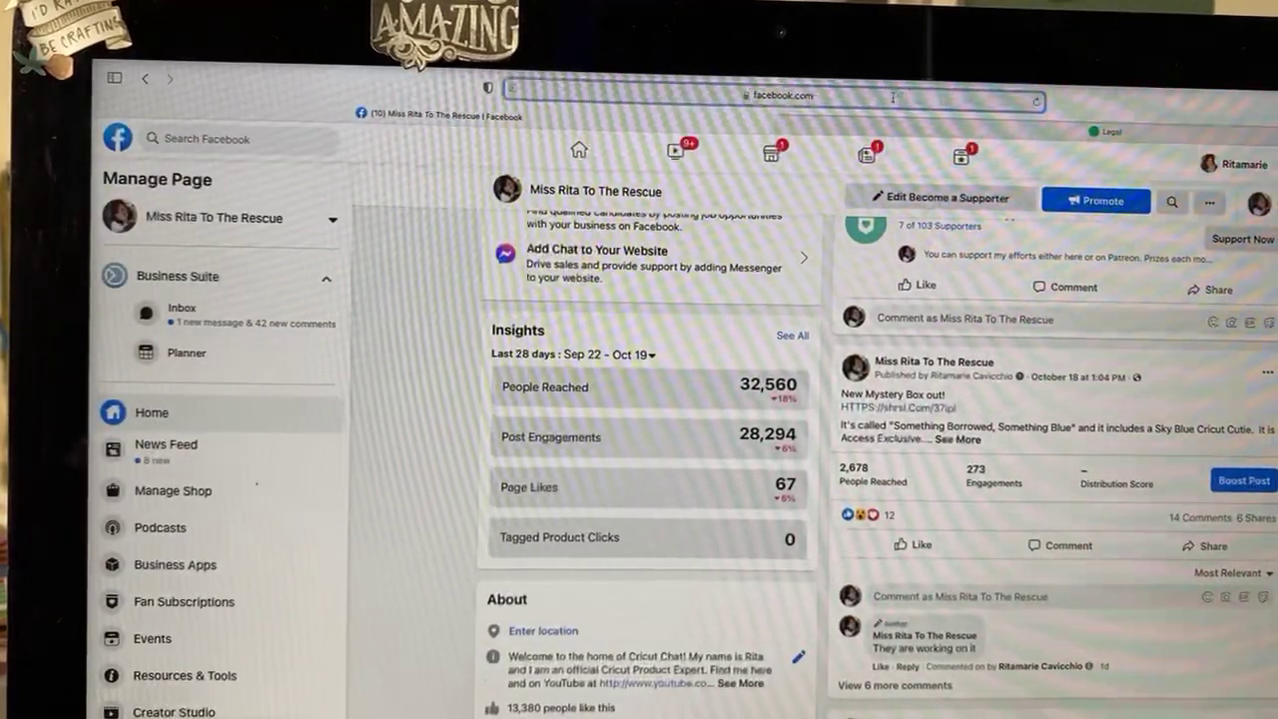
Step: Go to 3dsvg.com and dismiss the newsletter subscription popup
click(893, 97)
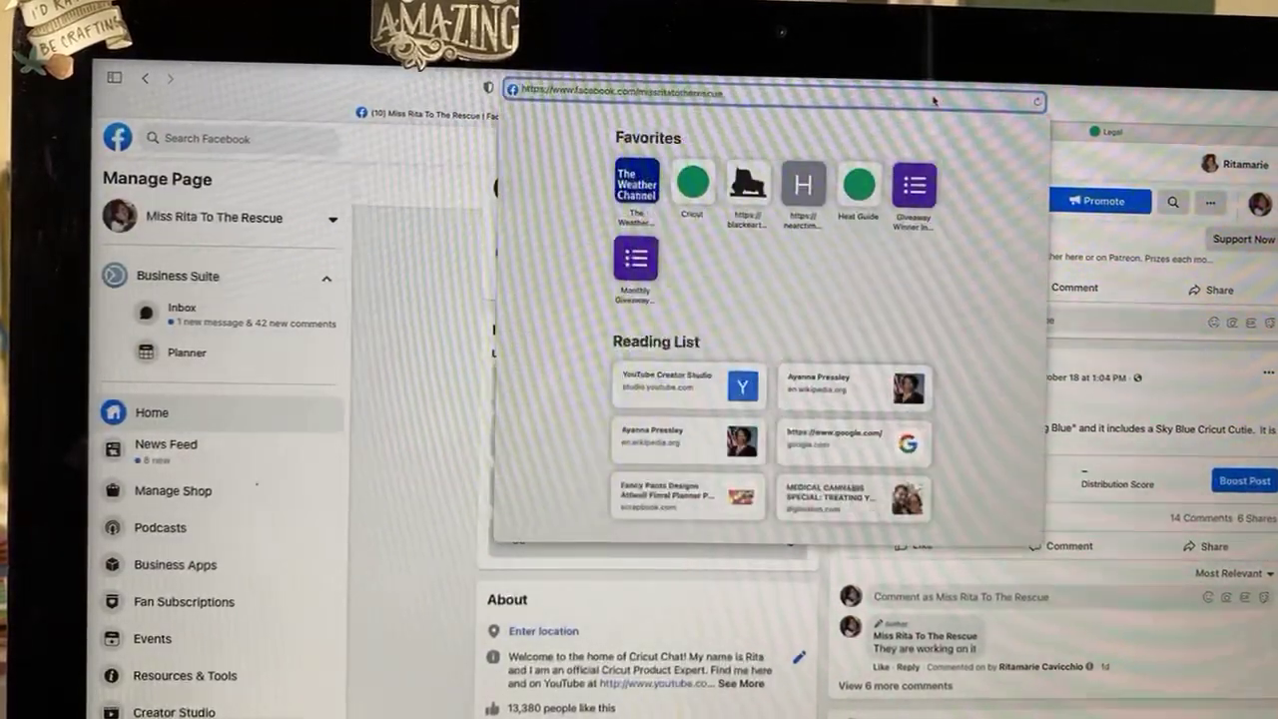
text(3dsvg)
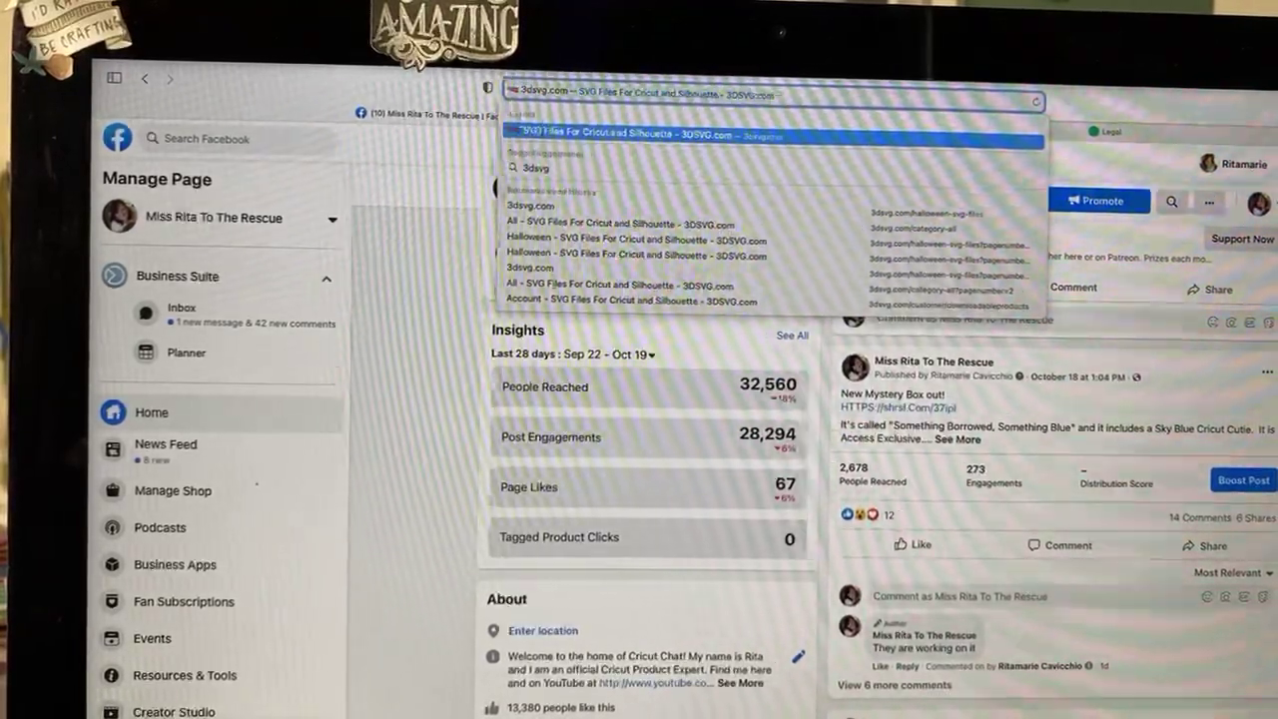
text(.com)
key(Return)
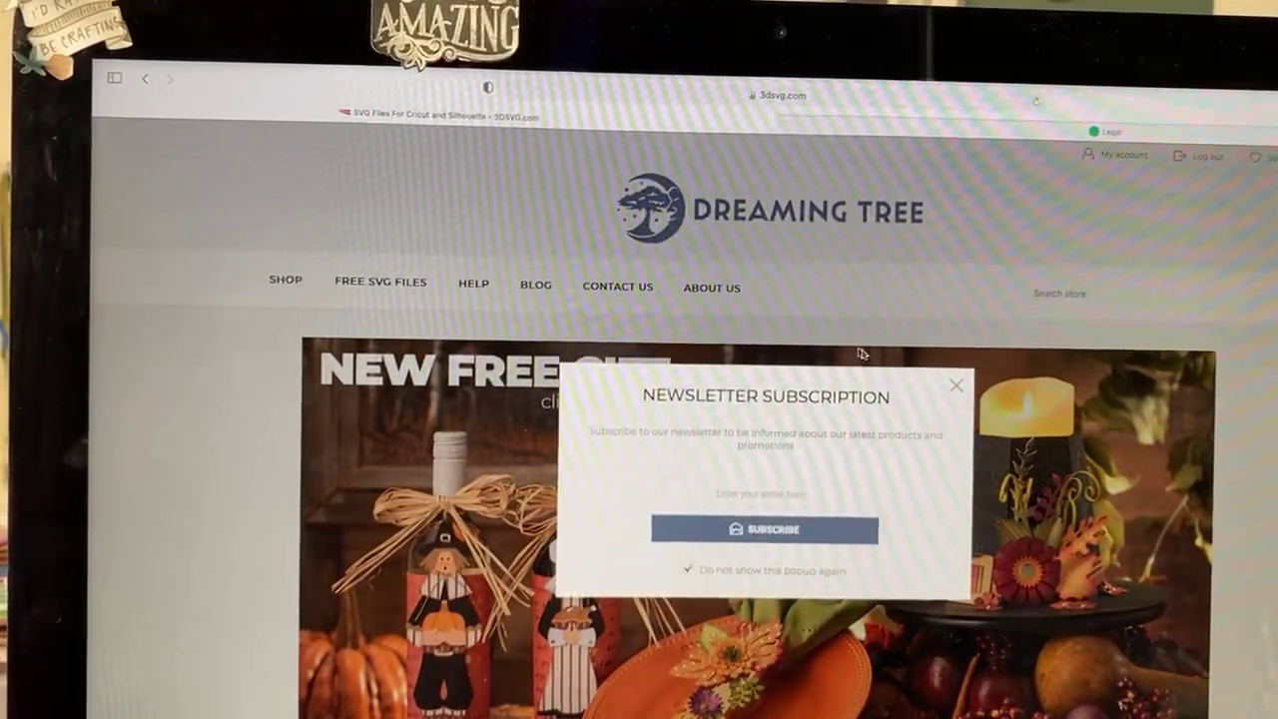
click(956, 384)
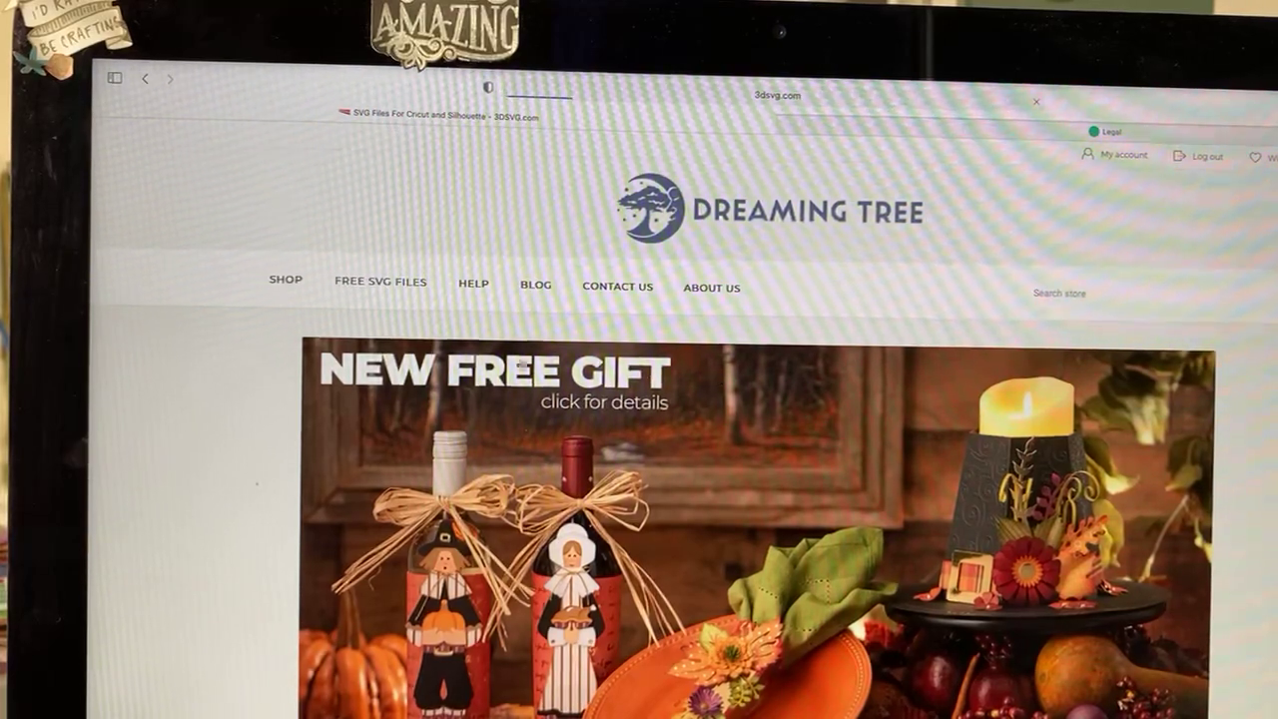
mouse_move(455, 535)
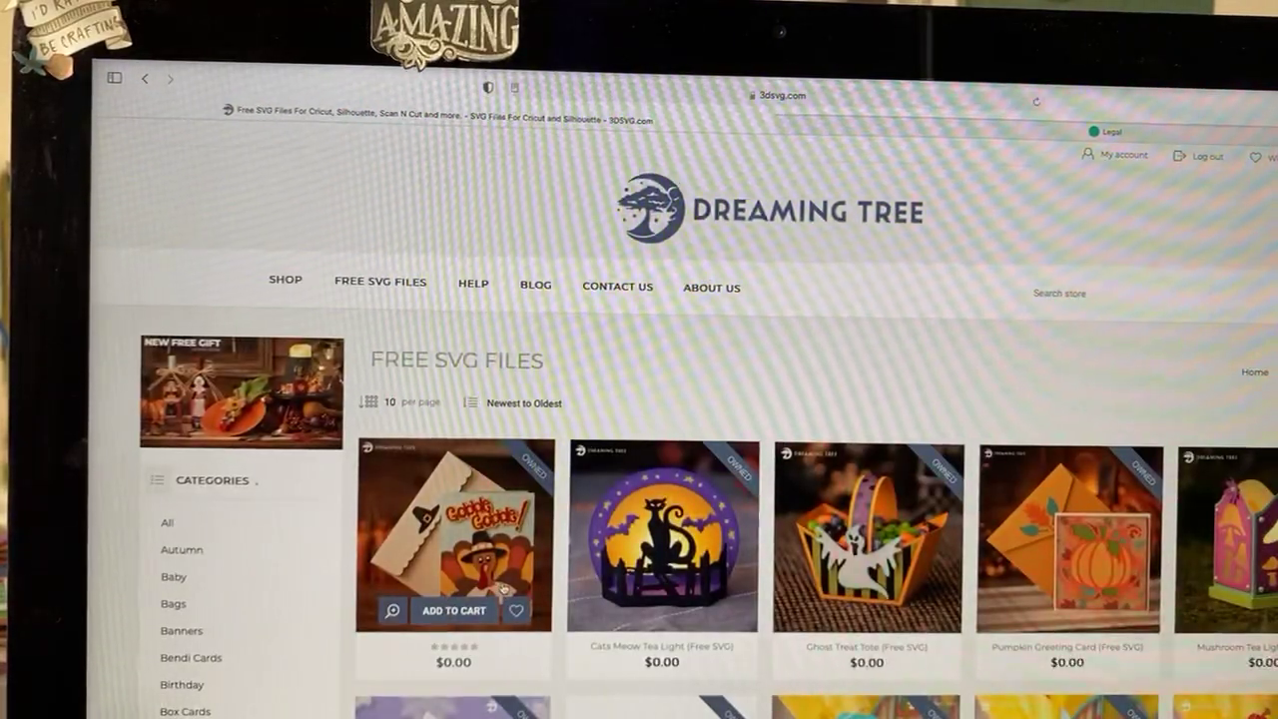
scroll(476, 558, down, 1)
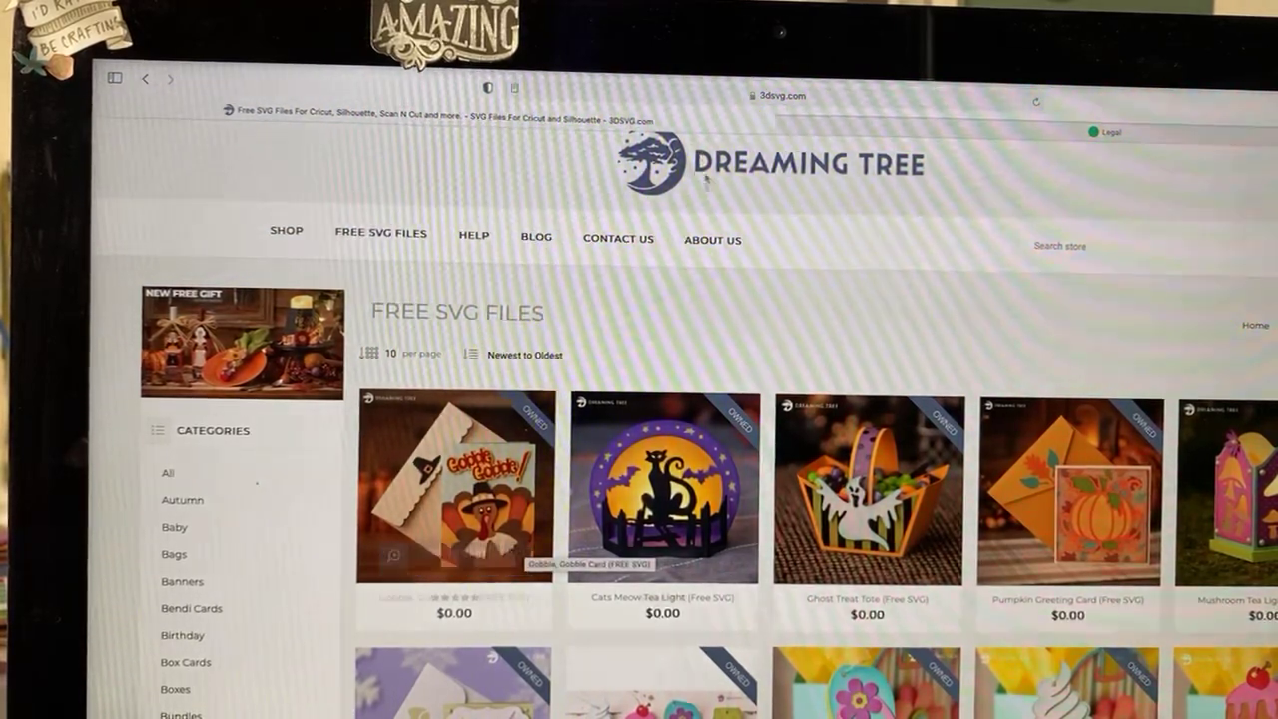
Step: Switch pages and go to the Lori Whitlock shop site
click(972, 128)
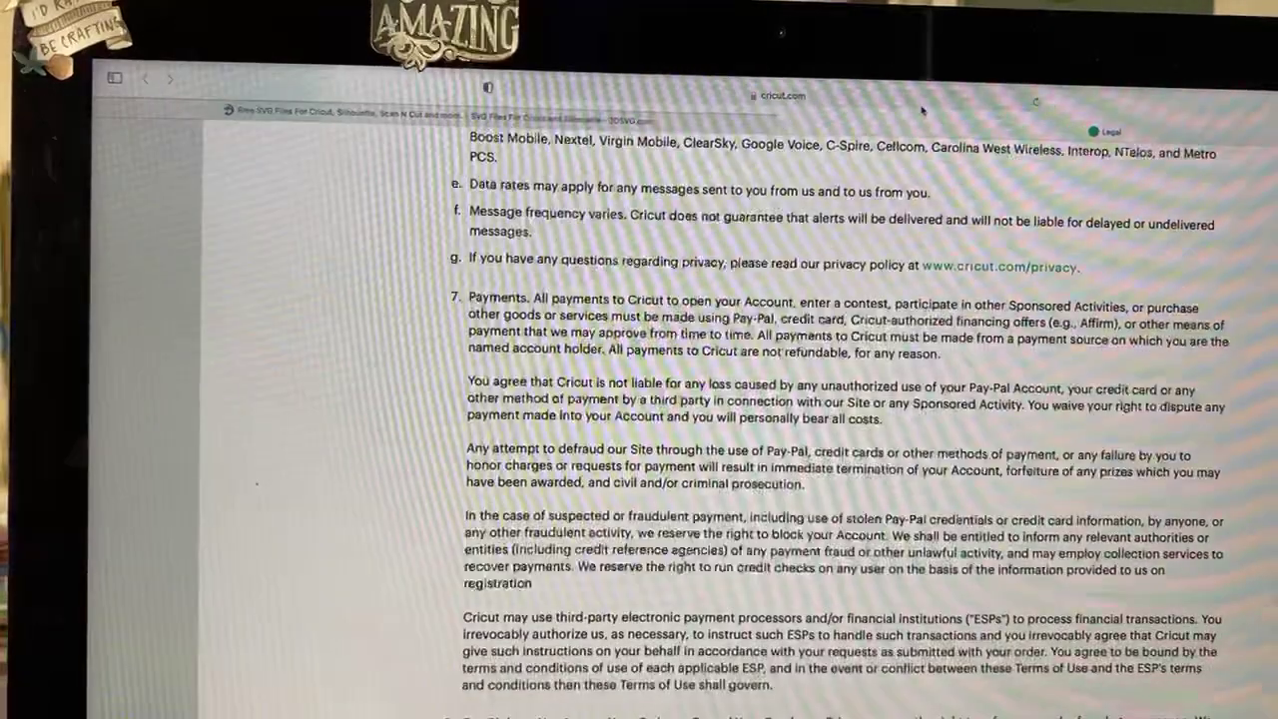
click(1051, 131)
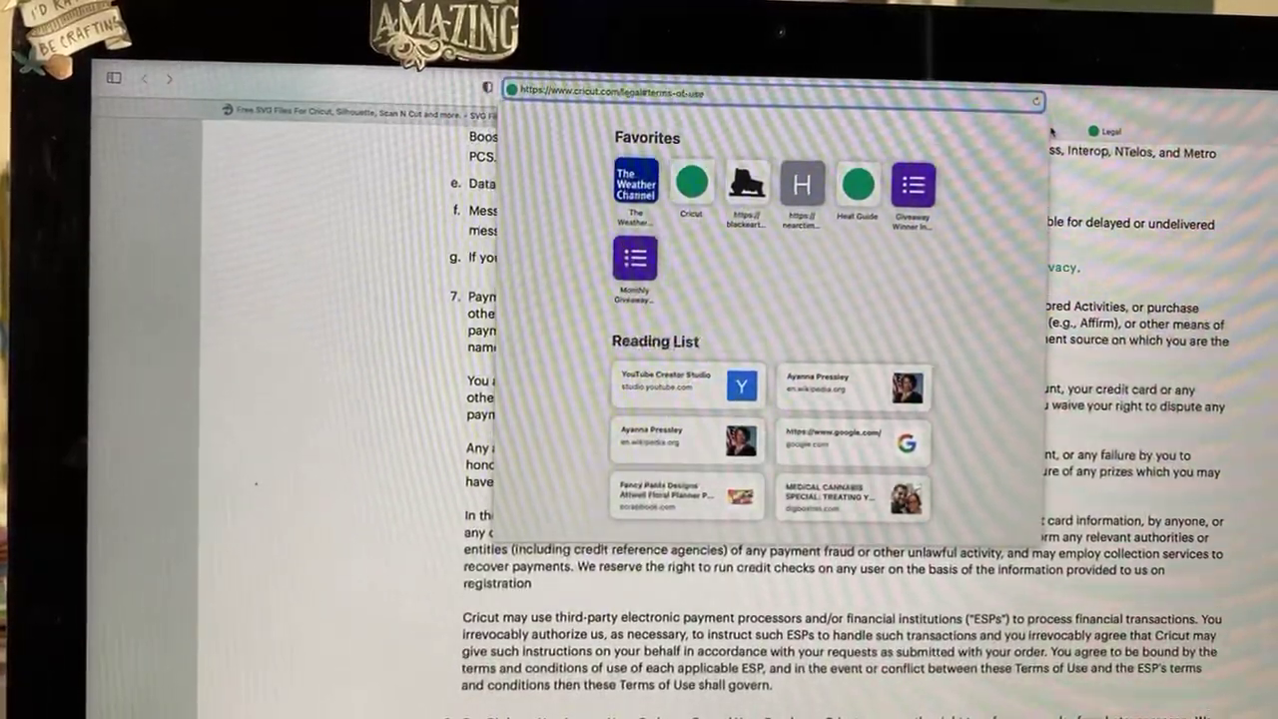
text(shop.loriwhitlock.com)
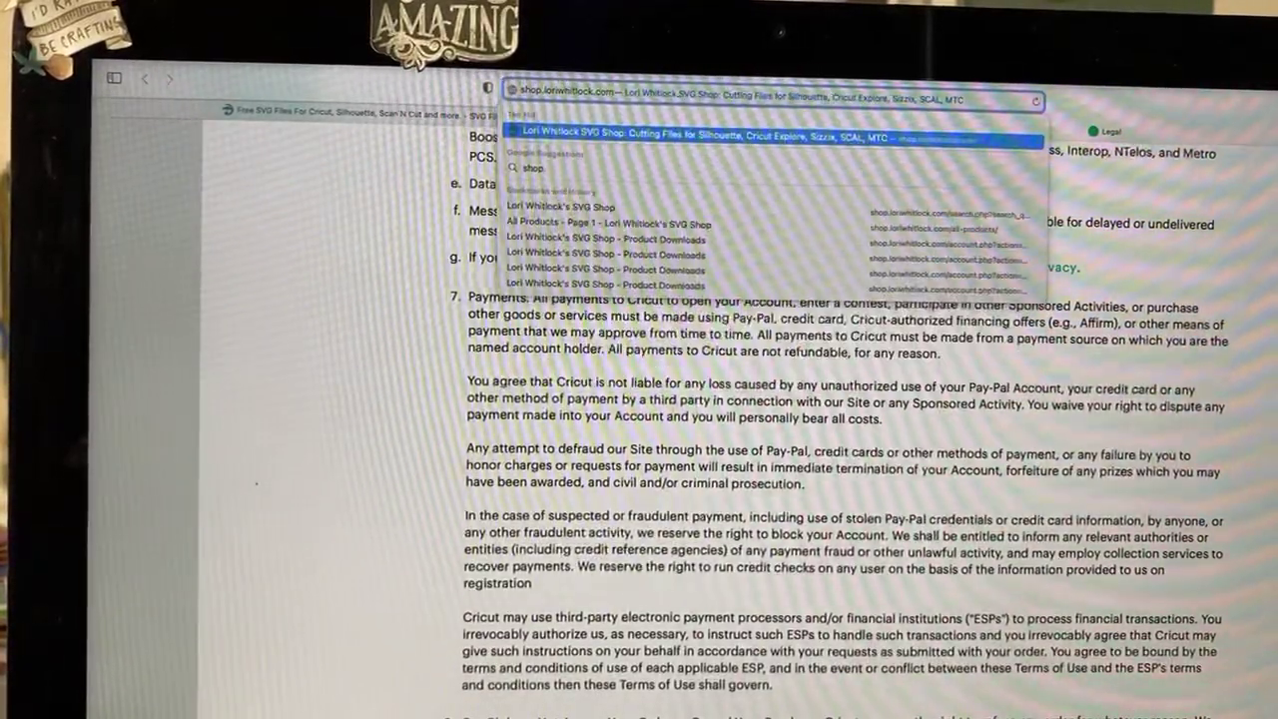
key(Return)
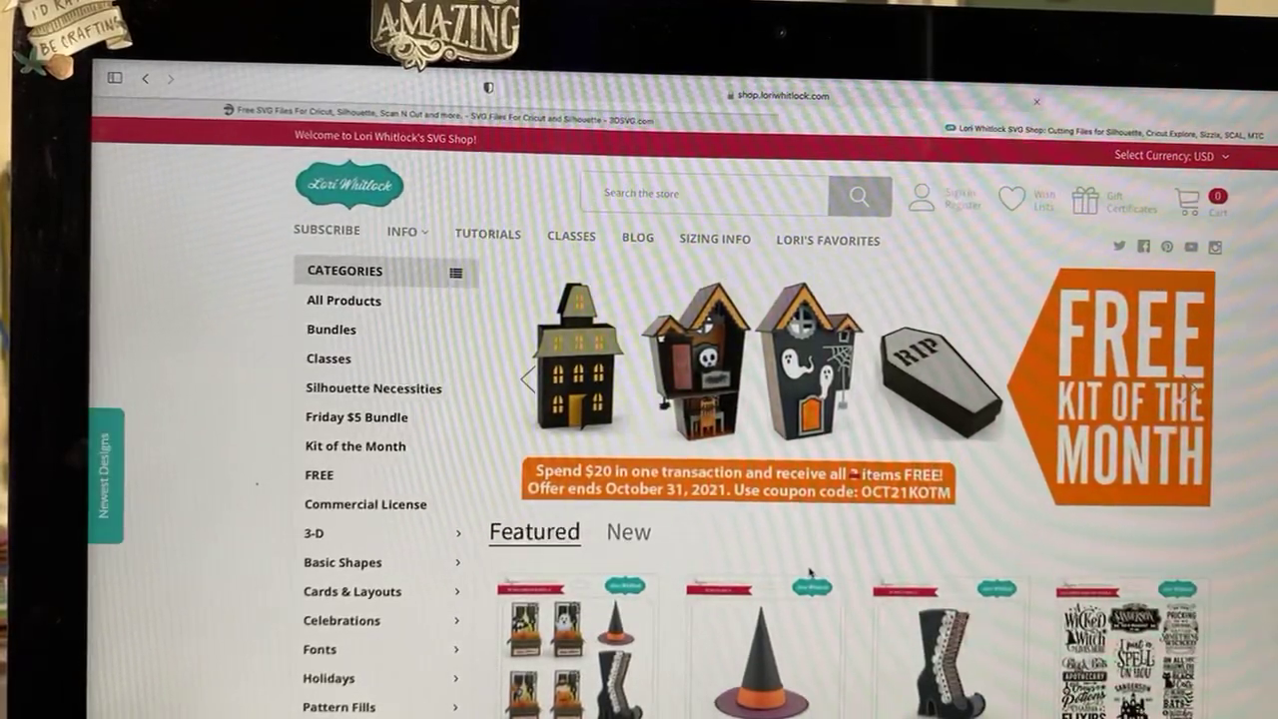
scroll(759, 400, down, 3)
scroll(759, 400, down, 3)
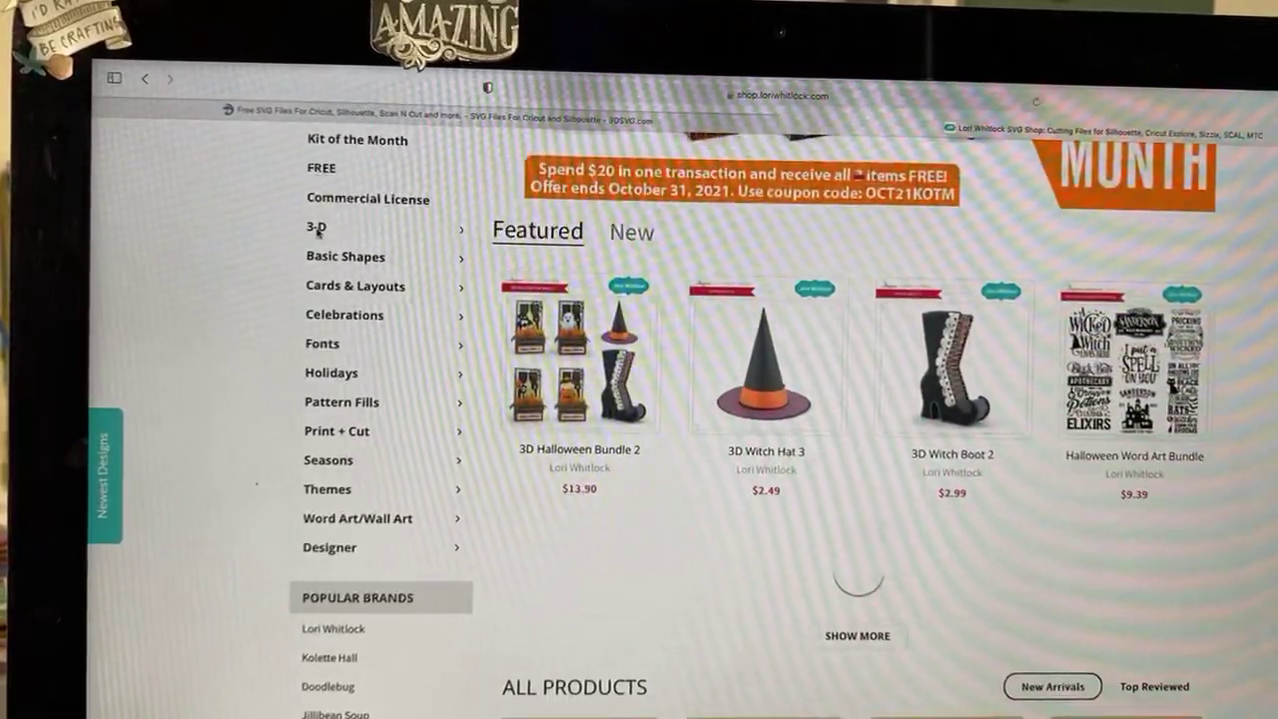
Step: Expand the 3-D category, dismiss the signup popup and back out of the insecure-connection warning
click(463, 233)
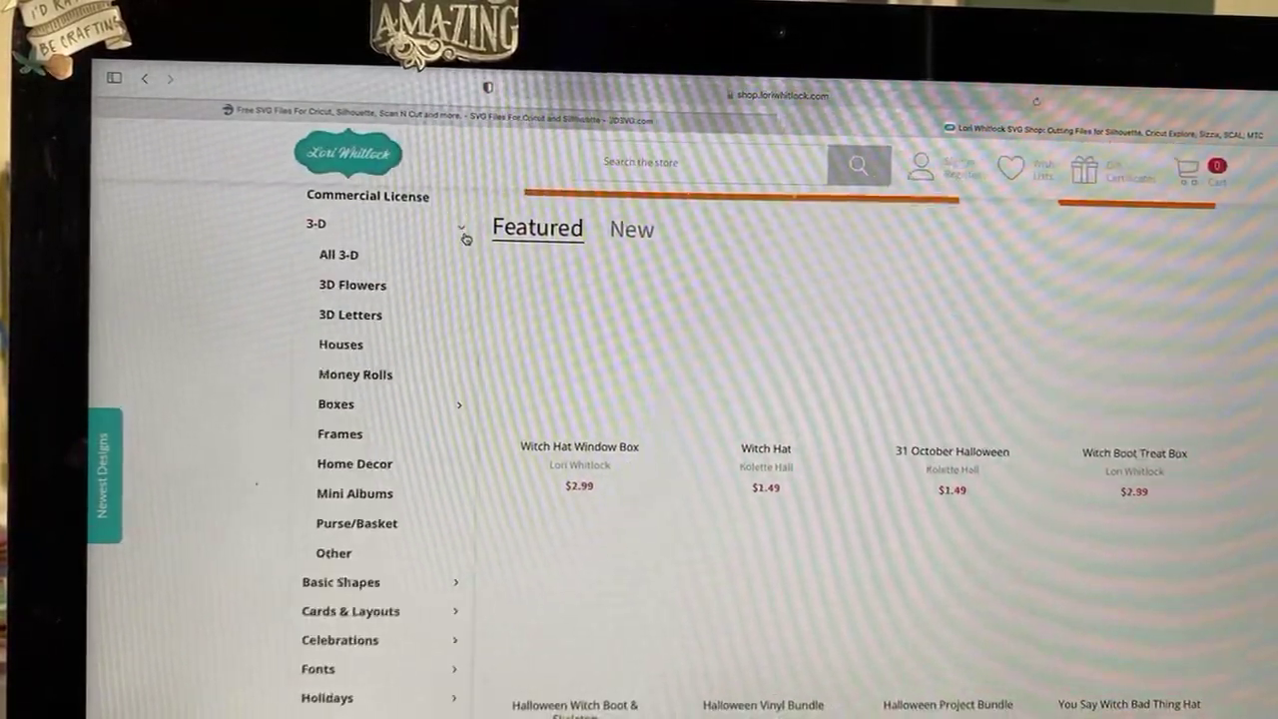
scroll(765, 539, down, 1)
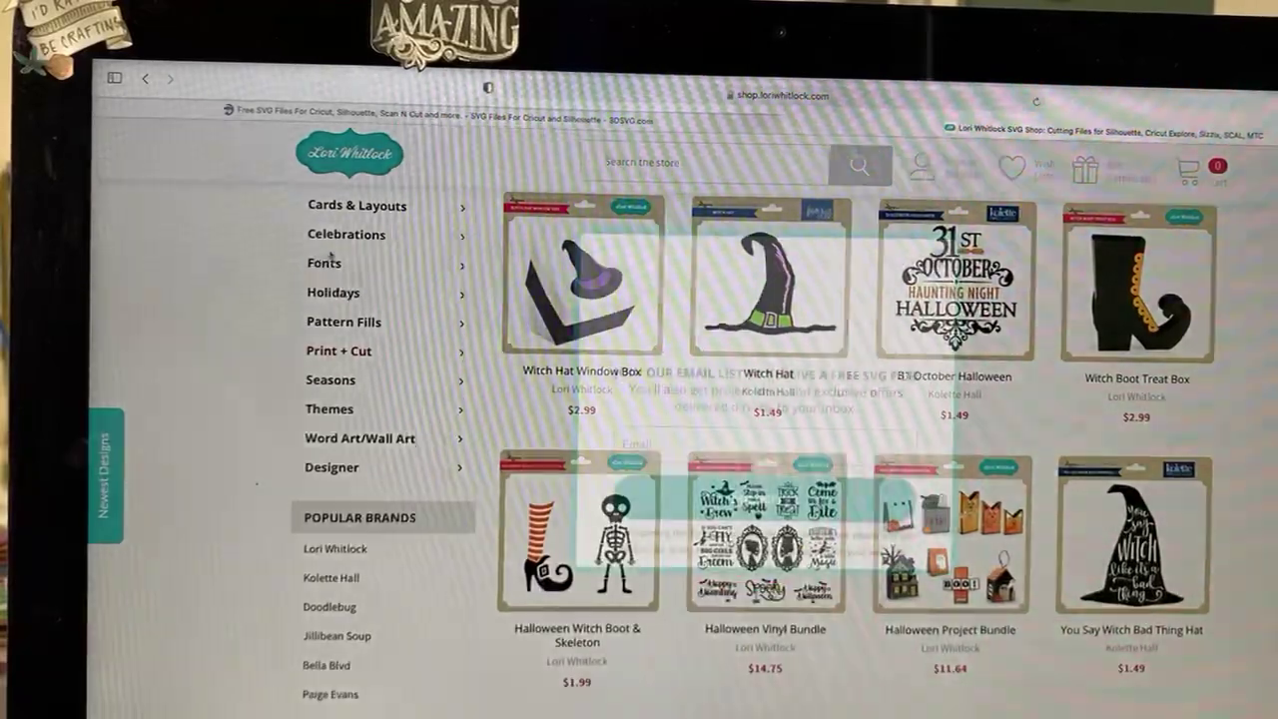
click(939, 262)
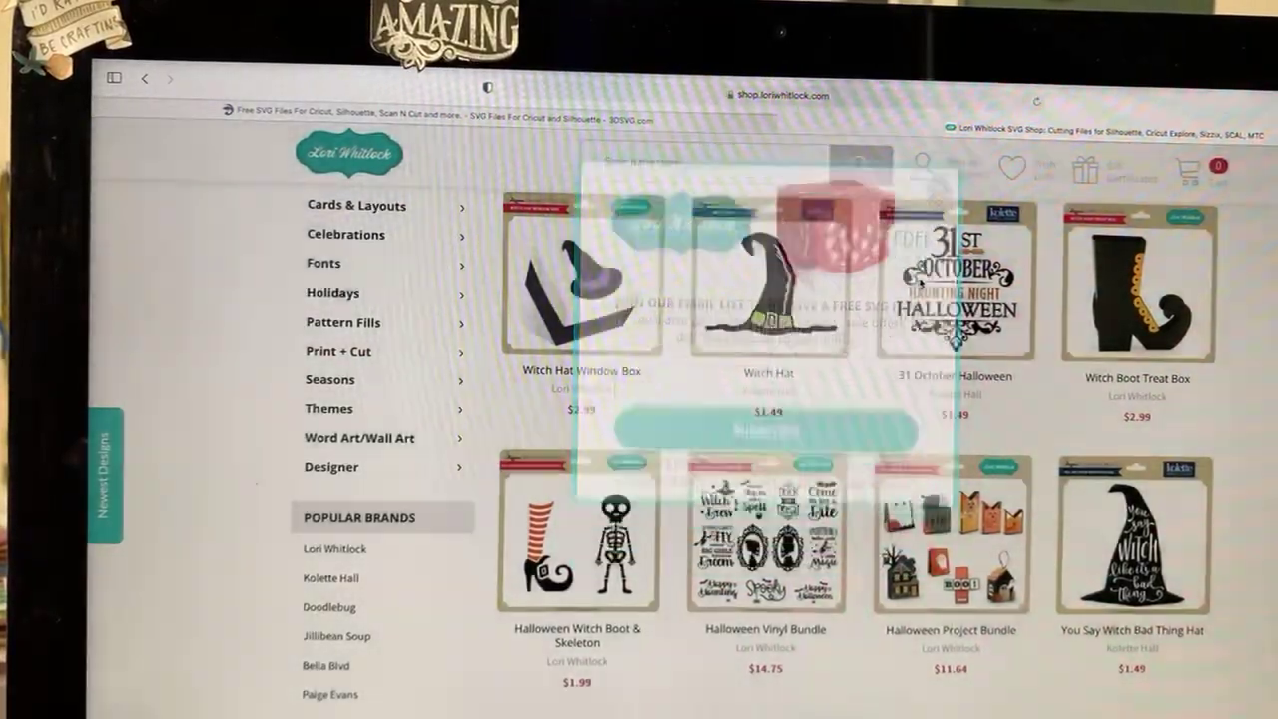
scroll(839, 446, down, 4)
scroll(839, 446, down, 2)
scroll(427, 399, up, 3)
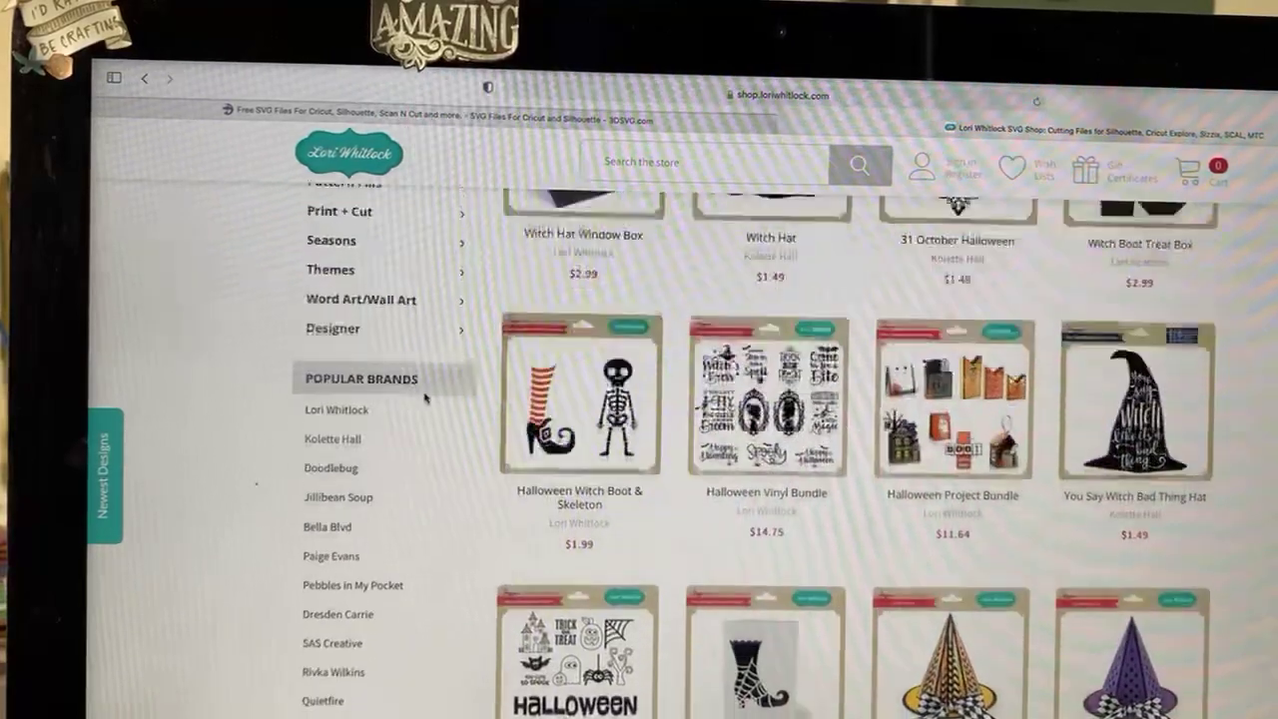
scroll(426, 399, up, 2)
scroll(399, 379, up, 2)
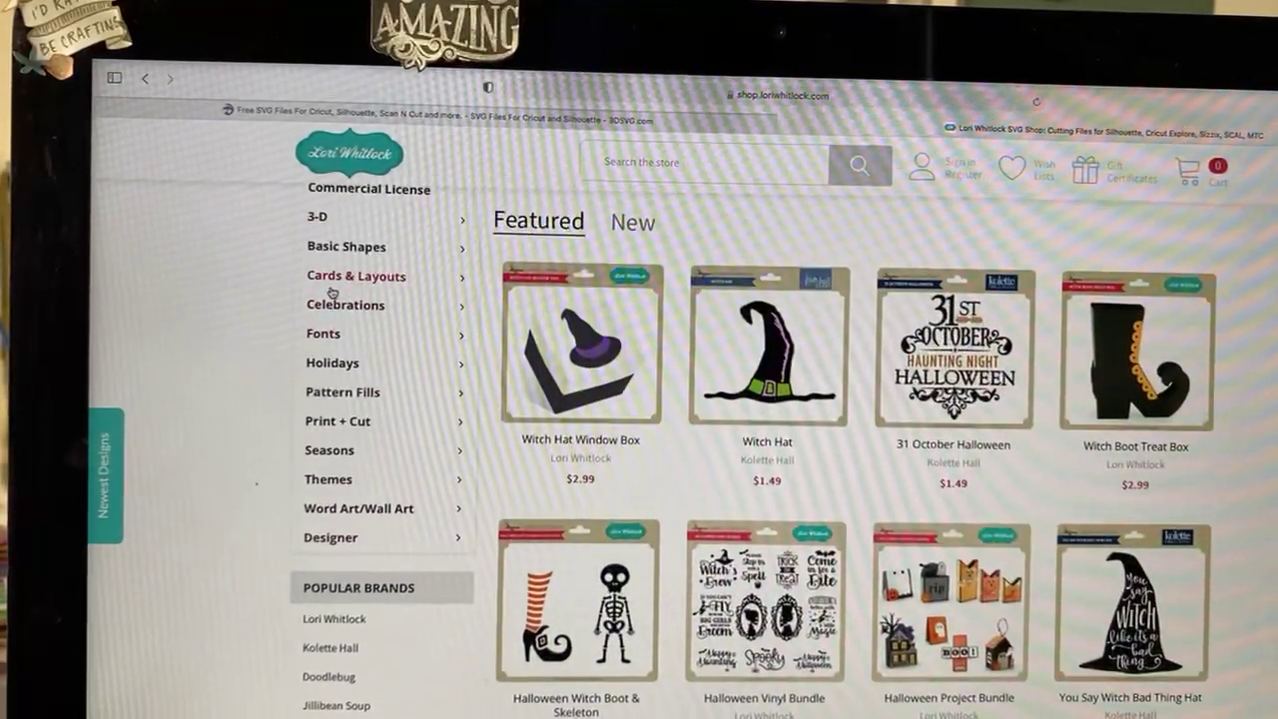
scroll(332, 291, up, 2)
click(324, 290)
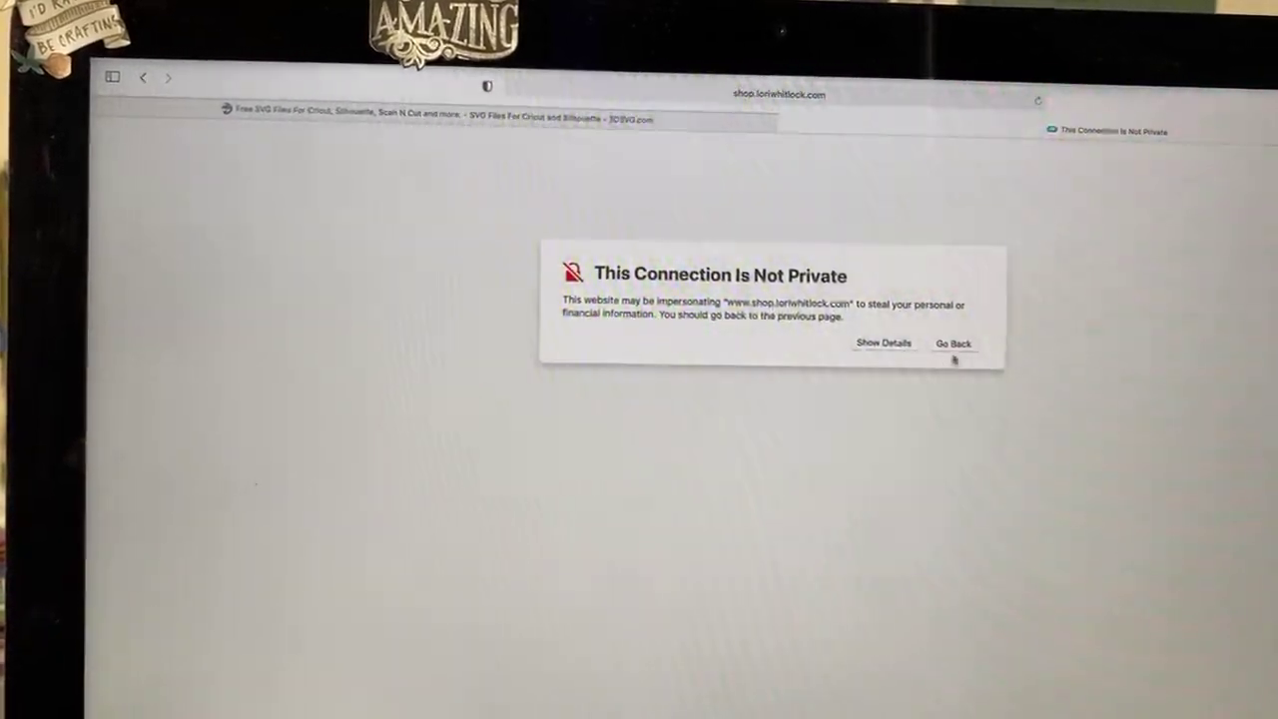
click(951, 345)
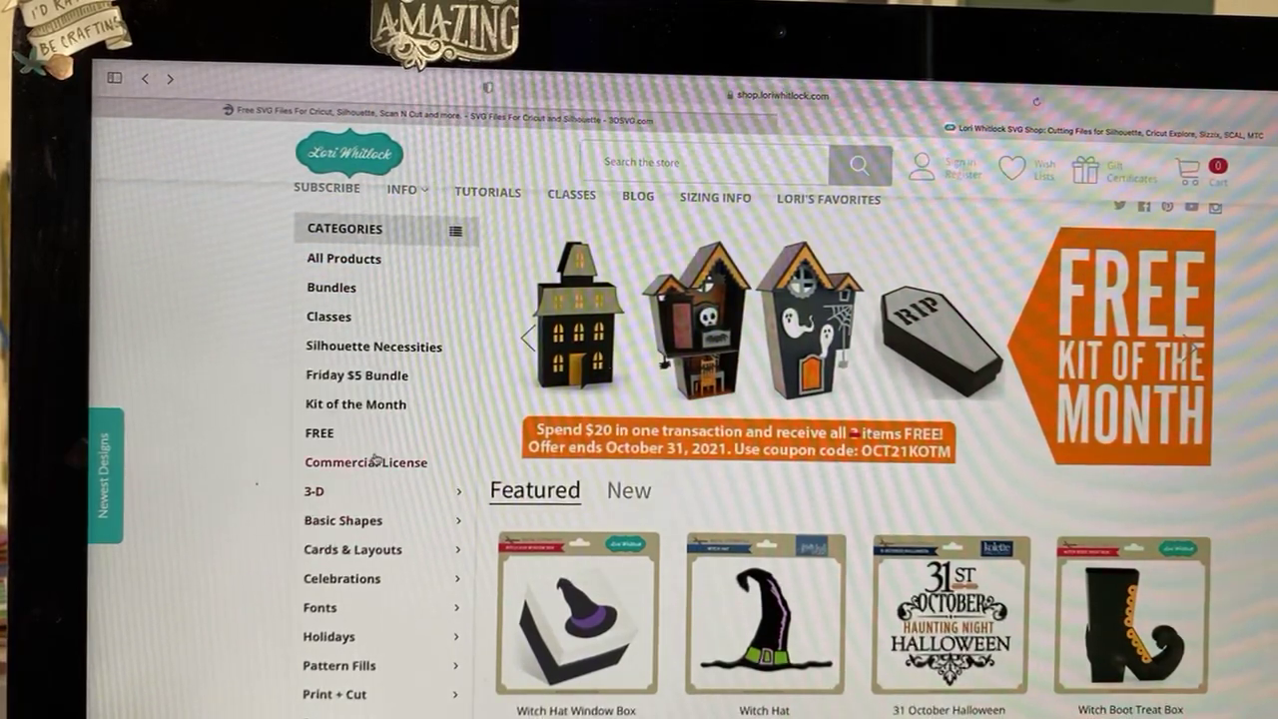
Step: Browse the 3-D Houses designs under All Products, then close the Lori Whitlock page
click(310, 259)
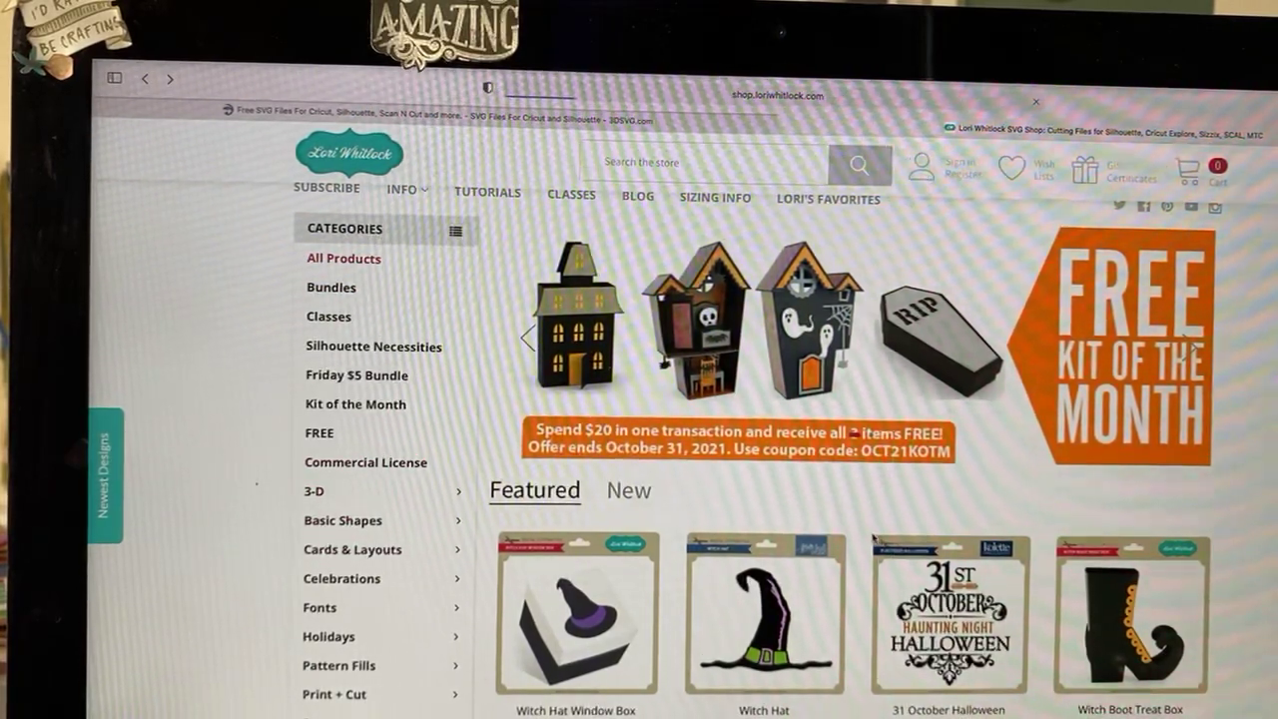
scroll(1061, 571, down, 3)
scroll(1061, 571, down, 2)
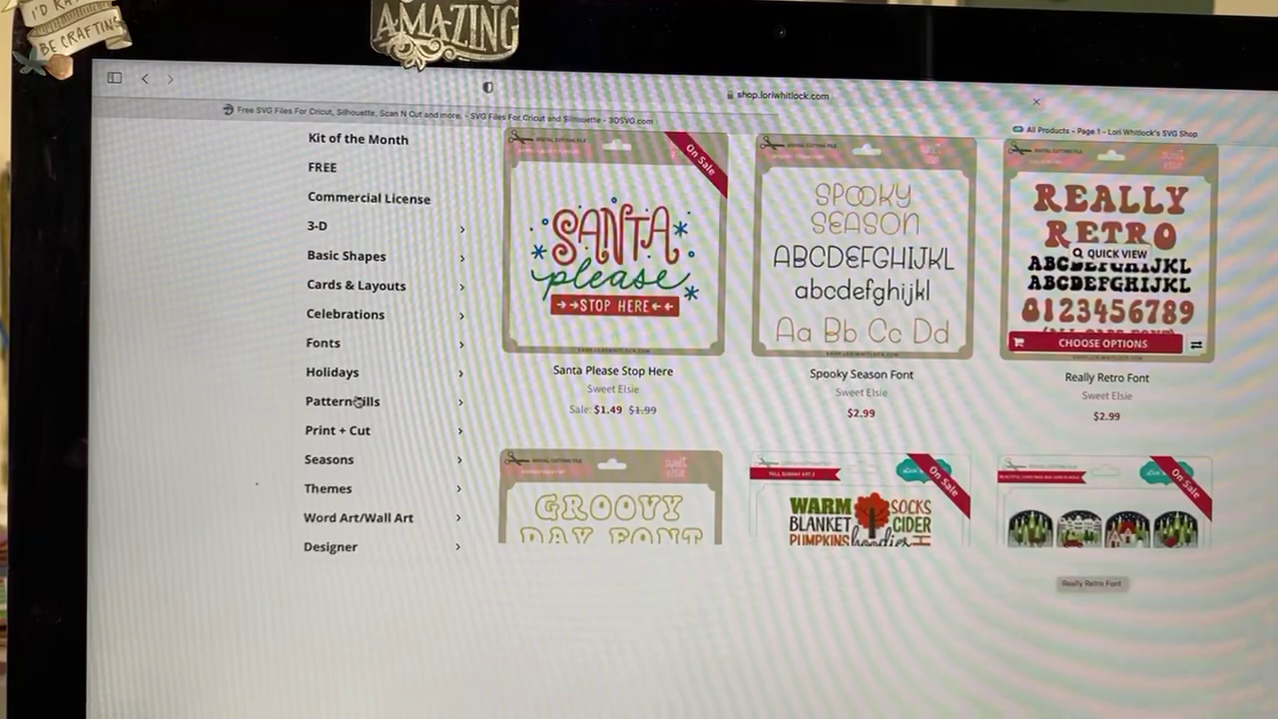
scroll(325, 283, up, 1)
click(328, 269)
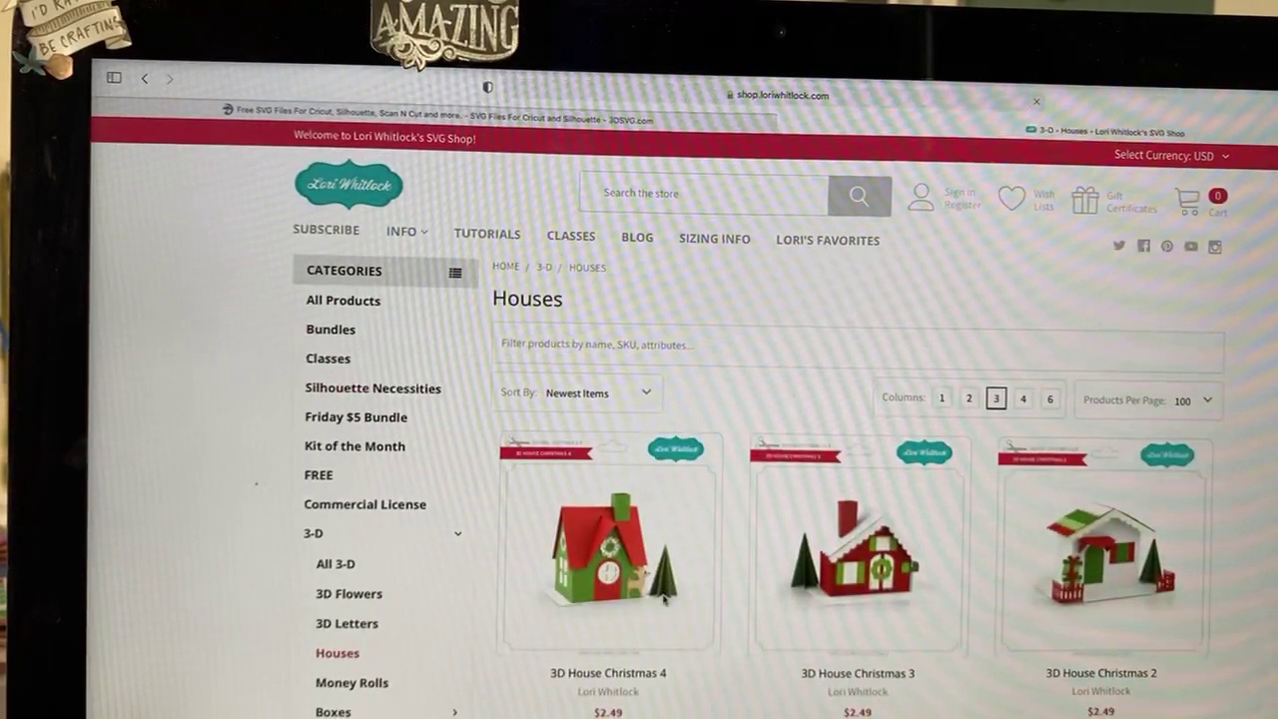
scroll(599, 549, down, 2)
scroll(663, 599, down, 3)
scroll(663, 599, down, 1)
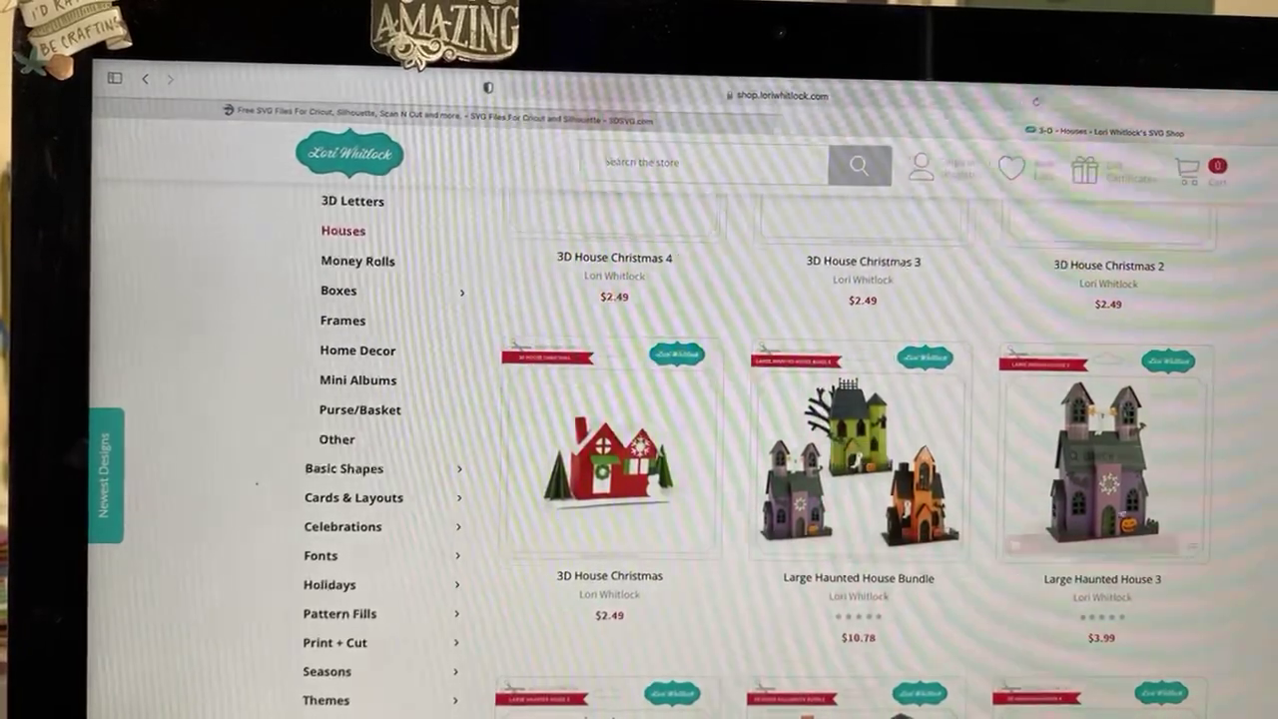
scroll(1033, 589, down, 2)
scroll(1033, 589, down, 1)
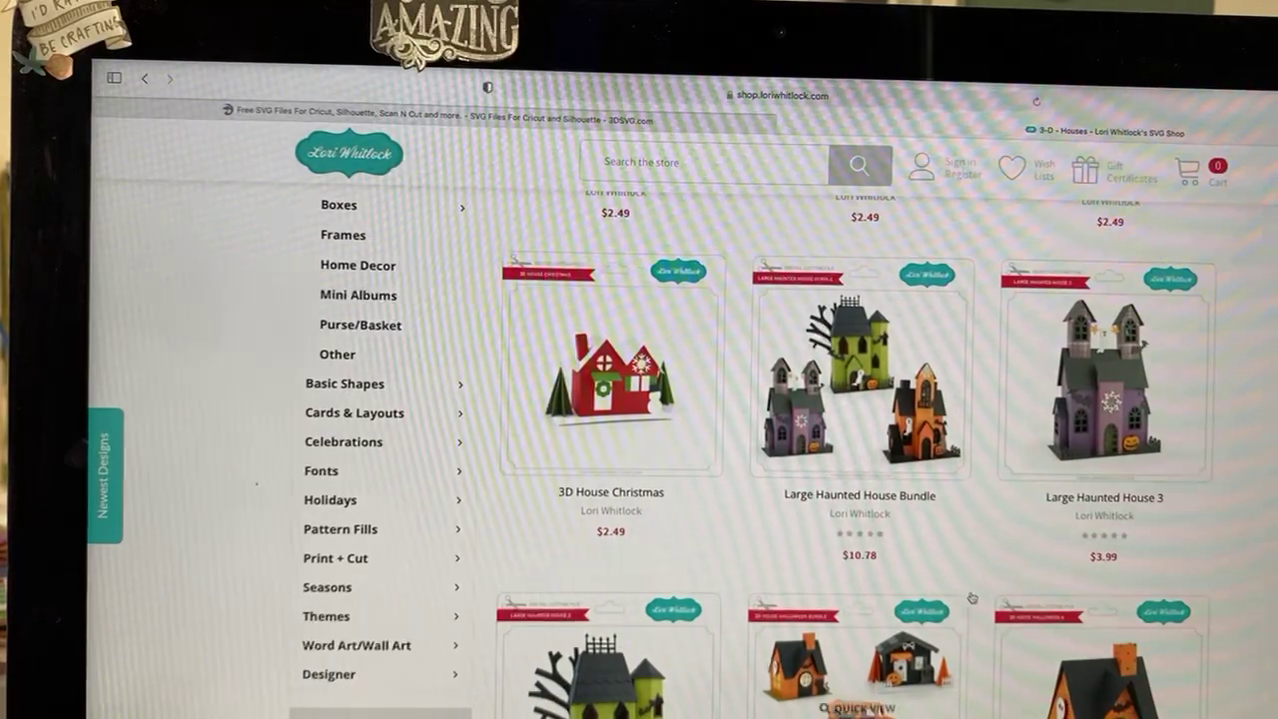
scroll(1118, 439, up, 2)
scroll(1109, 440, up, 2)
scroll(1109, 300, down, 4)
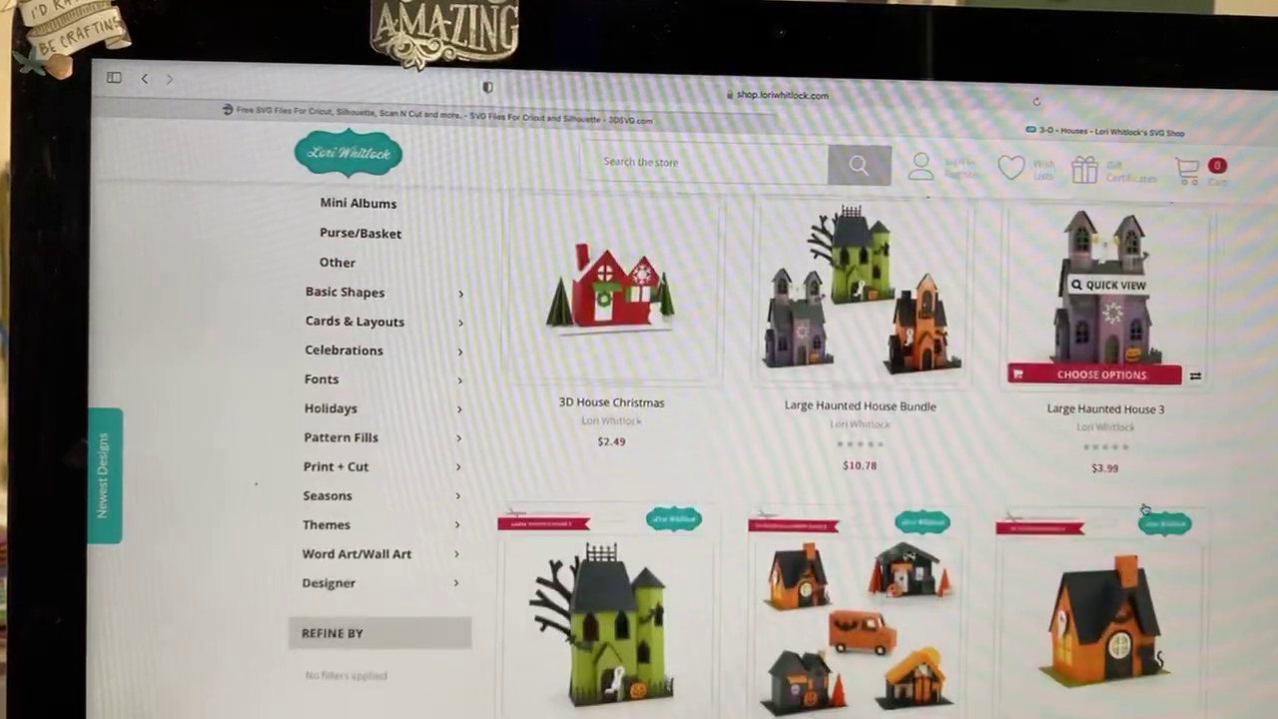
scroll(599, 539, down, 1)
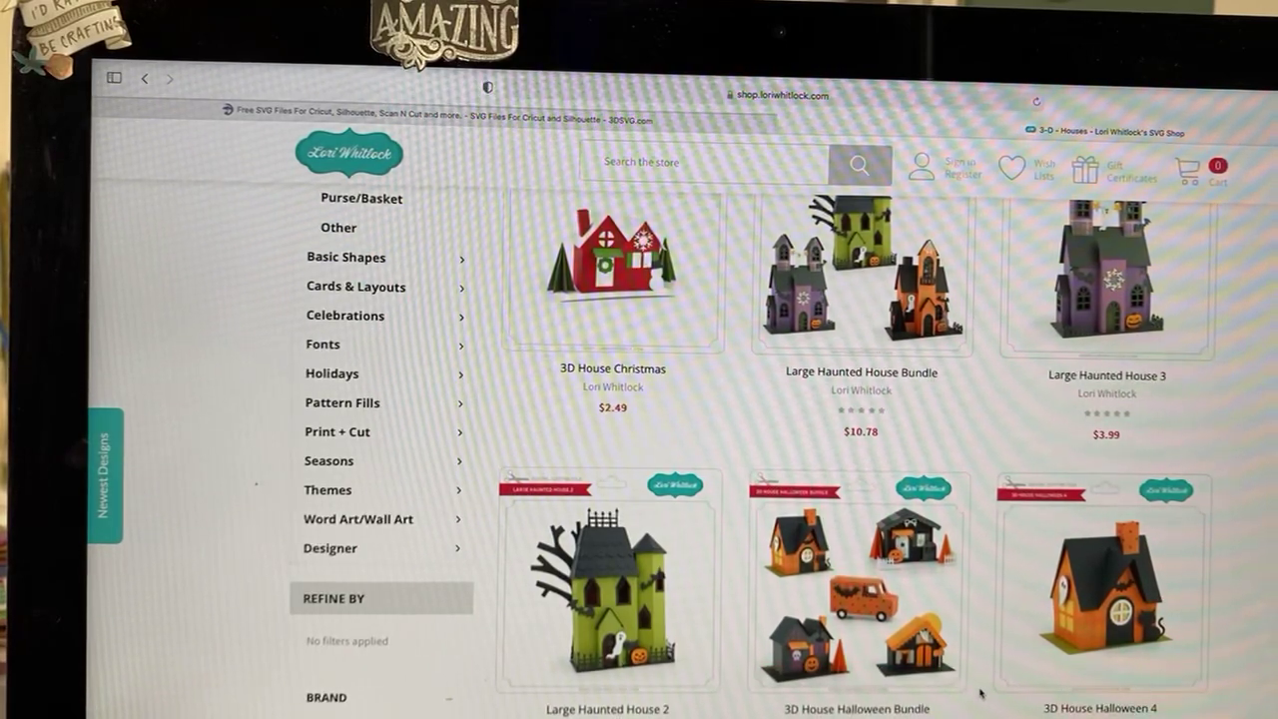
scroll(979, 692, down, 1)
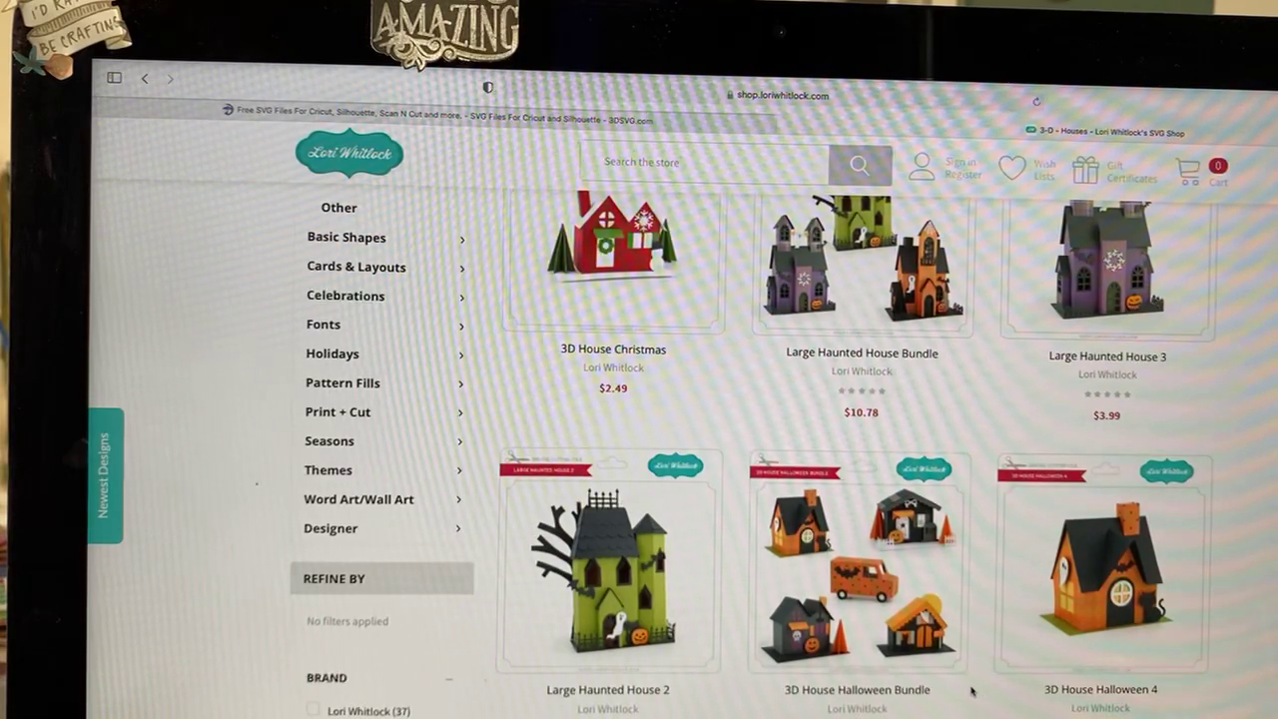
scroll(972, 691, down, 2)
scroll(972, 691, down, 3)
scroll(972, 691, down, 3)
scroll(972, 691, down, 1)
scroll(972, 691, down, 2)
scroll(958, 689, down, 1)
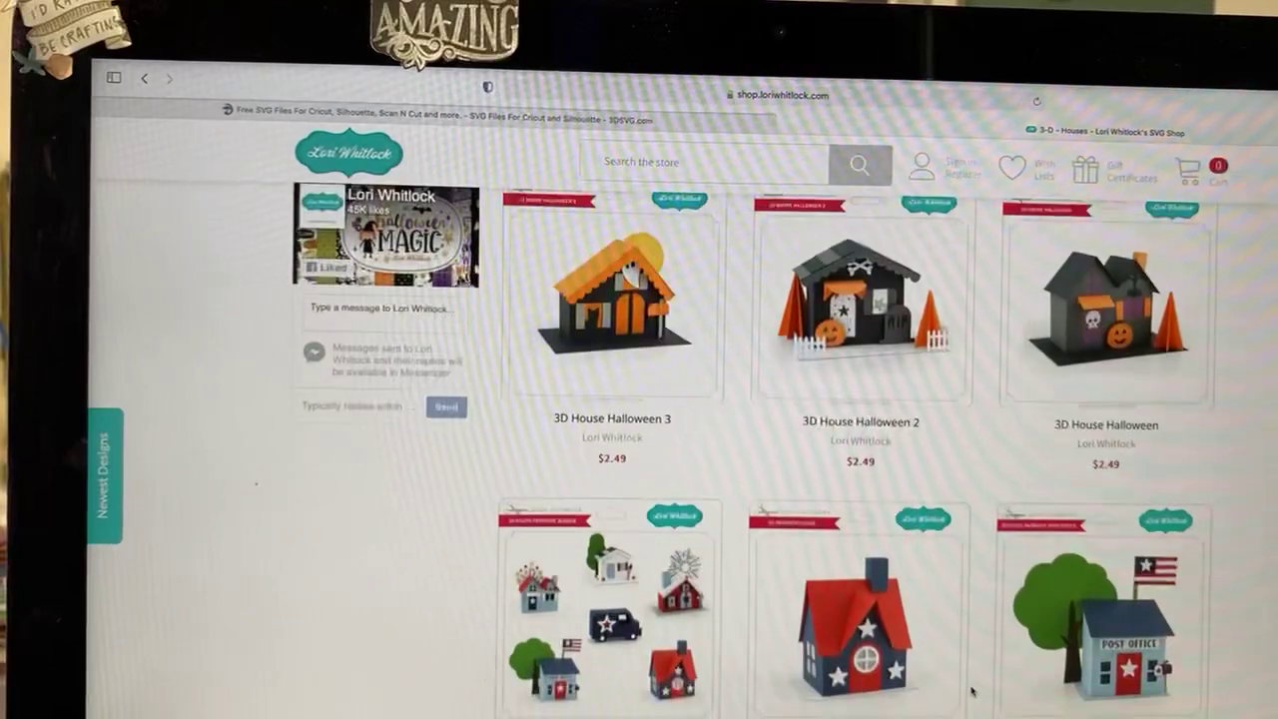
scroll(947, 687, down, 1)
scroll(947, 687, down, 3)
scroll(947, 687, down, 4)
scroll(947, 688, down, 1)
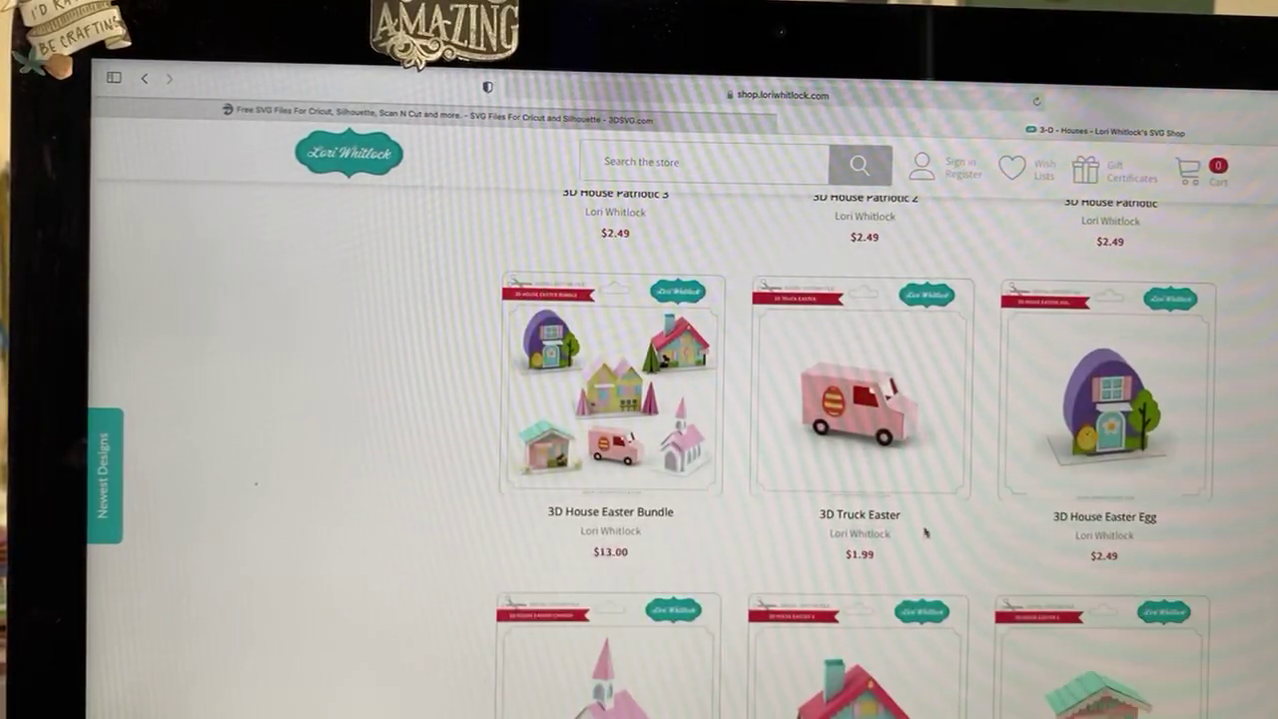
click(787, 124)
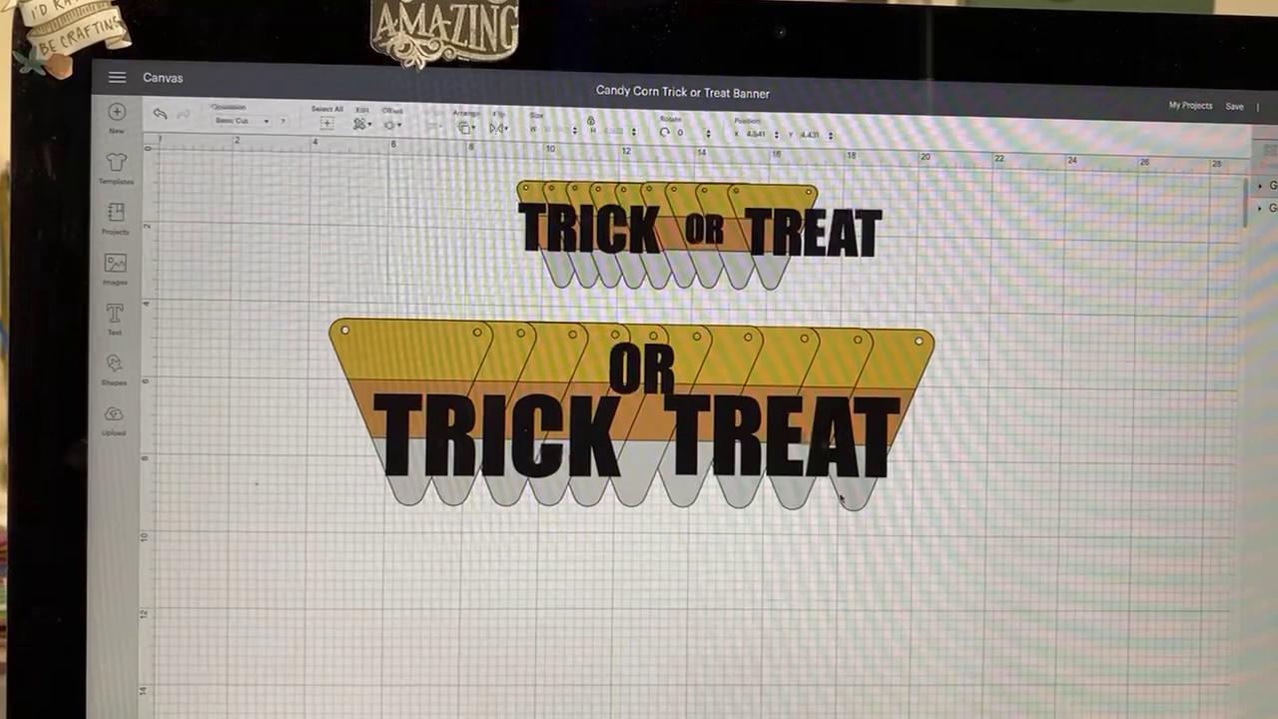
Step: Reposition the large and small TRICK OR TREAT banners on the canvas
drag(883, 476, 1009, 531)
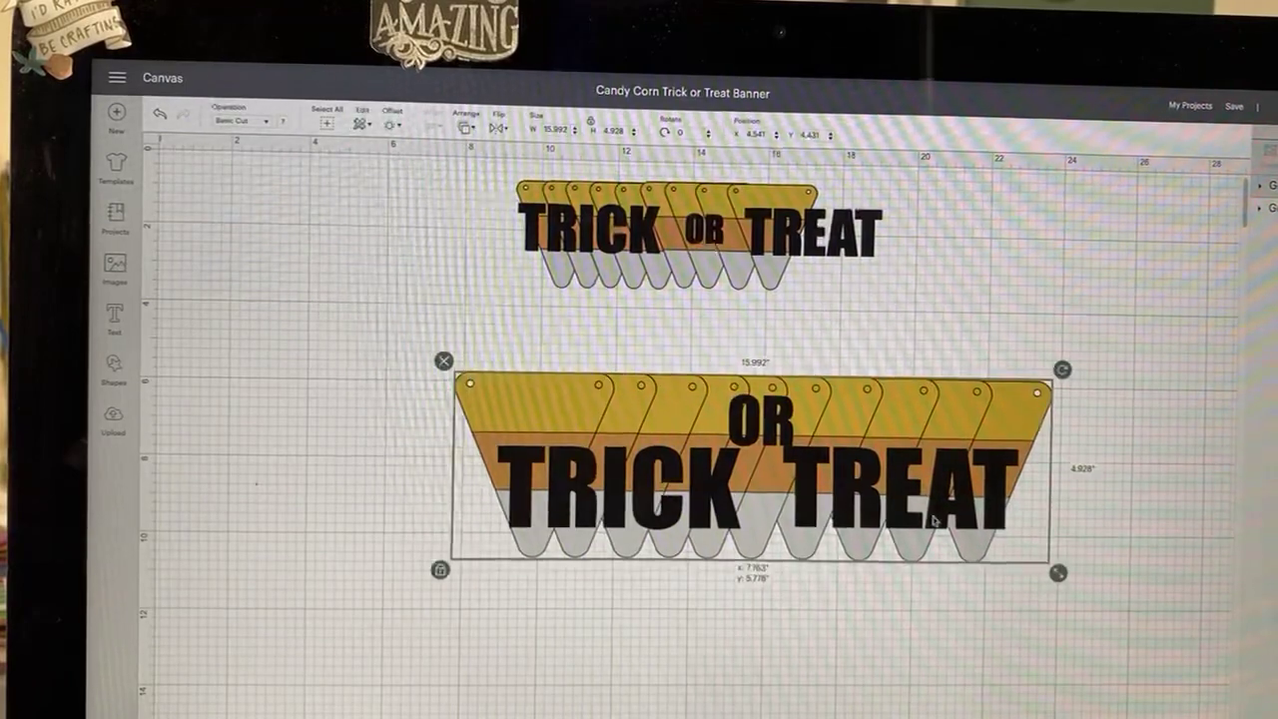
drag(583, 229, 531, 254)
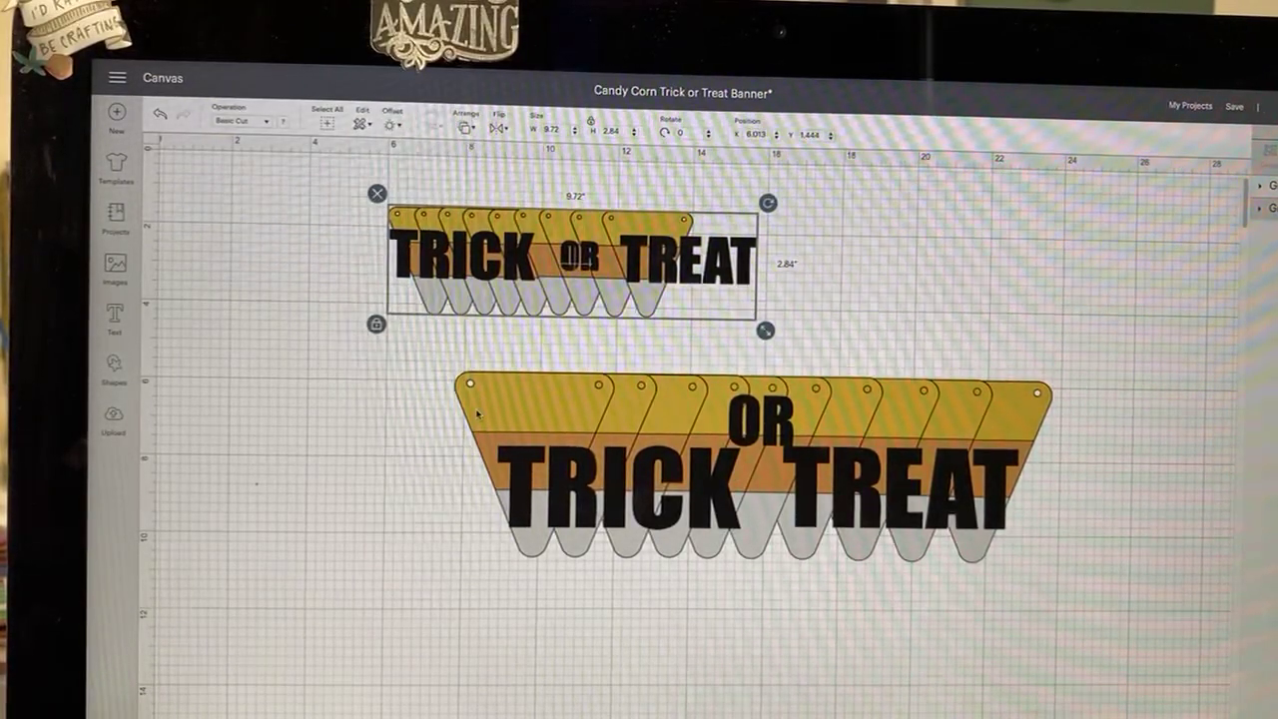
drag(643, 497, 812, 496)
drag(729, 394, 589, 396)
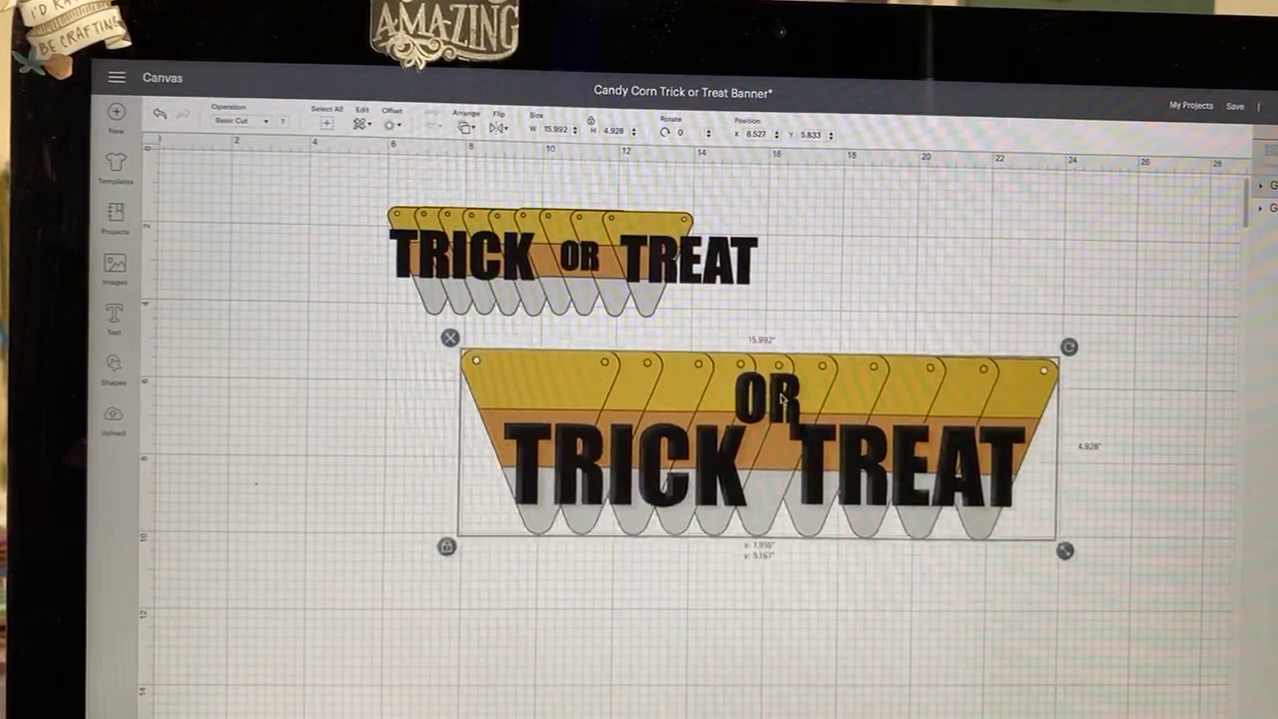
drag(747, 451, 735, 399)
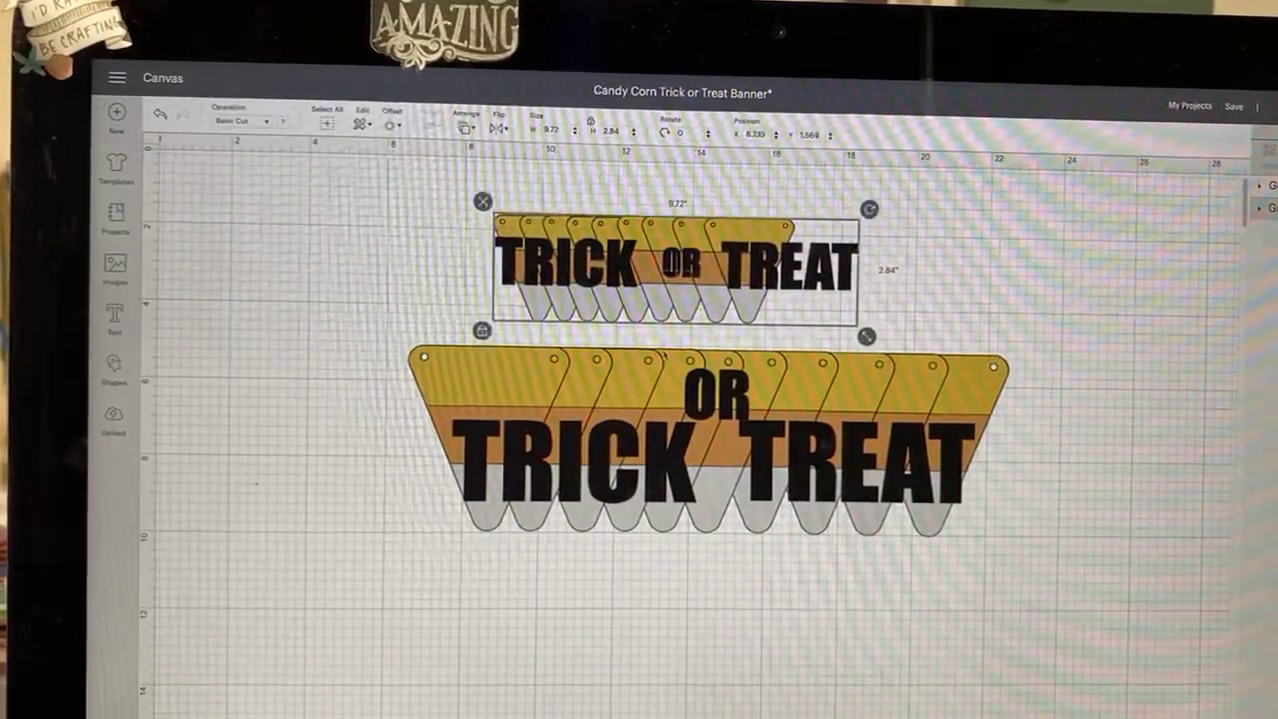
Step: Shift both banners left, small banner above the large one, and bring up Save options
click(669, 370)
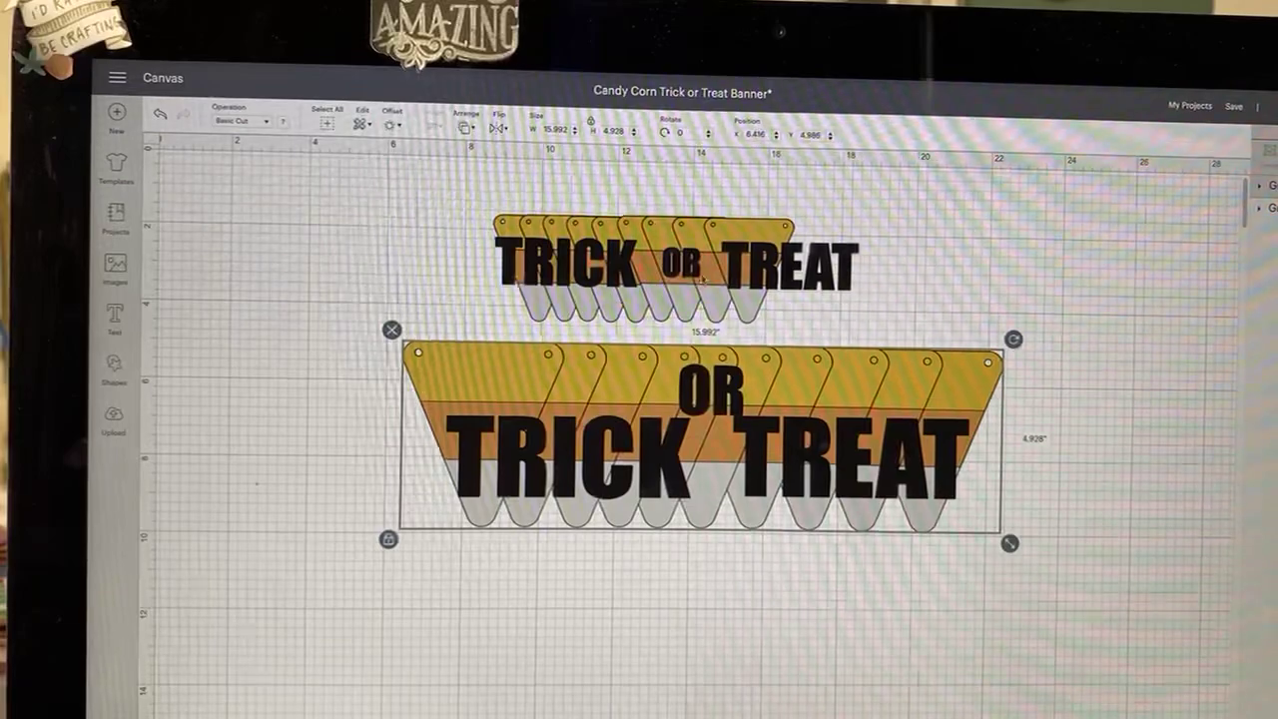
drag(709, 300, 1004, 305)
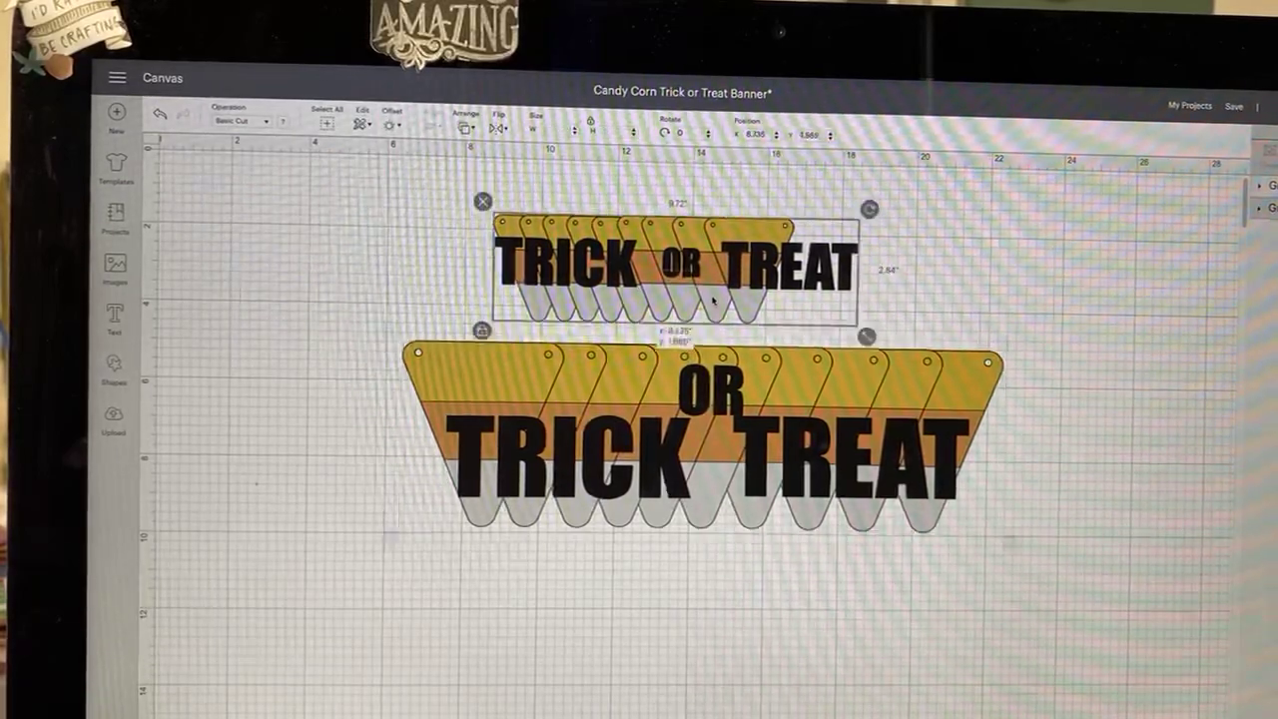
drag(726, 436, 1110, 437)
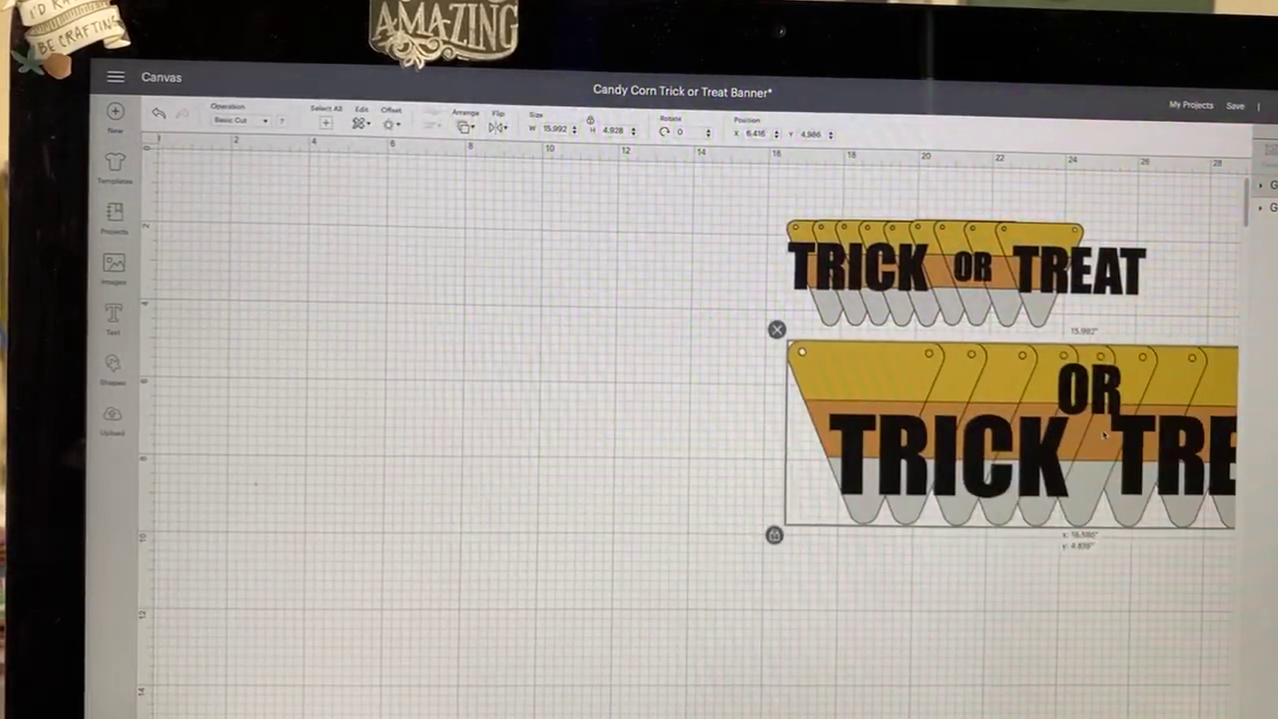
click(904, 268)
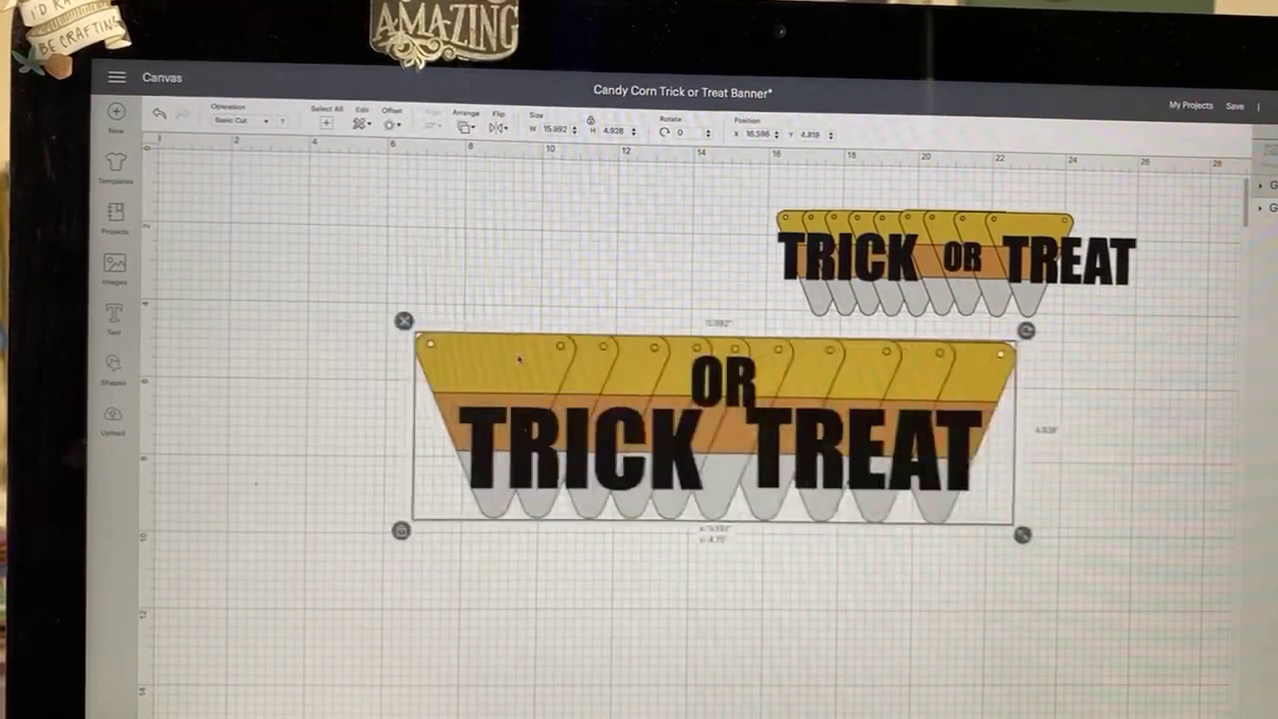
drag(893, 366, 443, 360)
click(902, 252)
drag(902, 251, 627, 233)
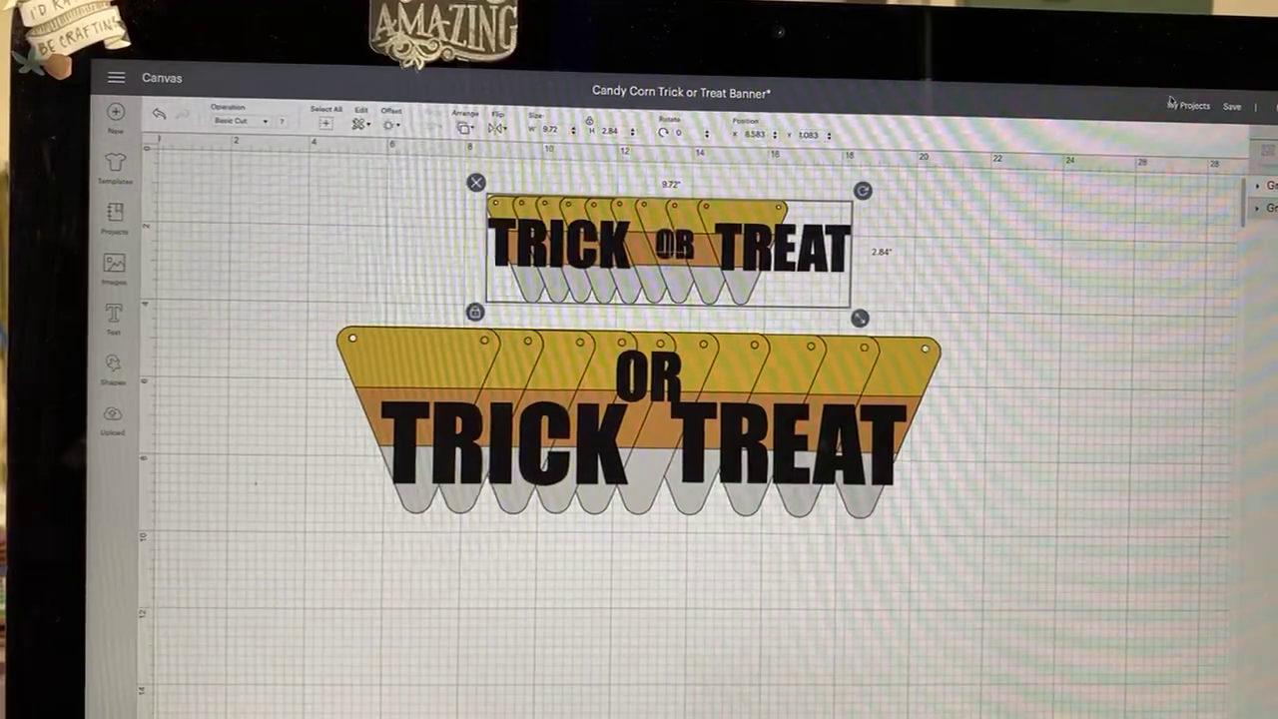
click(1232, 106)
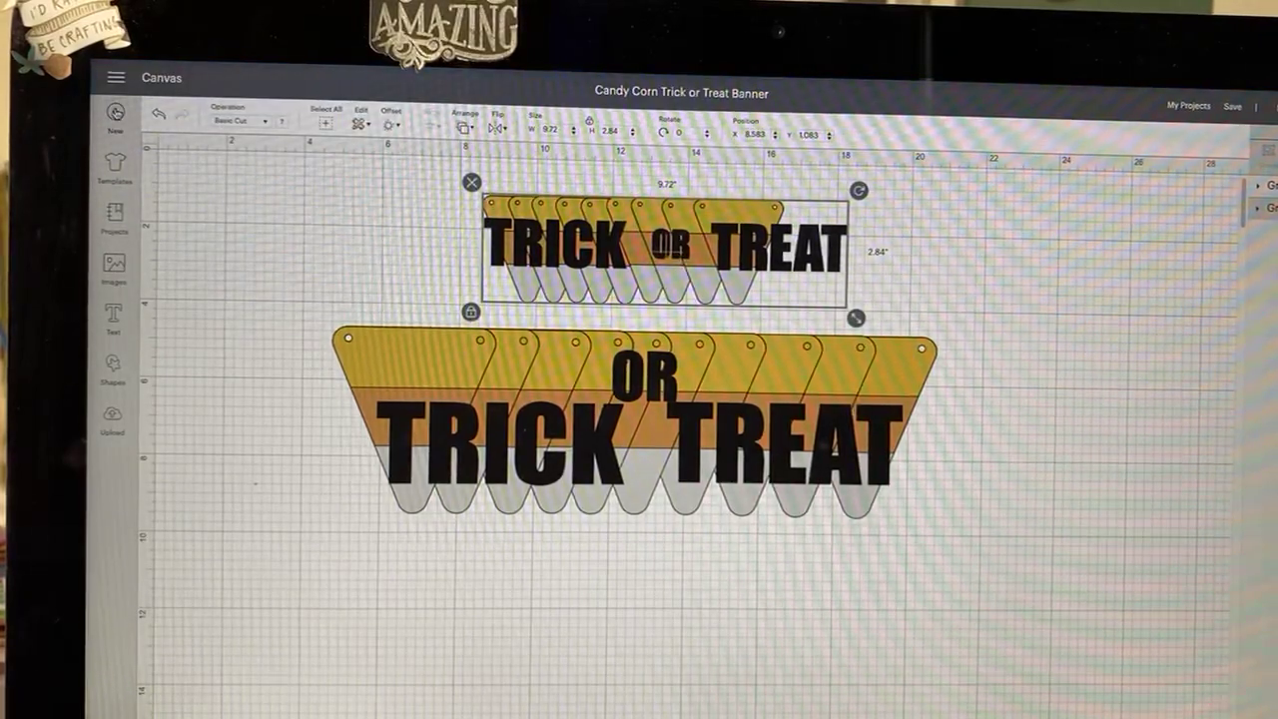
Step: Start a new untitled canvas and open the Images library
click(116, 112)
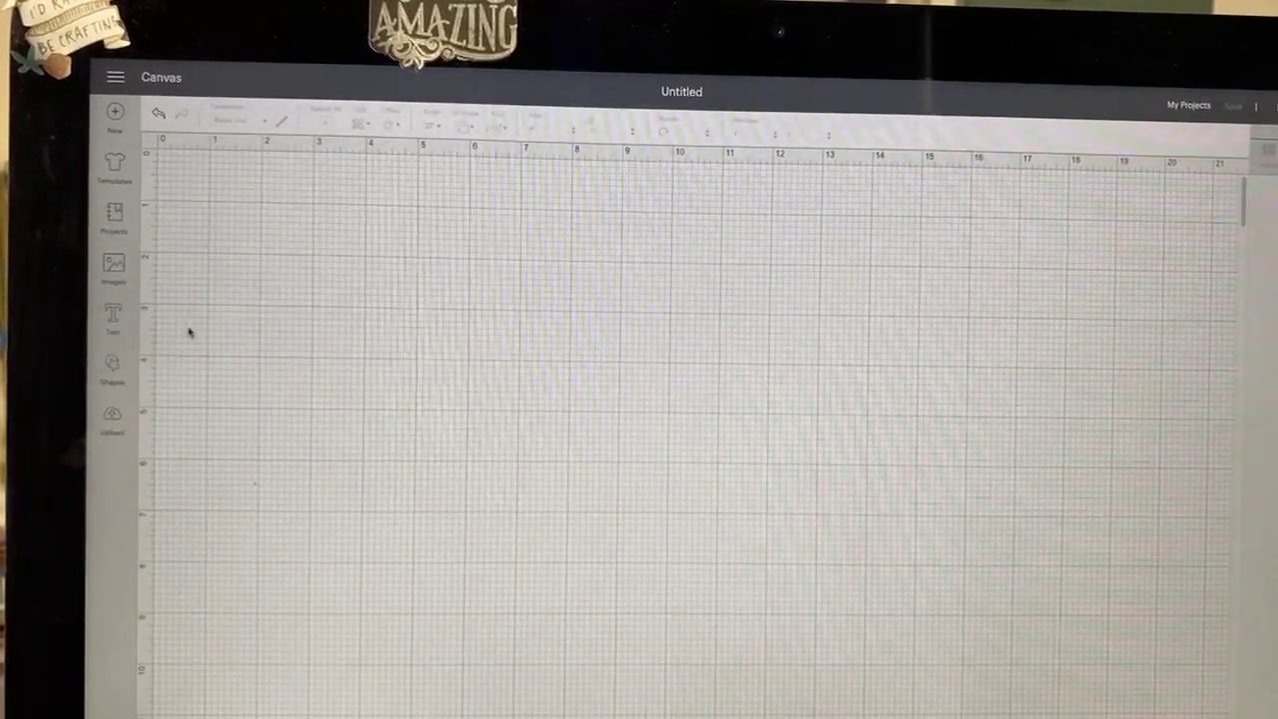
click(113, 265)
text(and)
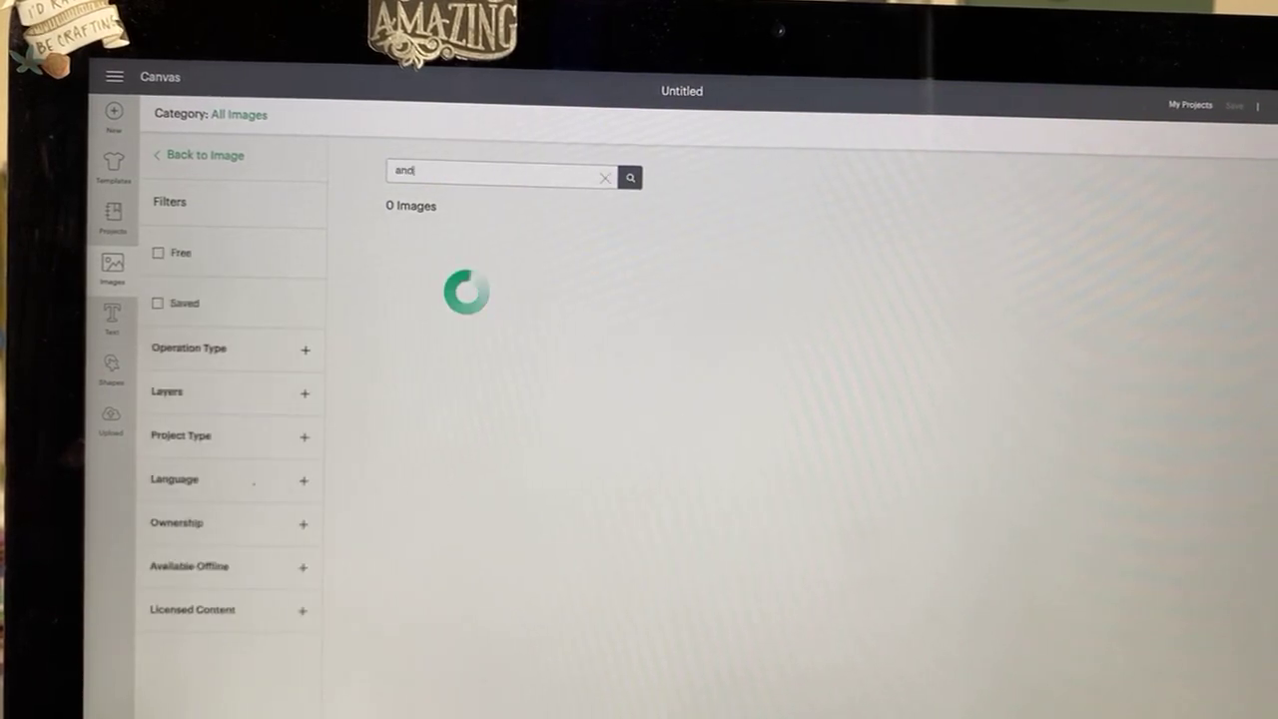
text(y corn)
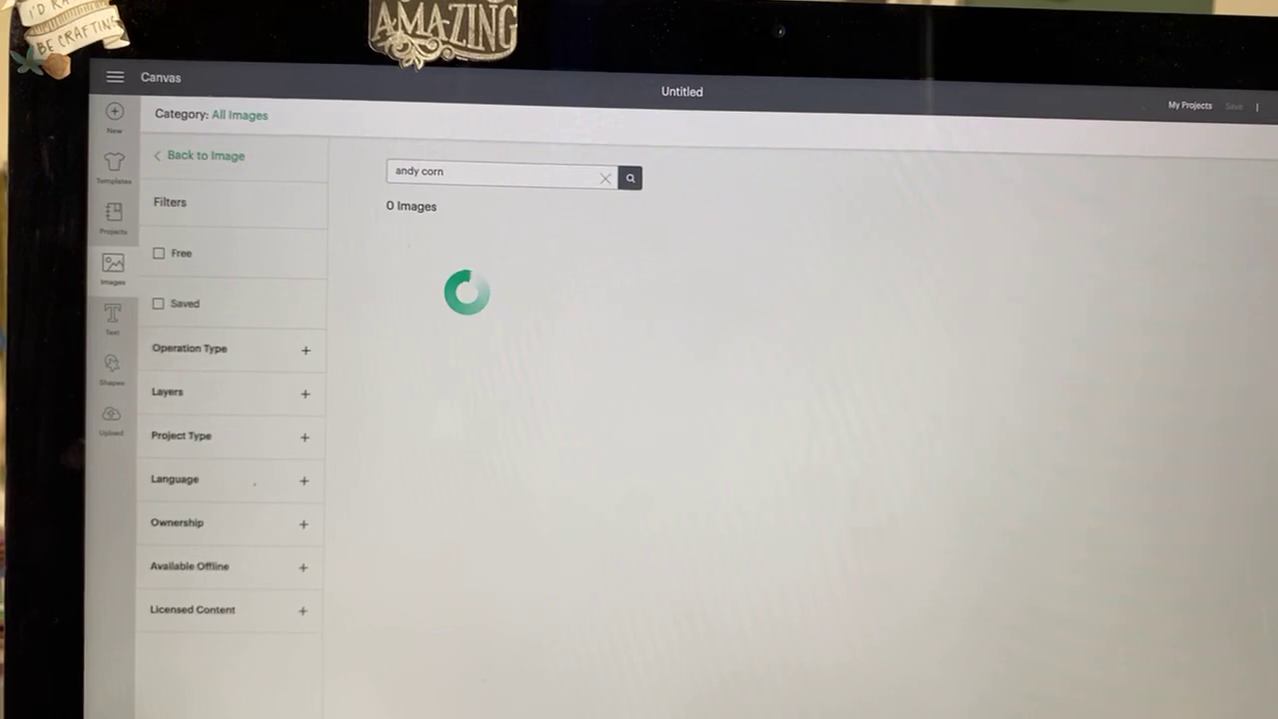
Step: Search the image library for 'candy corn' and browse the results
key(Return)
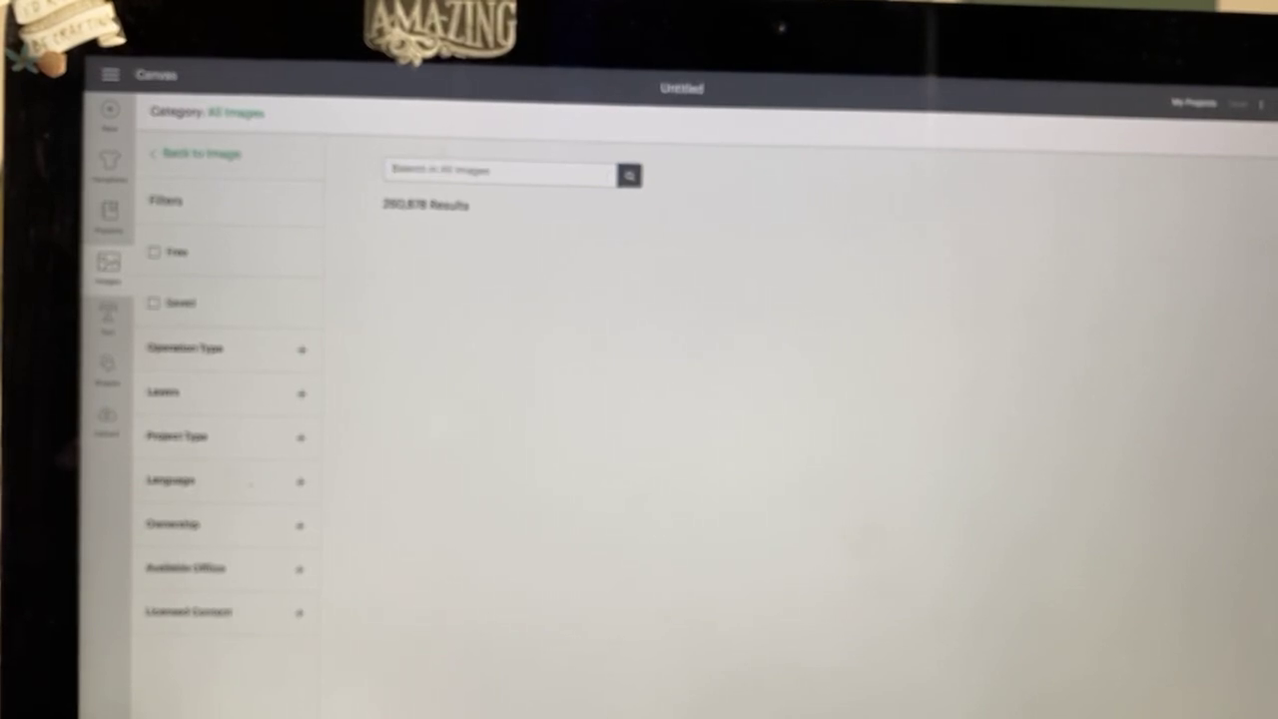
text(candy corn)
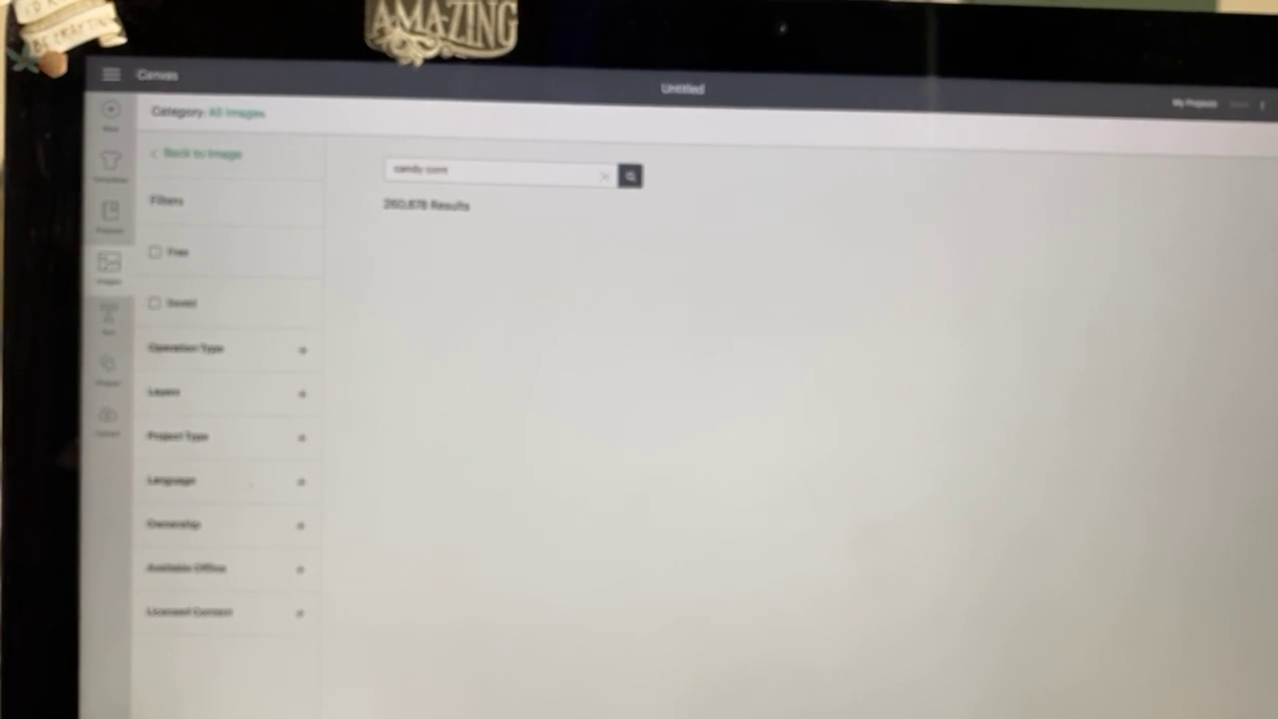
click(238, 112)
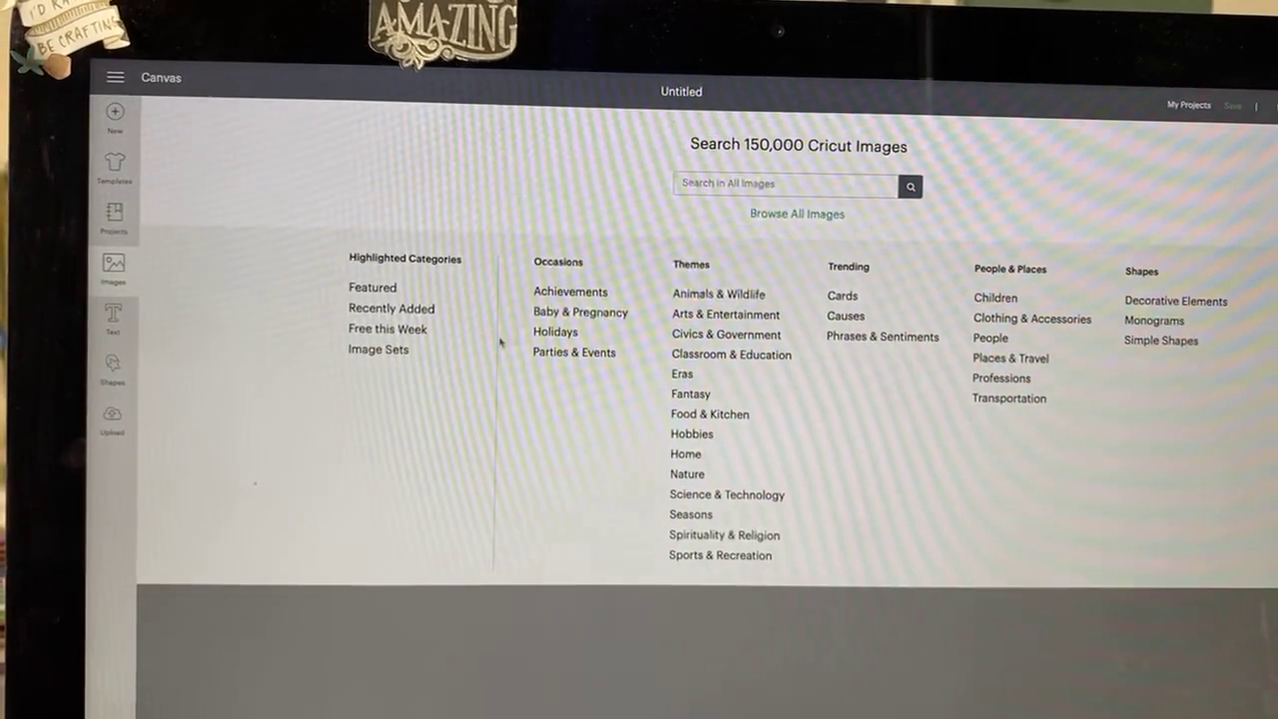
click(713, 183)
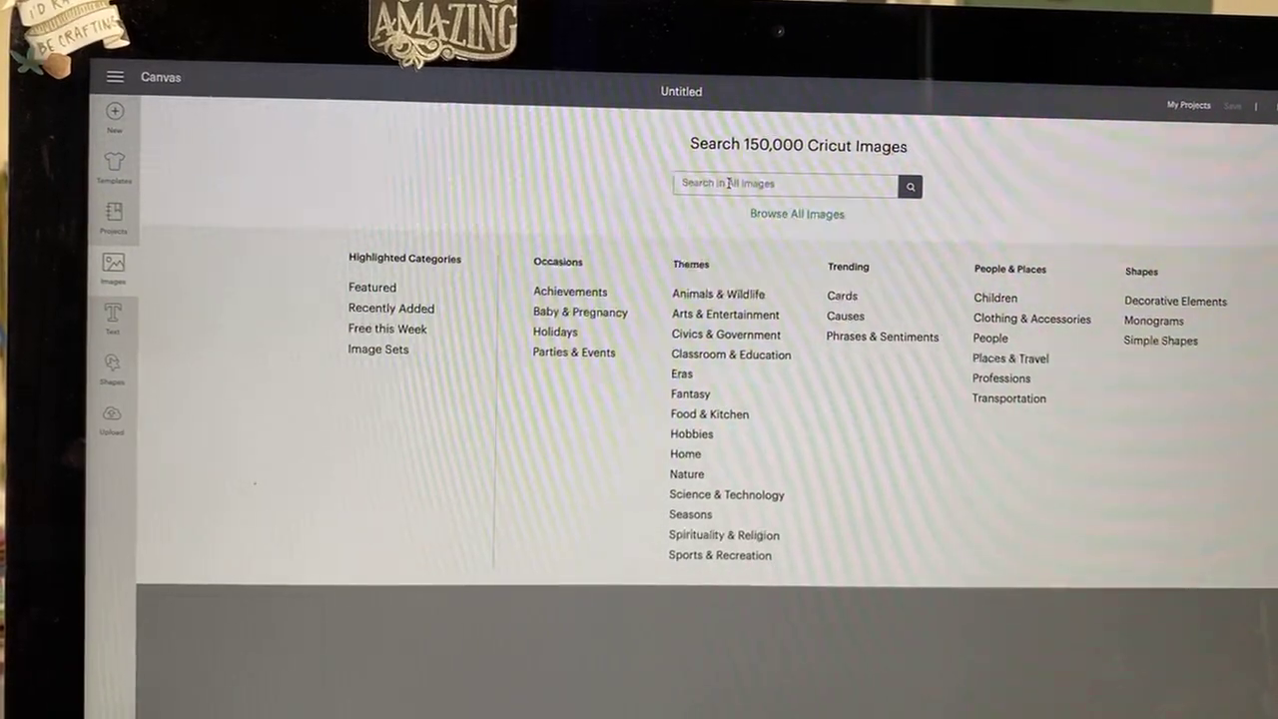
text(candy corn)
key(Return)
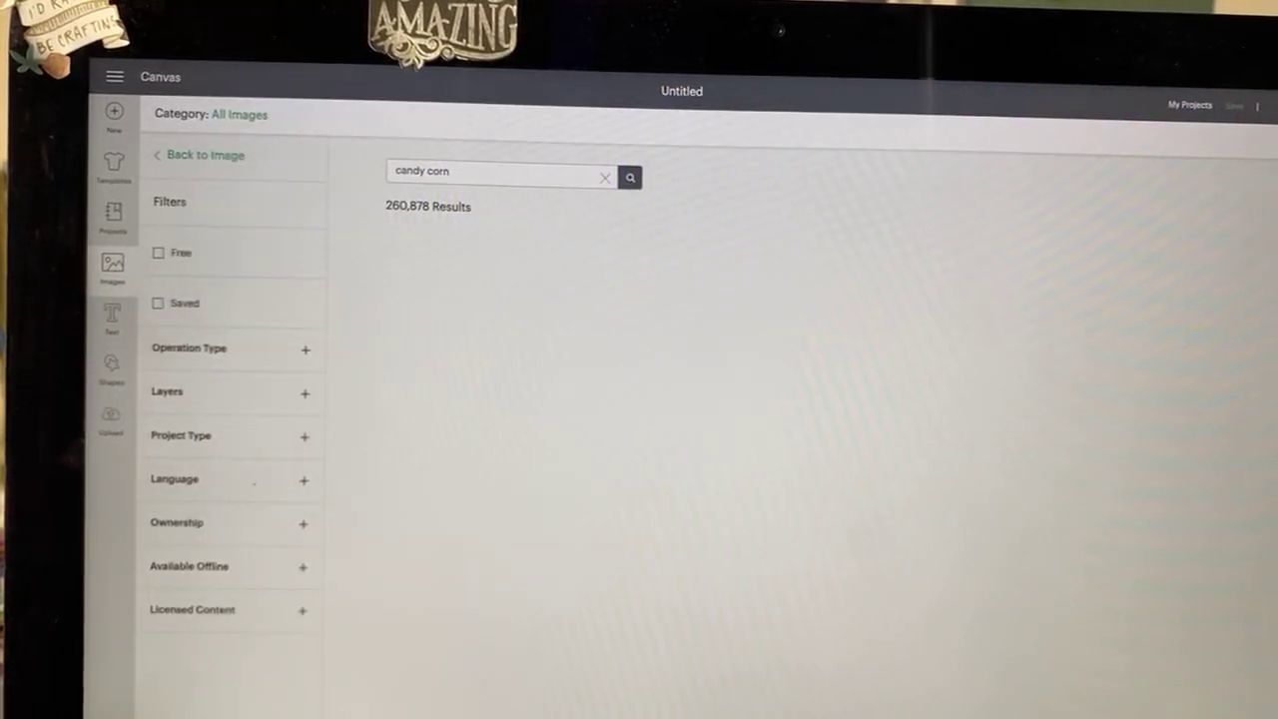
Step: Close and reopen the image library, then begin a new image search
click(113, 263)
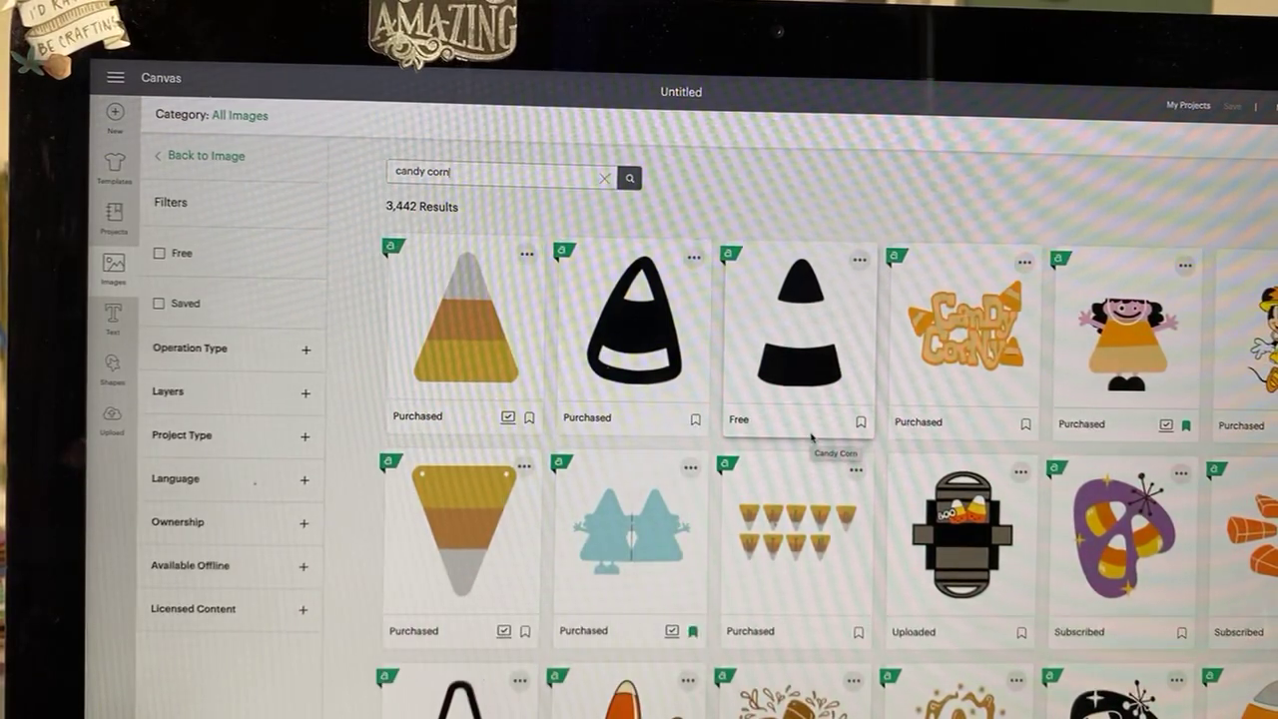
scroll(811, 436, down, 1)
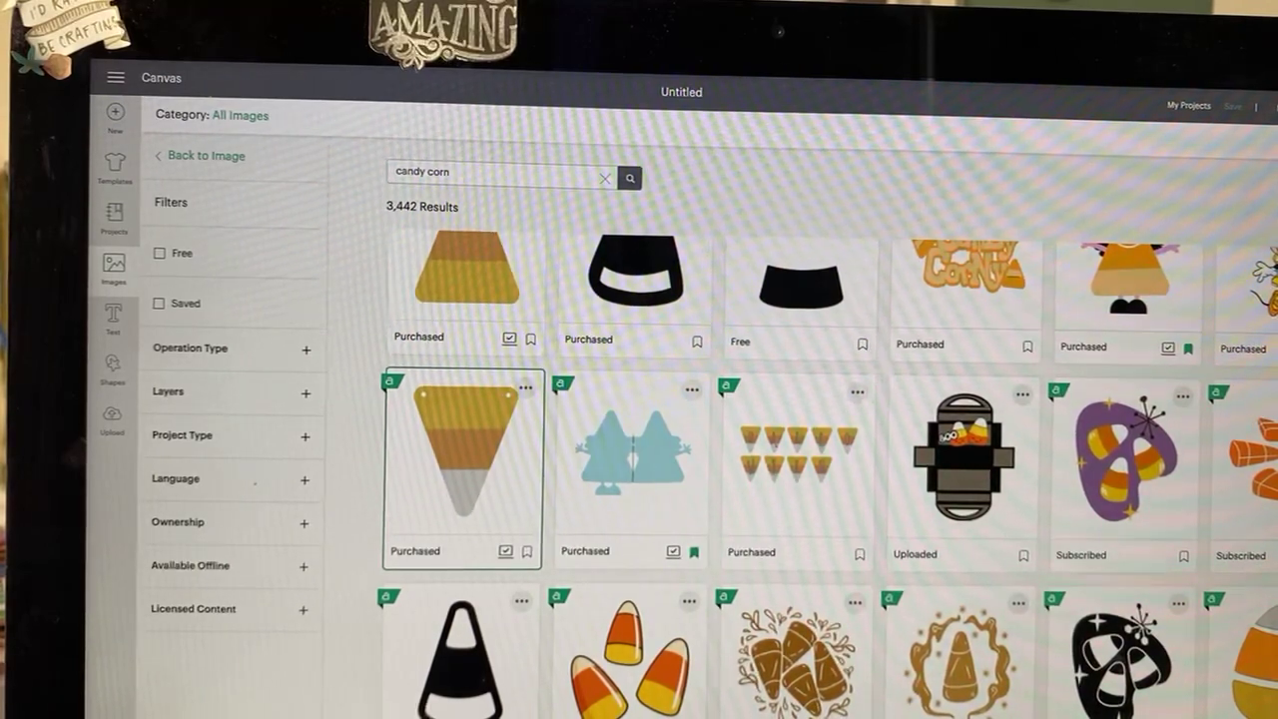
click(639, 672)
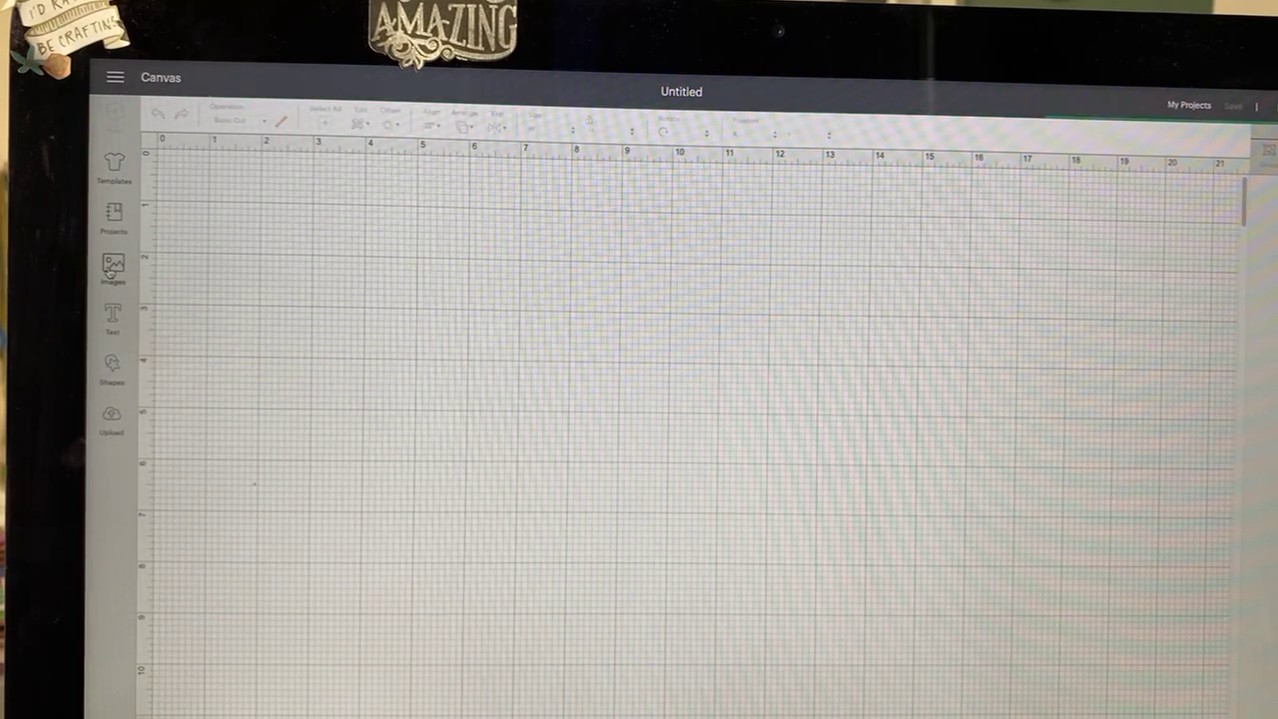
click(111, 268)
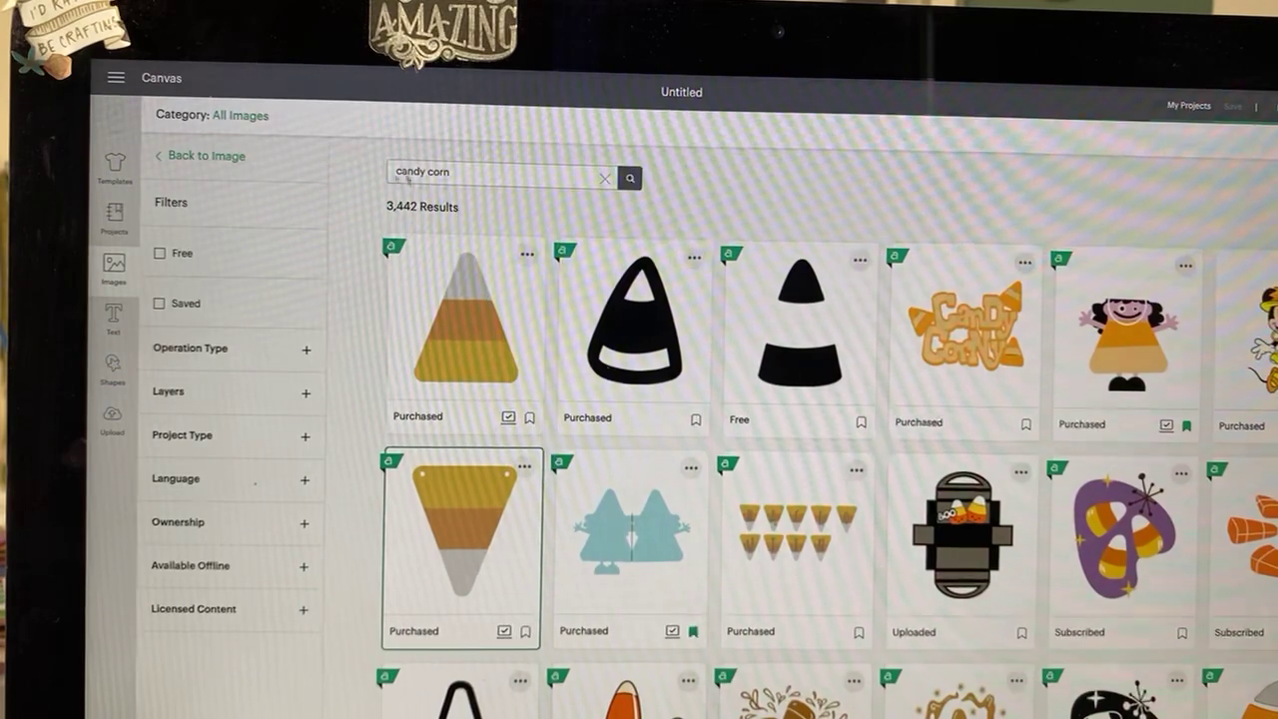
click(222, 159)
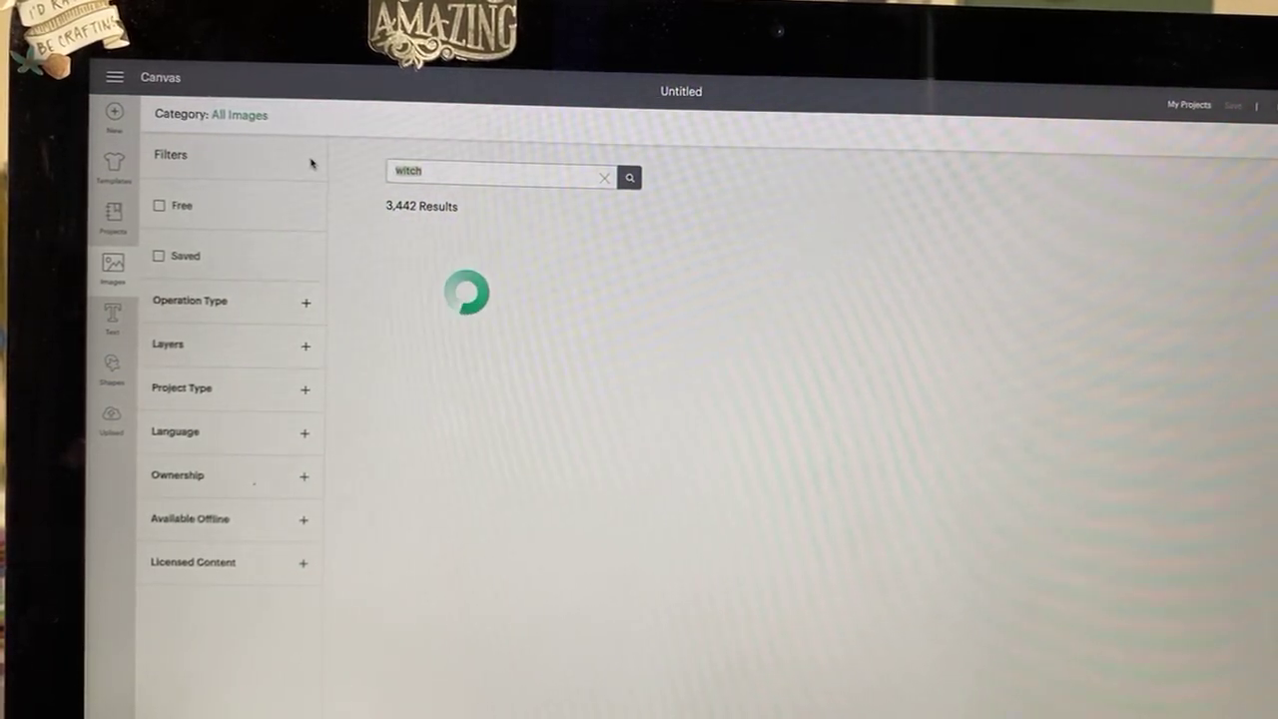
text(tre)
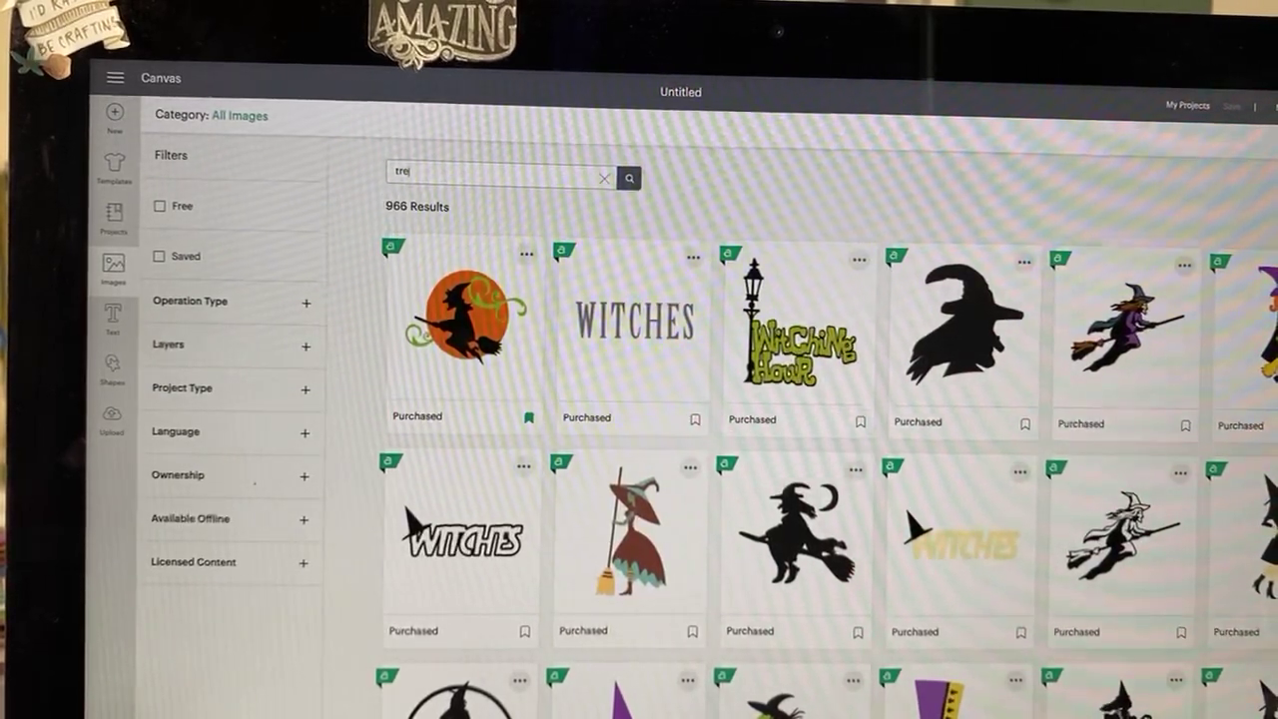
Step: Search for 'trick or treat' and insert the bat Trick or Treat and candy corn images
key(BackSpace)
text(ick)
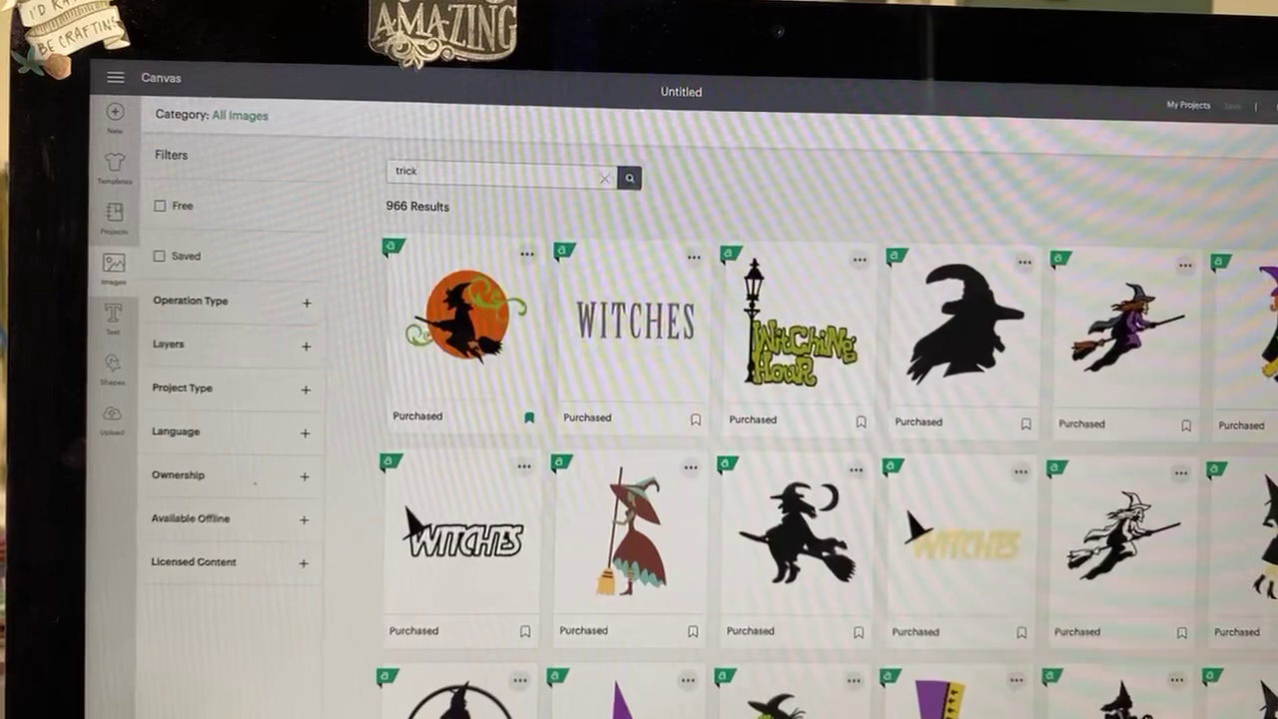
text( or treat)
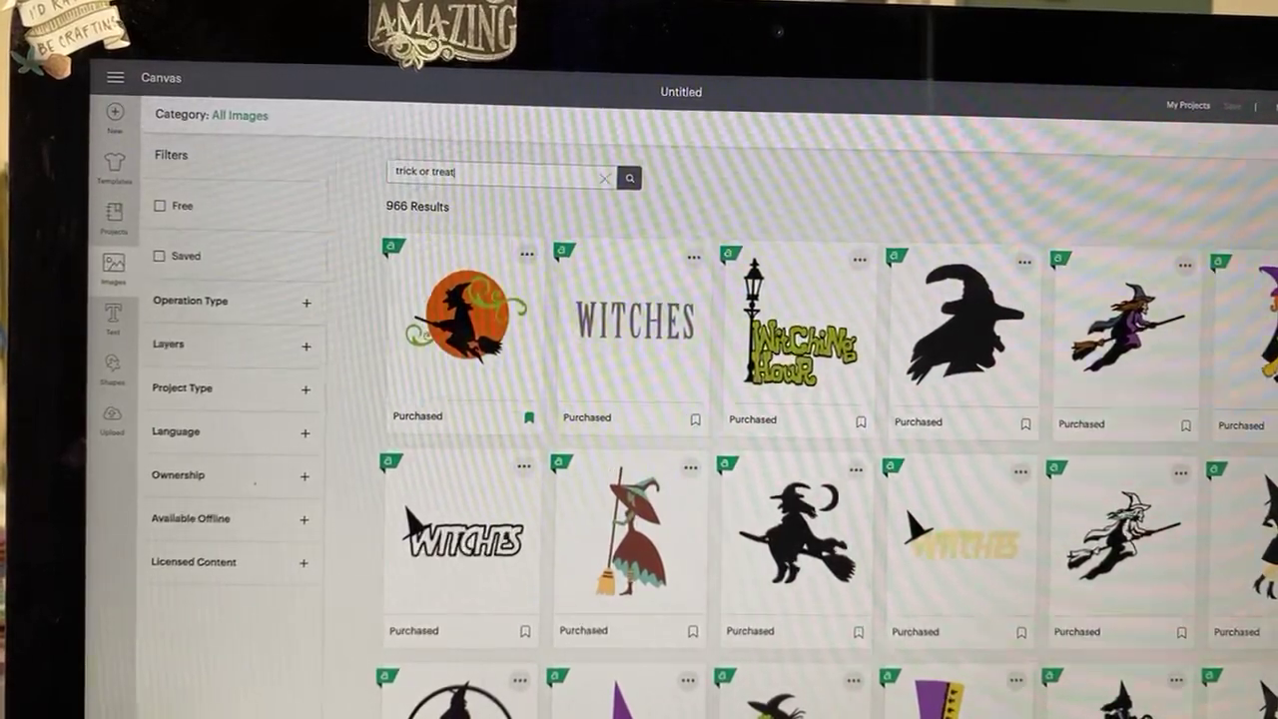
key(Return)
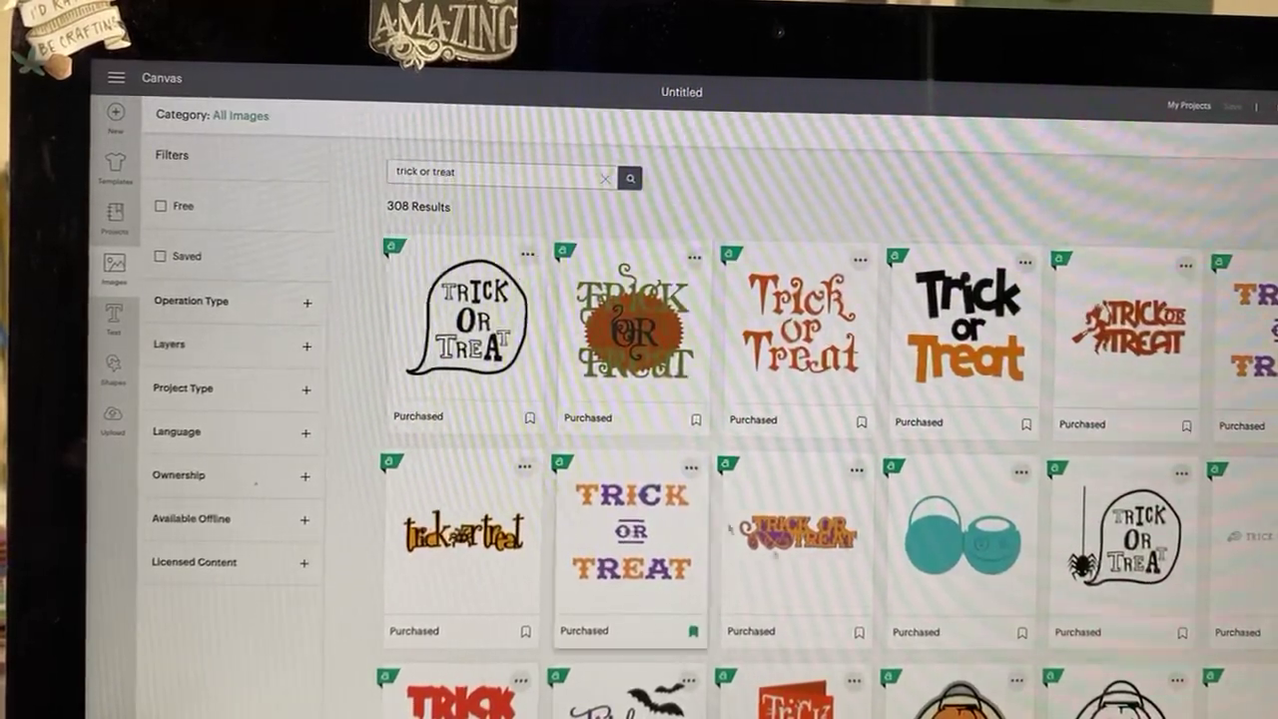
scroll(799, 379, down, 2)
scroll(799, 379, down, 1)
scroll(799, 379, down, 1)
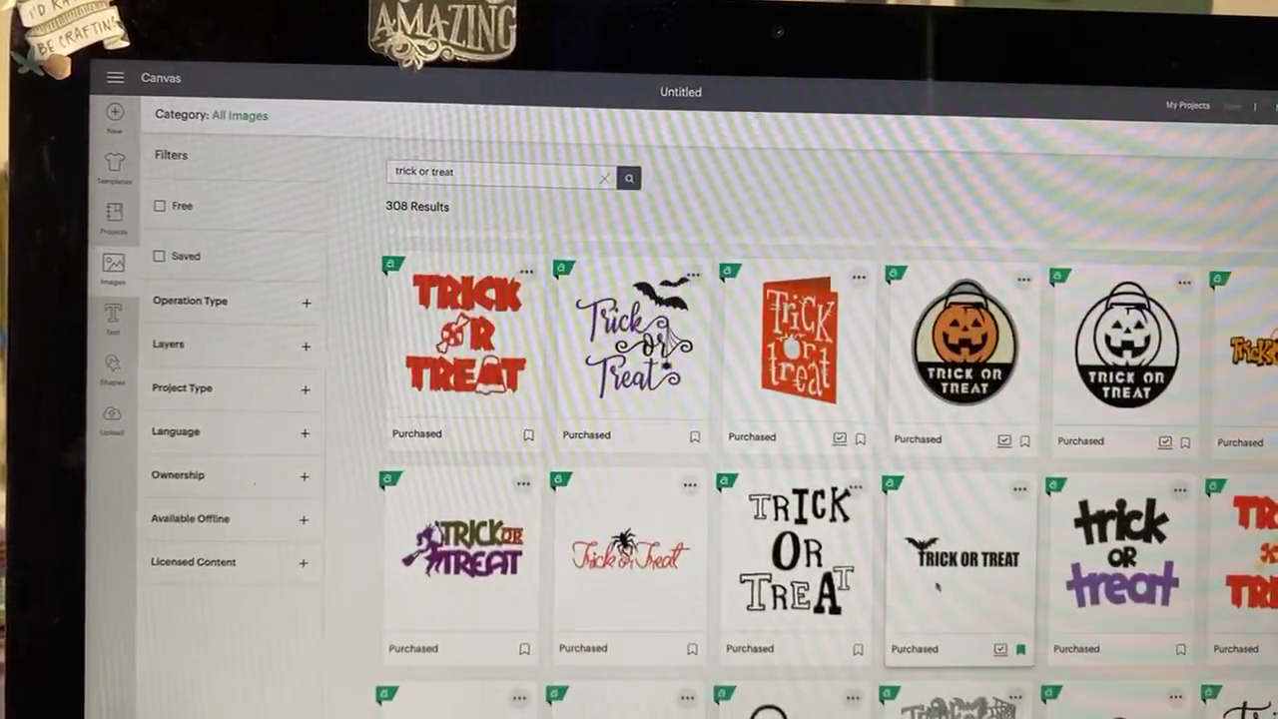
scroll(948, 476, down, 2)
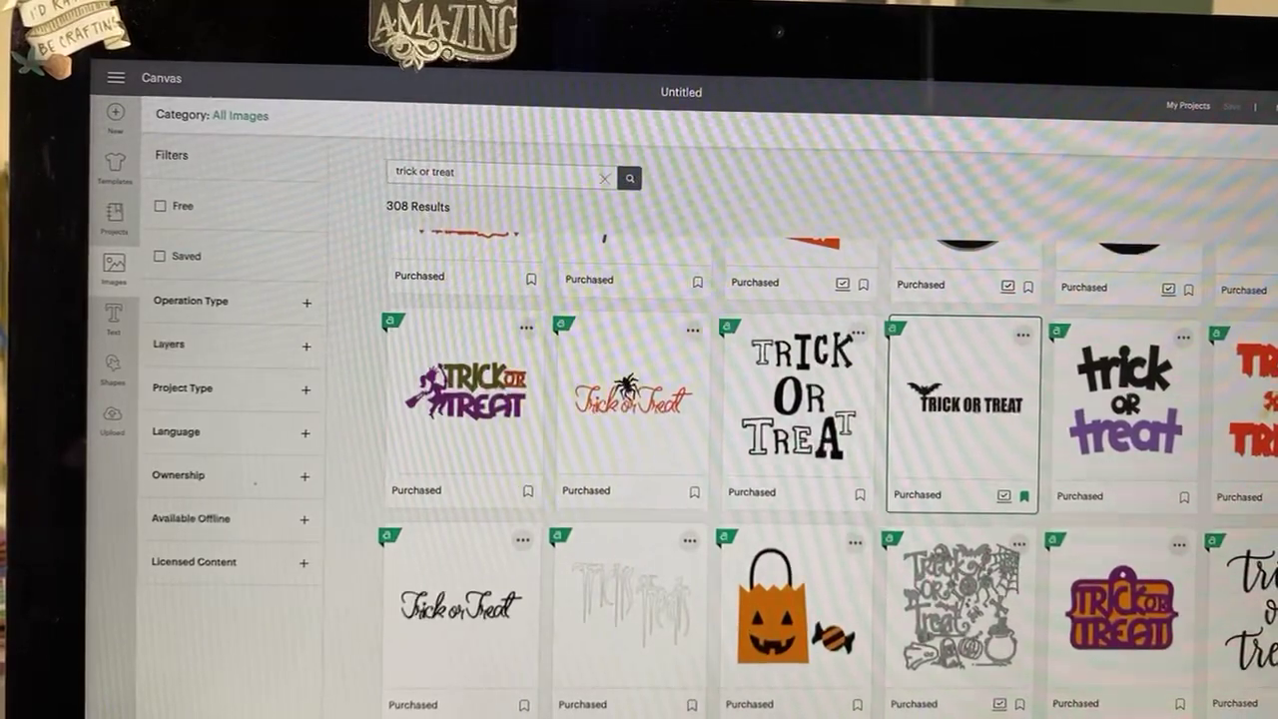
click(767, 660)
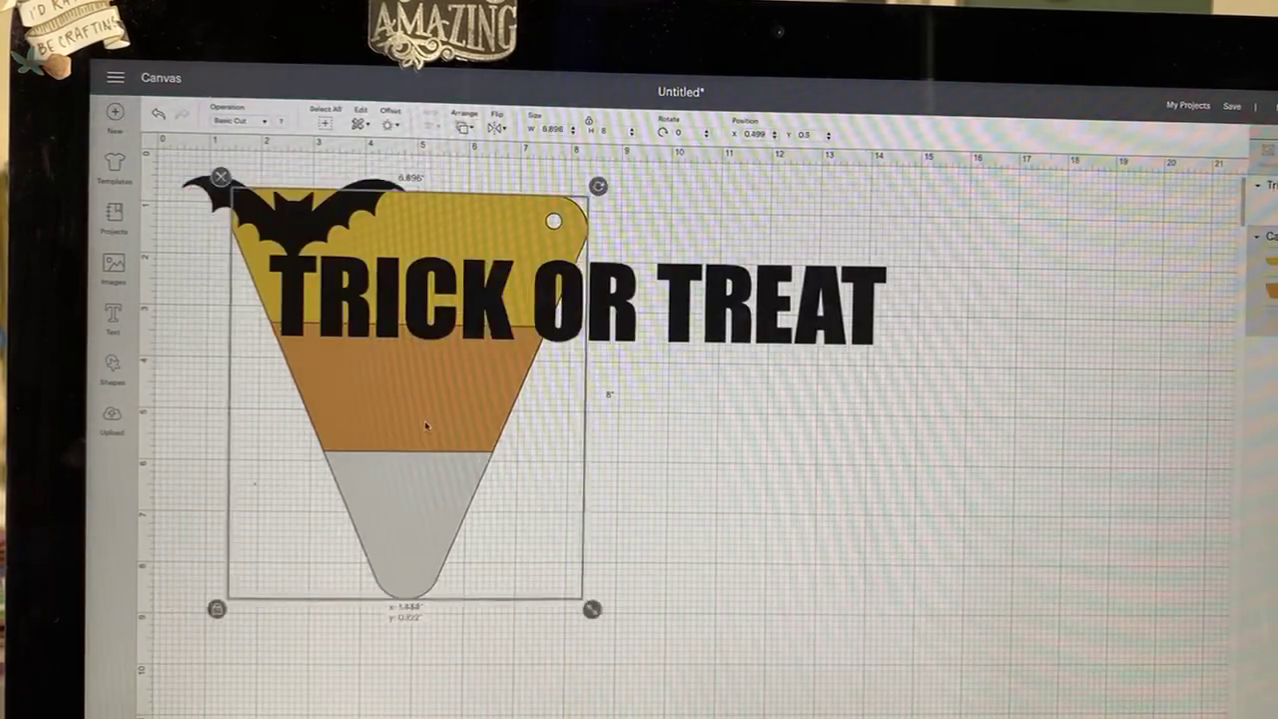
Step: Move the candy corn pennant aside and lower the bat TRICK OR TREAT lettering, briefly checking Hide Contour
mouse_move(377, 415)
mouse_down()
mouse_move(990, 567)
mouse_move(1156, 445)
mouse_move(1227, 449)
mouse_up()
drag(724, 315, 824, 344)
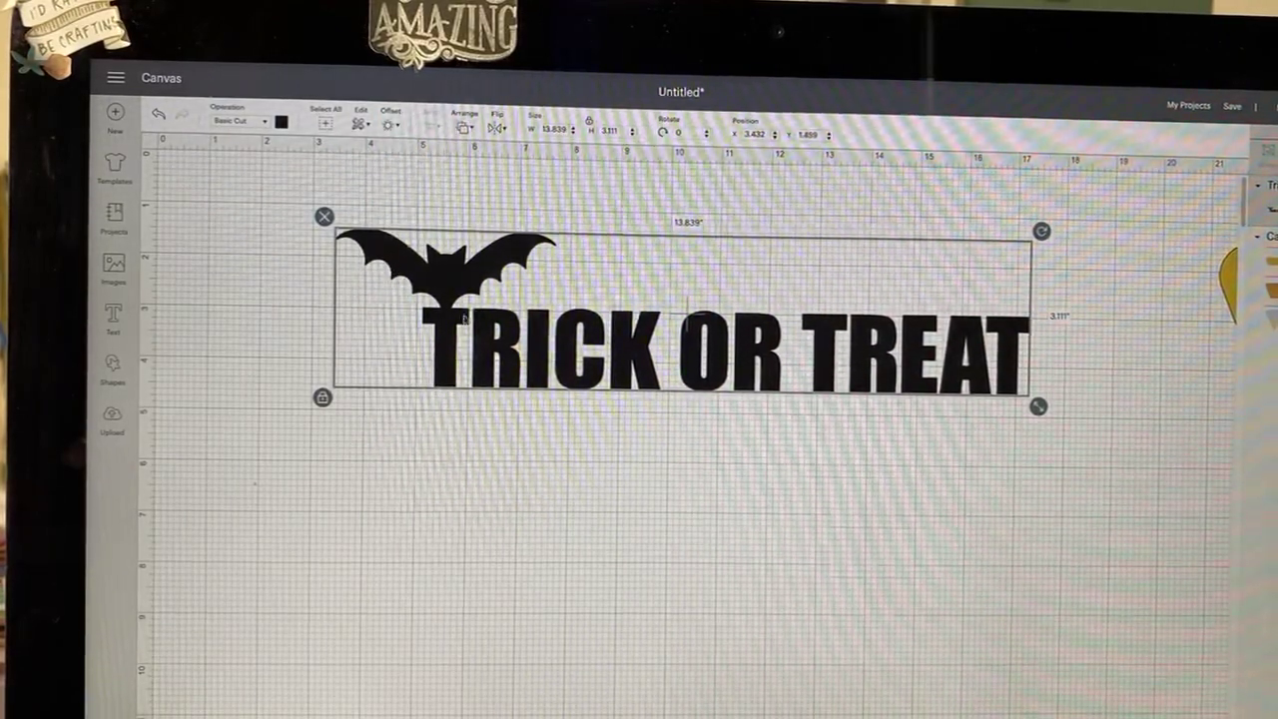
drag(456, 313, 450, 333)
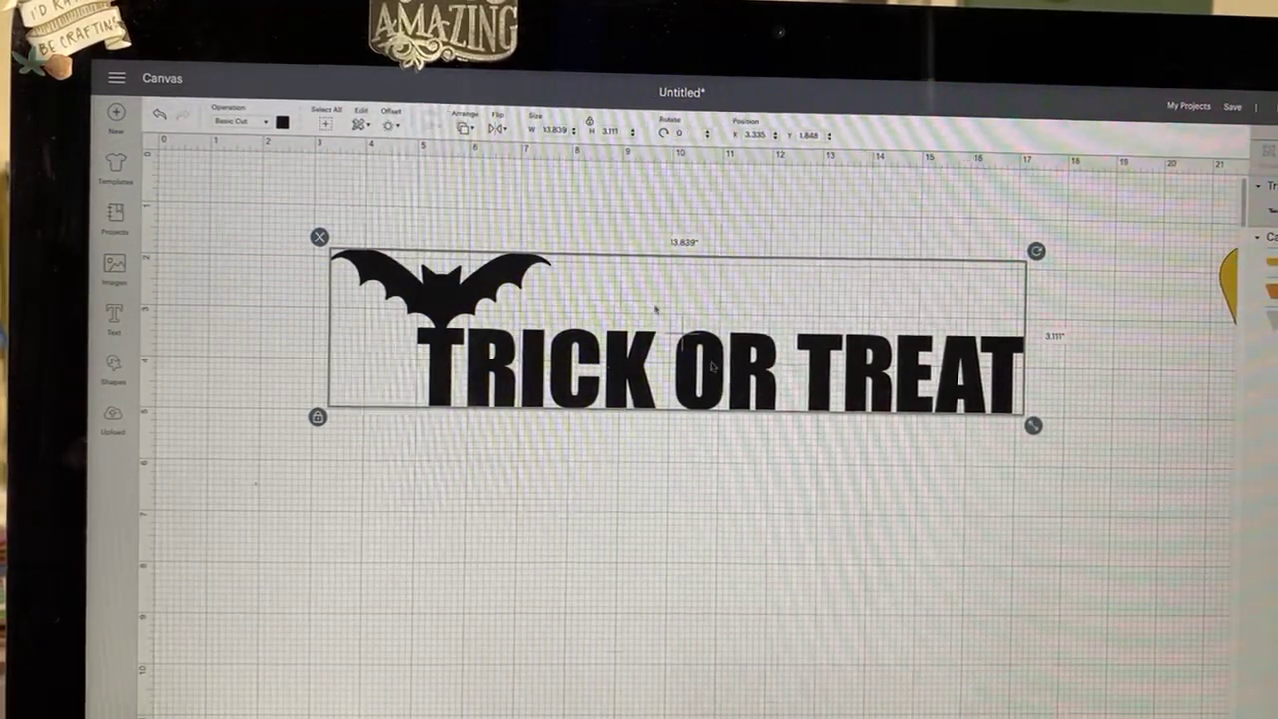
drag(455, 303, 431, 306)
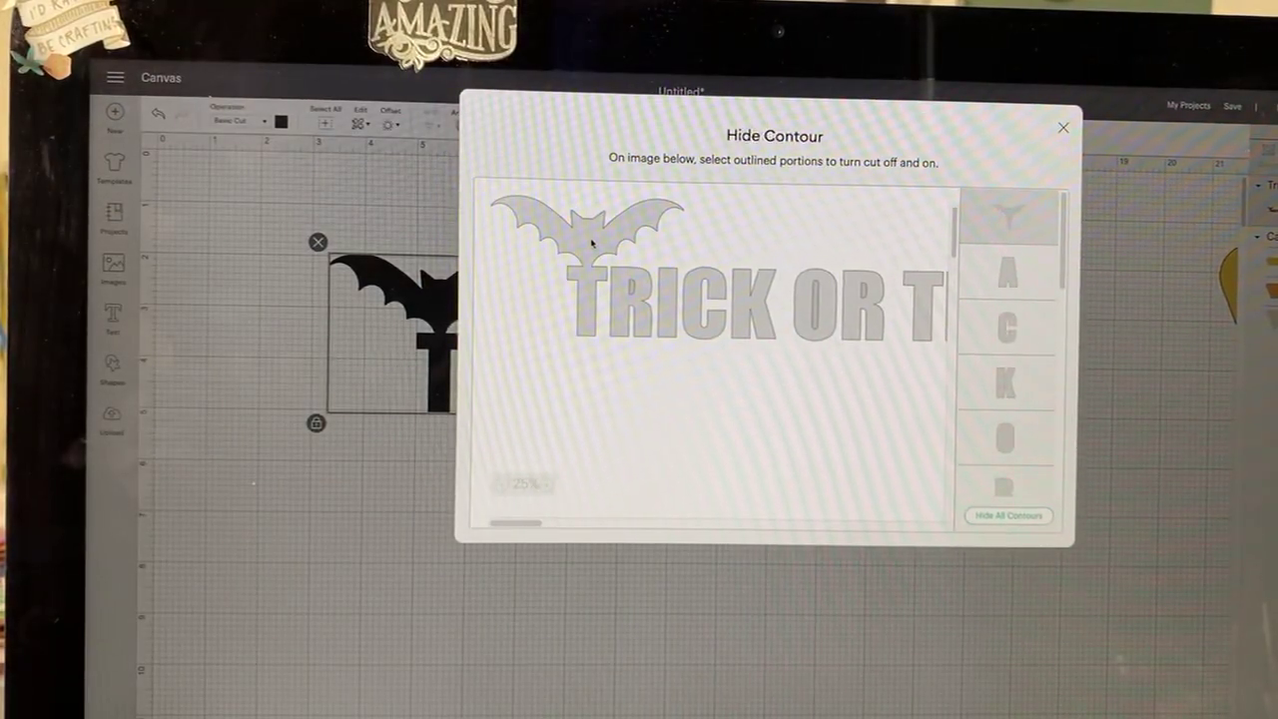
click(1064, 130)
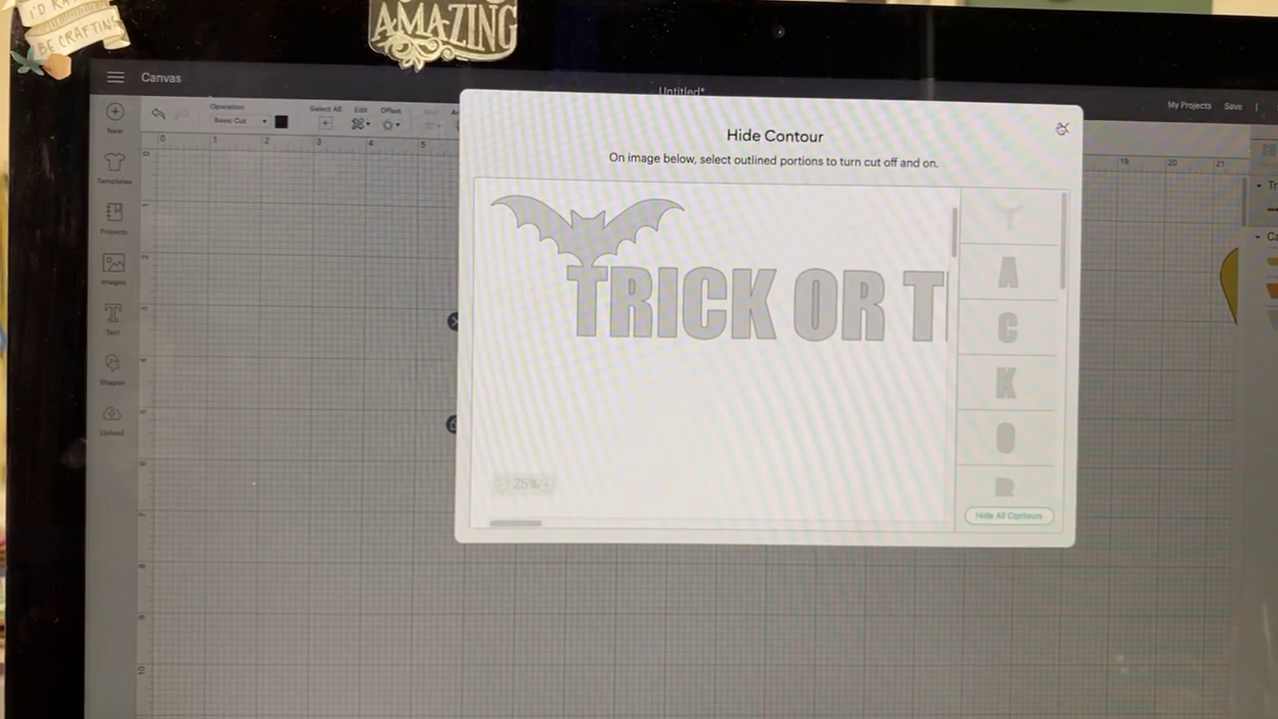
click(1061, 128)
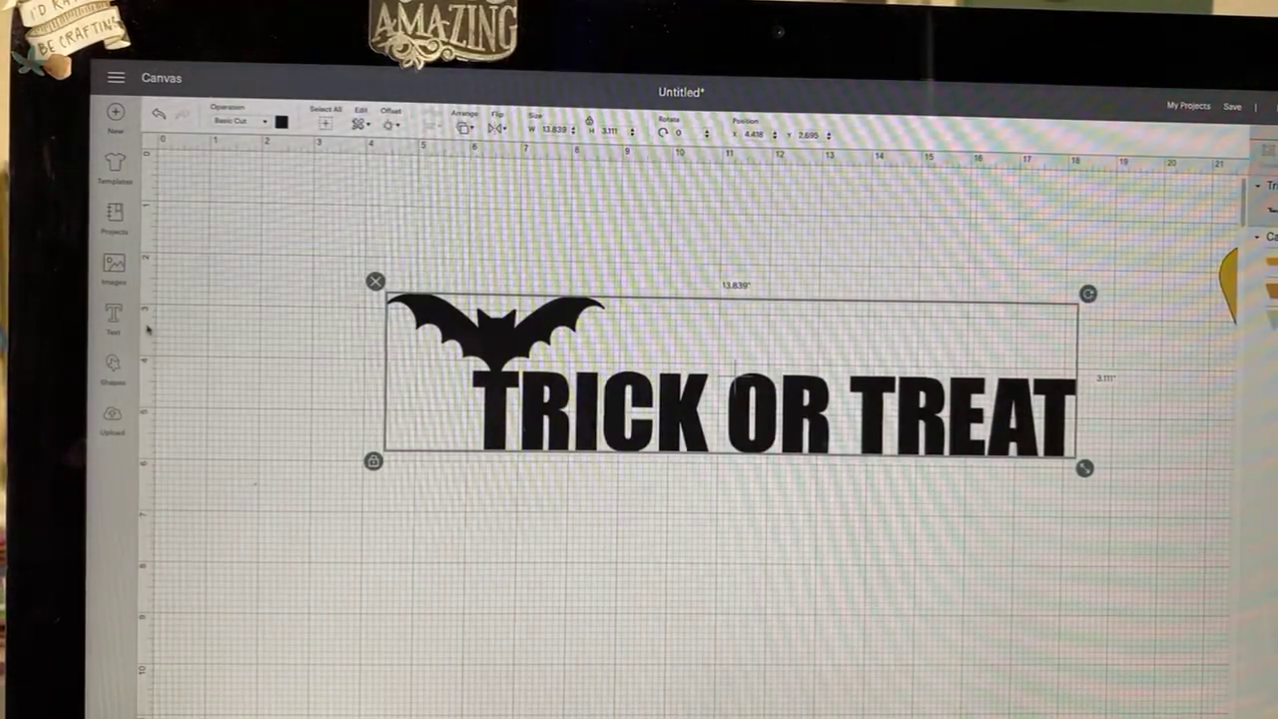
Step: Add a square from Shapes and stretch it into a dark rectangle over the bat
click(110, 370)
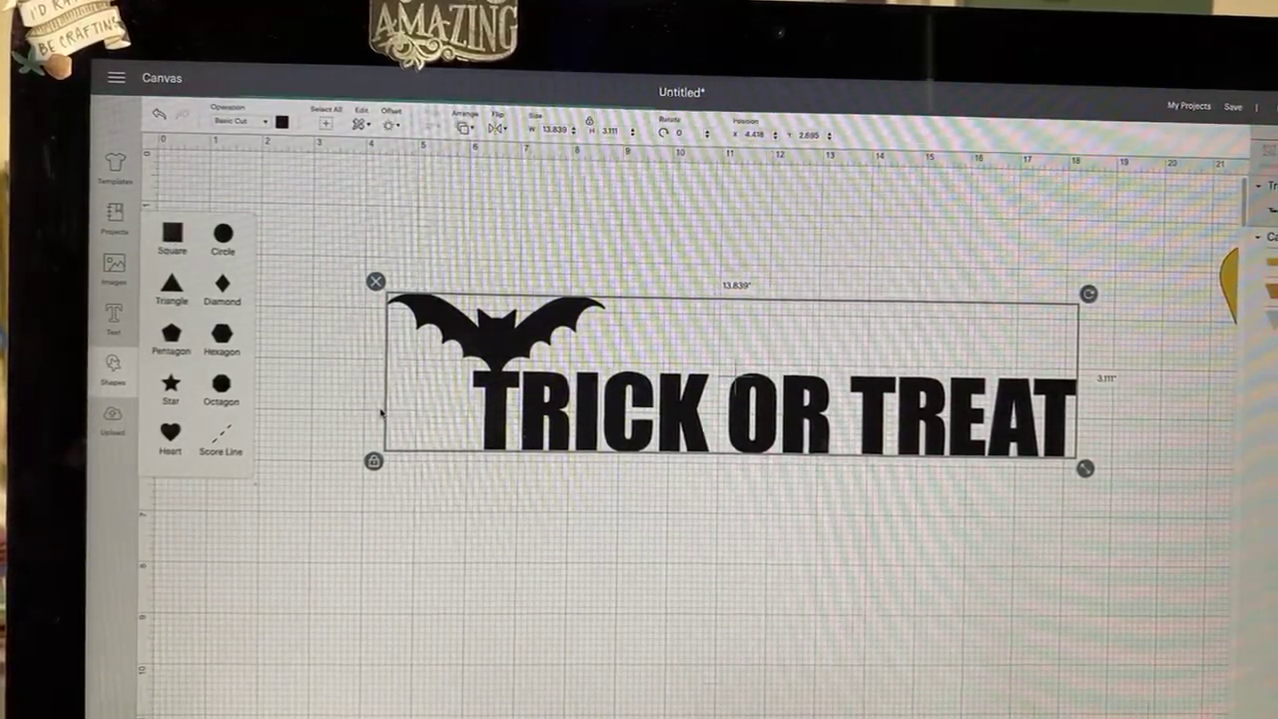
click(172, 234)
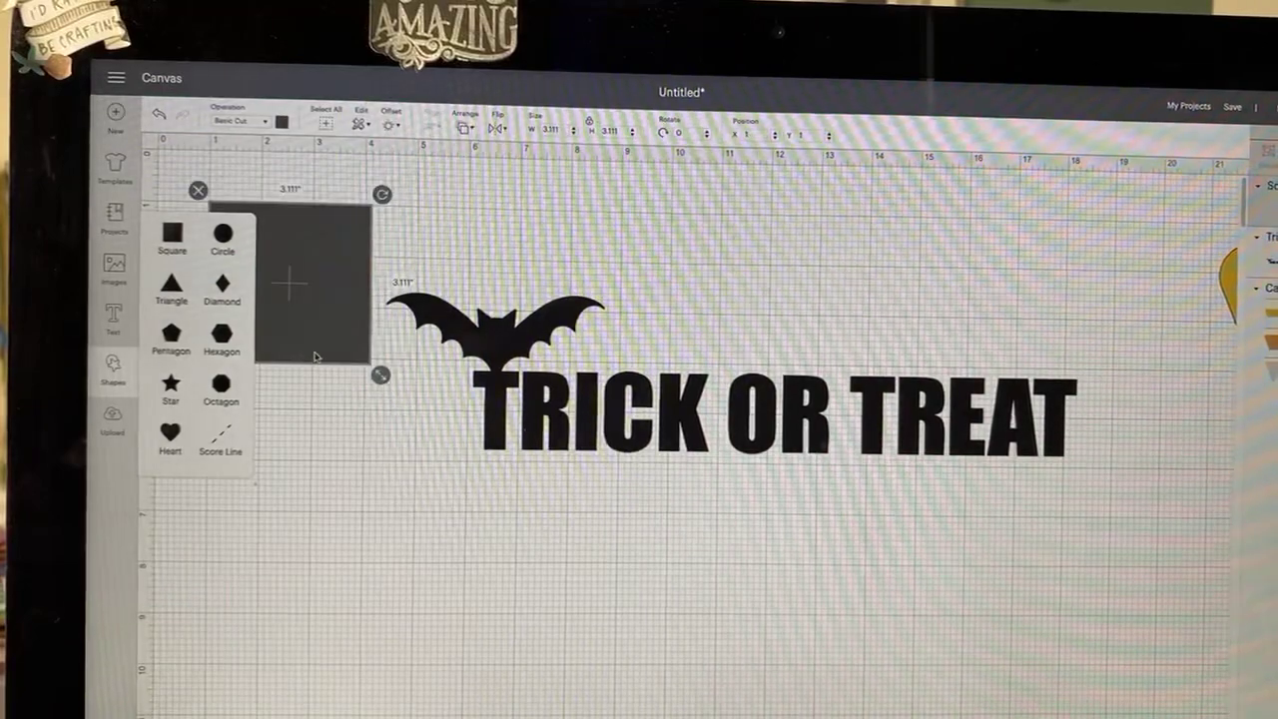
drag(337, 292, 508, 276)
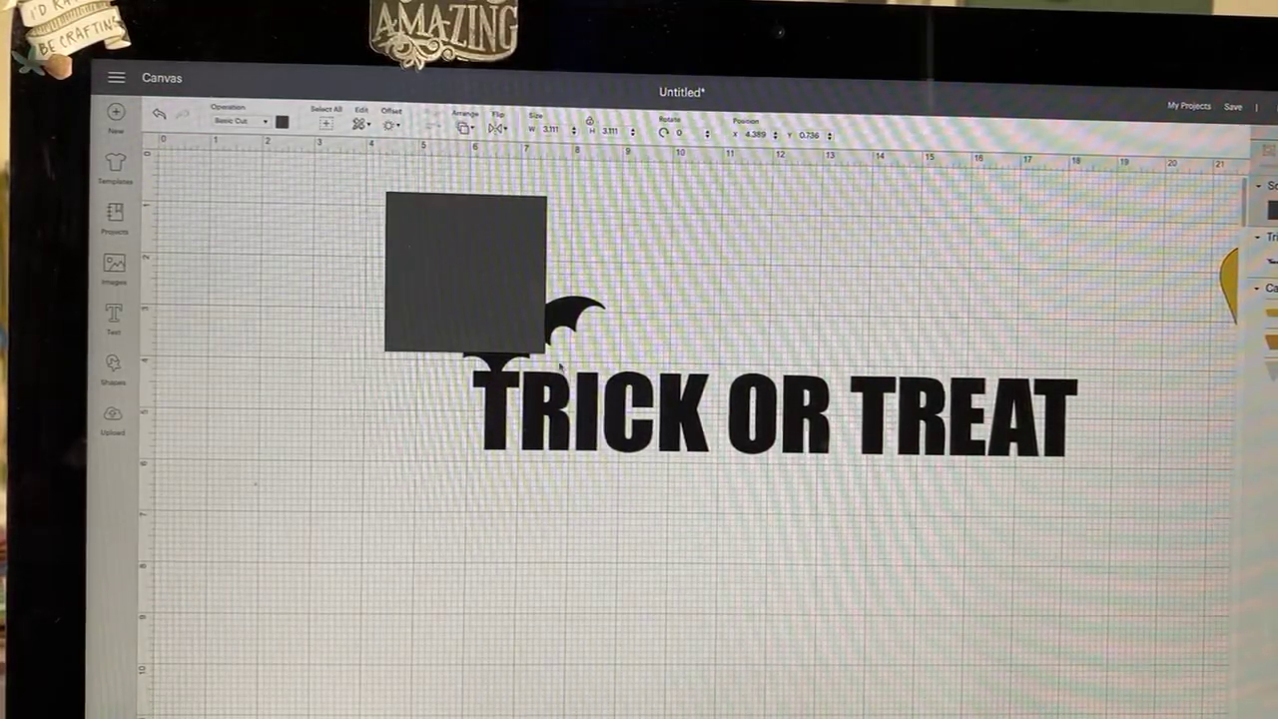
click(517, 226)
drag(555, 362, 650, 366)
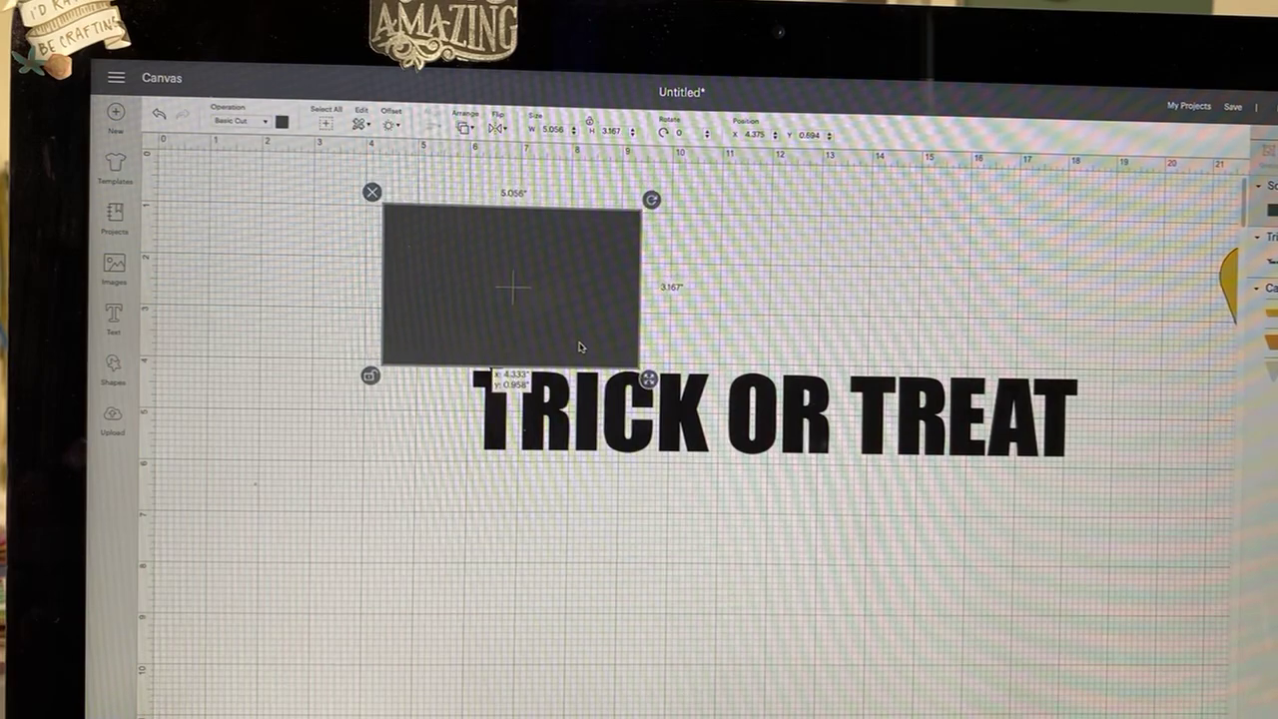
drag(577, 348, 555, 345)
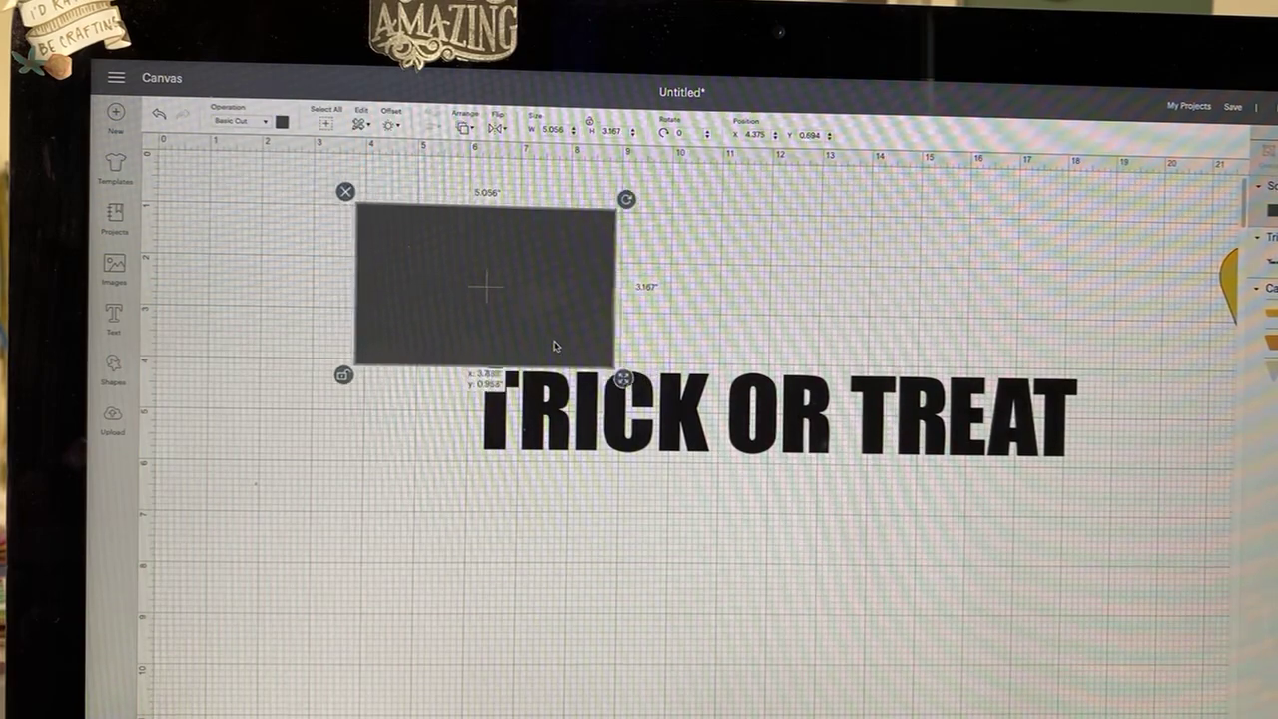
Step: Select and deselect the rectangle to check how it overlaps the lettering
click(543, 600)
click(500, 240)
click(503, 547)
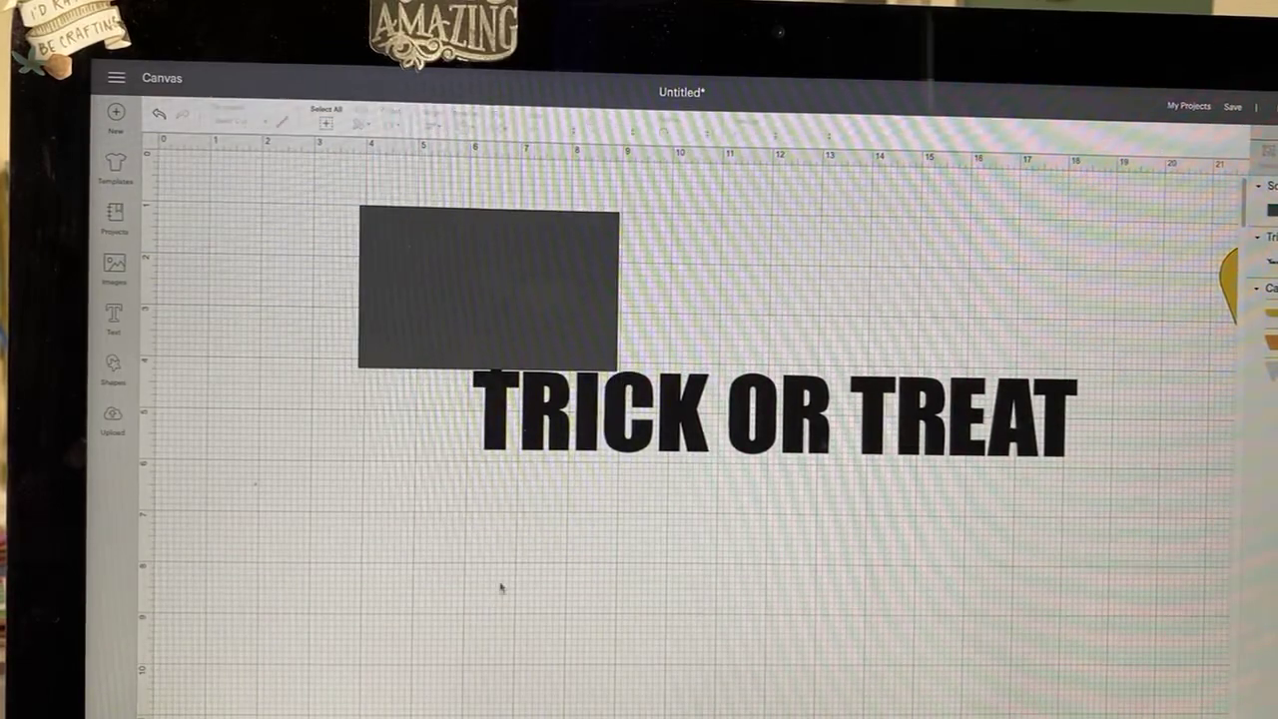
click(494, 274)
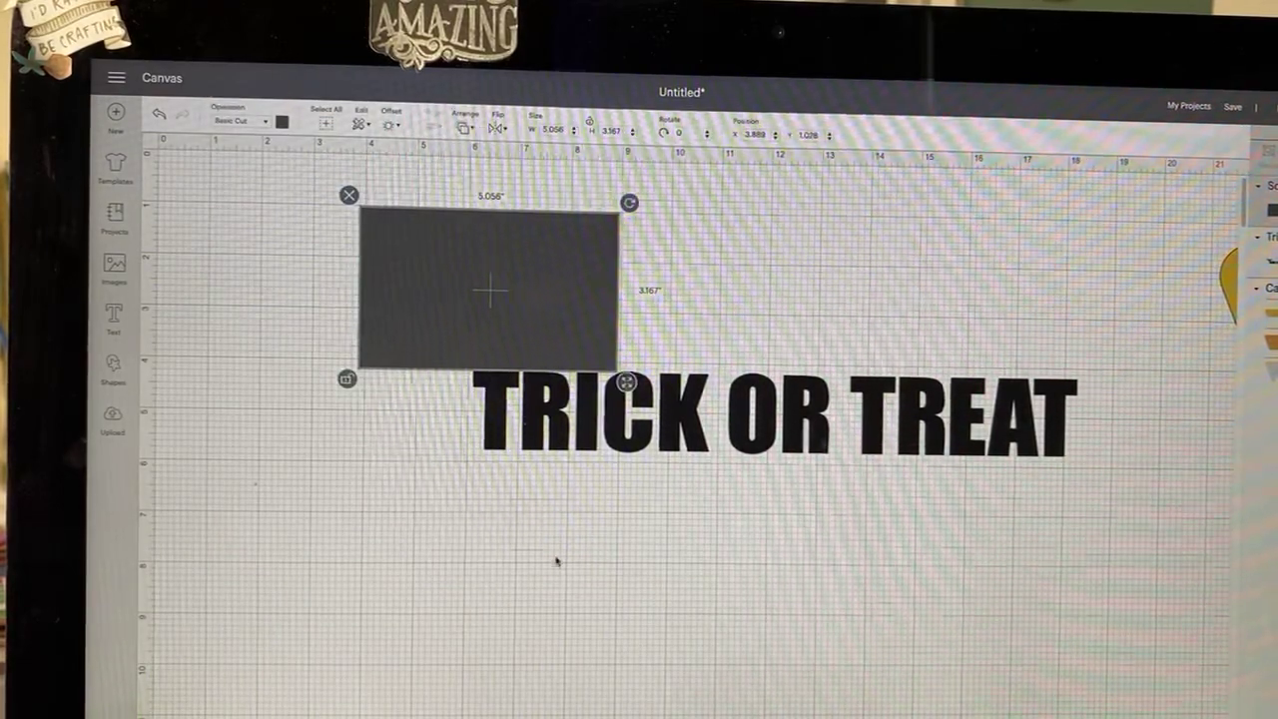
click(530, 521)
click(519, 302)
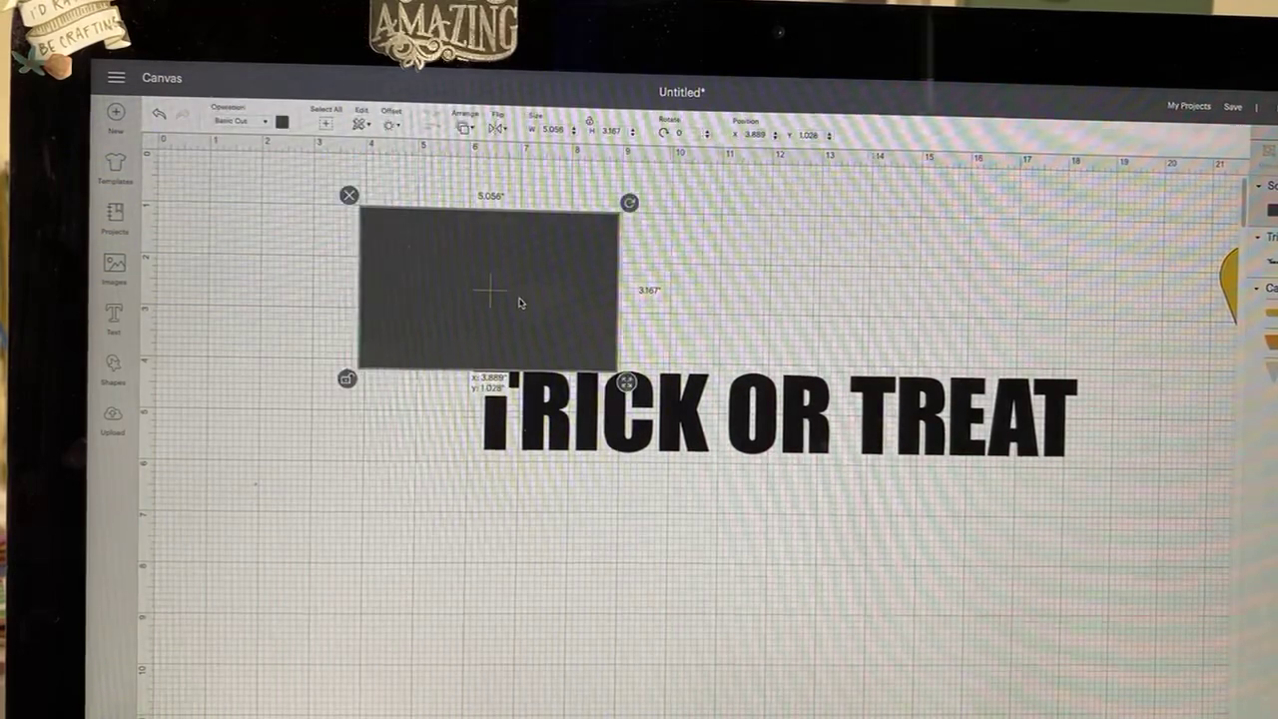
click(550, 523)
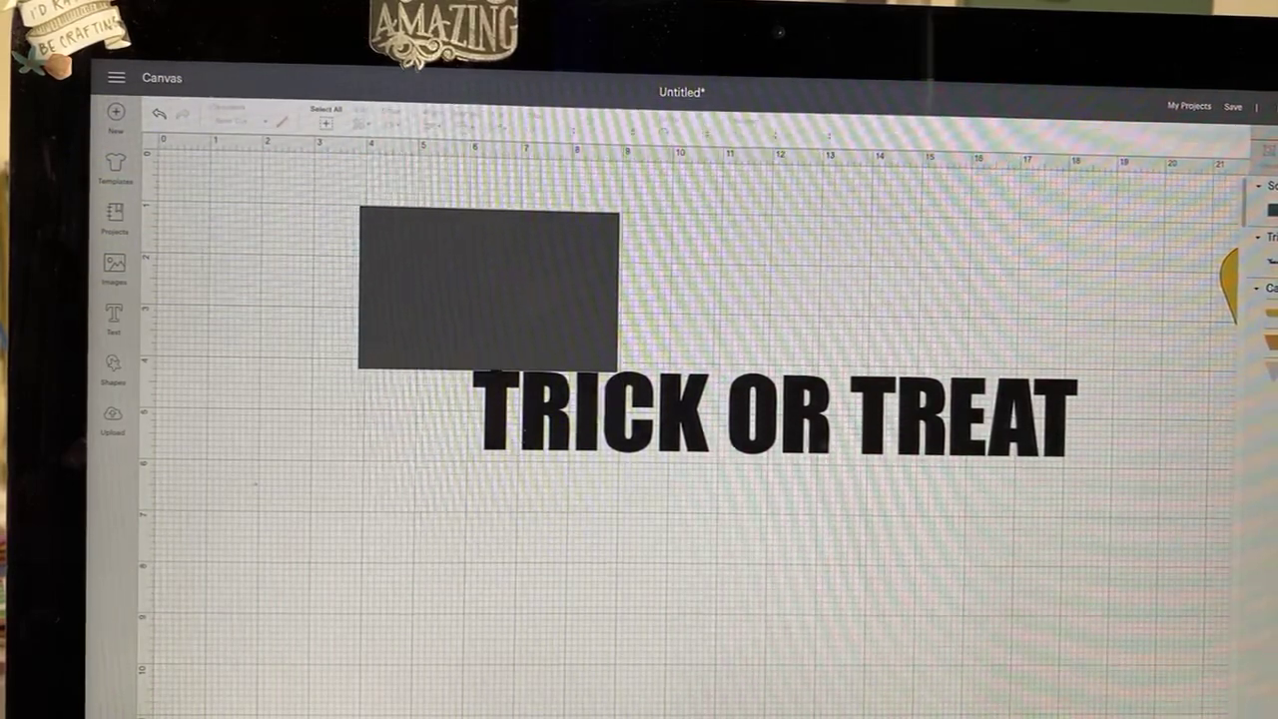
scroll(709, 429, up, 2)
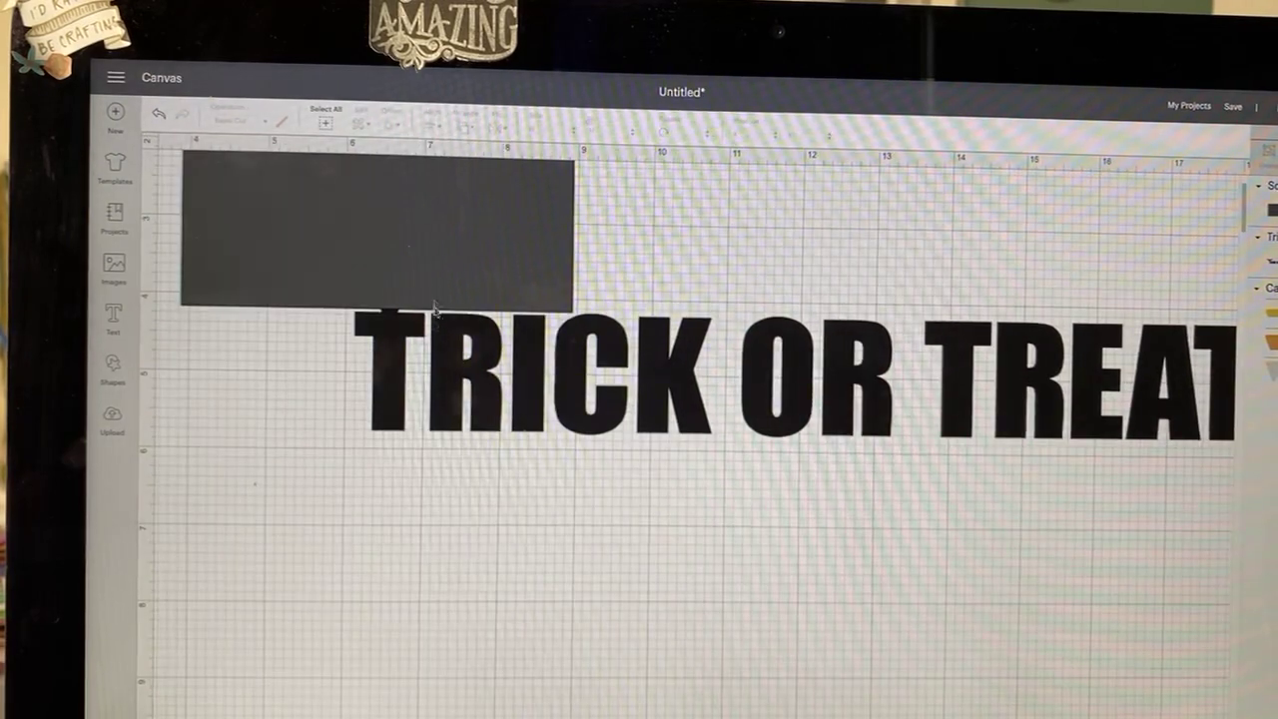
Step: Nudge the rectangle into its final spot and zoom out to see the whole design
click(437, 263)
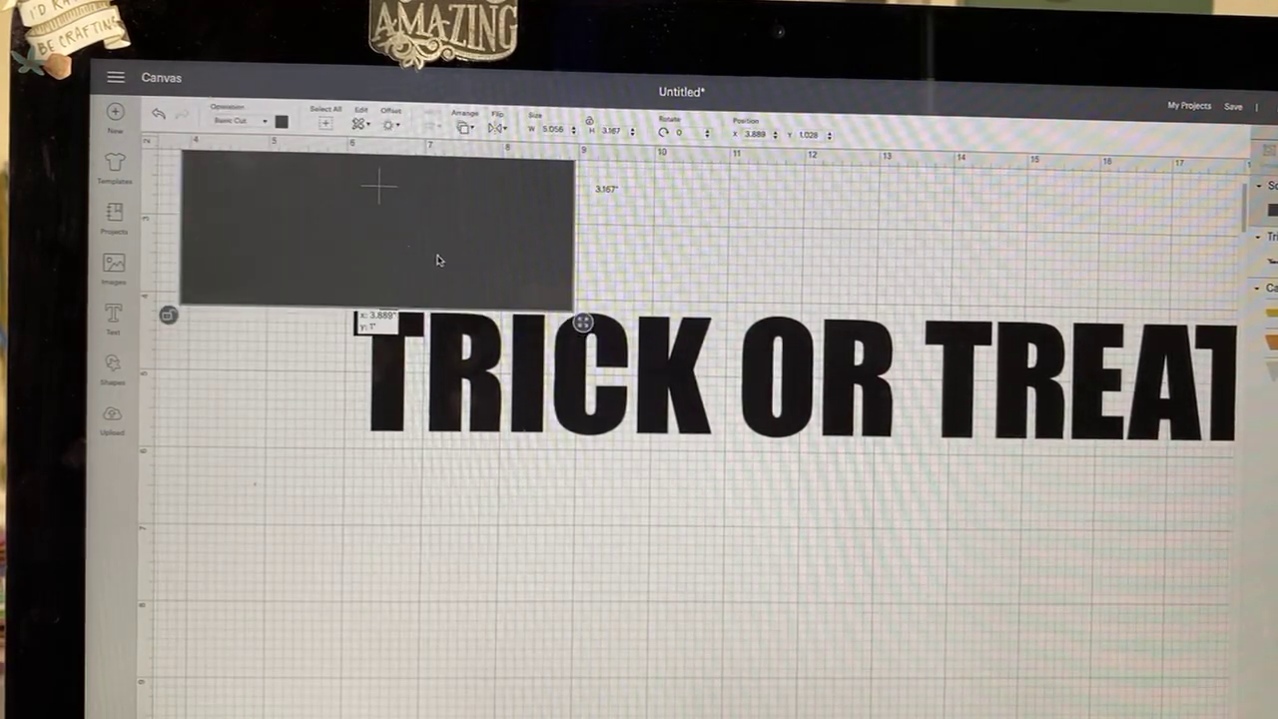
drag(438, 263, 470, 266)
click(494, 575)
click(489, 590)
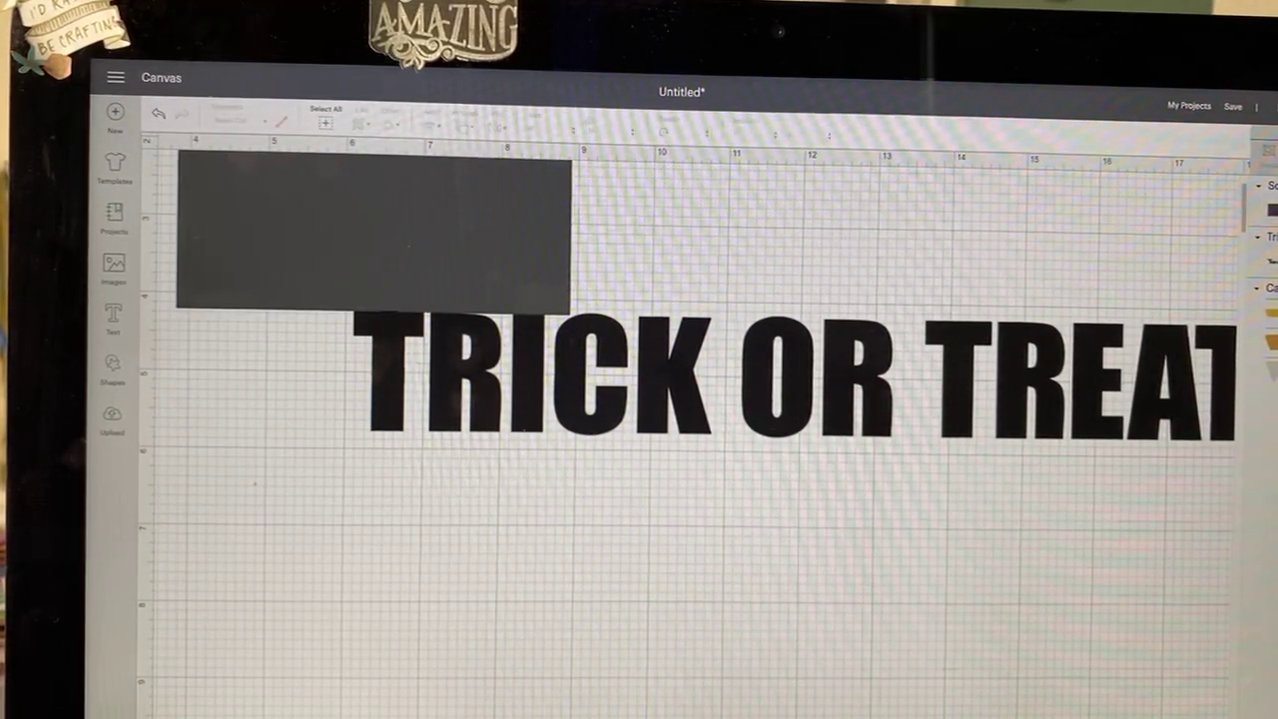
key(ctrl+minus)
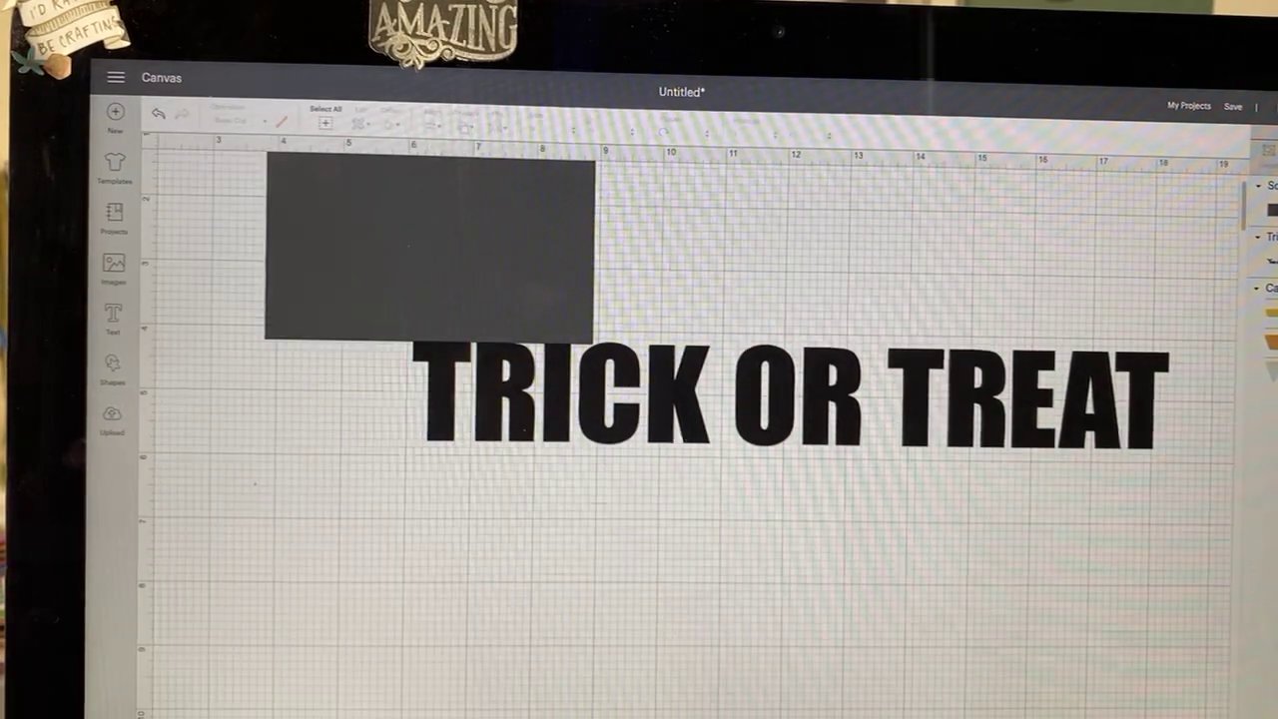
Step: Pull the rectangle and the left bat piece apart from the sliced lettering
drag(1201, 485, 203, 90)
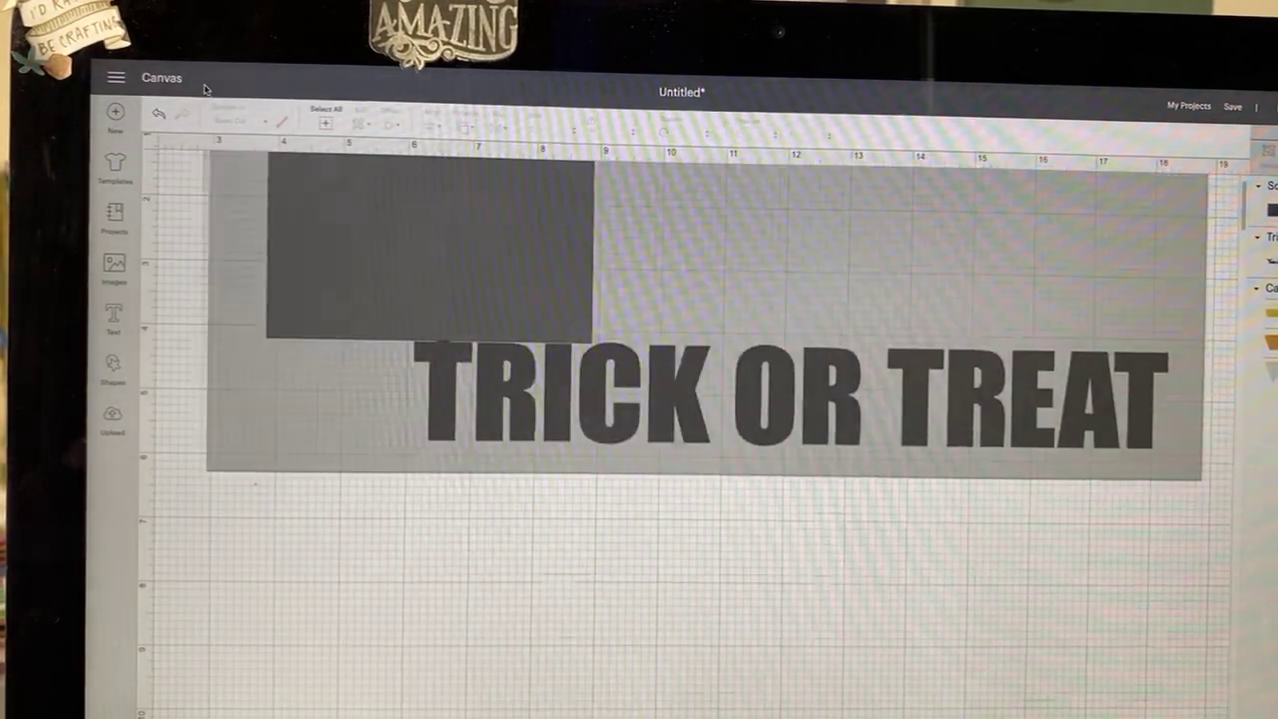
scroll(434, 394, up, 2)
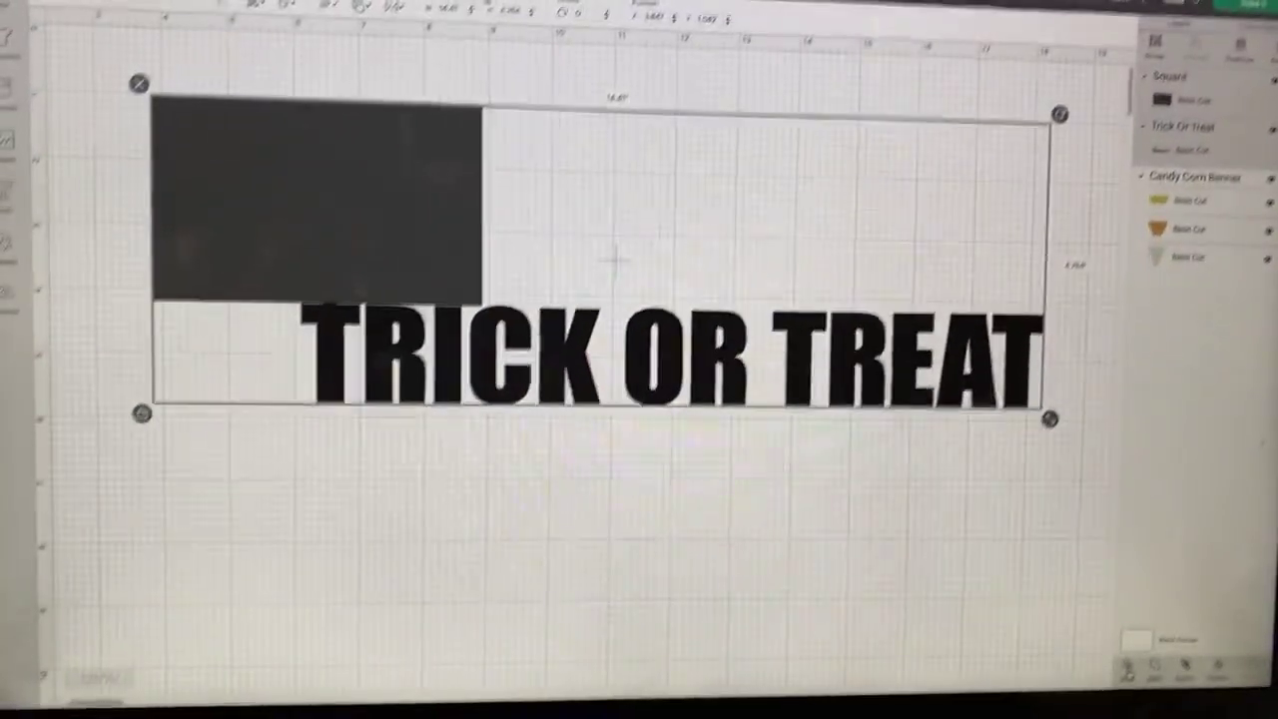
click(699, 461)
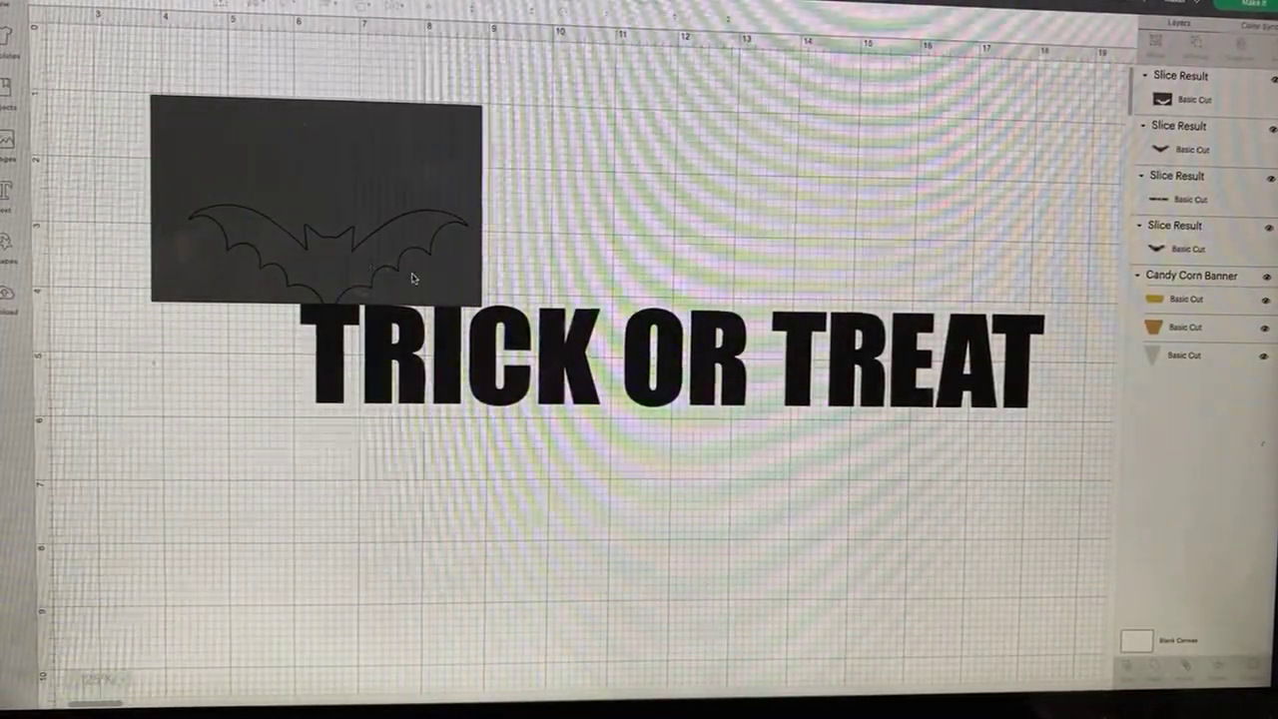
drag(366, 267, 725, 249)
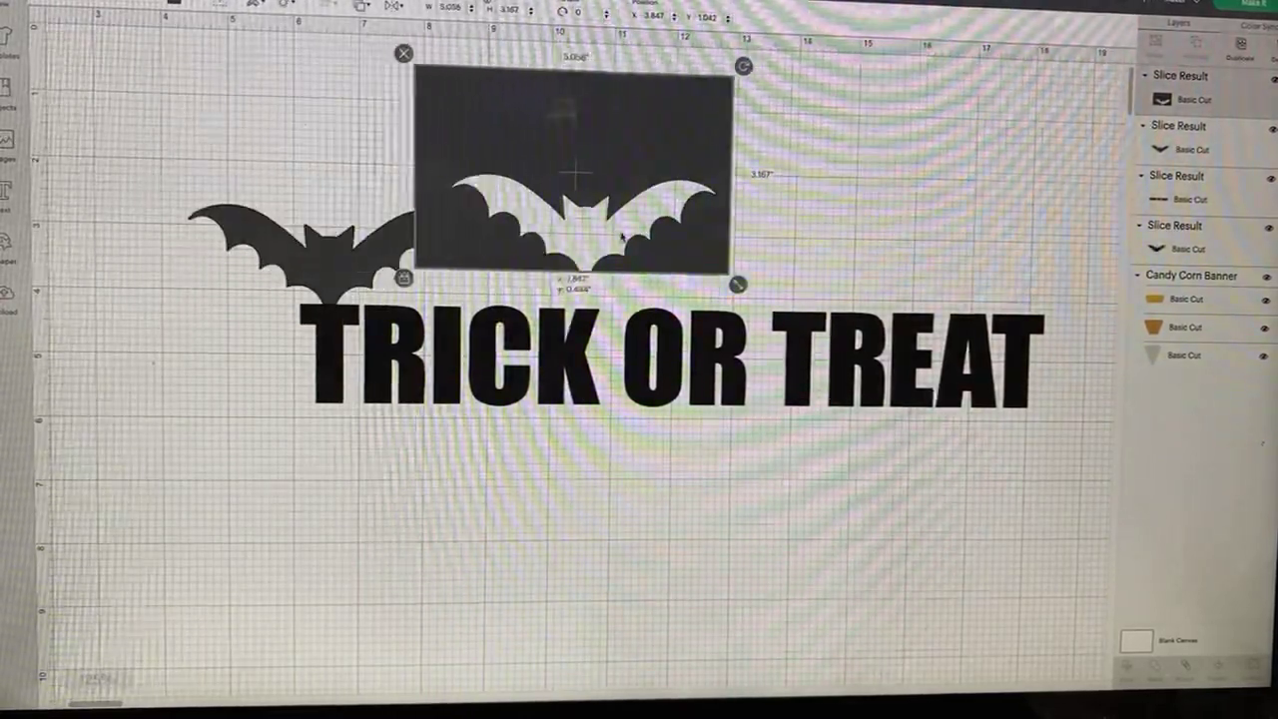
mouse_move(331, 271)
mouse_down()
mouse_move(375, 185)
mouse_move(352, 189)
mouse_up()
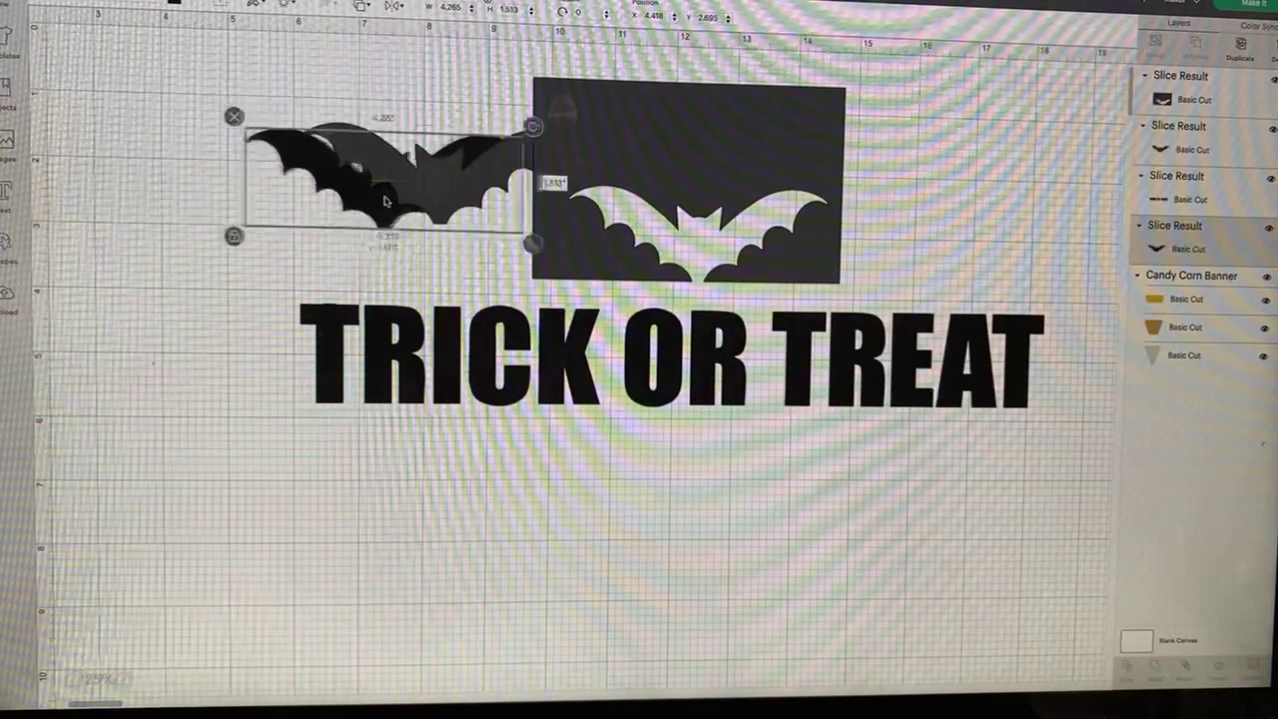
Step: Delete both bat pieces and the bat-cutout rectangle, then move TRICK OR TREAT up-left
key(Delete)
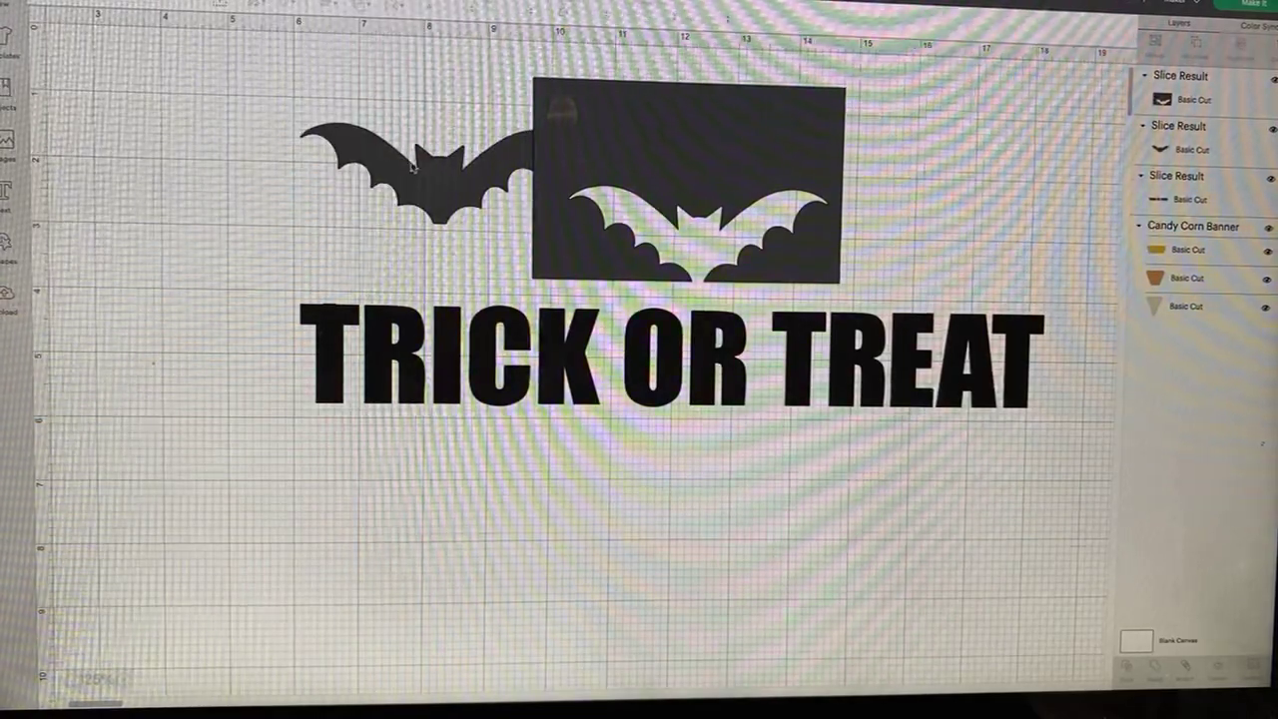
click(440, 174)
key(Delete)
click(564, 102)
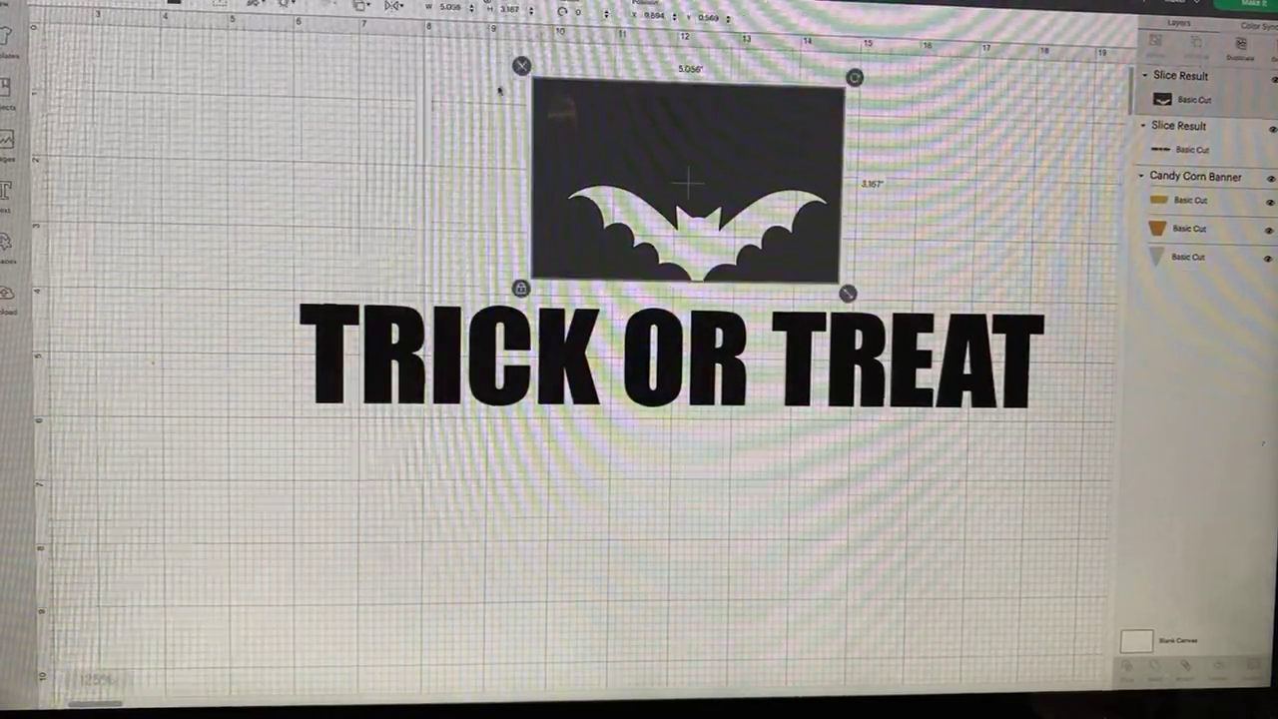
key(Delete)
drag(644, 378, 553, 284)
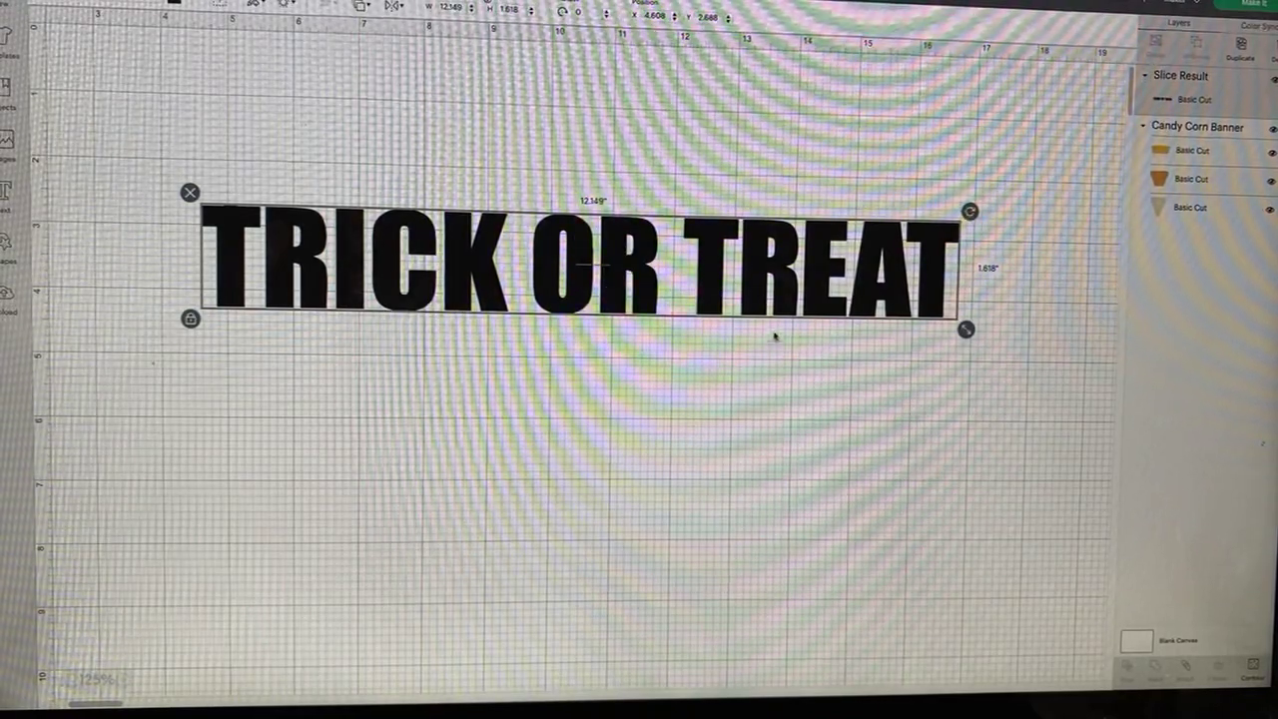
Step: Slice TRICK out of the lettering with a square stretched over the word
click(7, 245)
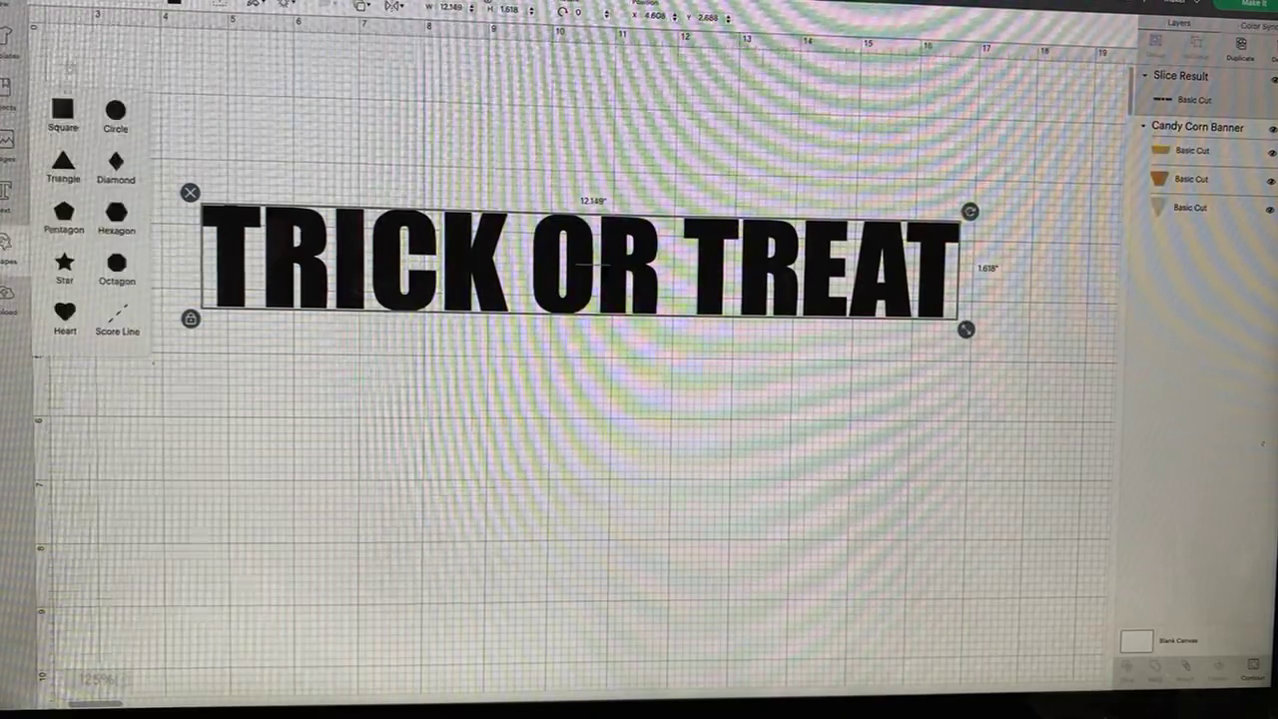
click(62, 110)
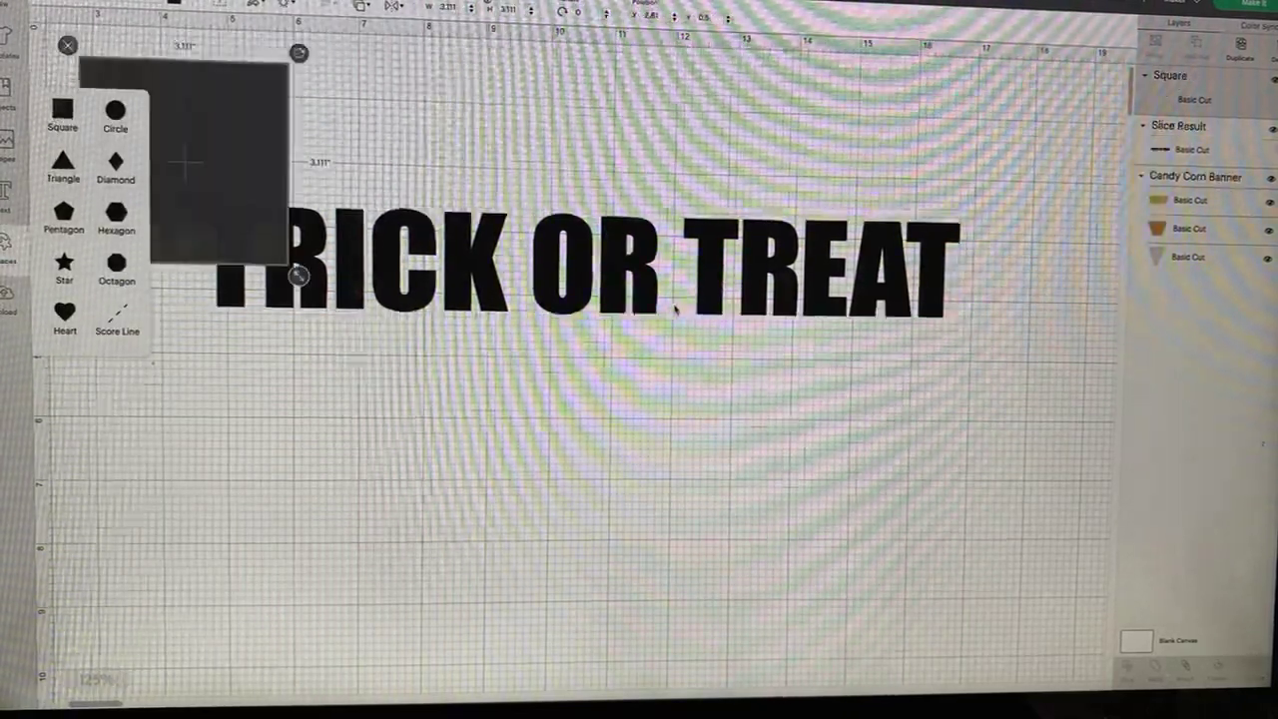
click(742, 295)
drag(220, 117, 329, 167)
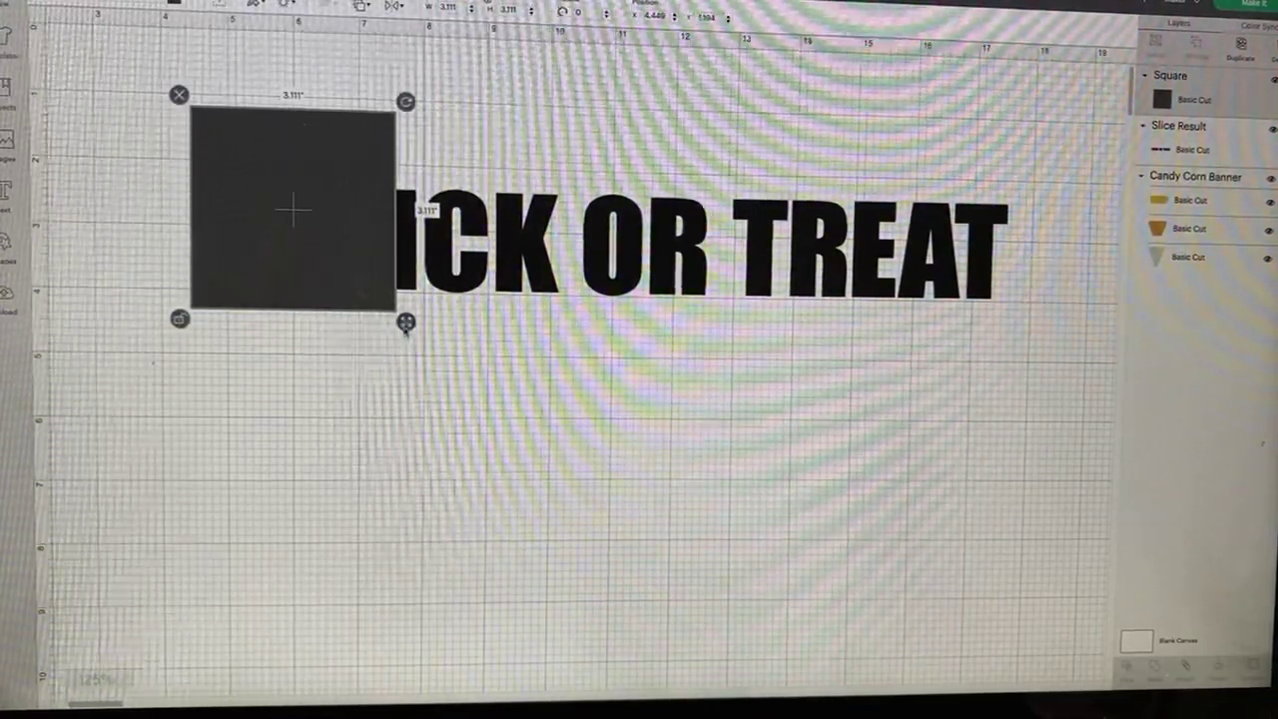
drag(406, 322, 570, 319)
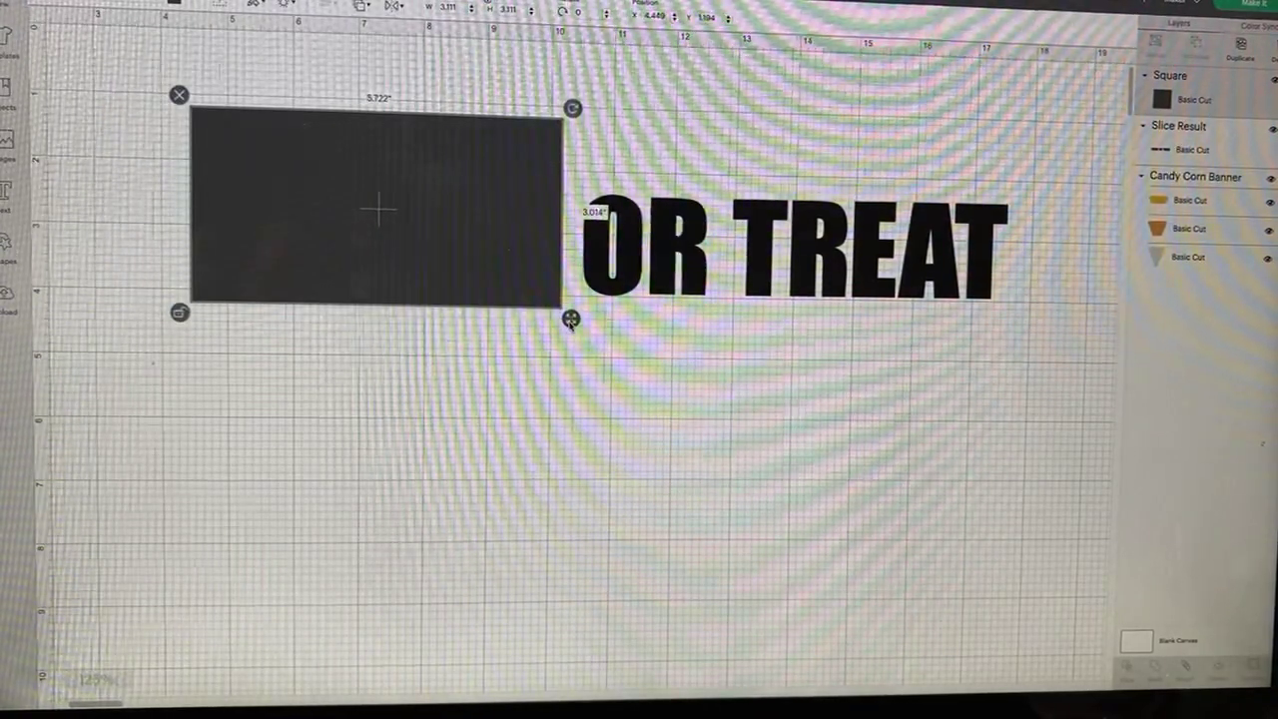
drag(1014, 344, 114, 57)
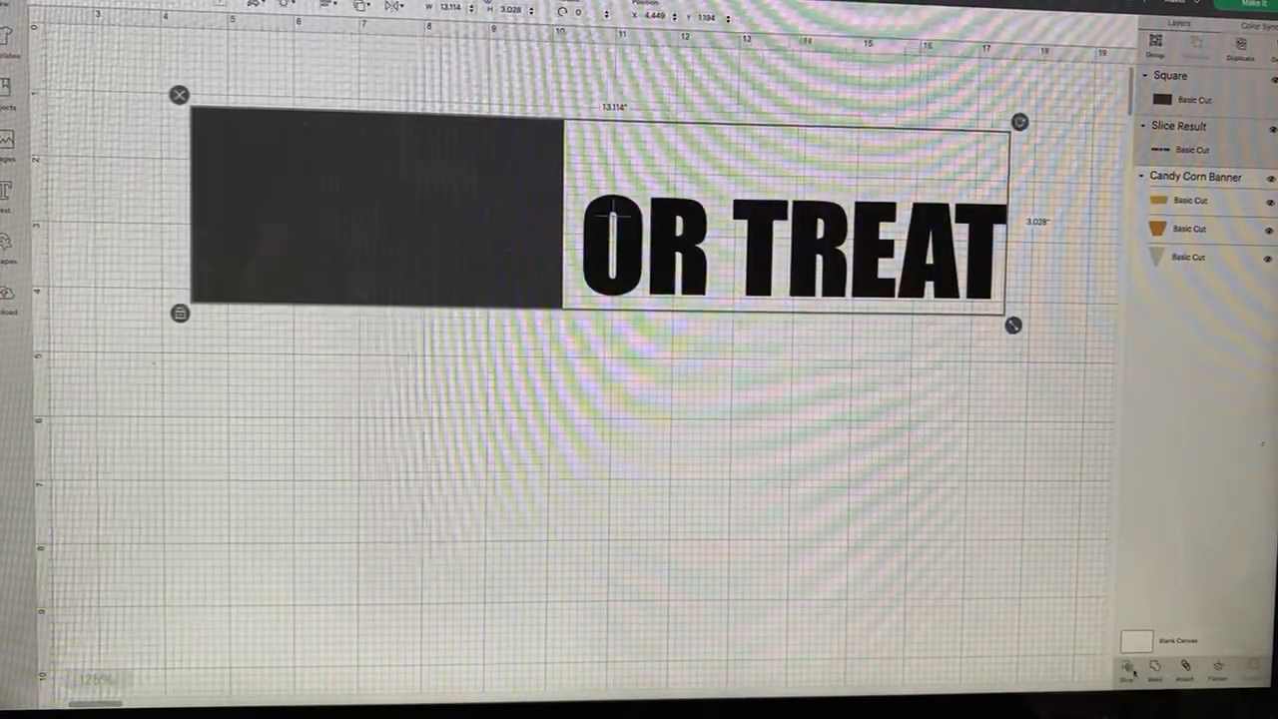
click(1129, 669)
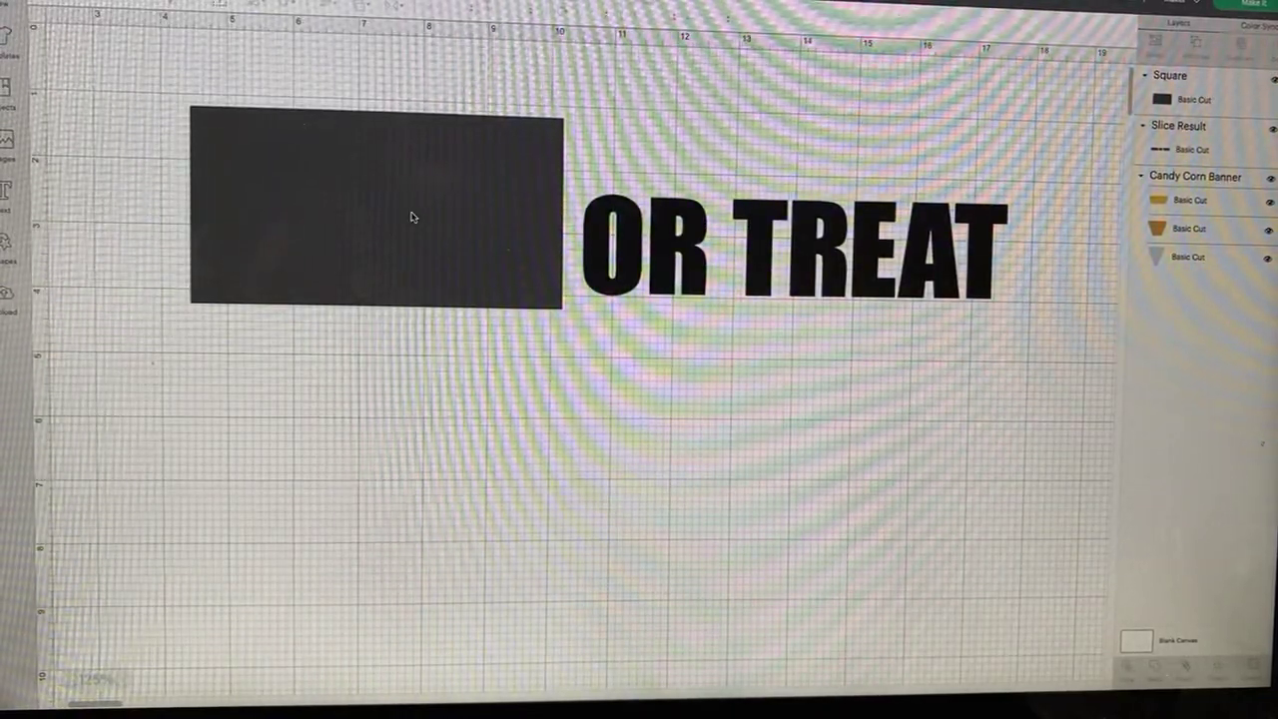
Step: Delete the slice leftovers and stack TRICK above OR TREAT
drag(412, 217, 433, 470)
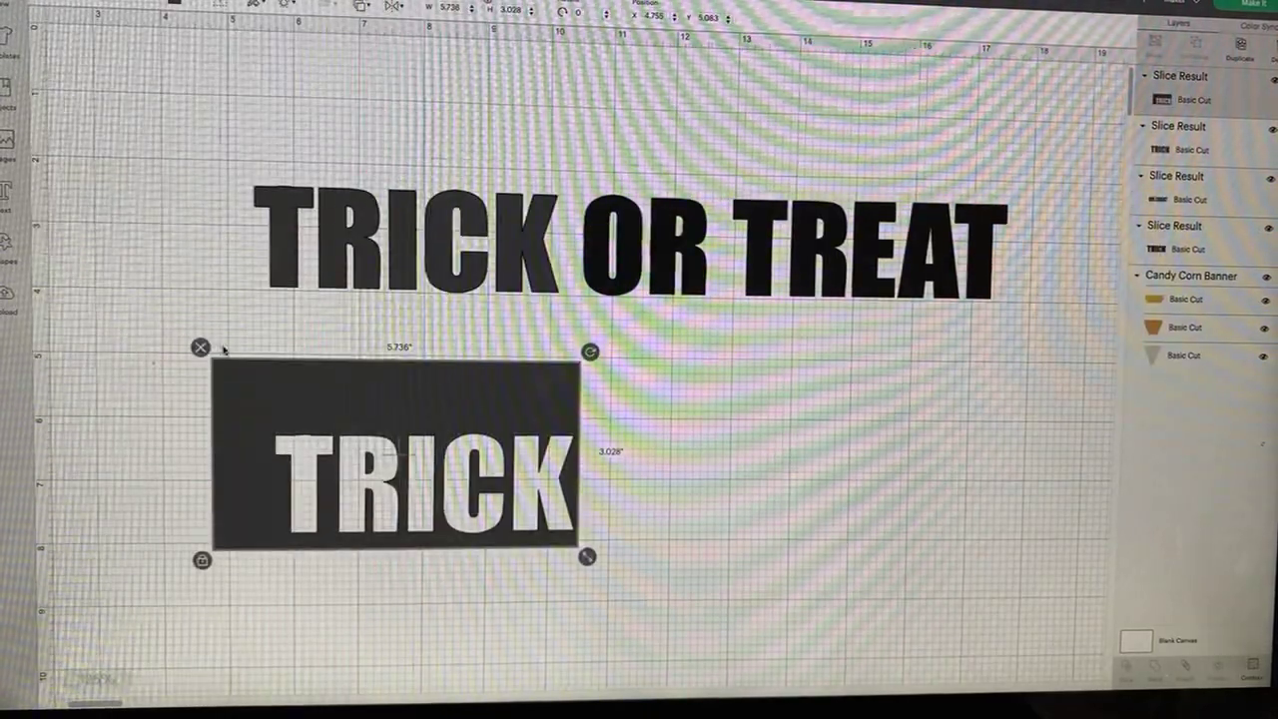
click(200, 349)
drag(344, 259, 344, 446)
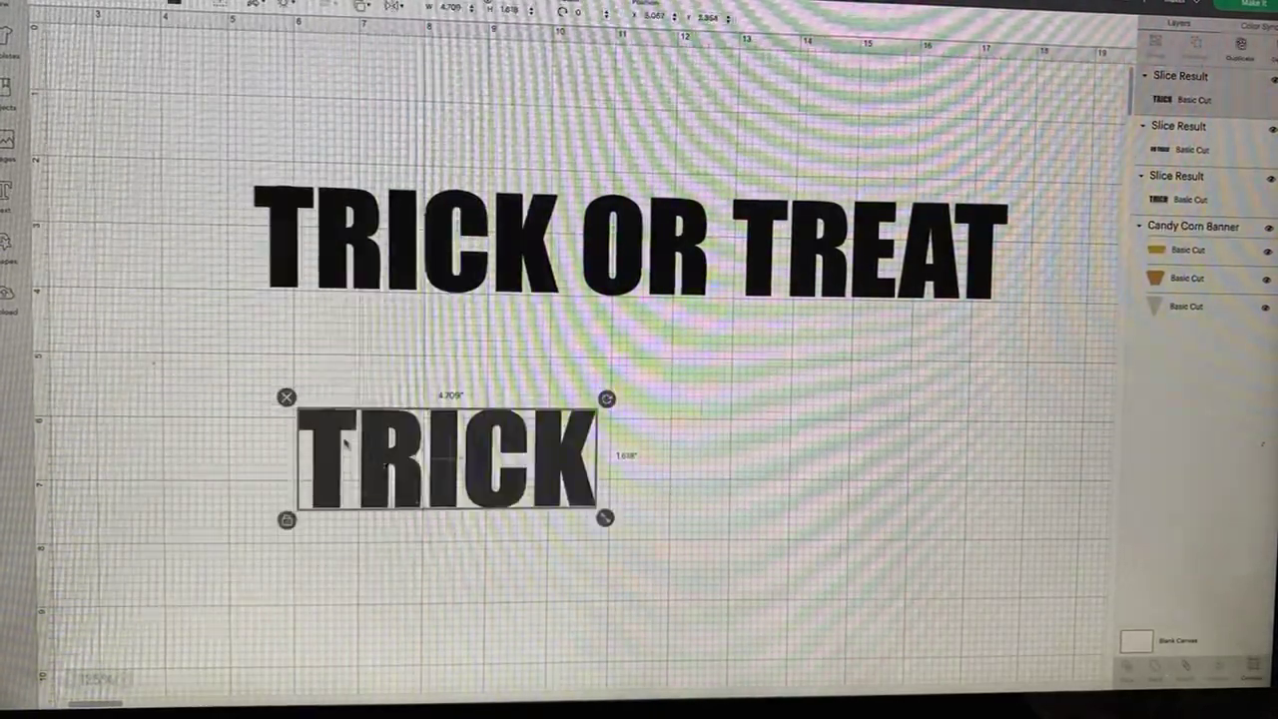
click(287, 397)
mouse_move(400, 240)
mouse_down()
mouse_move(300, 319)
mouse_move(438, 420)
mouse_move(449, 90)
mouse_move(444, 140)
mouse_up()
mouse_move(829, 235)
mouse_down()
mouse_move(744, 250)
mouse_move(660, 305)
mouse_move(647, 286)
mouse_up()
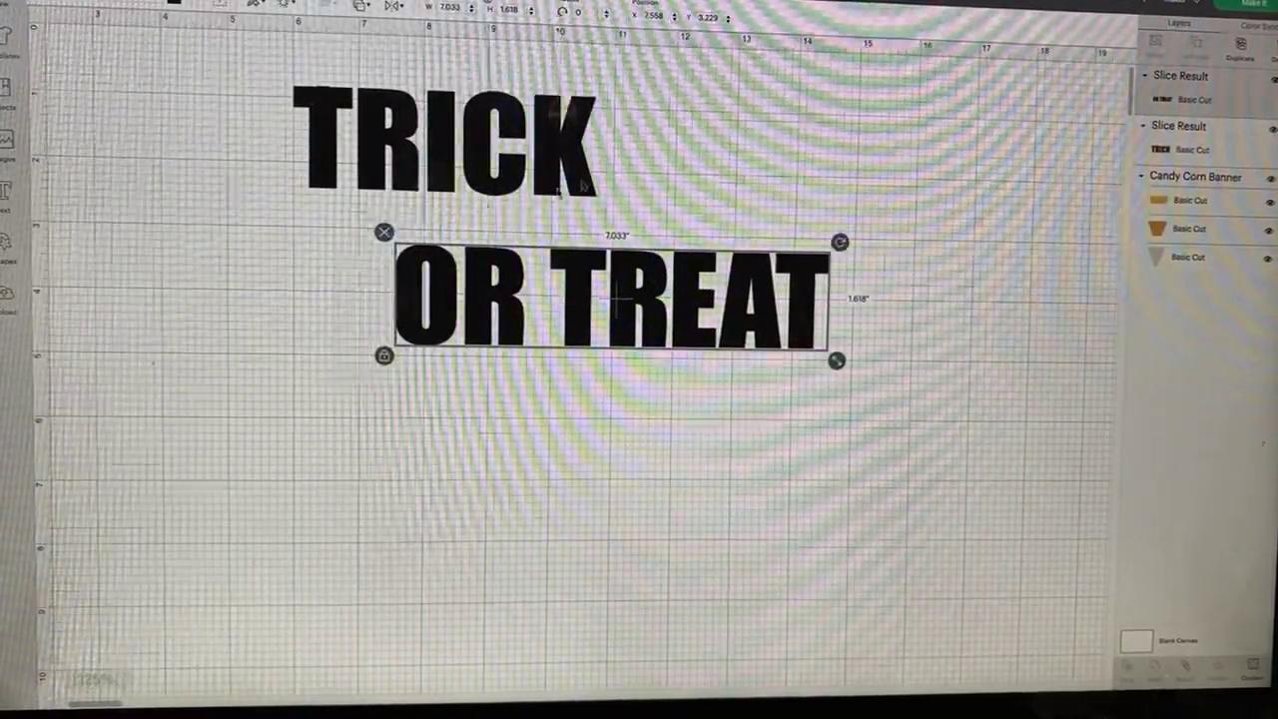
Step: Slice OR away from TREAT using a new square placed over OR
click(7, 245)
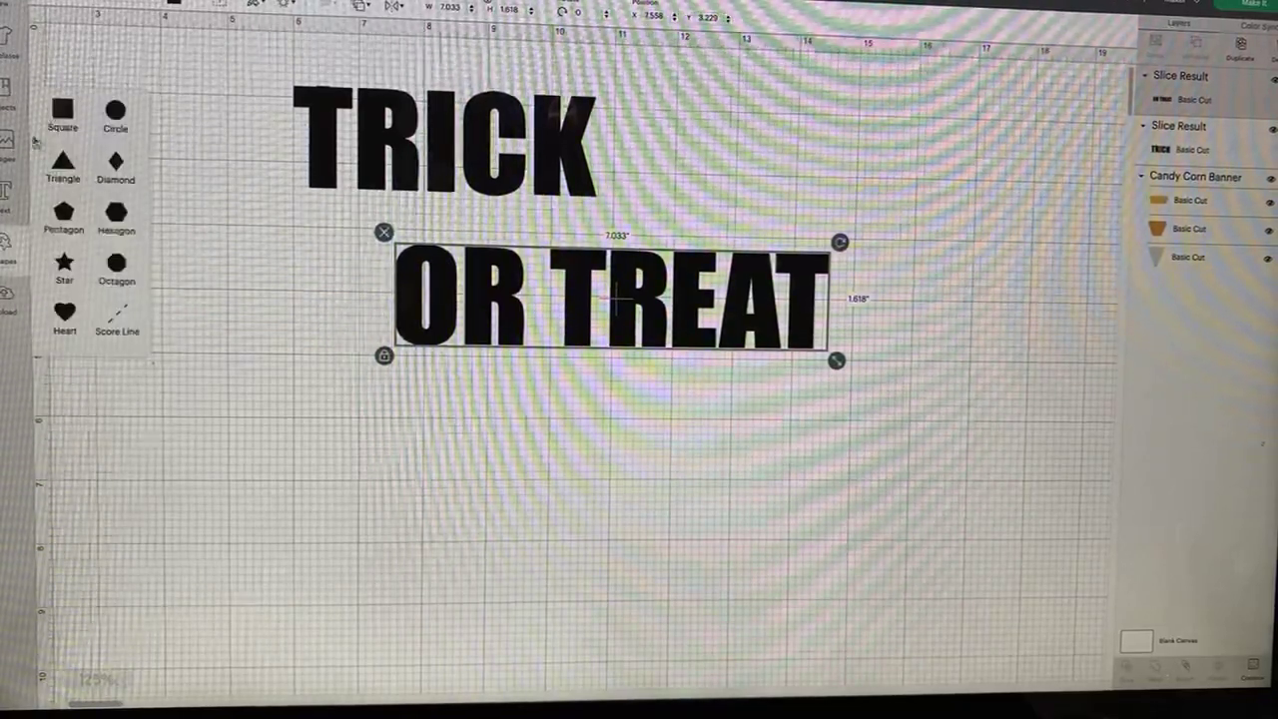
click(62, 110)
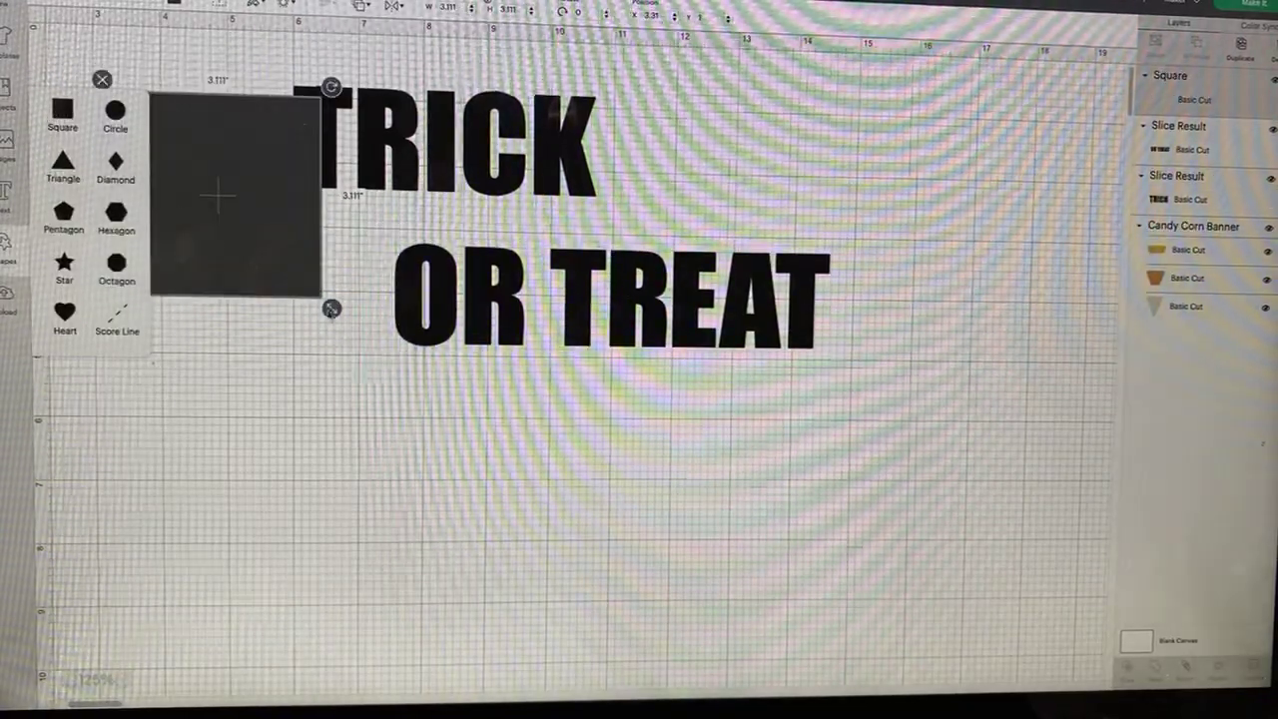
mouse_move(214, 234)
mouse_down()
mouse_move(362, 379)
mouse_move(417, 348)
mouse_up()
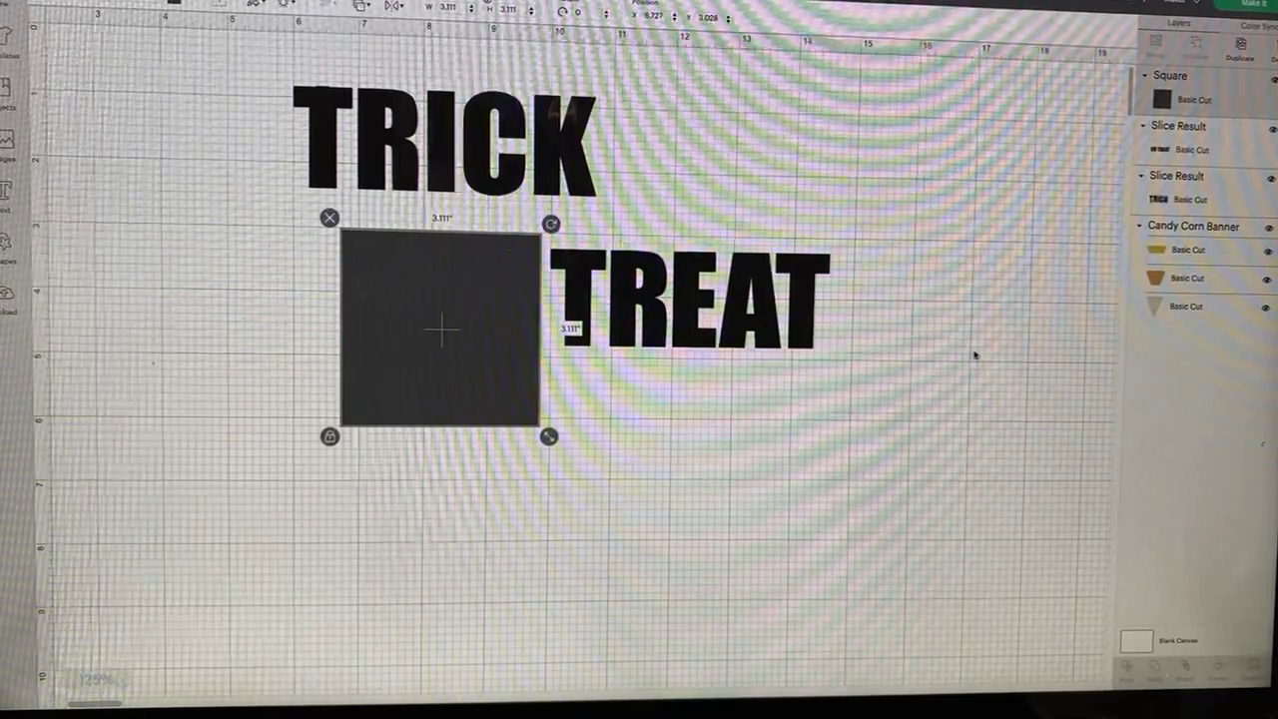
drag(928, 391, 276, 222)
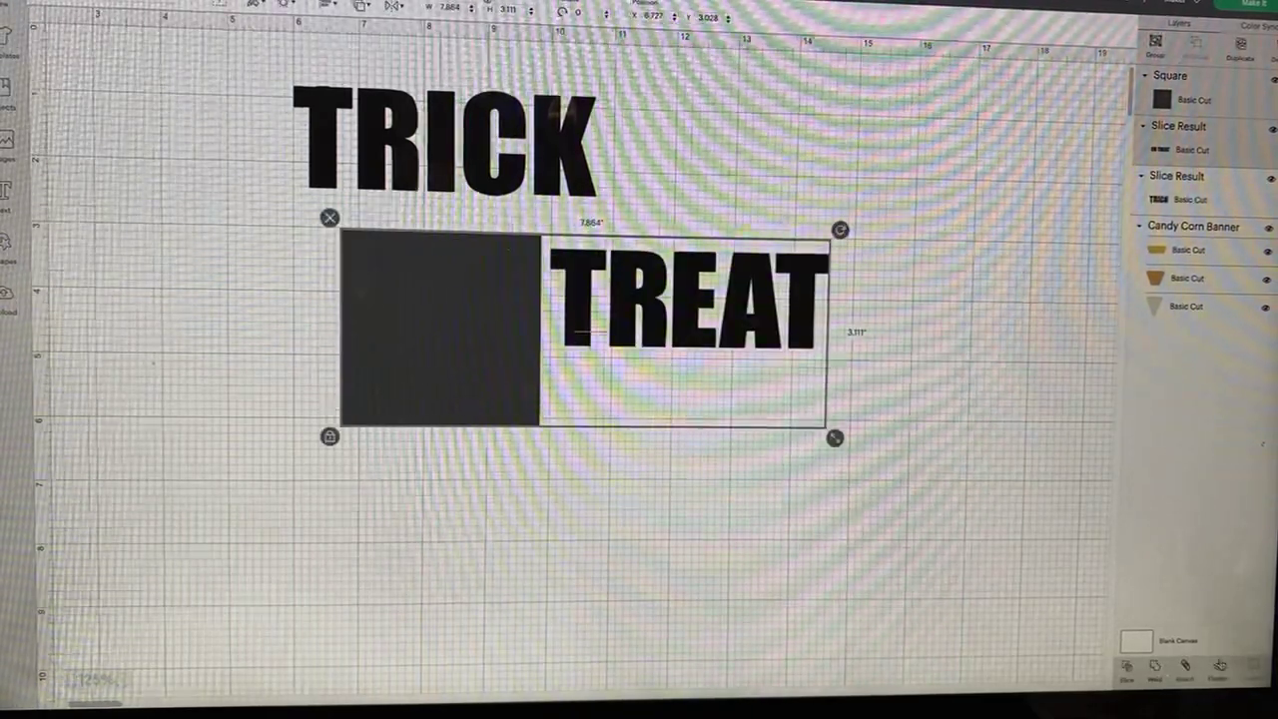
click(604, 405)
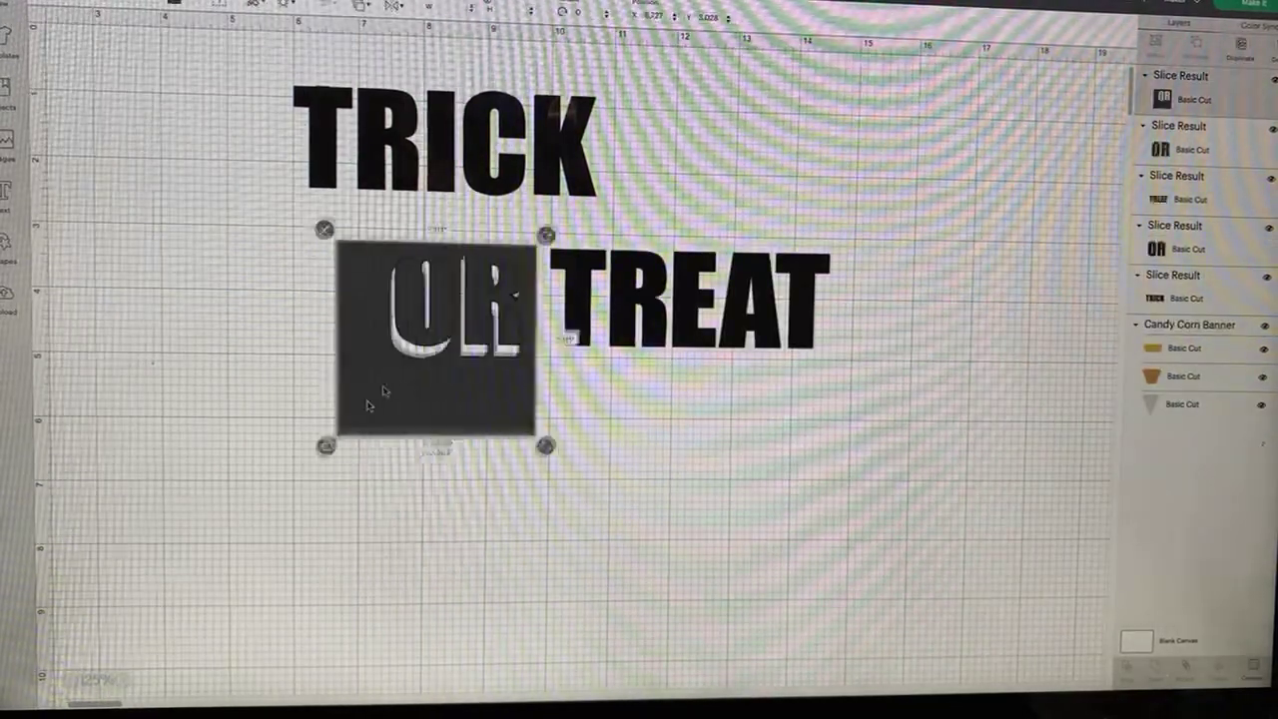
Step: Delete the cut-out square and leftover OR, then set OR lower-left and TREAT level with it
drag(348, 249, 260, 368)
key(Delete)
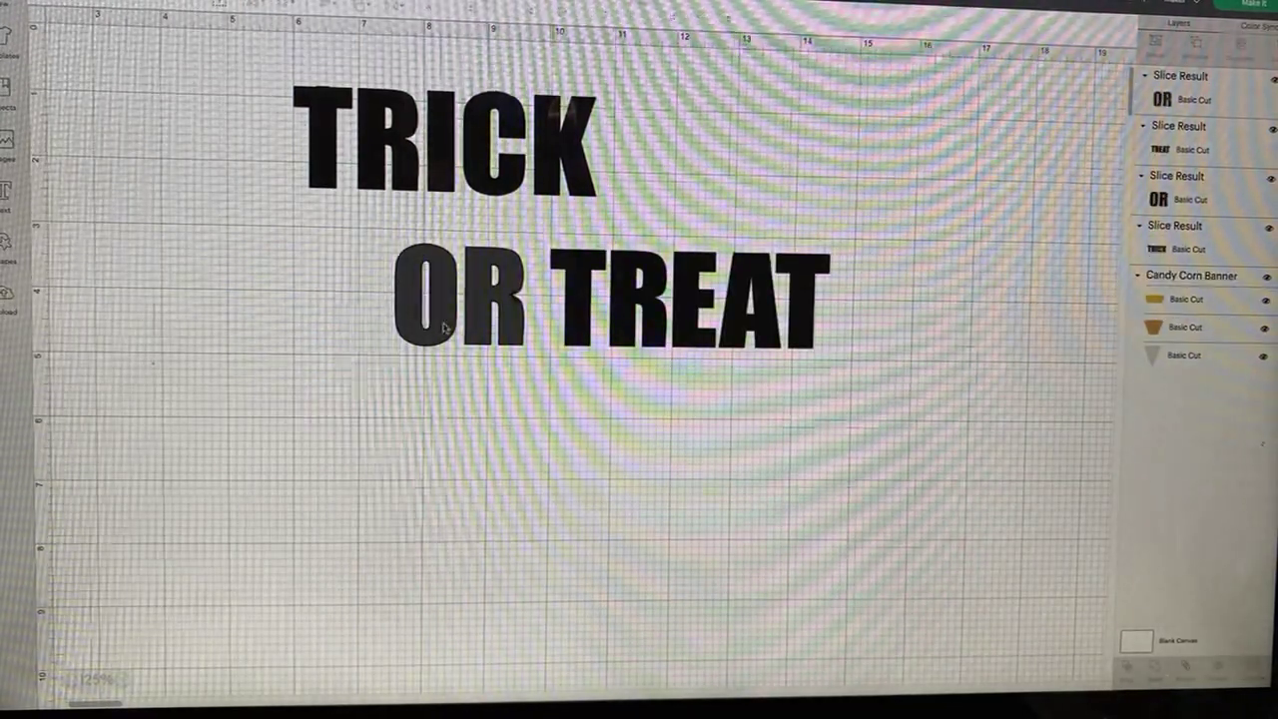
drag(432, 314, 285, 434)
click(237, 351)
drag(459, 297, 290, 354)
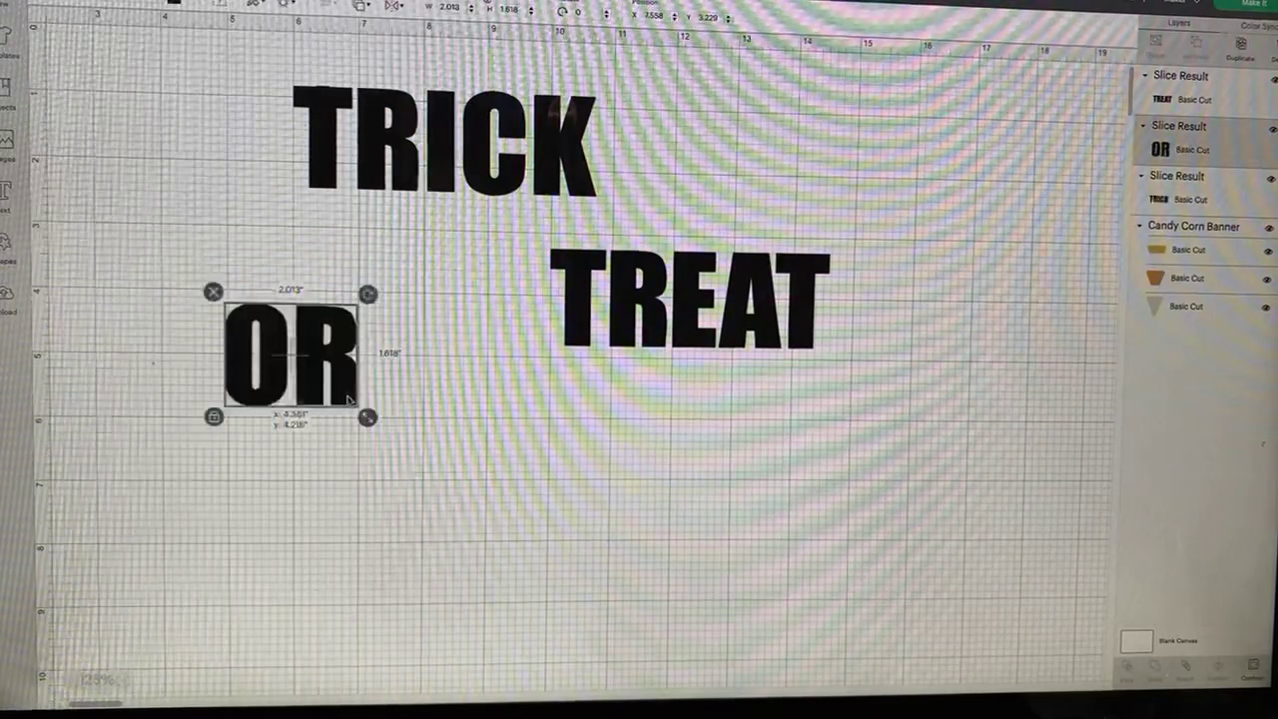
click(741, 351)
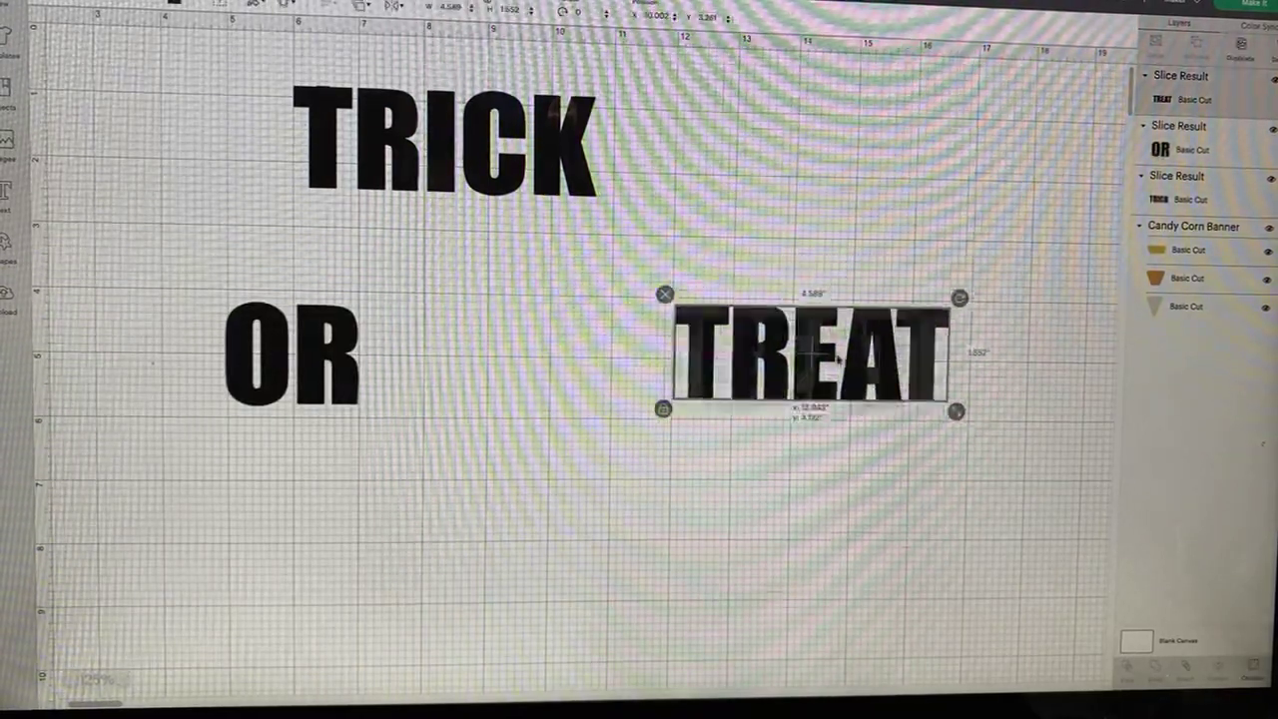
drag(743, 340, 747, 389)
Step: Place TRICK, a 1-inch-high OR, and TREAT side by side on one baseline
drag(513, 185, 455, 229)
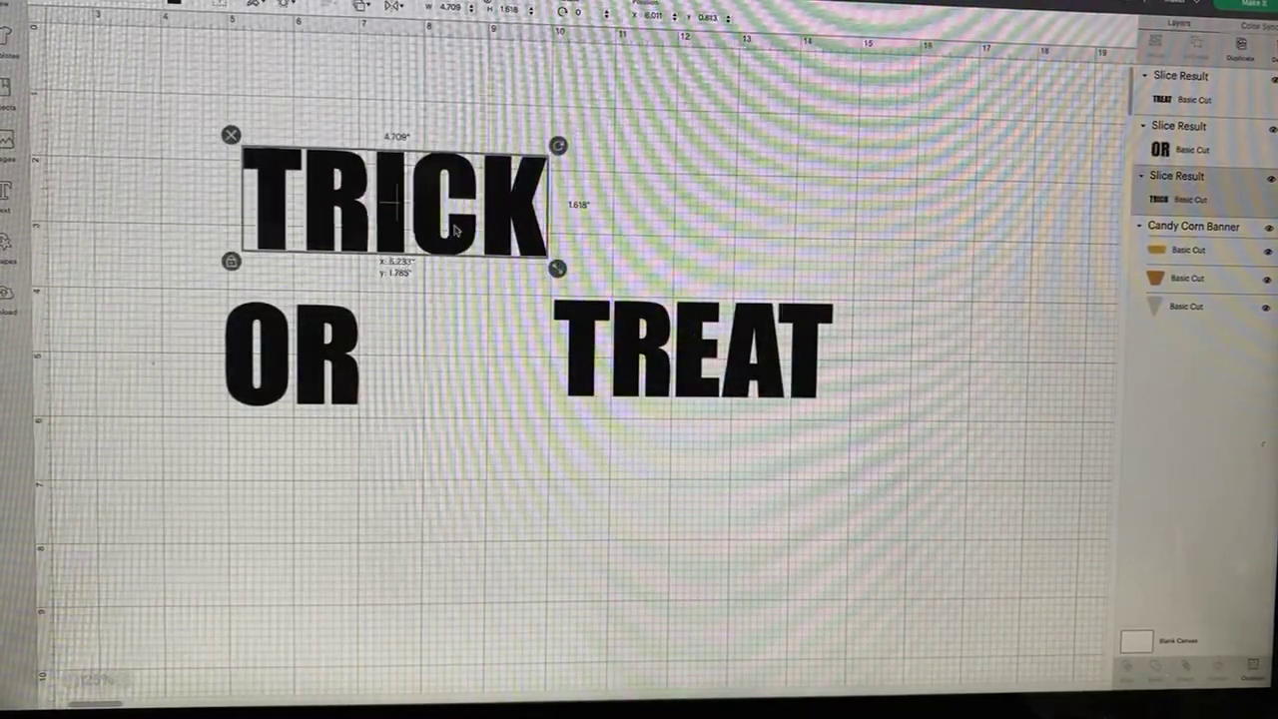
drag(364, 345, 545, 257)
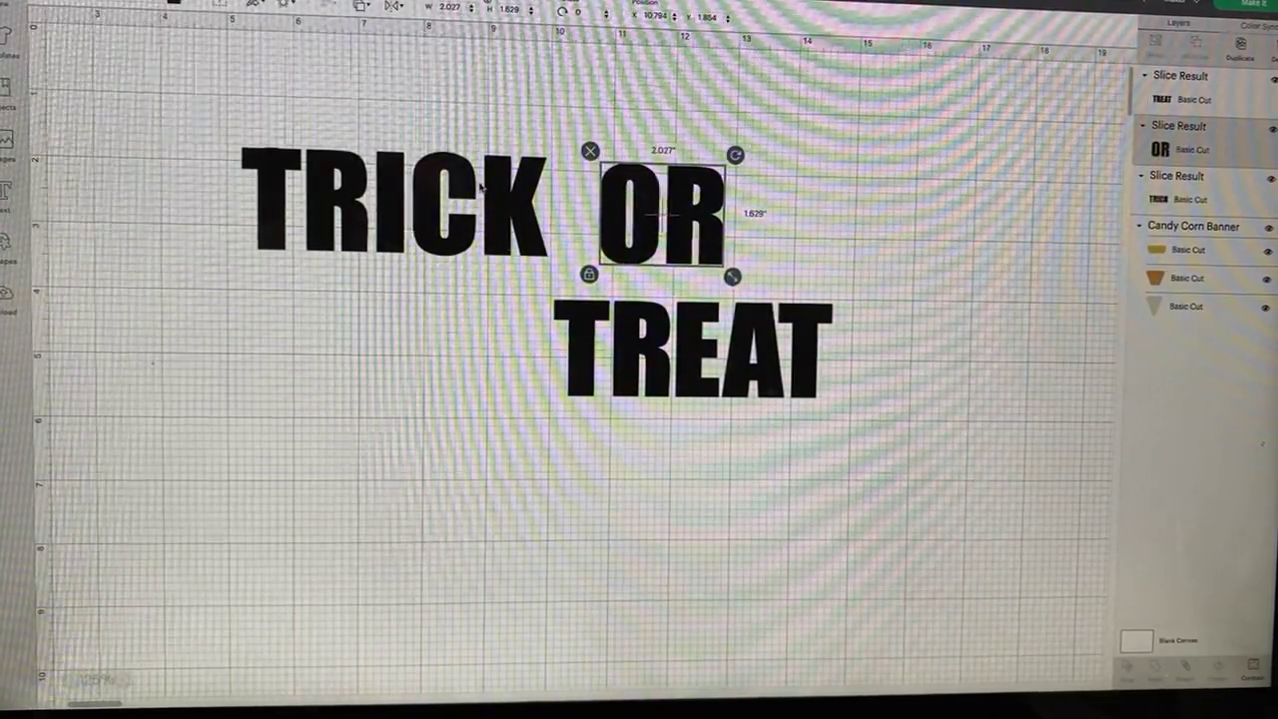
drag(481, 186, 478, 179)
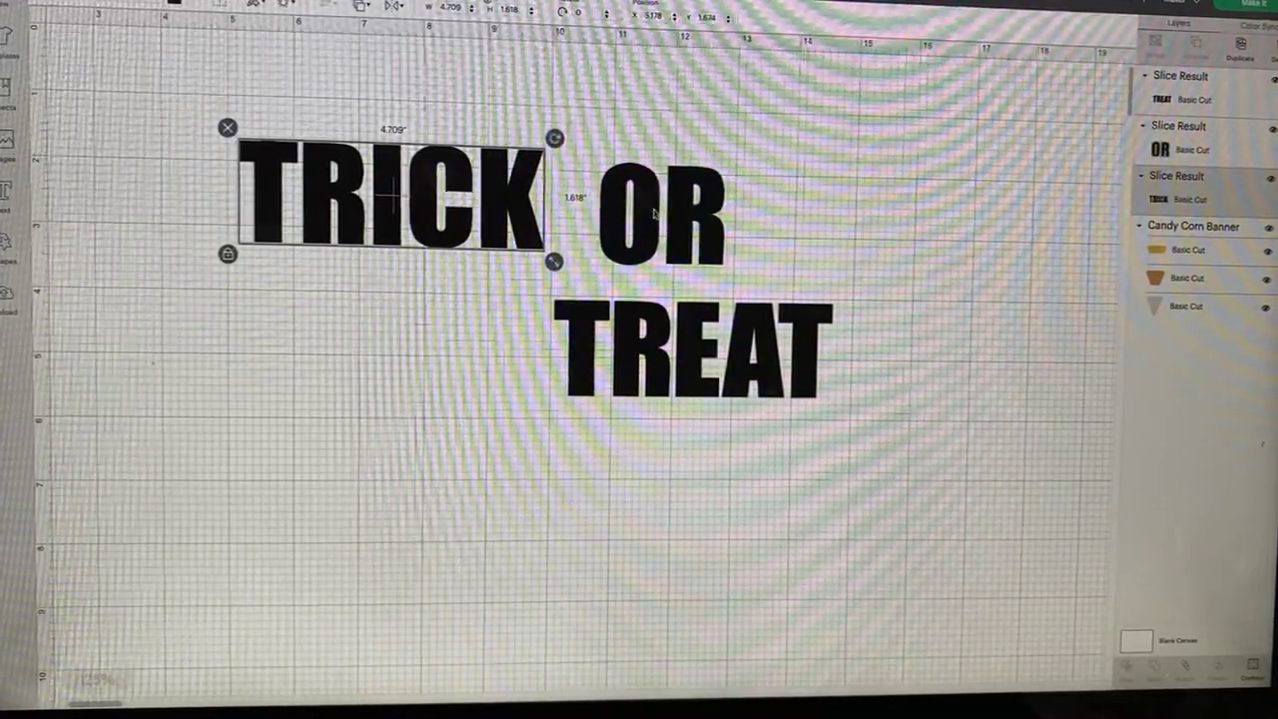
drag(655, 213, 631, 197)
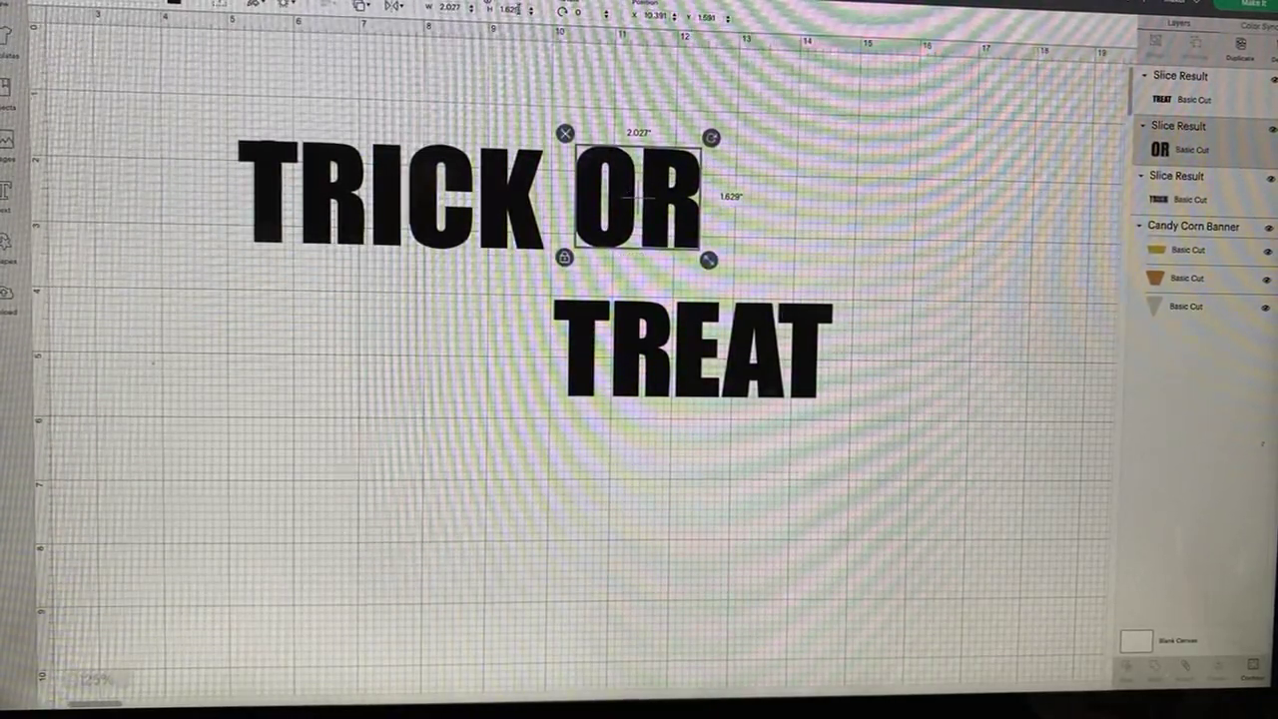
text(1)
key(Return)
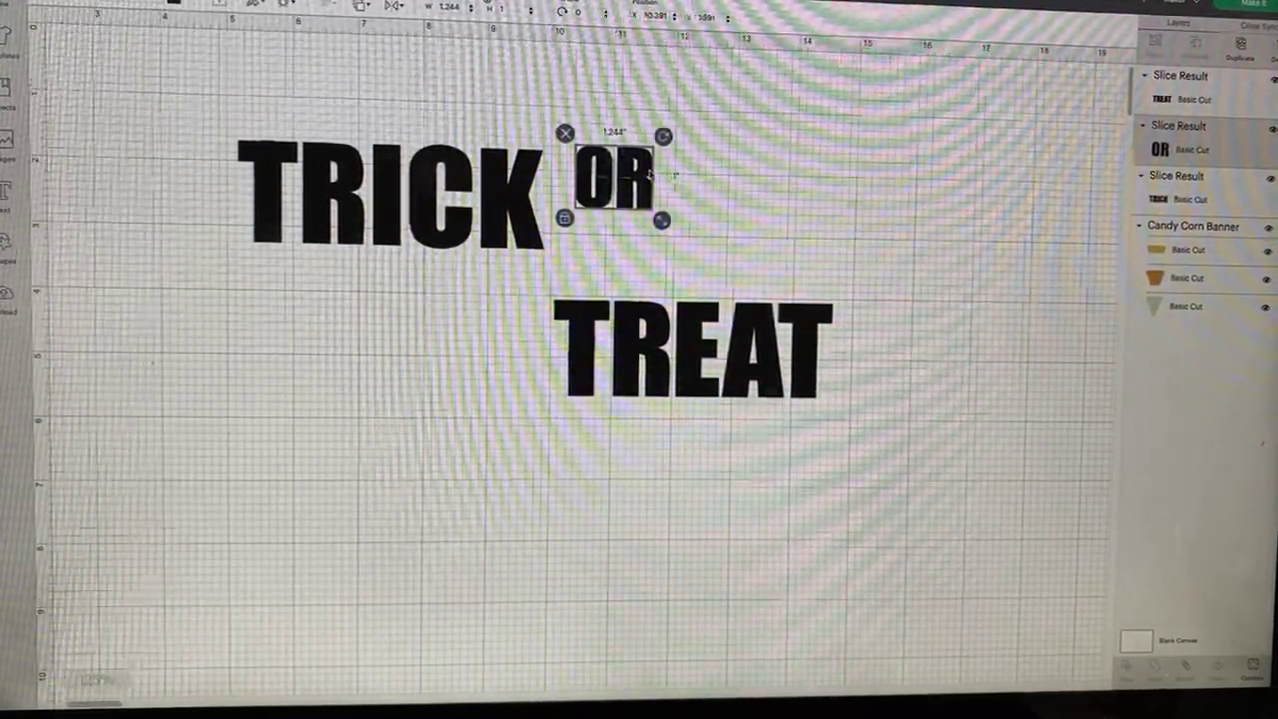
drag(675, 175, 661, 225)
drag(678, 332, 769, 190)
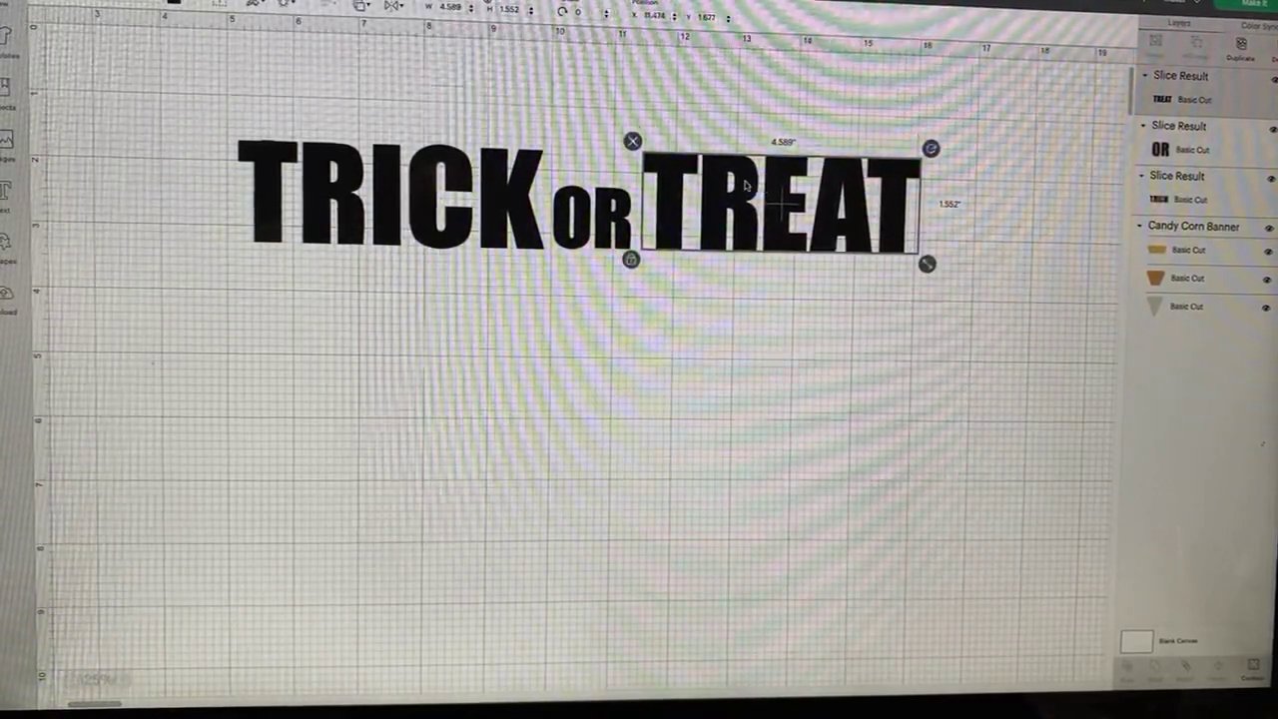
scroll(747, 185, down, 2)
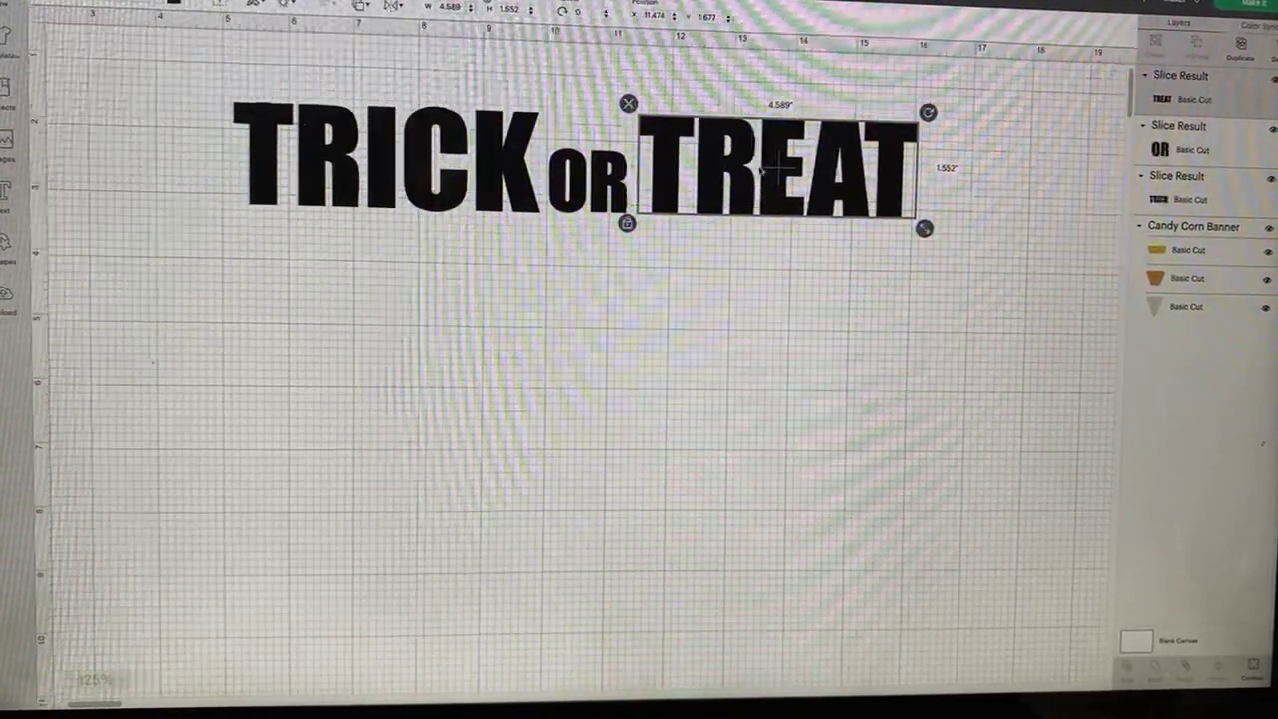
drag(737, 178, 755, 188)
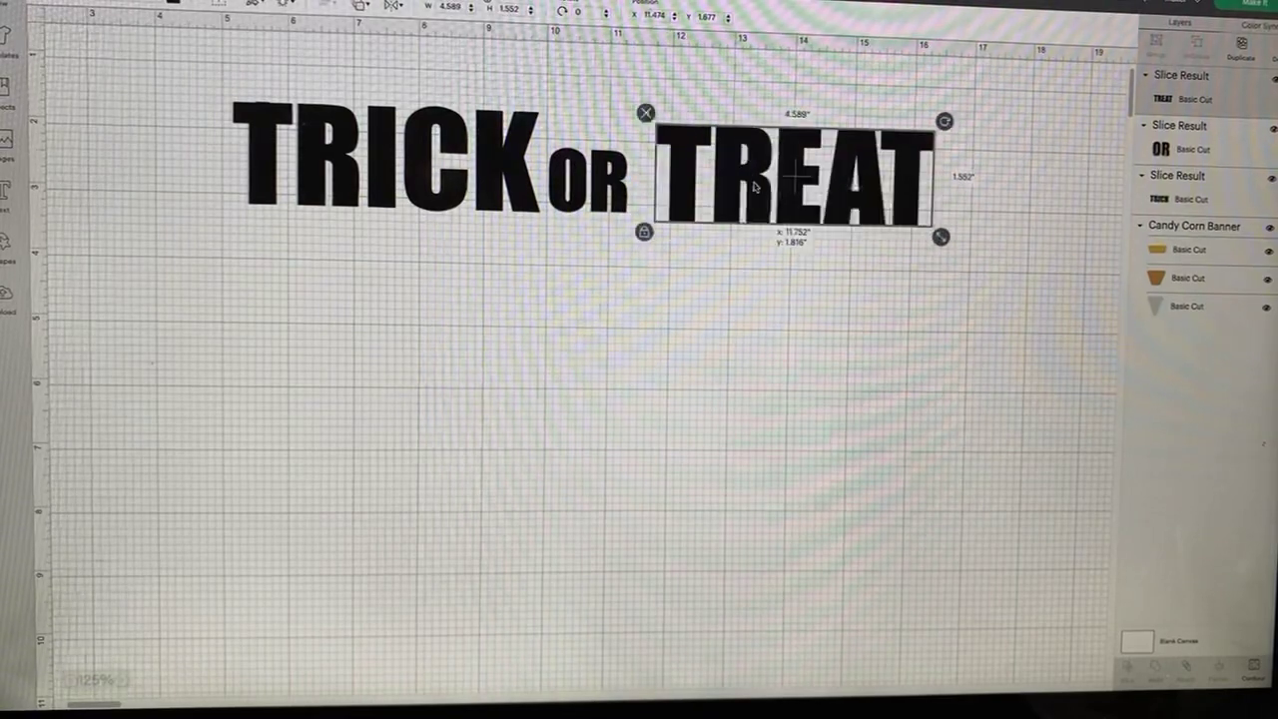
scroll(965, 256, up, 2)
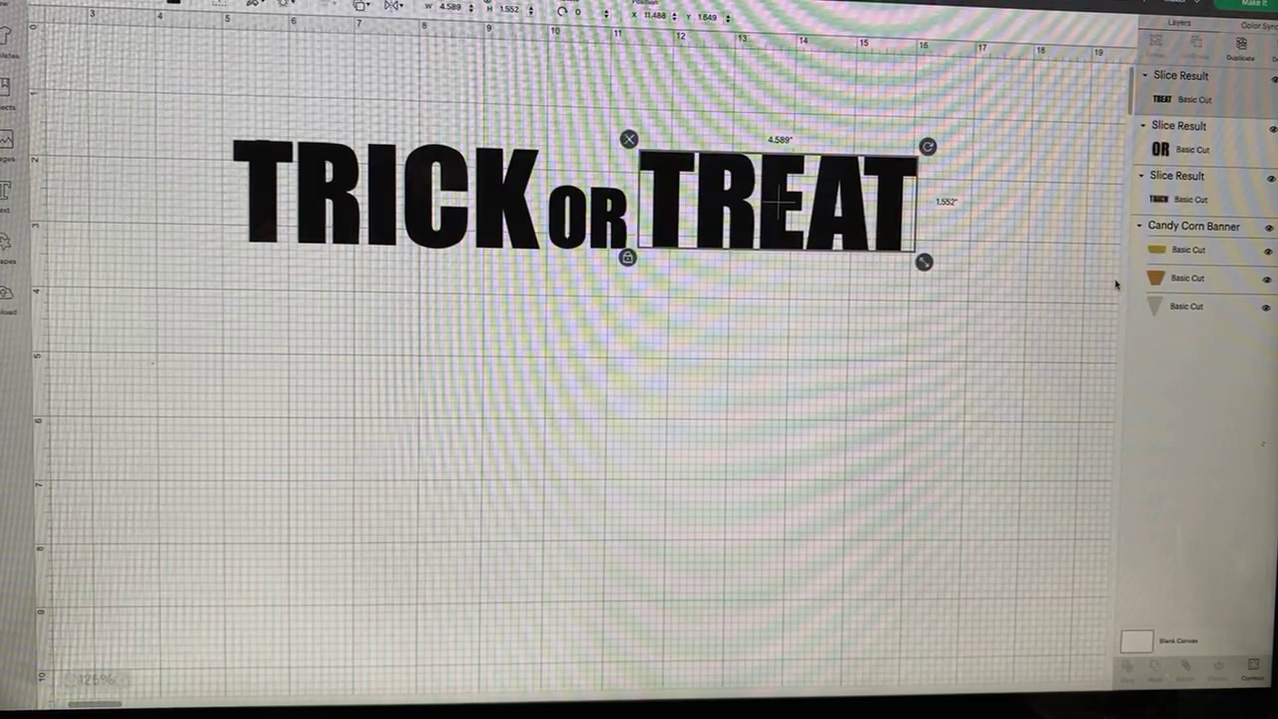
scroll(1104, 283, left, 1)
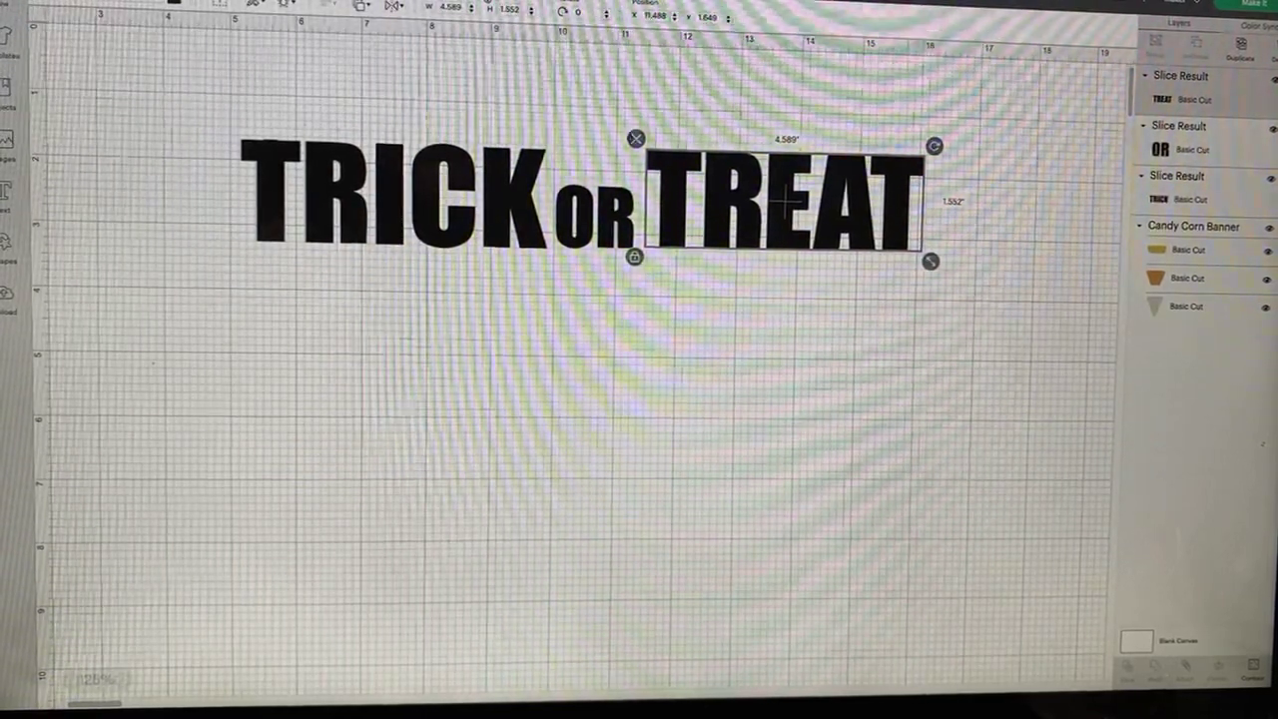
click(553, 677)
scroll(126, 705, right, 5)
scroll(125, 705, left, 2)
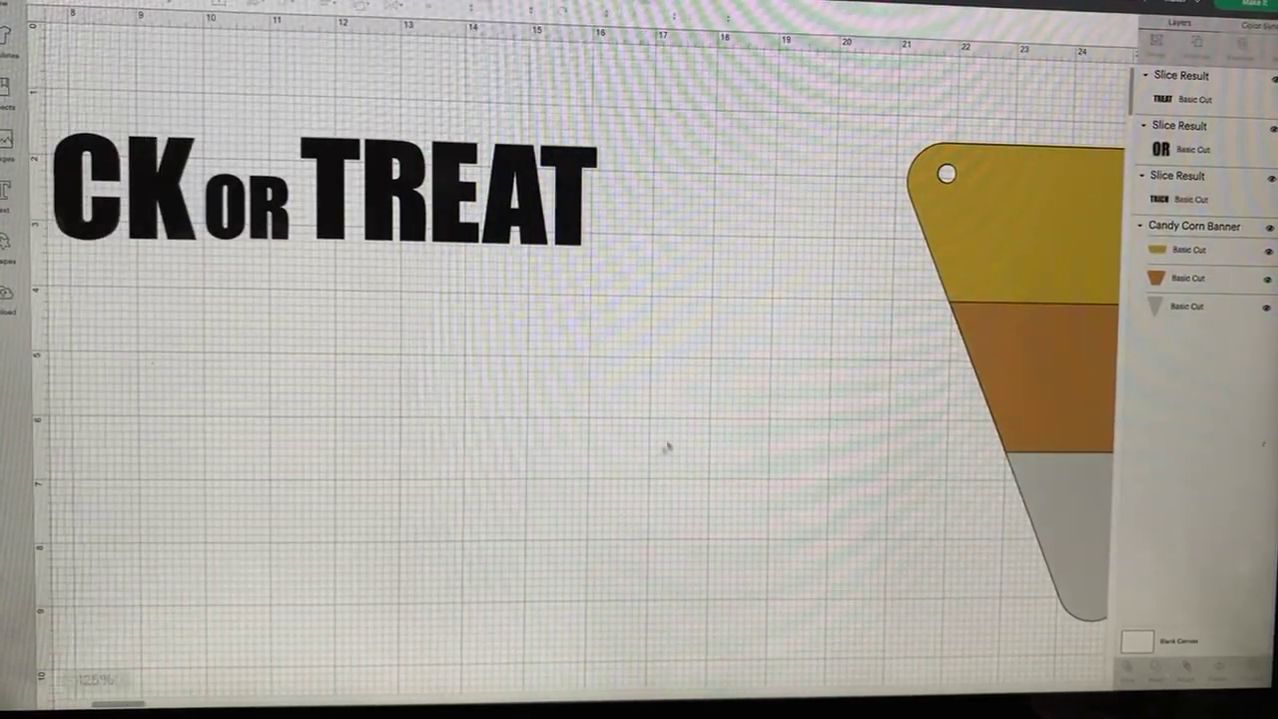
Step: Resize the candy corn pennant to 4 inches wide under the text, then duplicate it
drag(1019, 338, 154, 396)
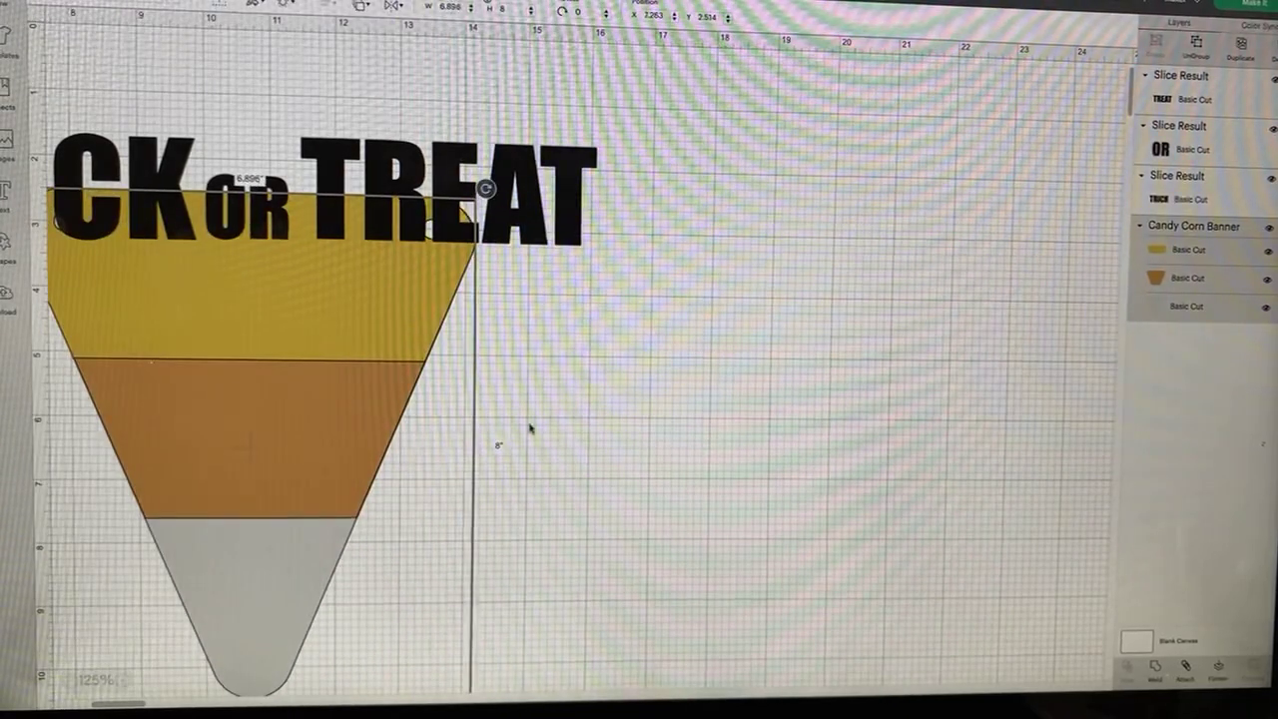
scroll(126, 705, left, 7)
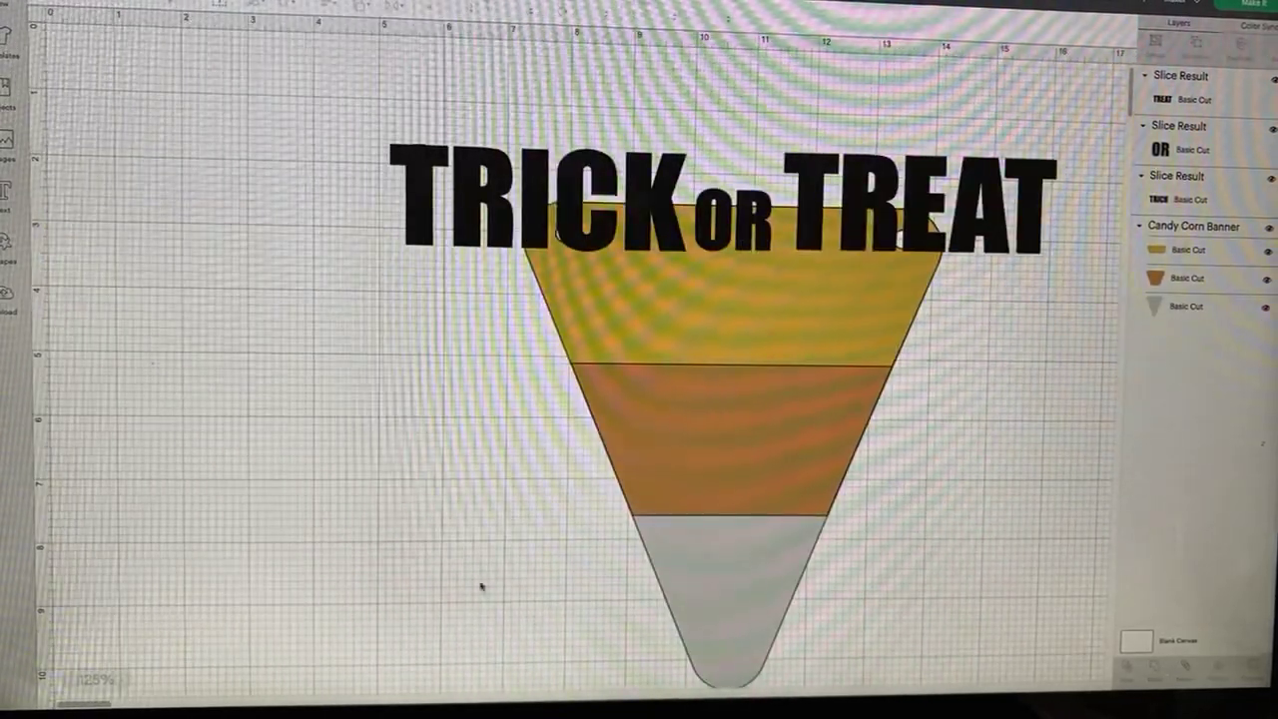
mouse_move(659, 484)
mouse_down()
mouse_move(500, 490)
mouse_move(263, 412)
mouse_move(263, 392)
mouse_up()
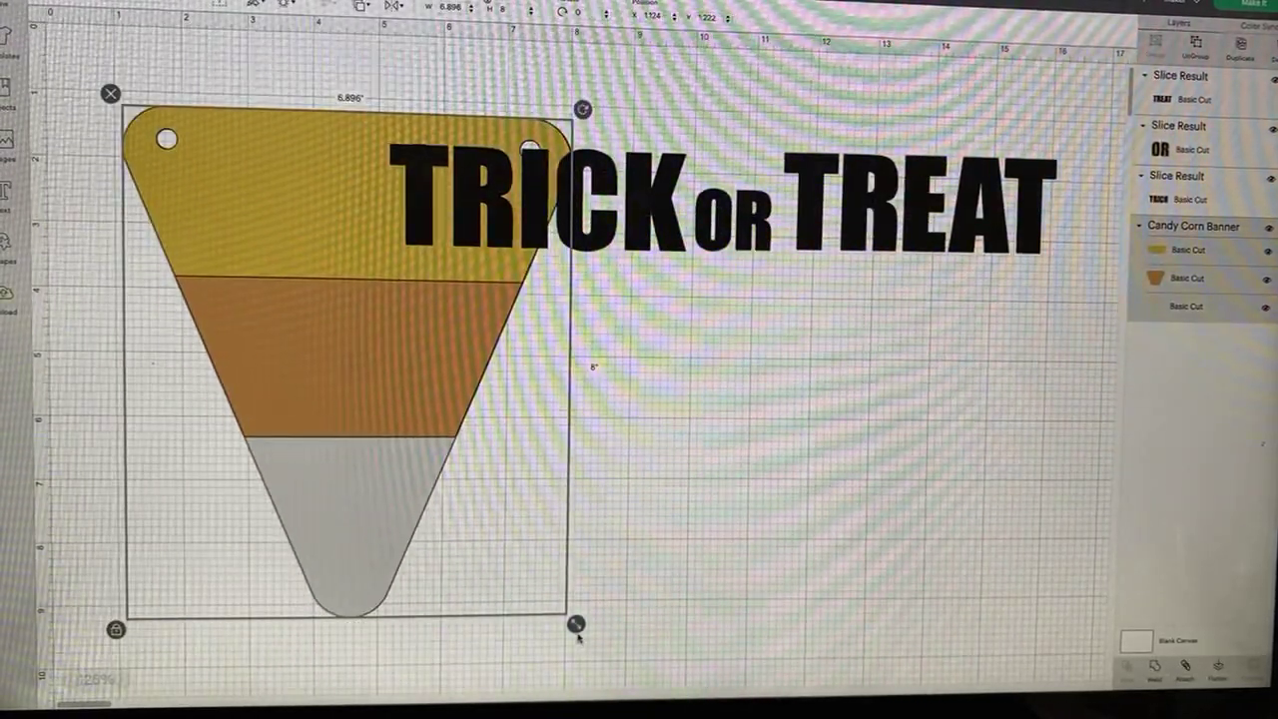
drag(579, 622, 398, 419)
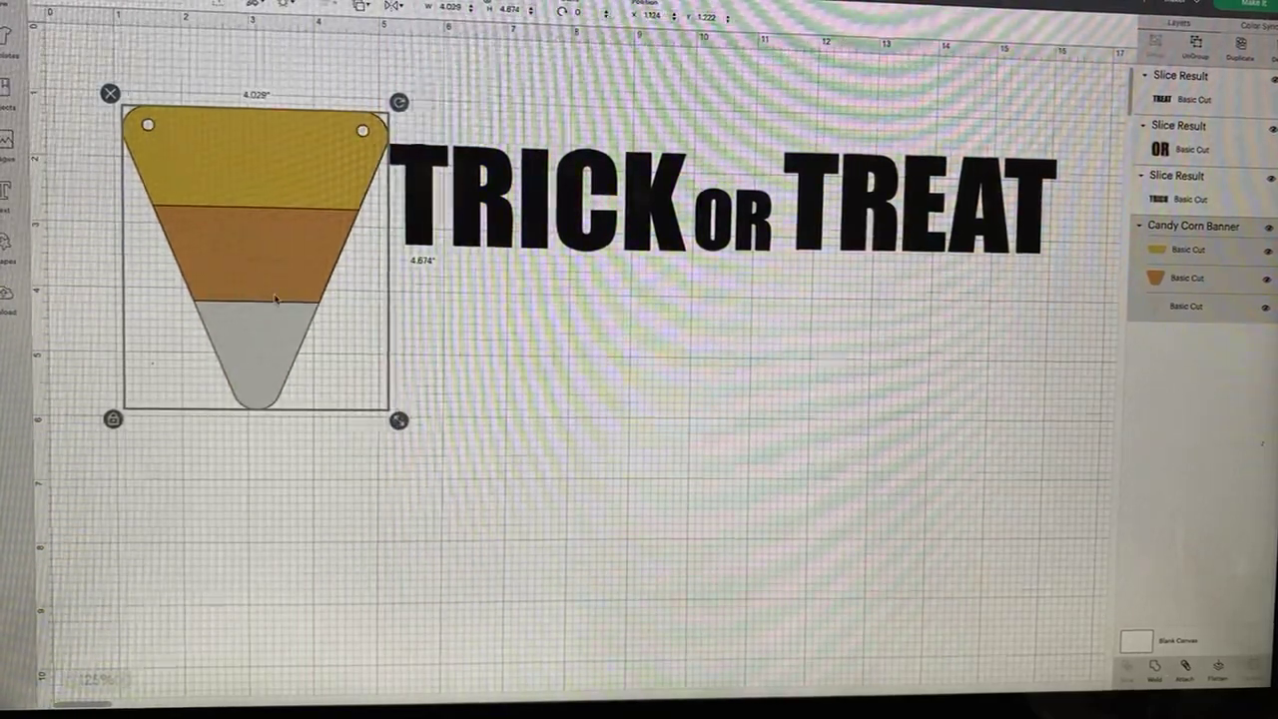
drag(276, 297, 287, 290)
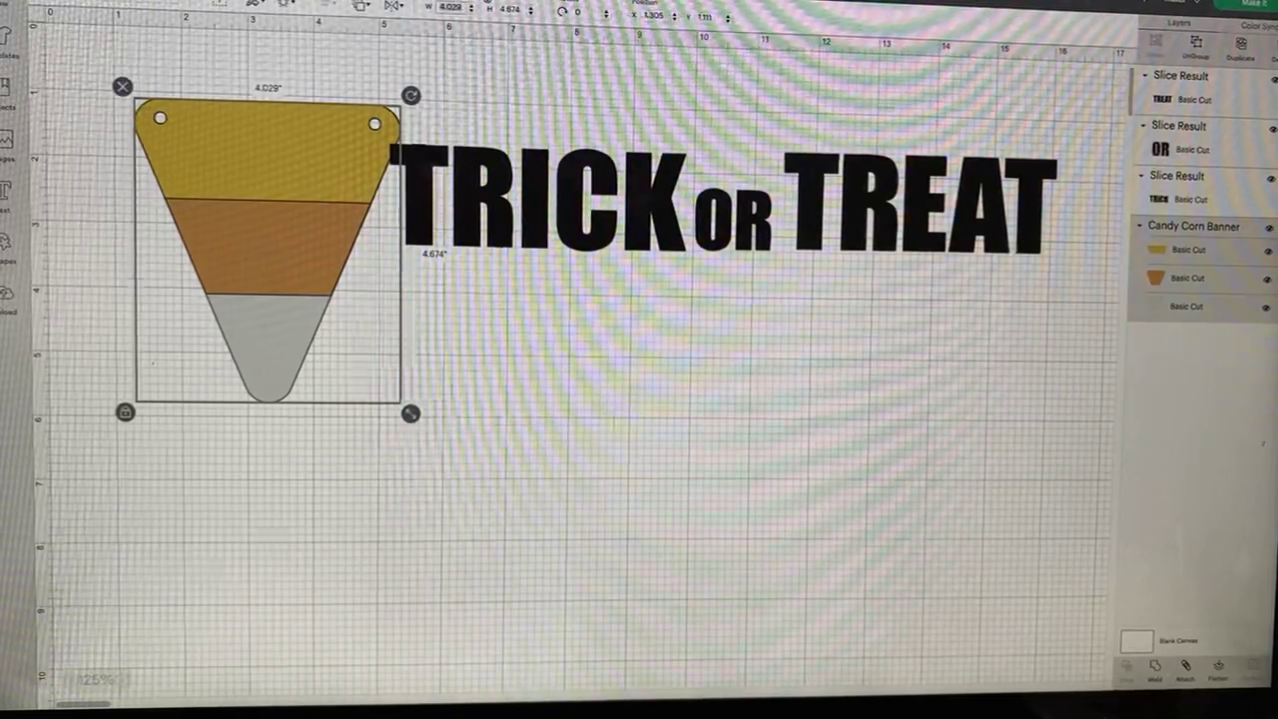
text(4)
key(Return)
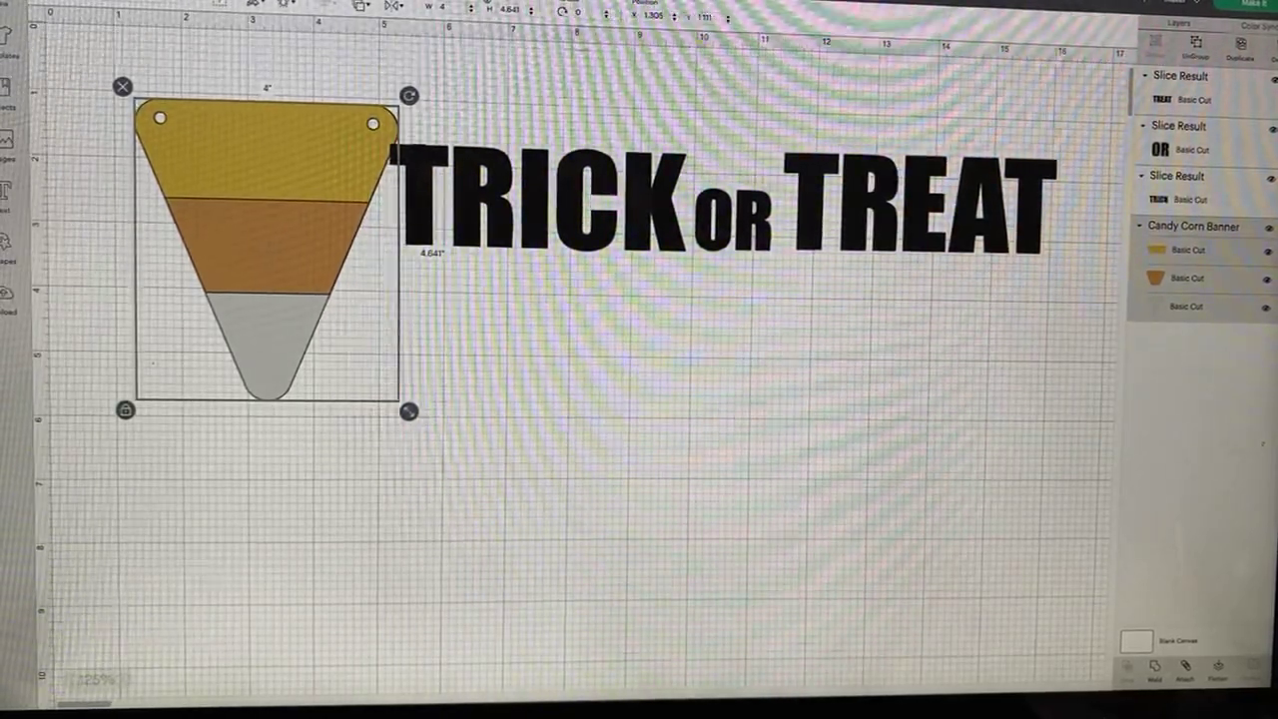
mouse_move(287, 178)
mouse_down()
mouse_move(348, 235)
mouse_move(319, 186)
mouse_move(310, 196)
mouse_up()
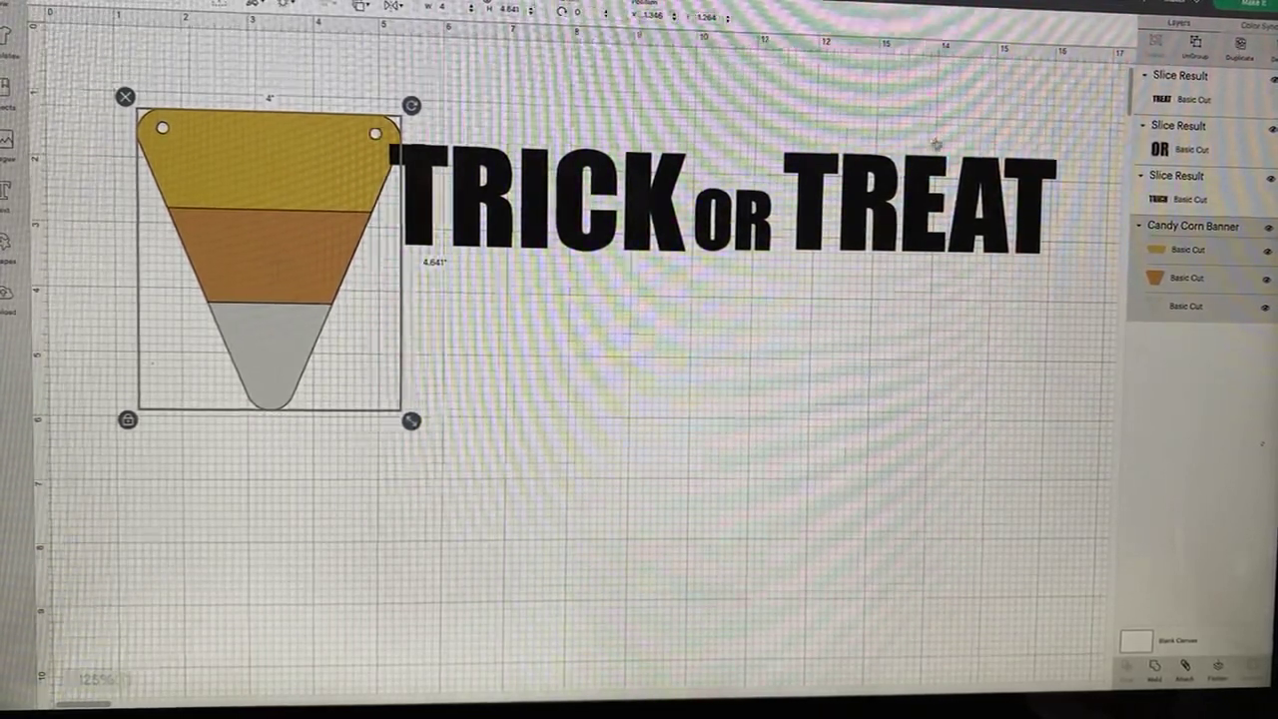
key(ctrl+d)
Step: Resize the pennant copy to 2 inches wide and place it below the large pennant
drag(287, 237, 560, 469)
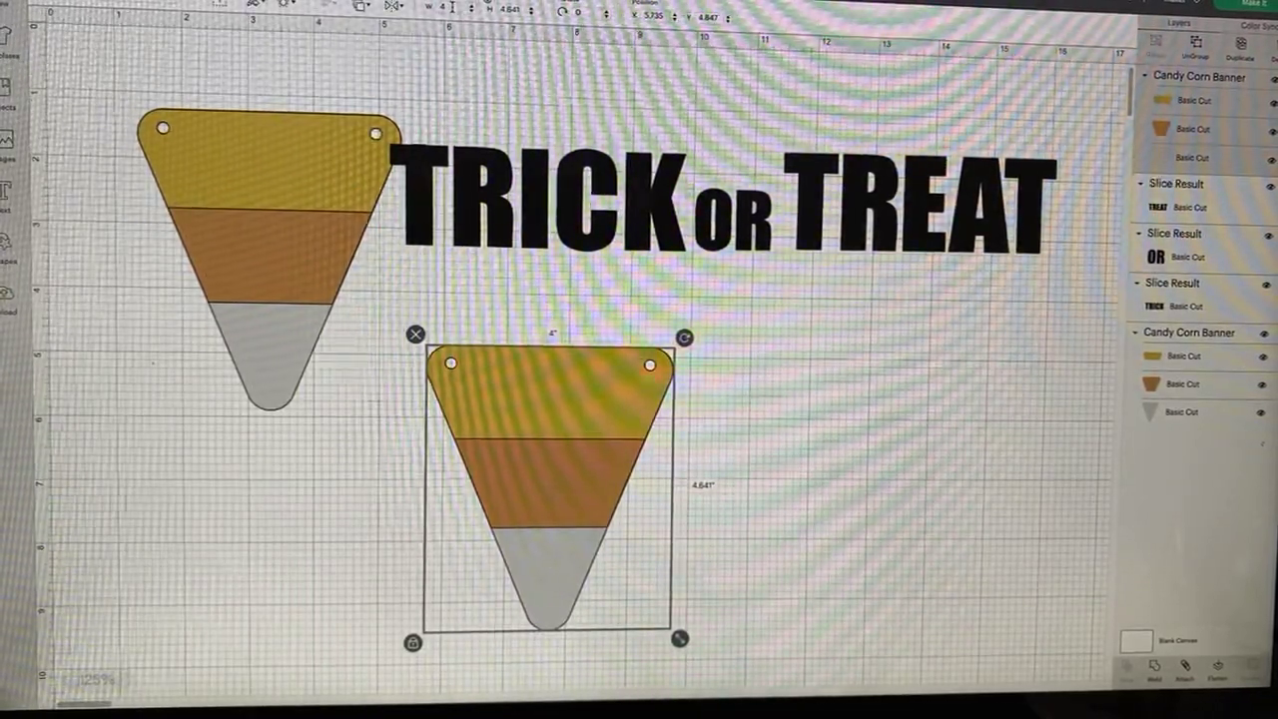
text(2)
key(Return)
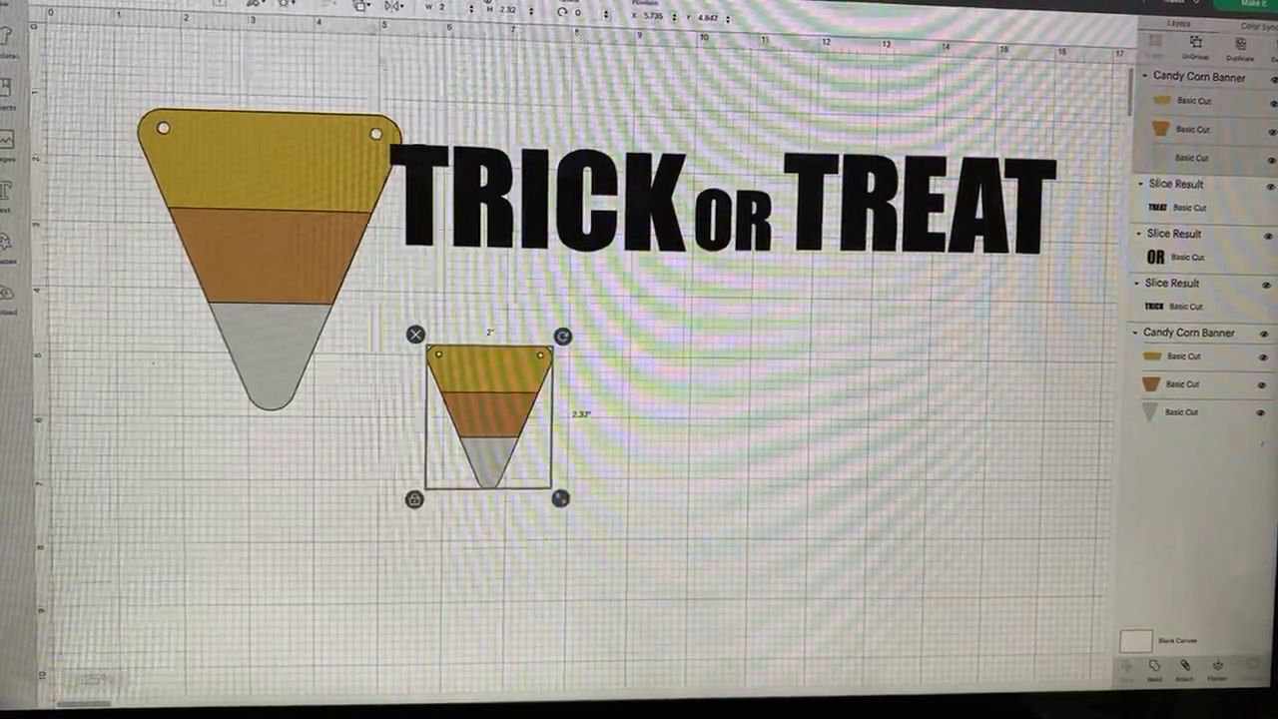
drag(540, 369, 344, 461)
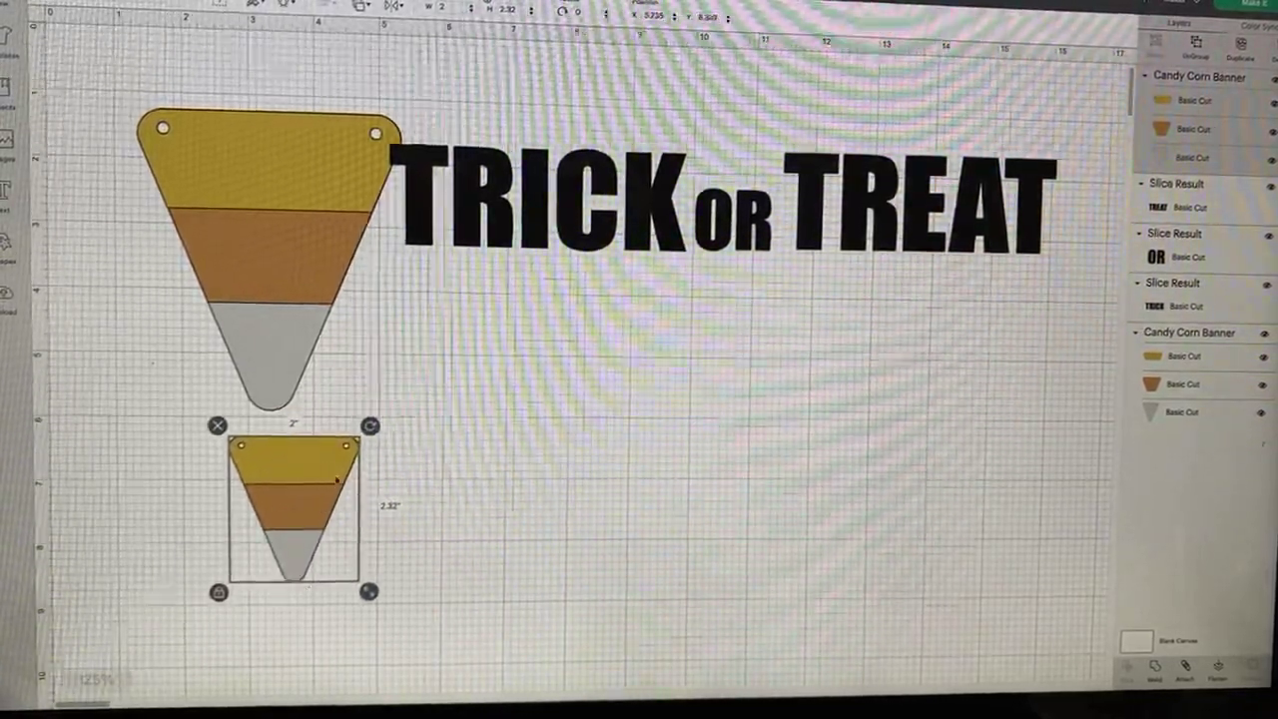
Step: Move TRICK beneath OR TREAT and marquee-select all three words
click(258, 165)
mouse_move(510, 207)
mouse_down()
mouse_move(809, 177)
mouse_move(721, 325)
mouse_up()
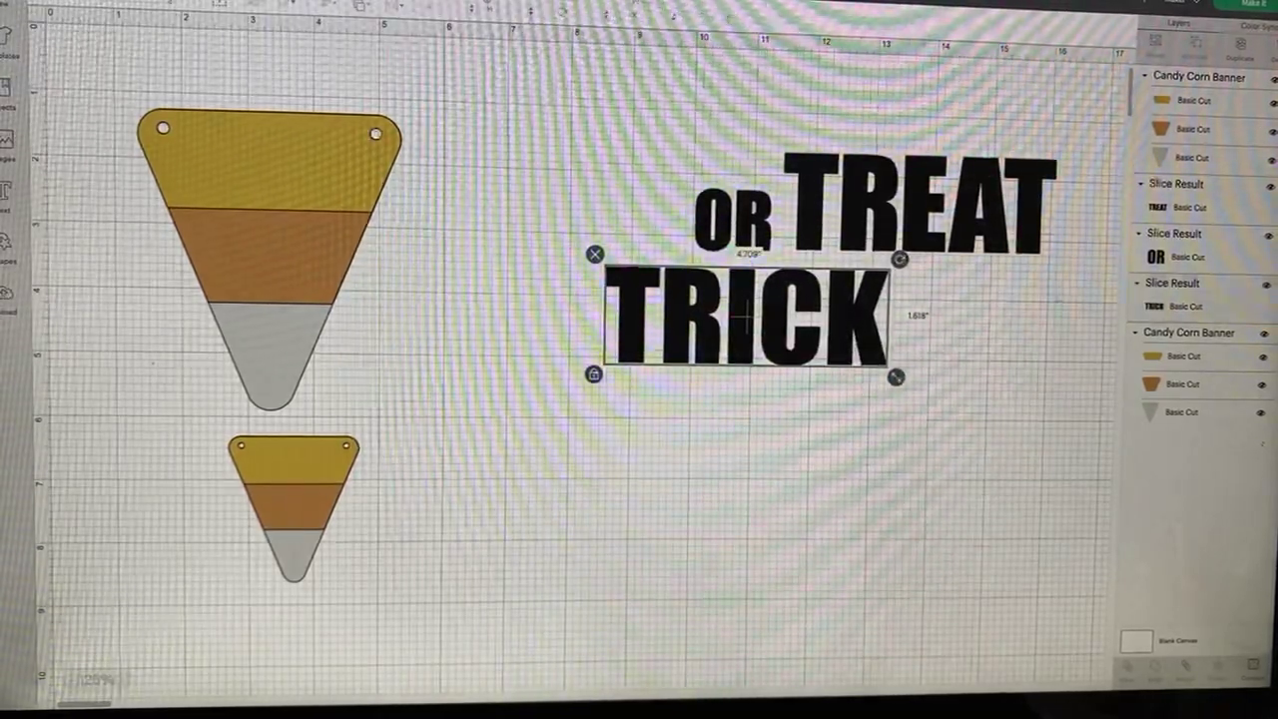
drag(1051, 383, 612, 122)
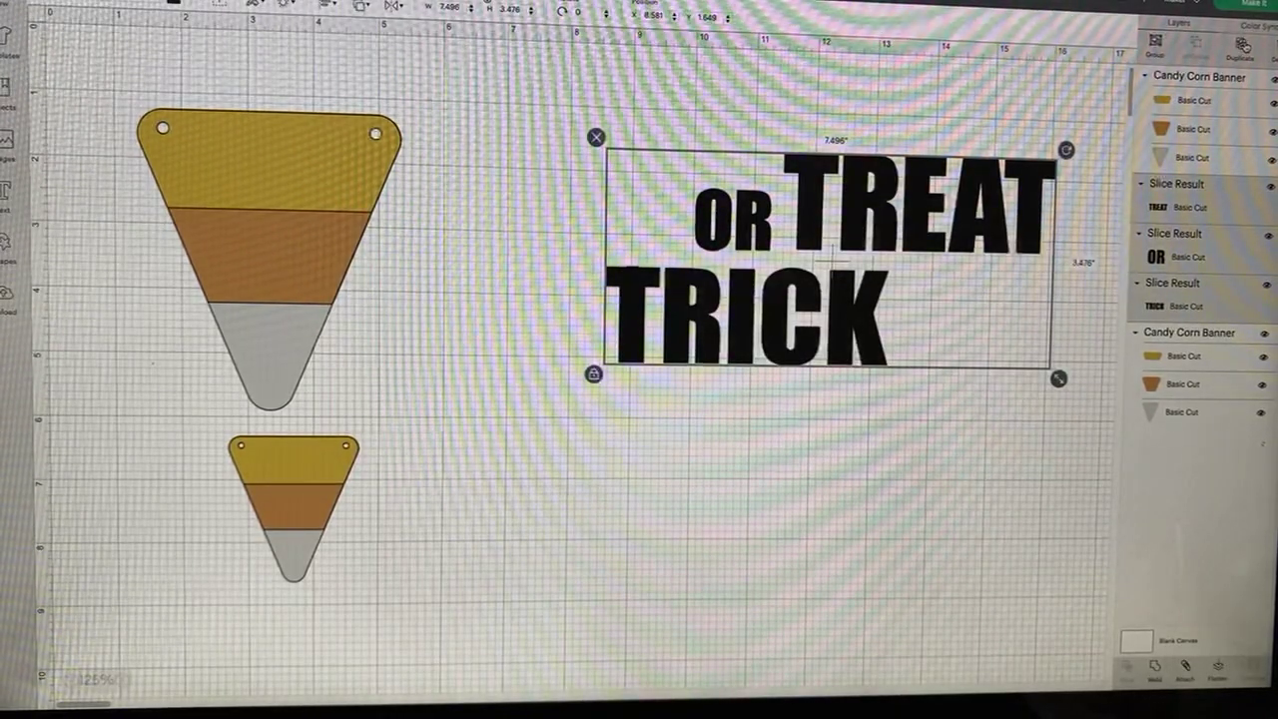
Step: Paste a copy of the words at the canvas bottom and move TRICK onto OR TREAT
key(ctrl+v)
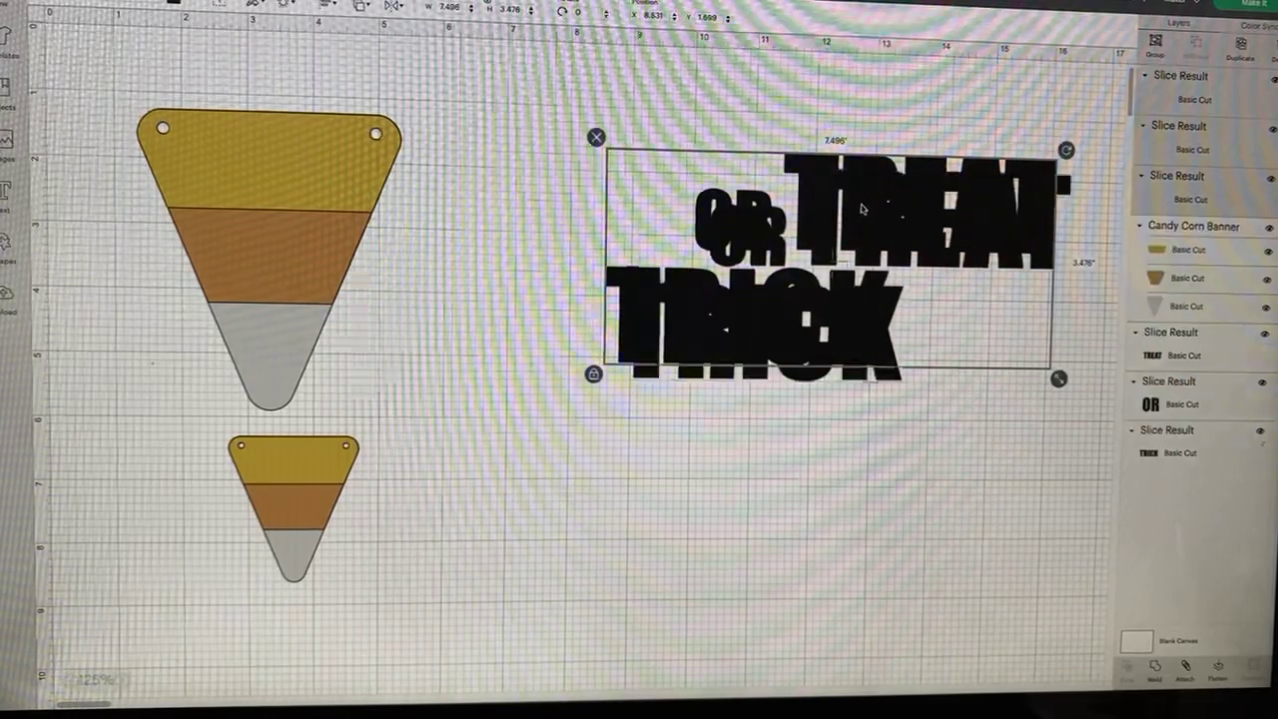
mouse_move(862, 208)
mouse_down()
mouse_move(799, 535)
mouse_move(767, 562)
mouse_up()
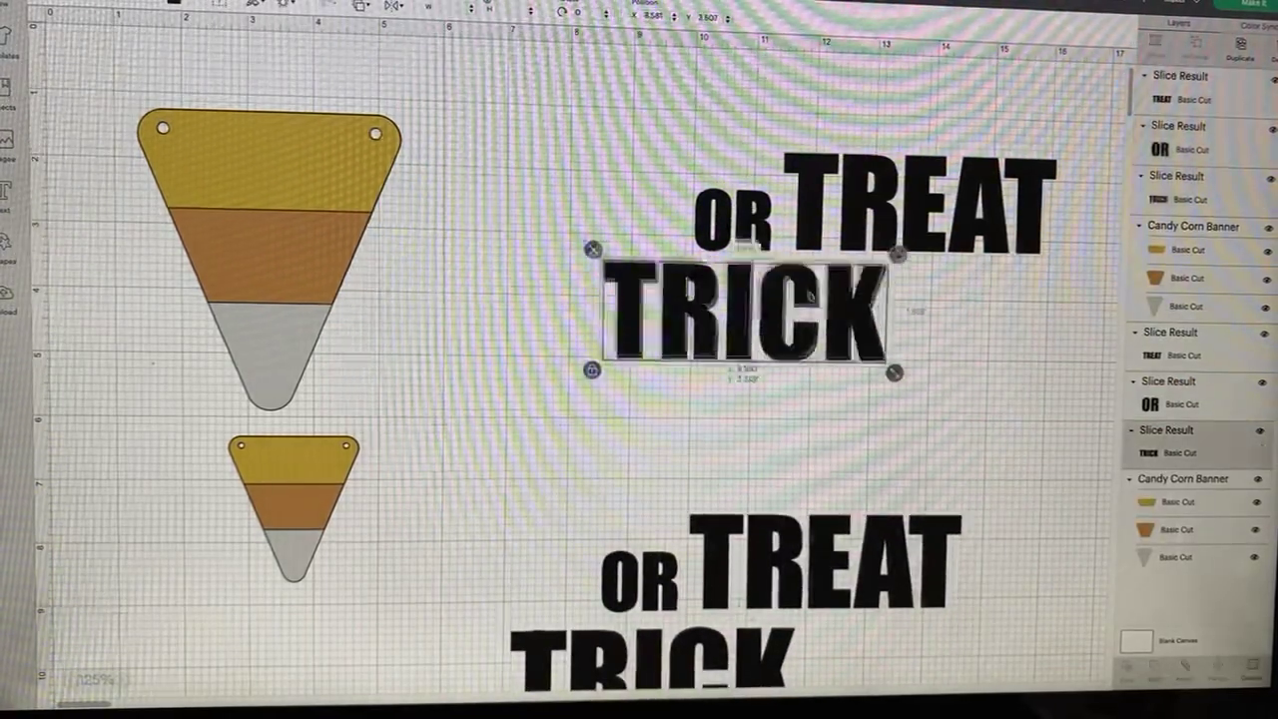
mouse_move(808, 285)
mouse_down()
mouse_move(575, 180)
mouse_move(474, 246)
mouse_up()
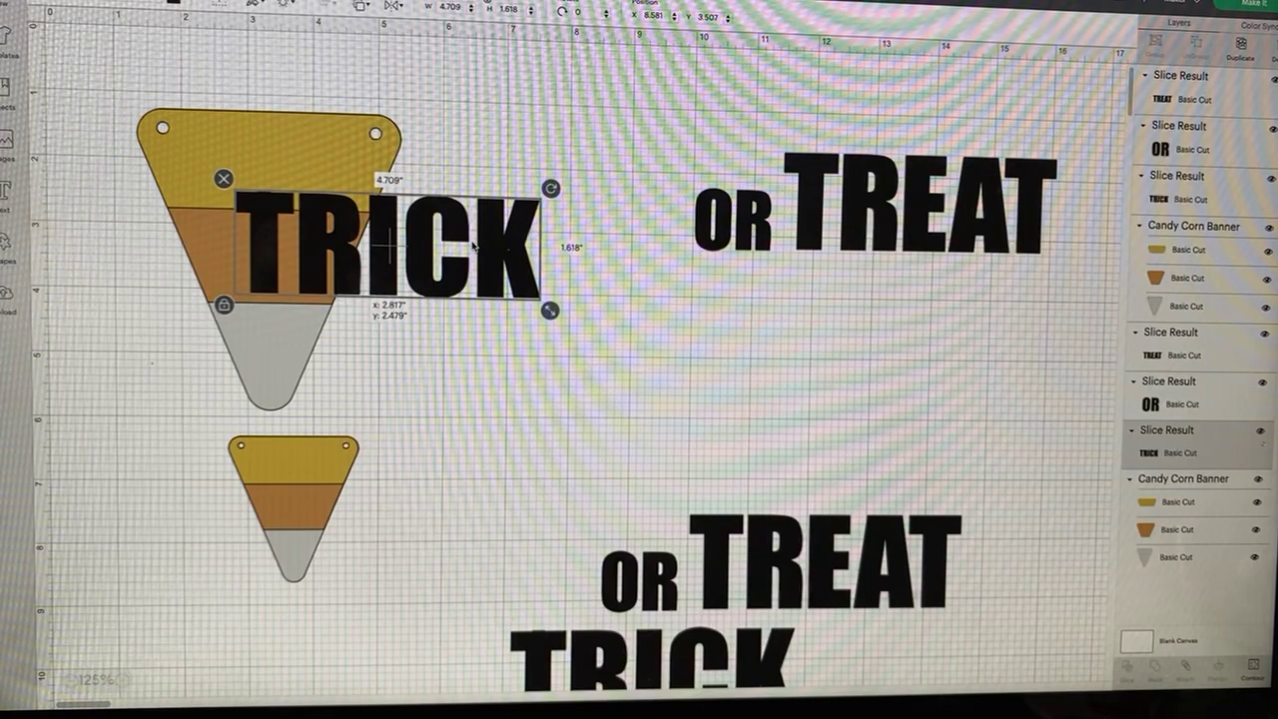
mouse_move(473, 246)
mouse_down()
mouse_move(883, 221)
mouse_move(947, 204)
mouse_up()
Step: Shift the stacked words left, enlarge them slightly, and rearrange TREAT and TRICK around OR
mouse_move(1095, 300)
mouse_down()
mouse_move(713, 116)
mouse_move(704, 135)
mouse_up()
drag(772, 162, 589, 182)
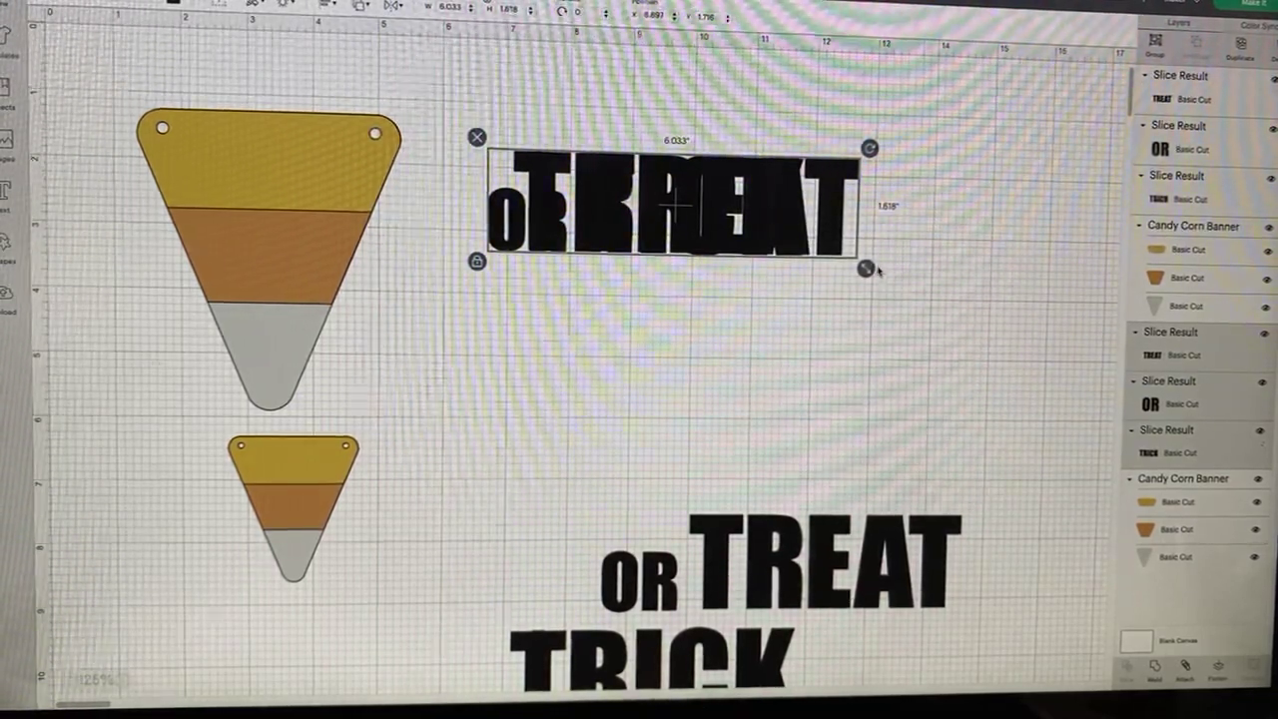
drag(867, 269, 873, 271)
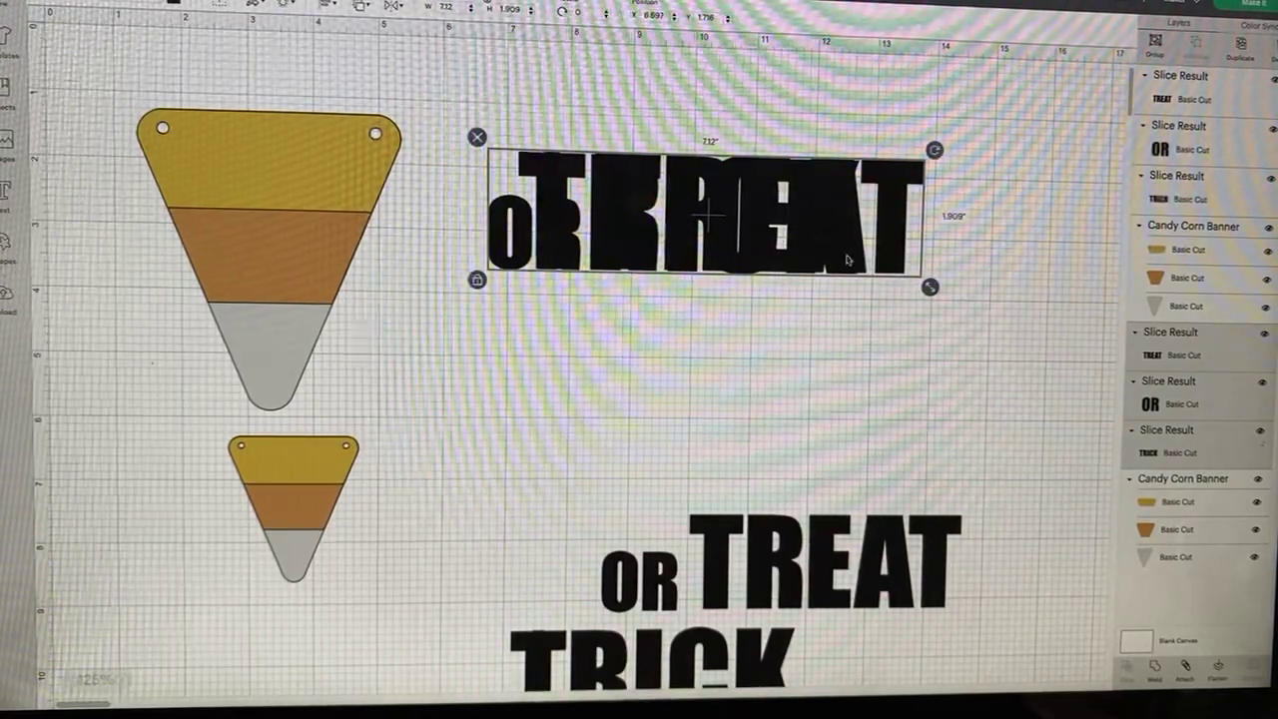
drag(759, 215, 879, 268)
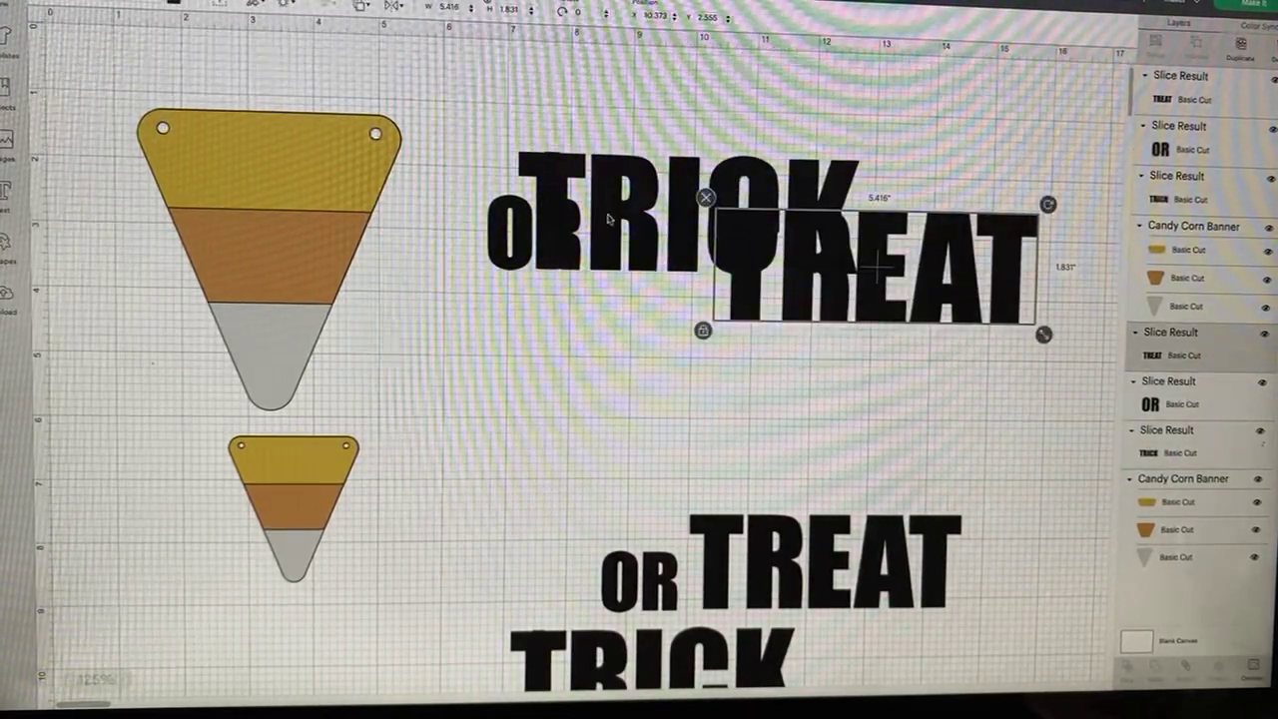
mouse_move(609, 220)
mouse_down()
mouse_move(325, 184)
mouse_move(333, 258)
mouse_up()
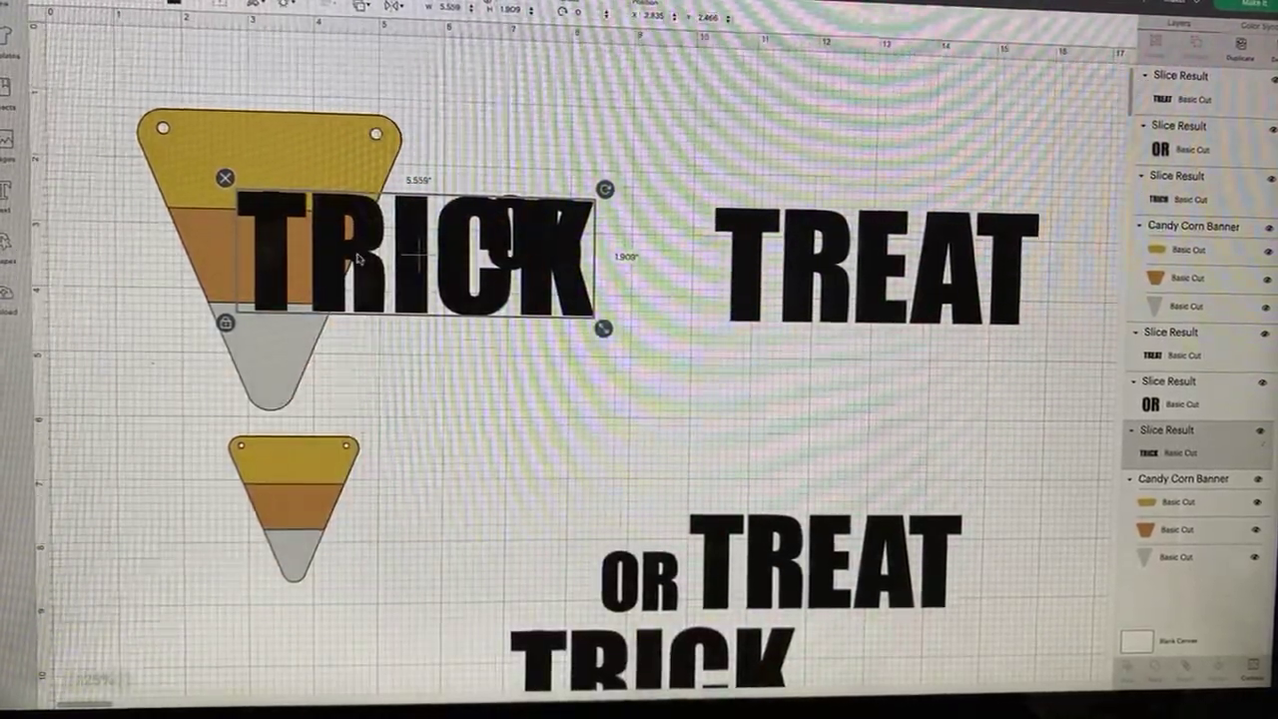
mouse_move(310, 238)
mouse_down()
mouse_move(519, 140)
mouse_move(352, 262)
mouse_move(635, 262)
mouse_up()
Step: Nudge the large candy corn and pile the lower TREAT, TRICK and OR together
drag(254, 208, 274, 195)
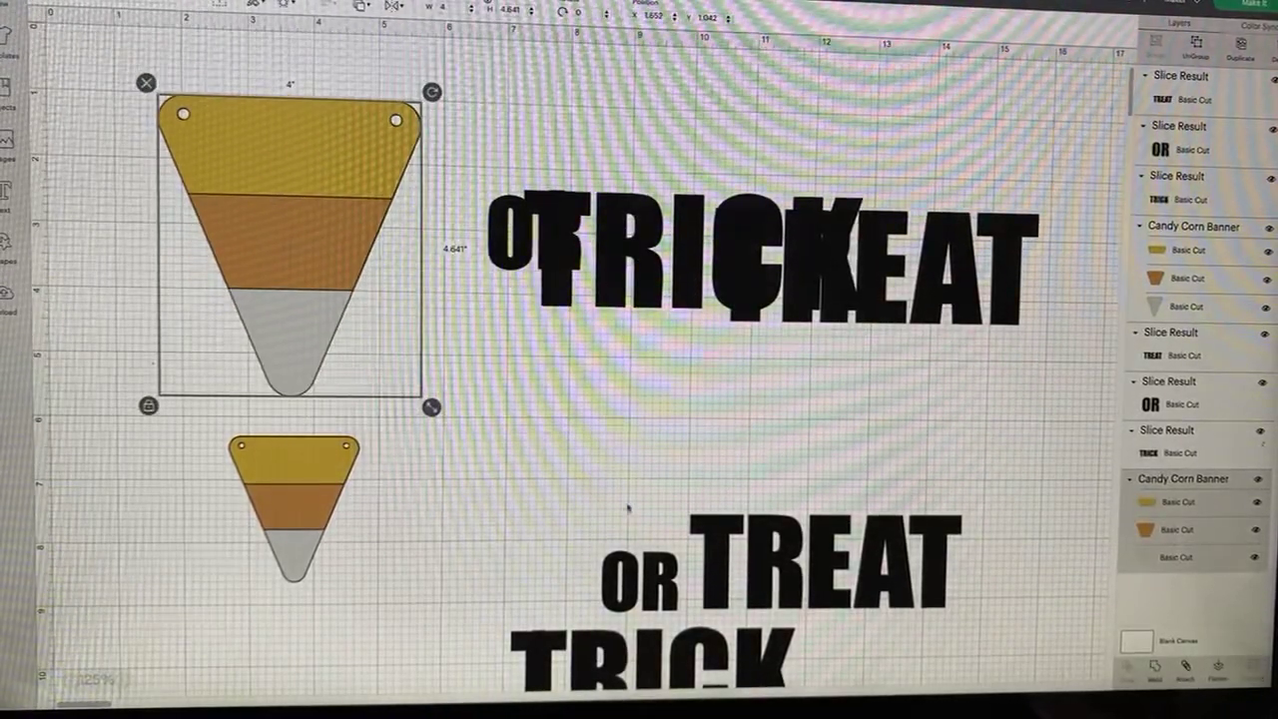
click(749, 588)
drag(749, 587, 545, 539)
mouse_move(631, 664)
mouse_down()
mouse_move(539, 506)
mouse_move(596, 500)
mouse_up()
drag(639, 591, 639, 544)
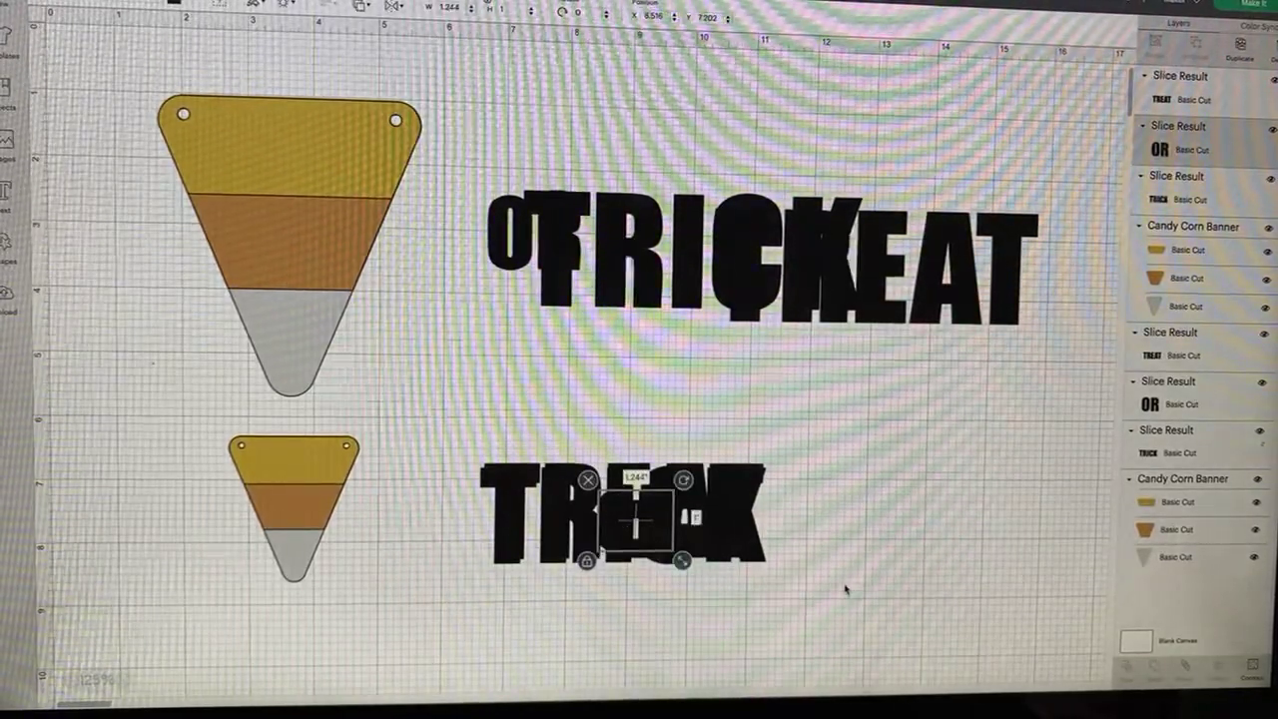
Step: Shrink the three words, set TREAT beside TRICK, and put OR on the small candy corn
drag(845, 585, 478, 458)
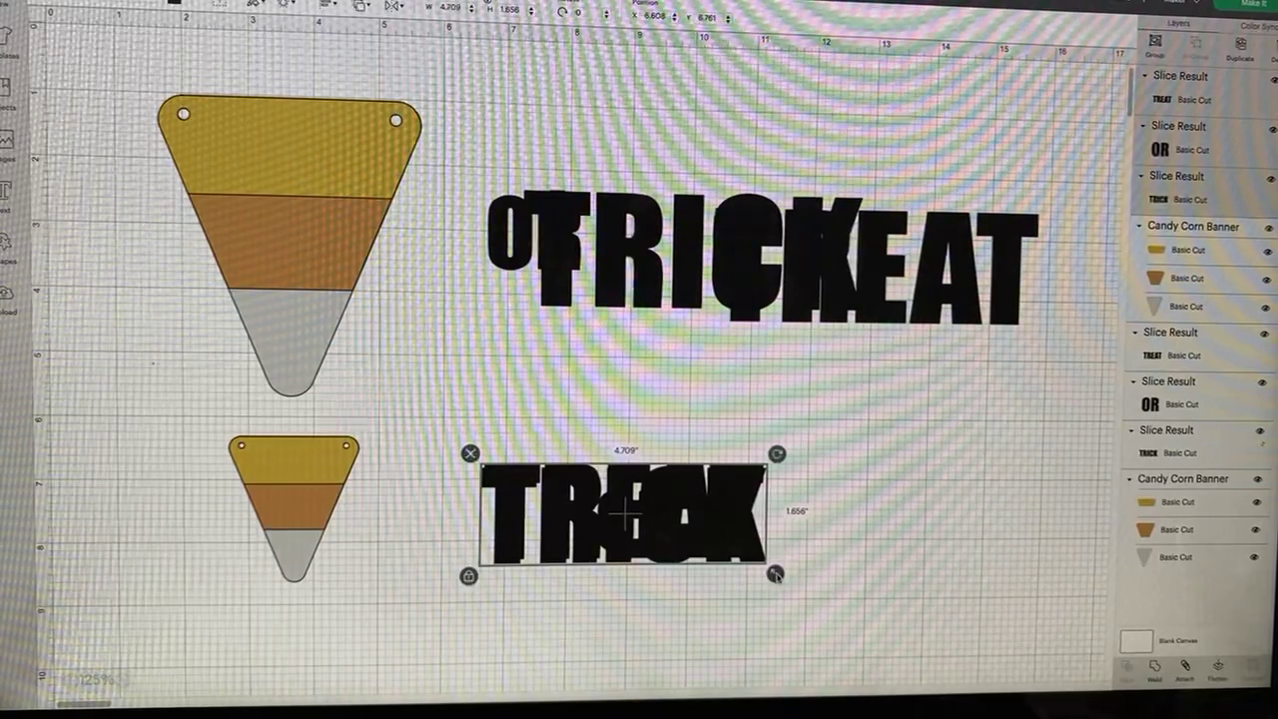
drag(776, 575, 722, 554)
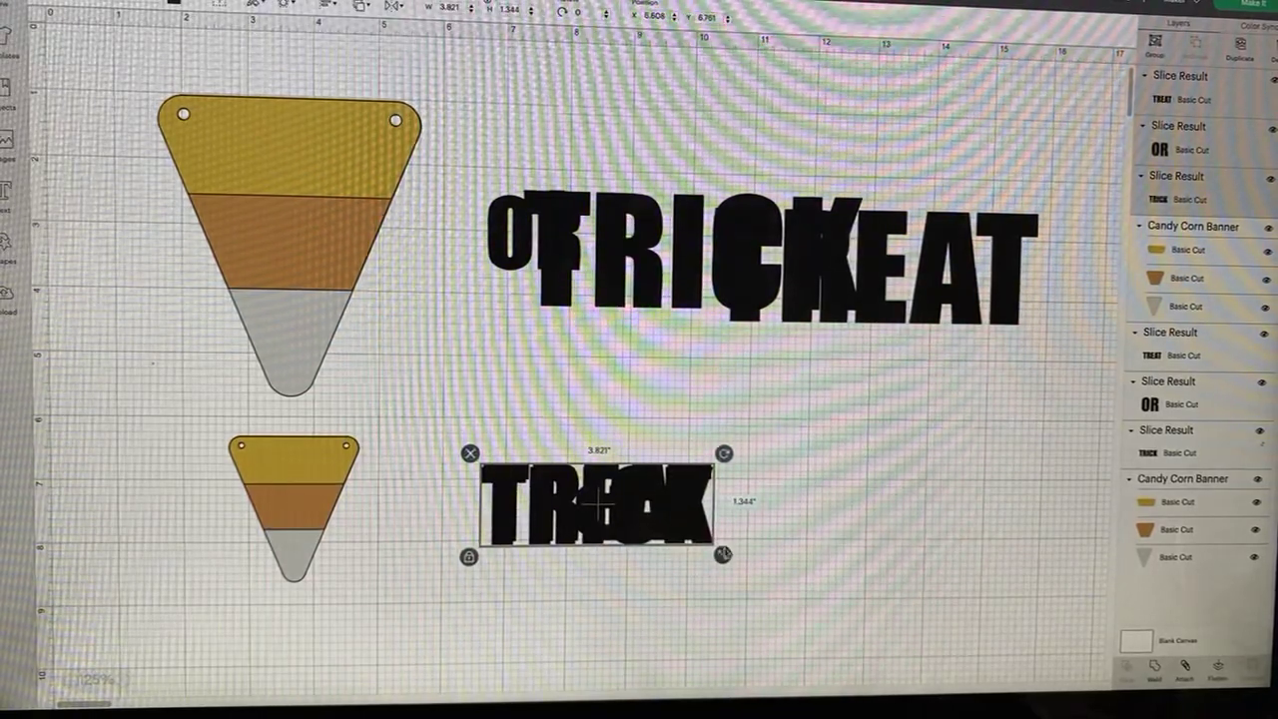
click(532, 18)
click(532, 18)
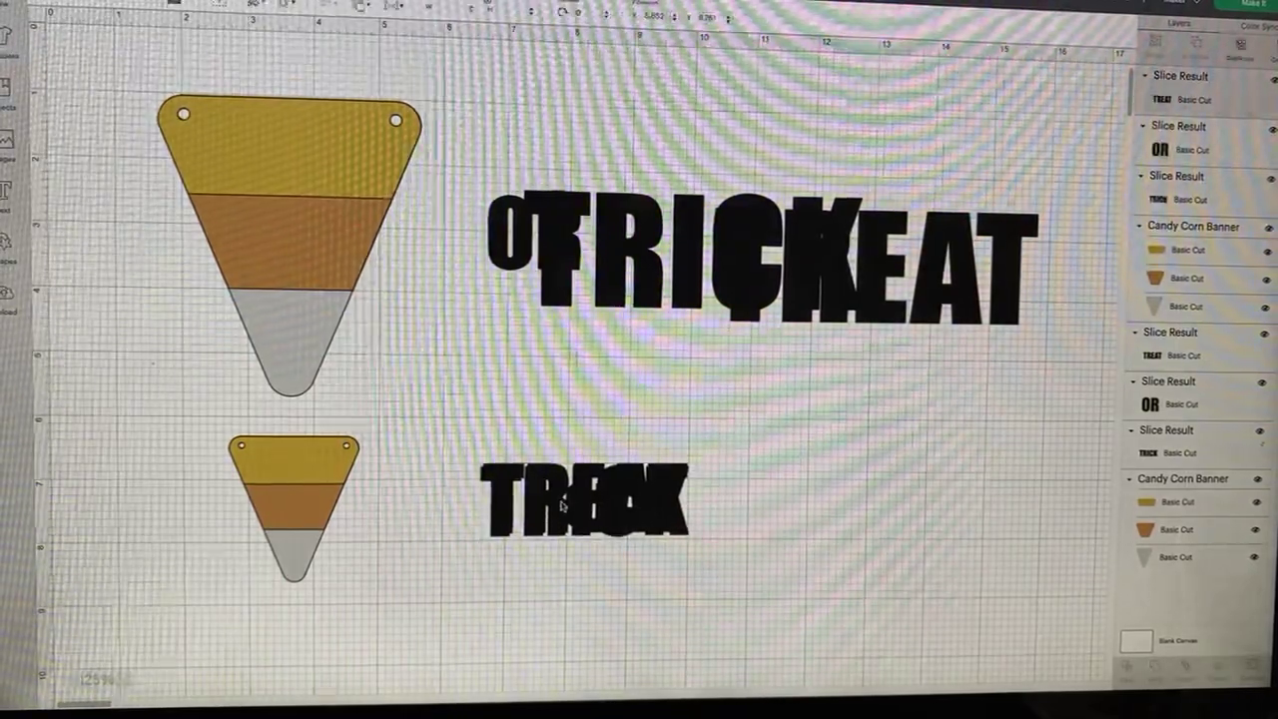
mouse_move(562, 505)
mouse_down()
mouse_move(353, 509)
mouse_move(849, 505)
mouse_up()
mouse_move(564, 500)
mouse_down()
mouse_move(564, 537)
mouse_move(272, 494)
mouse_up()
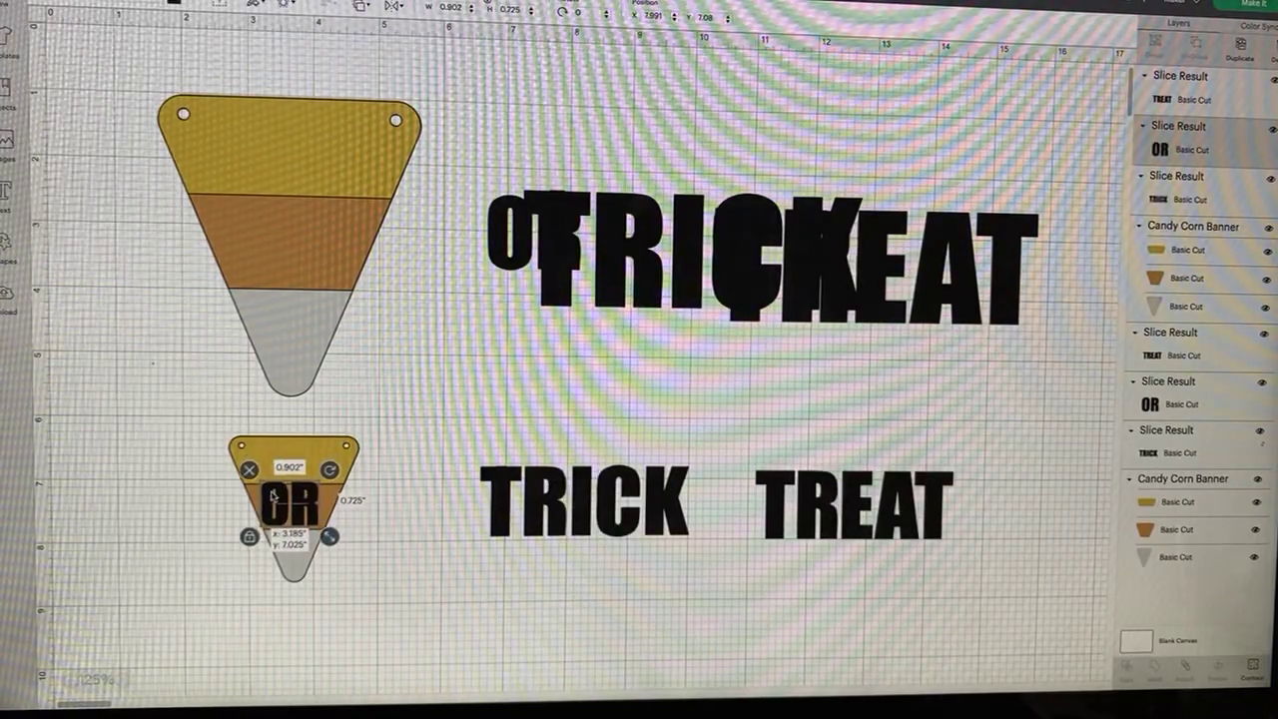
drag(271, 496, 780, 496)
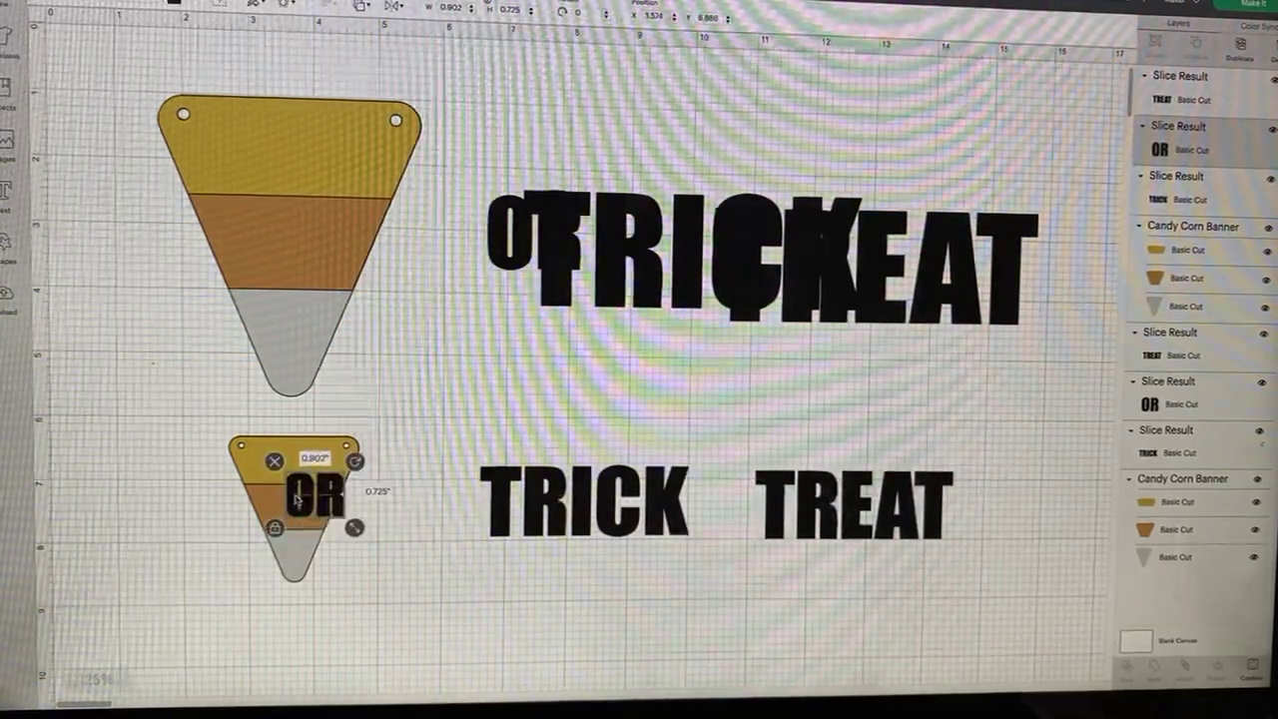
Step: Place OR between TRICK and TREAT and move the small candy corn below TREAT
drag(322, 502, 289, 500)
drag(252, 150, 308, 142)
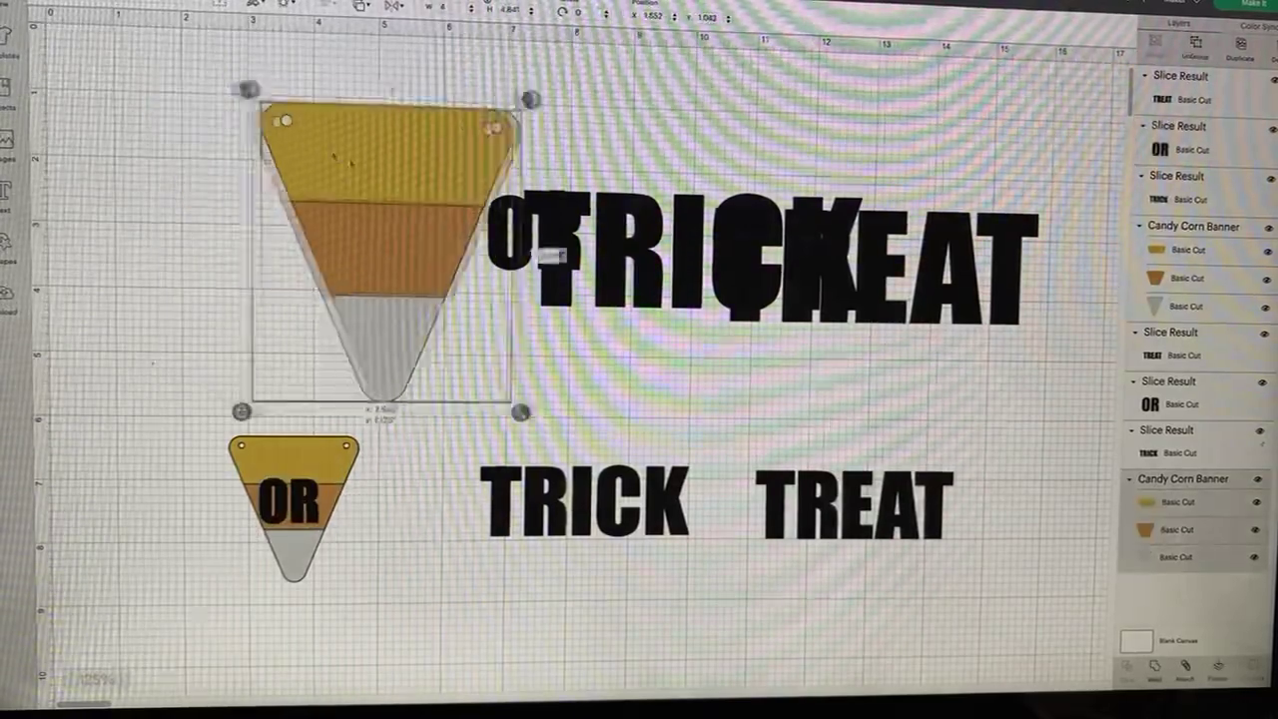
mouse_move(289, 499)
mouse_down()
mouse_move(707, 557)
mouse_move(715, 511)
mouse_up()
drag(295, 510, 789, 561)
Step: Duplicate the large candy corn pennant three times to build a stack
click(284, 244)
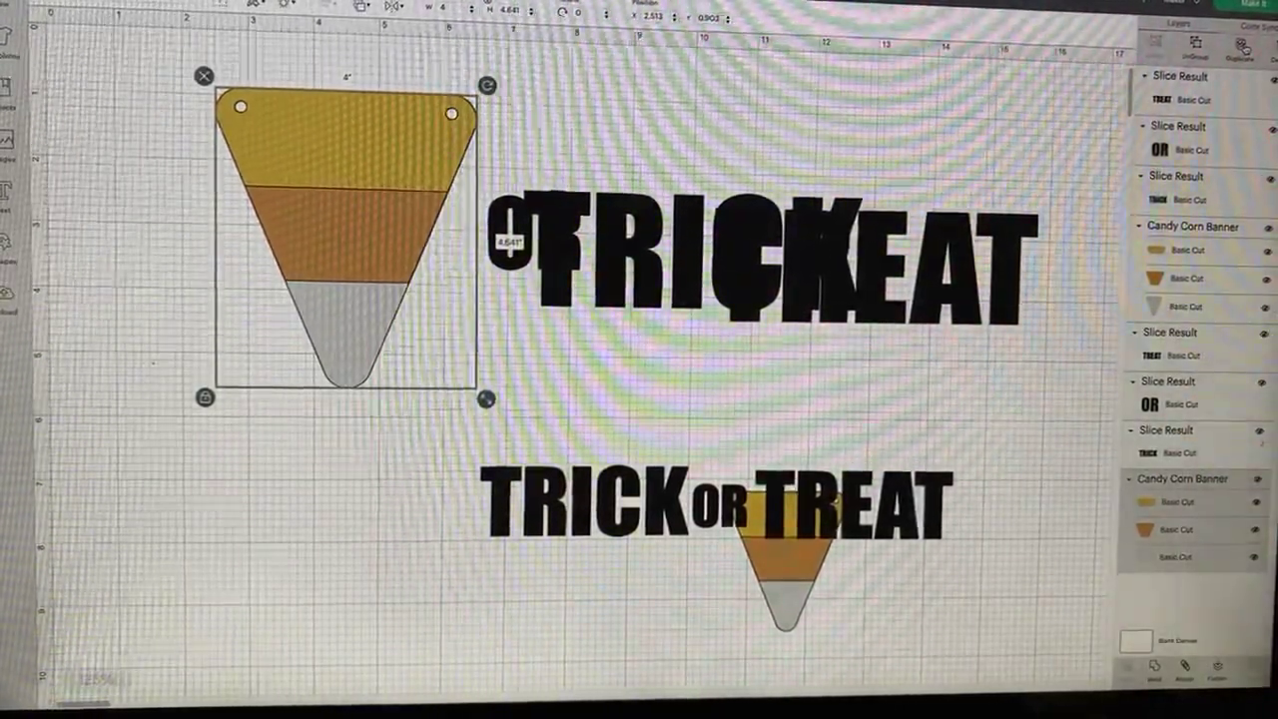
click(1242, 45)
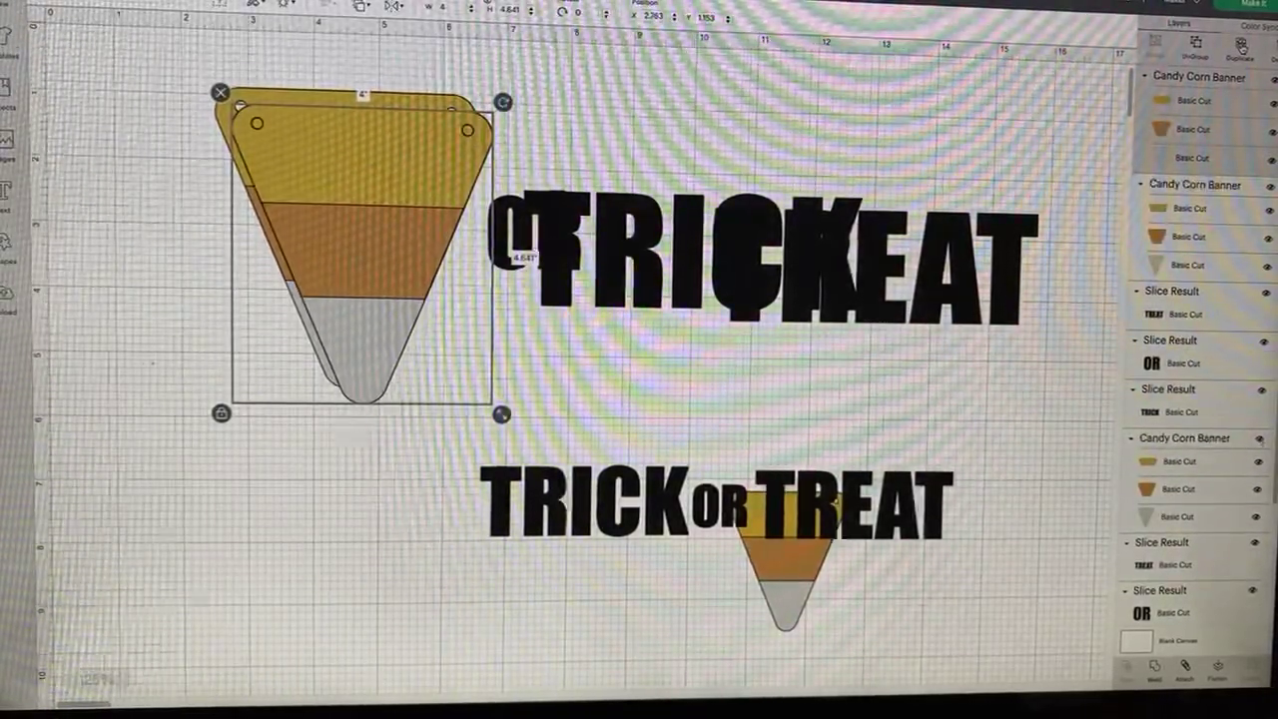
click(1241, 45)
click(1241, 45)
Step: Move TRICK and TREAT together at lower left, with the small candy corn beside them
drag(584, 504, 456, 586)
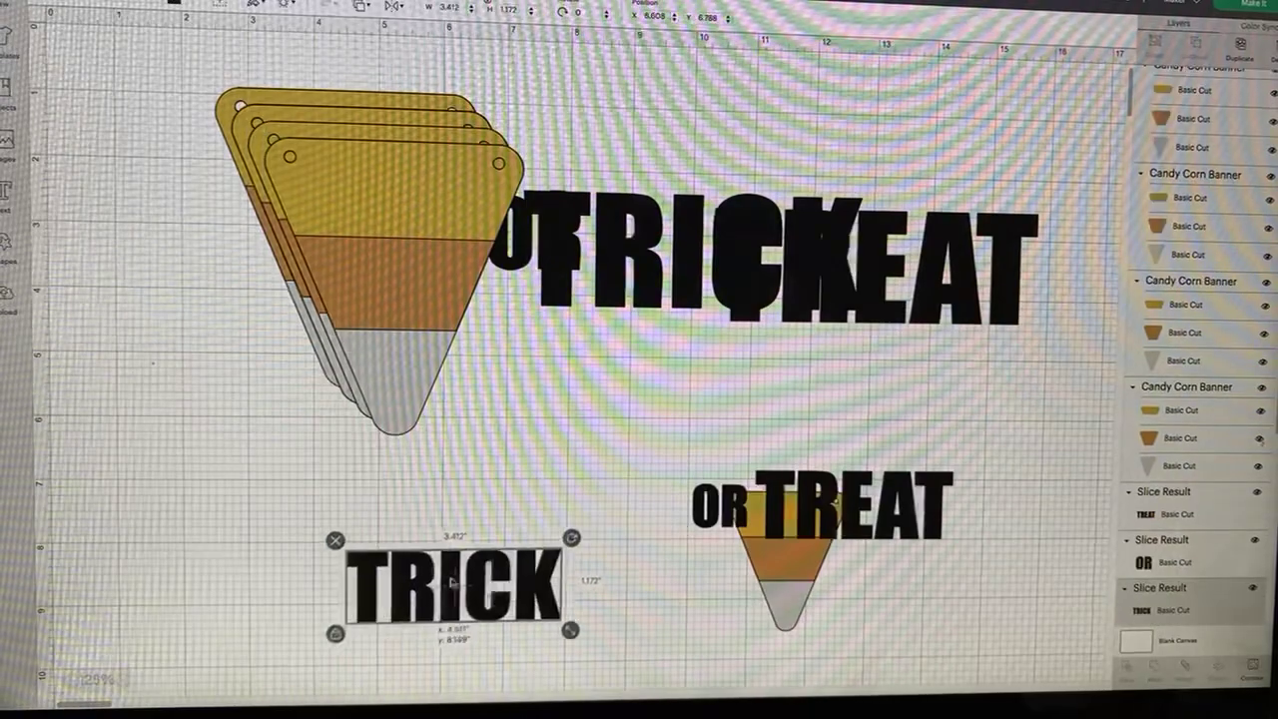
mouse_move(826, 530)
mouse_down()
mouse_move(660, 577)
mouse_move(504, 574)
mouse_up()
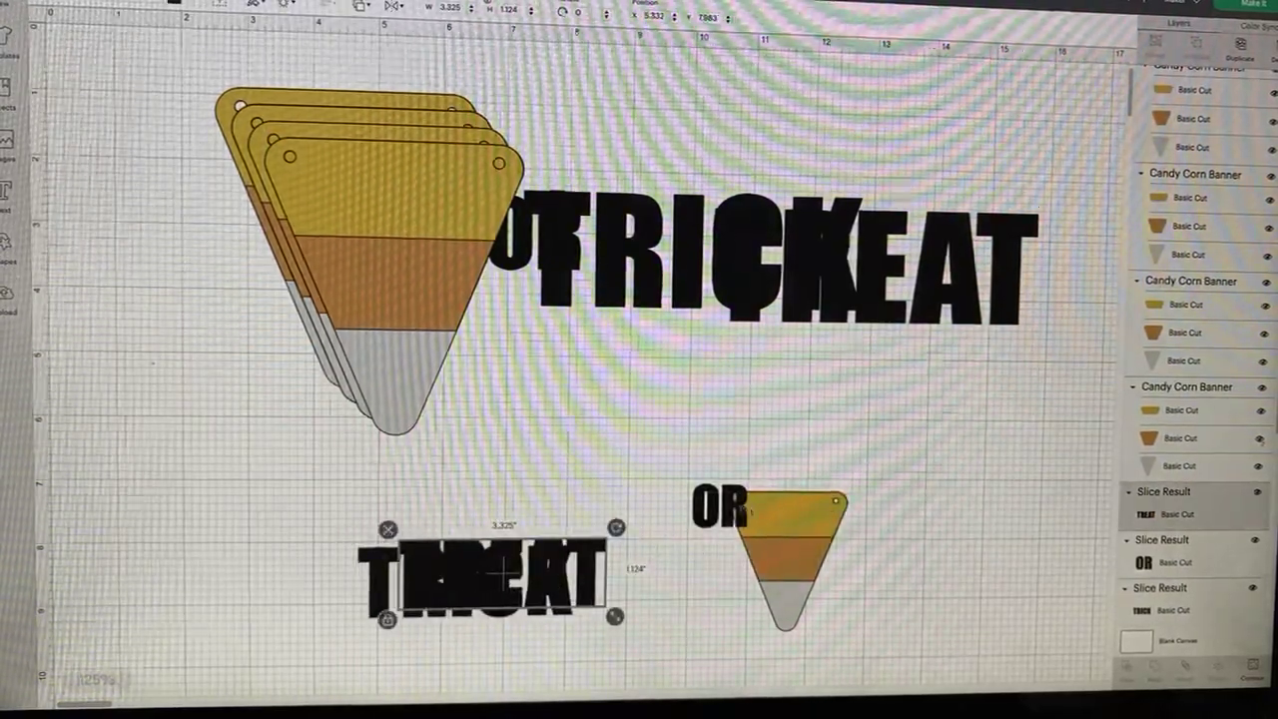
drag(804, 561, 709, 572)
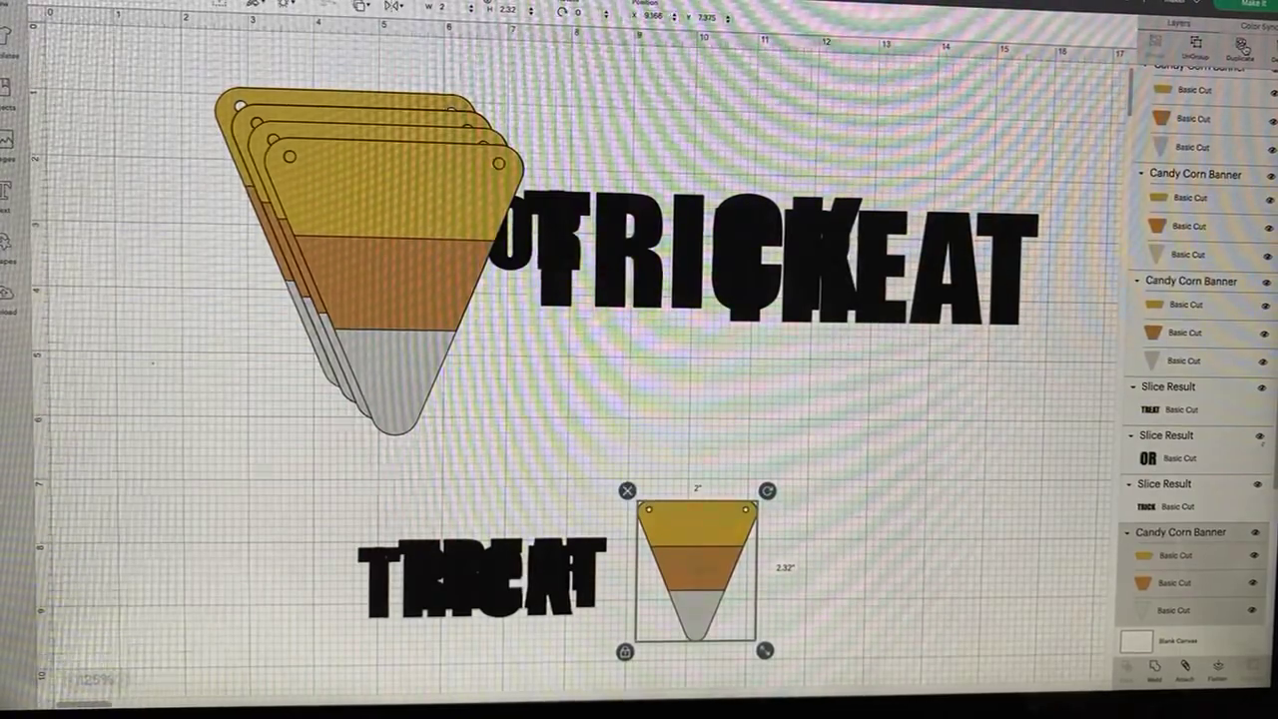
Step: Duplicate the small candy corn and spread the copies into an overlapping row
click(1242, 47)
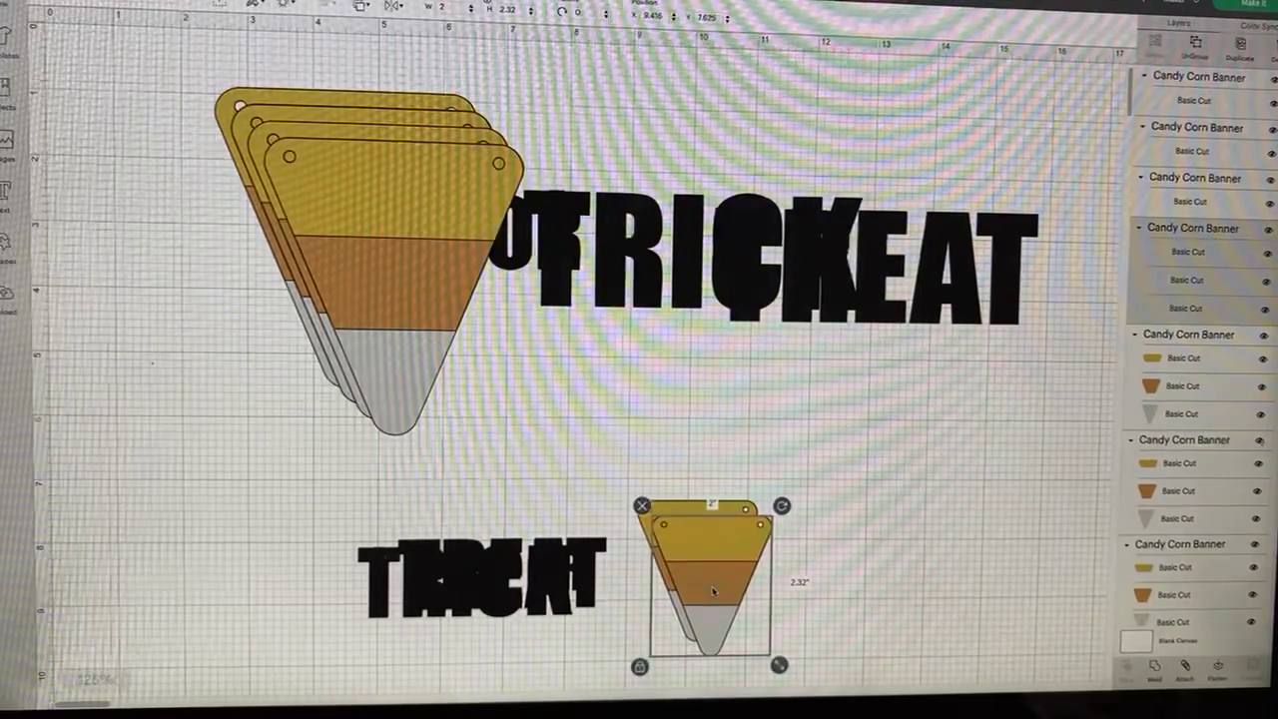
drag(713, 592, 796, 584)
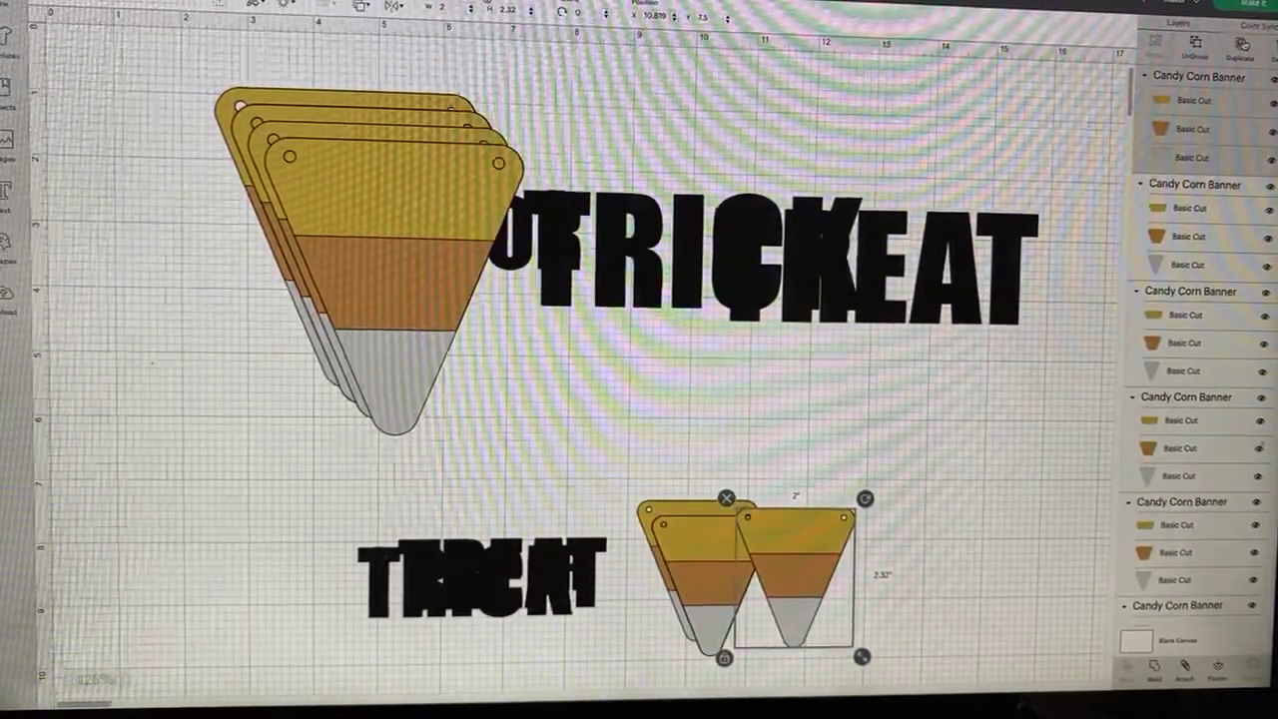
drag(744, 348, 800, 431)
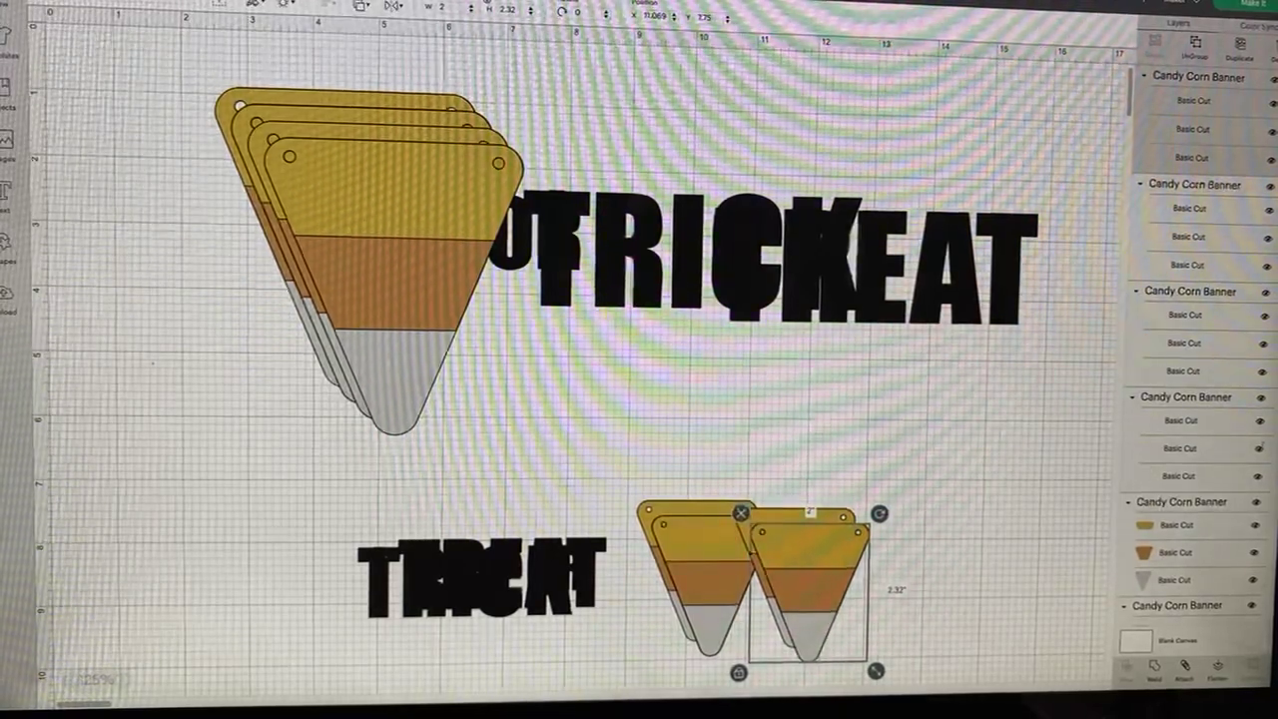
mouse_move(809, 589)
mouse_down()
mouse_move(734, 556)
mouse_move(642, 561)
mouse_up()
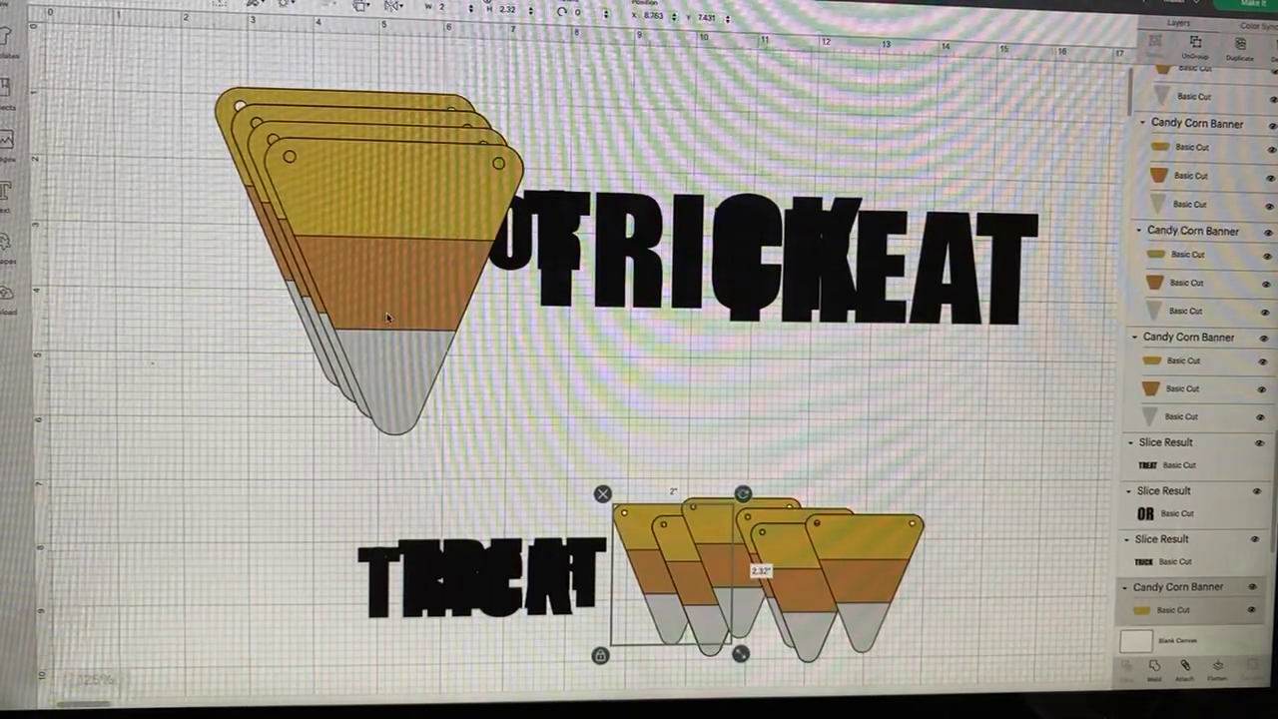
drag(387, 318, 368, 298)
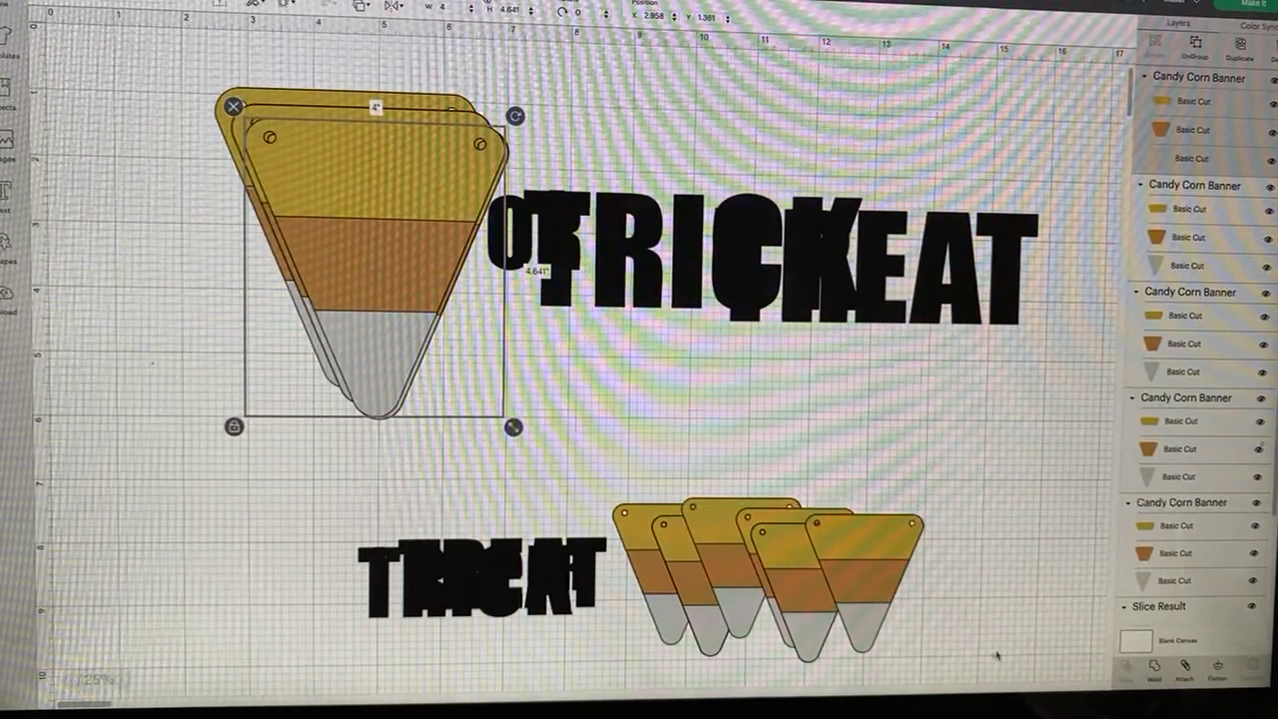
drag(1002, 653, 320, 509)
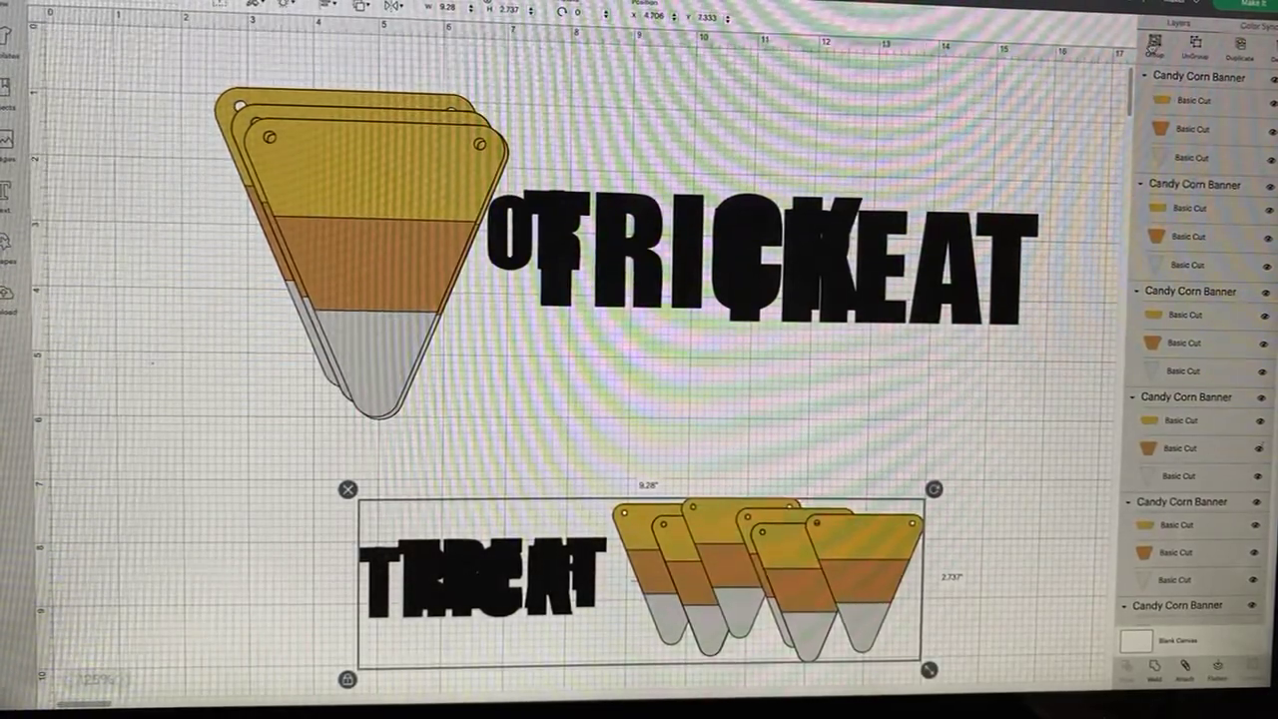
Step: Group the bottom words with the small pennants, and group the top pennants and text
key(ctrl+g)
drag(1038, 333, 210, 89)
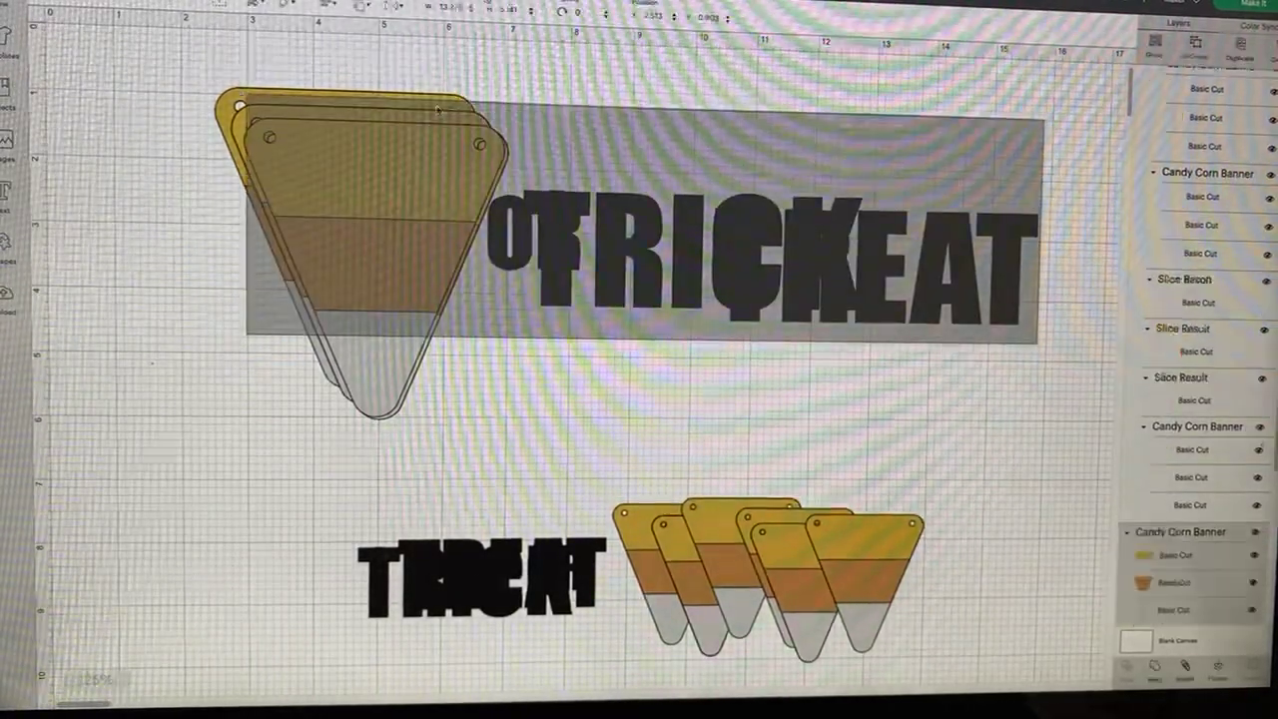
key(ctrl+g)
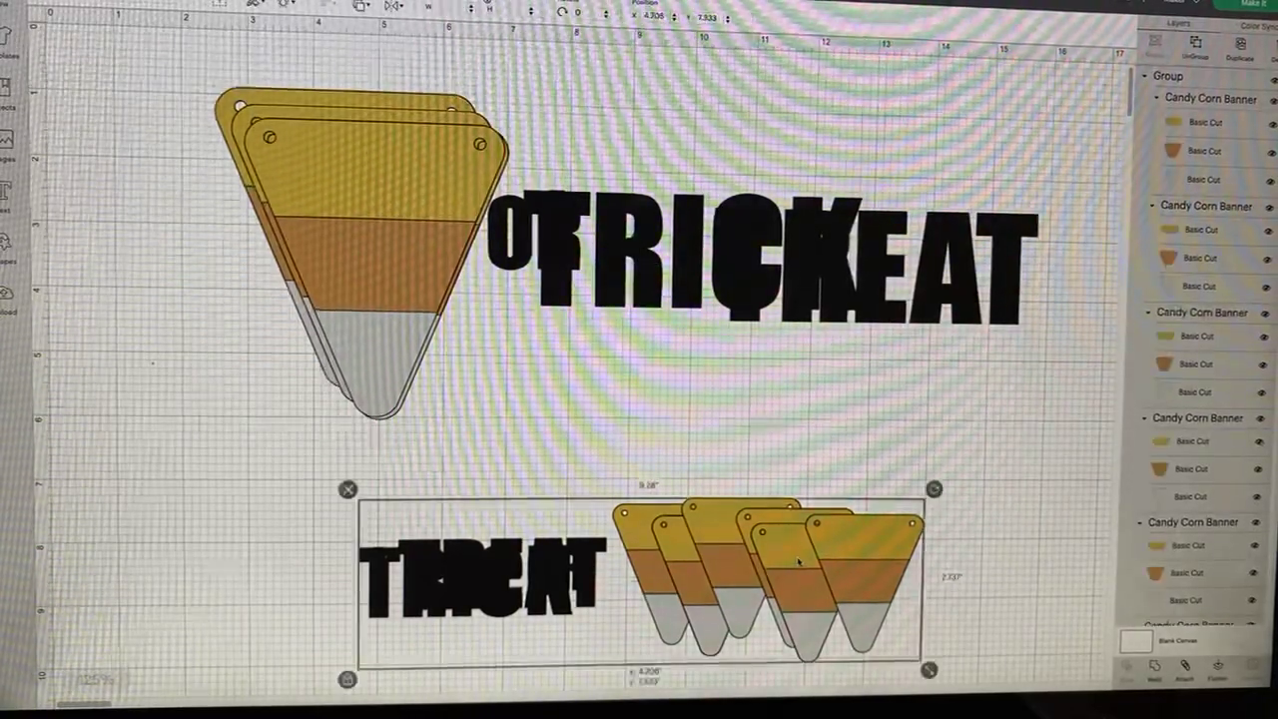
drag(479, 574, 501, 597)
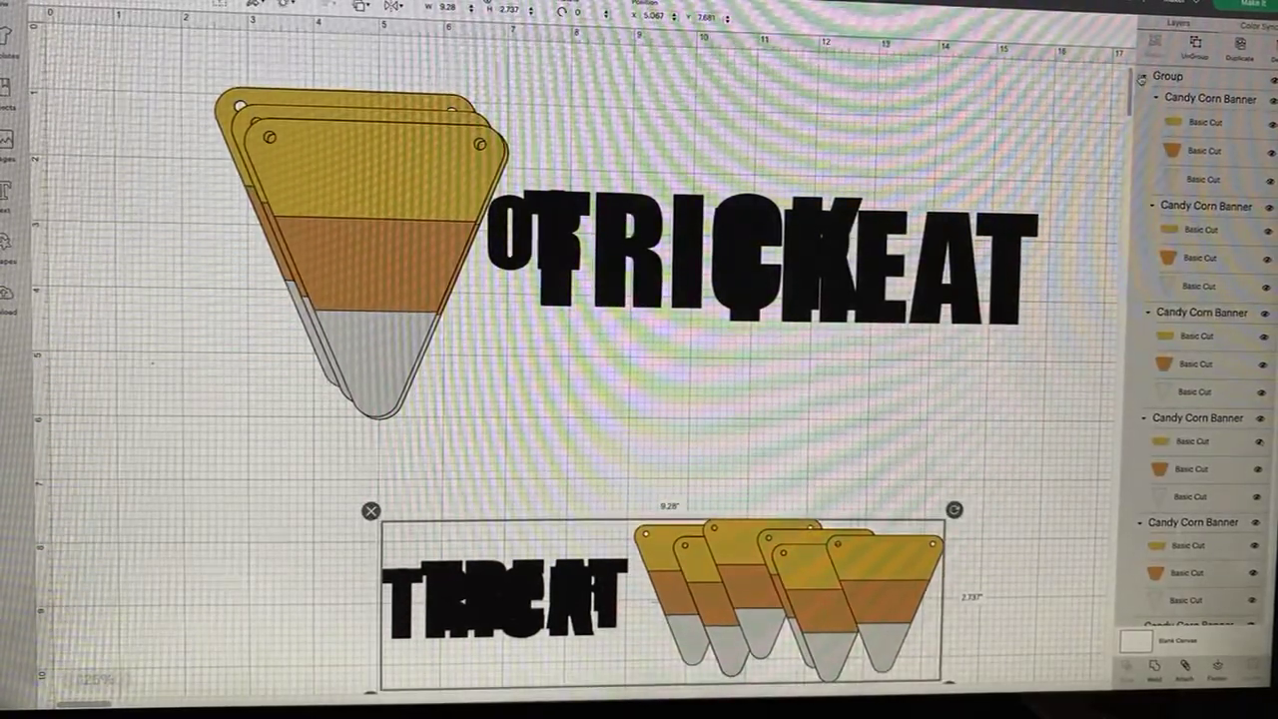
Step: Hide the small-pennant group in Layers and close the mat preview
click(1141, 78)
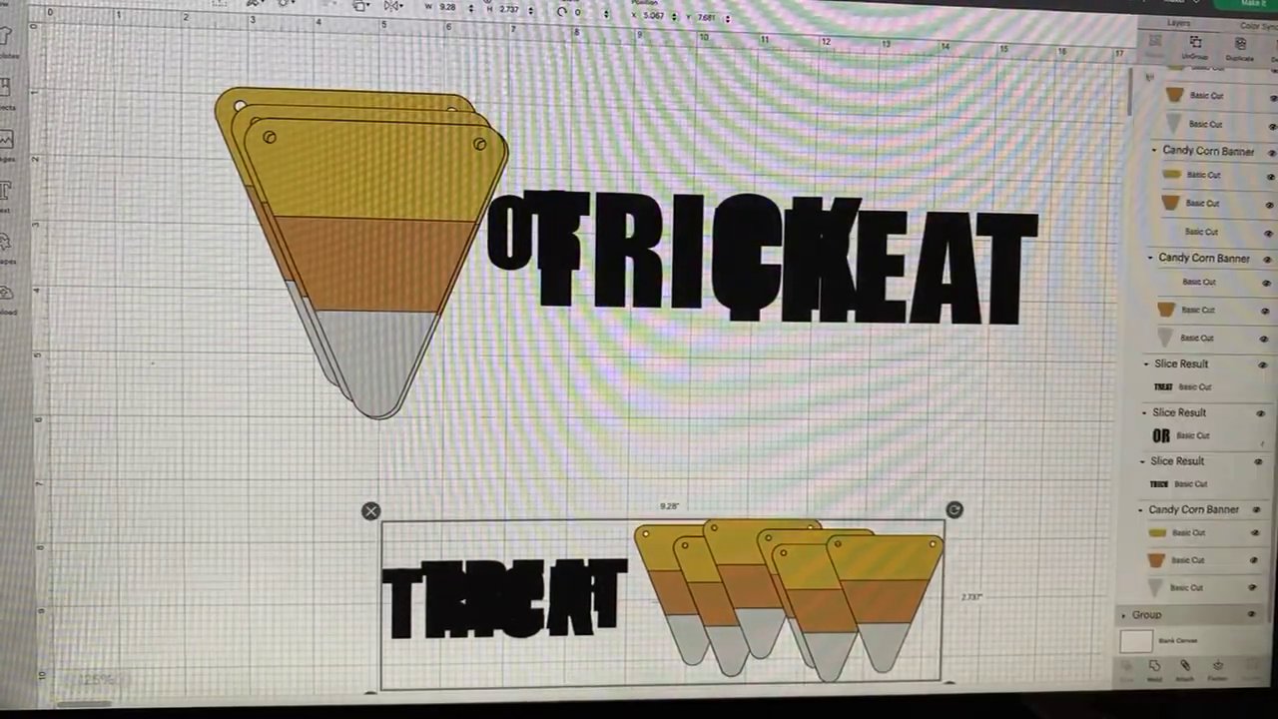
click(1253, 615)
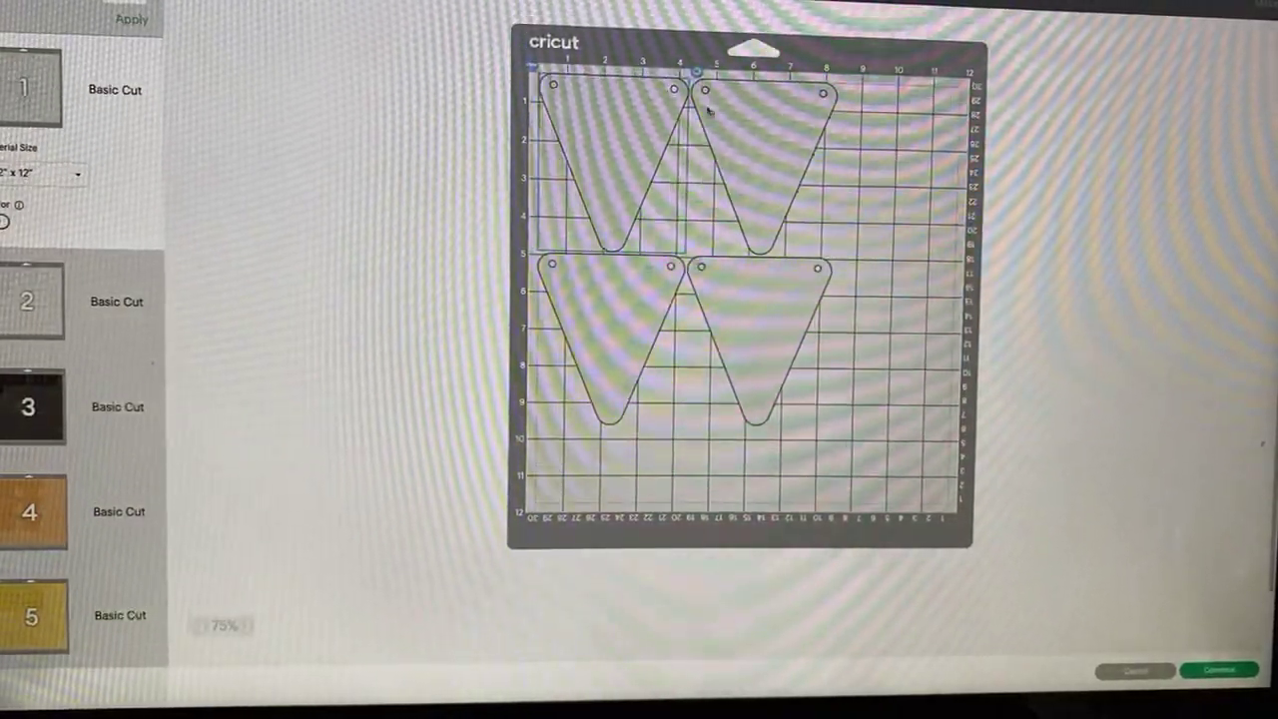
click(1151, 676)
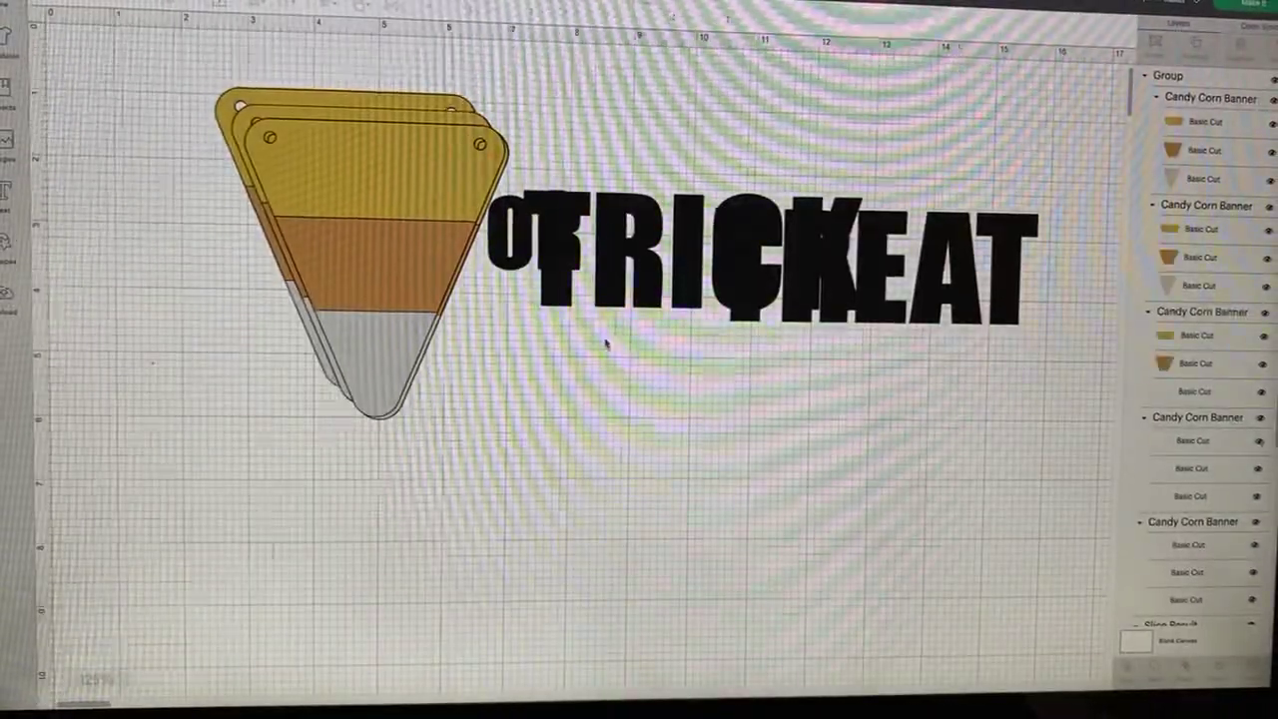
Step: Select the front large candy corn and duplicate it four more times
click(640, 262)
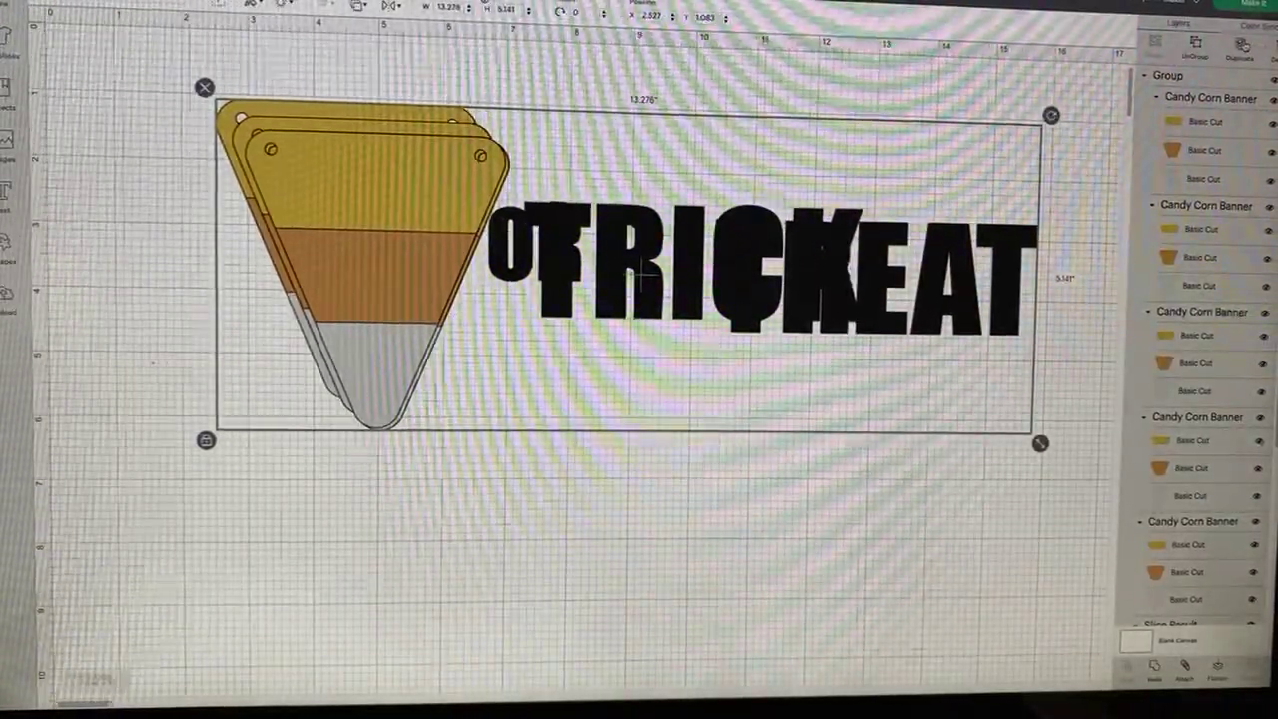
click(621, 156)
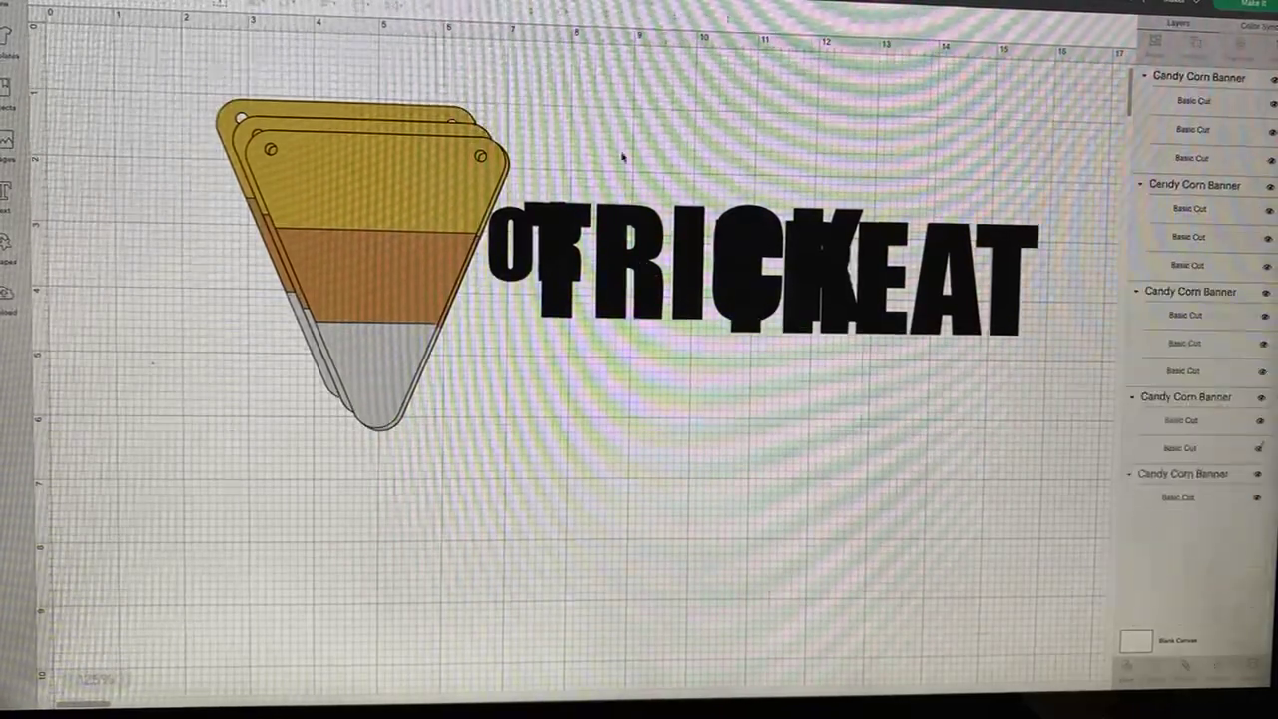
click(400, 200)
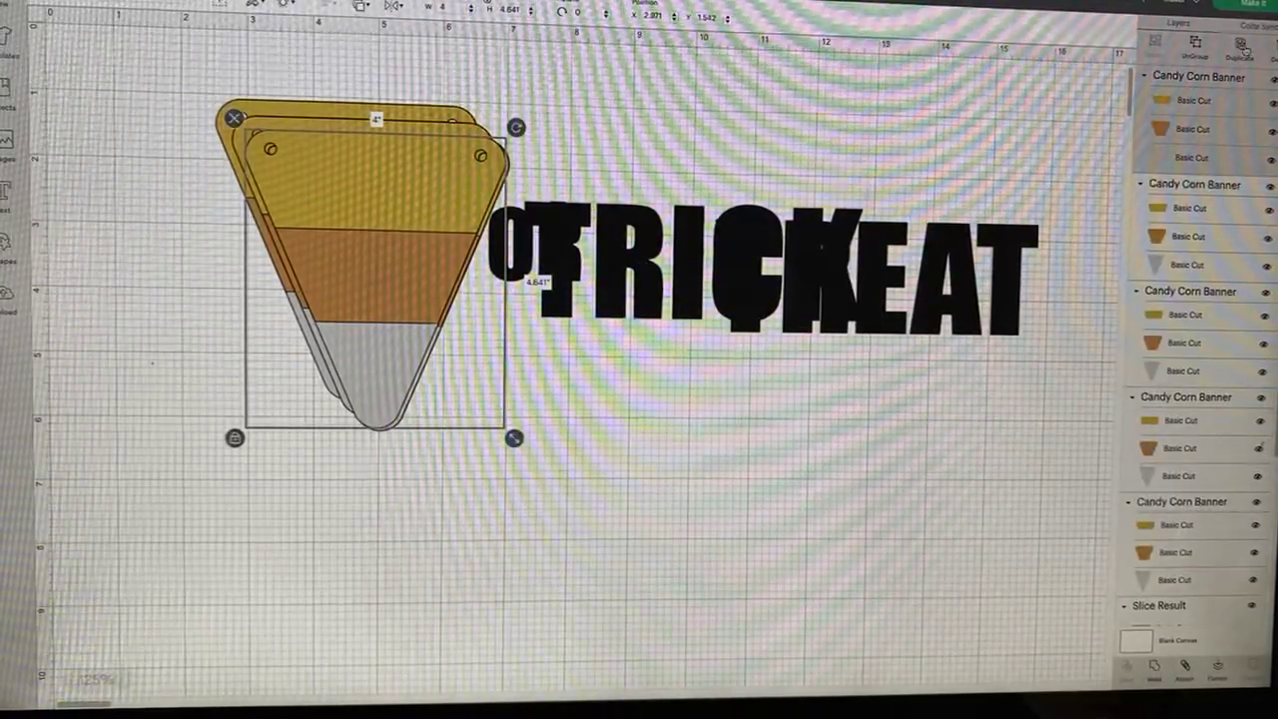
click(1240, 45)
click(1240, 45)
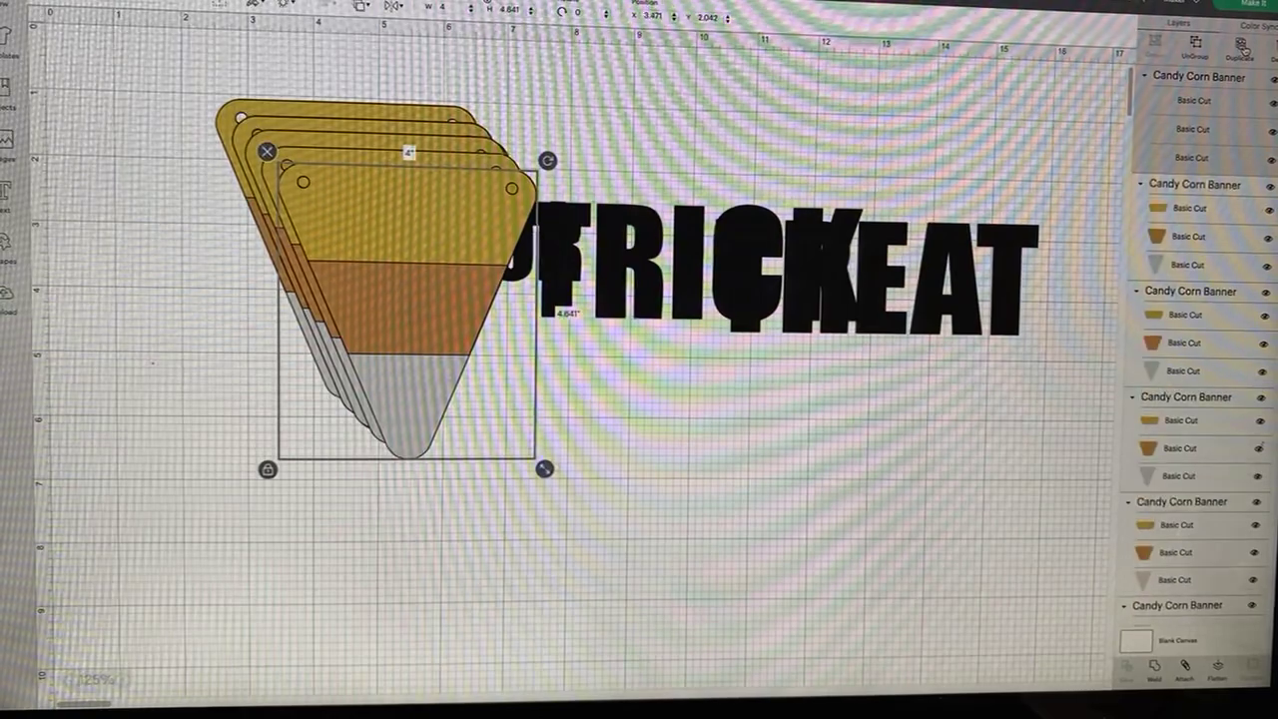
click(1241, 45)
click(1240, 45)
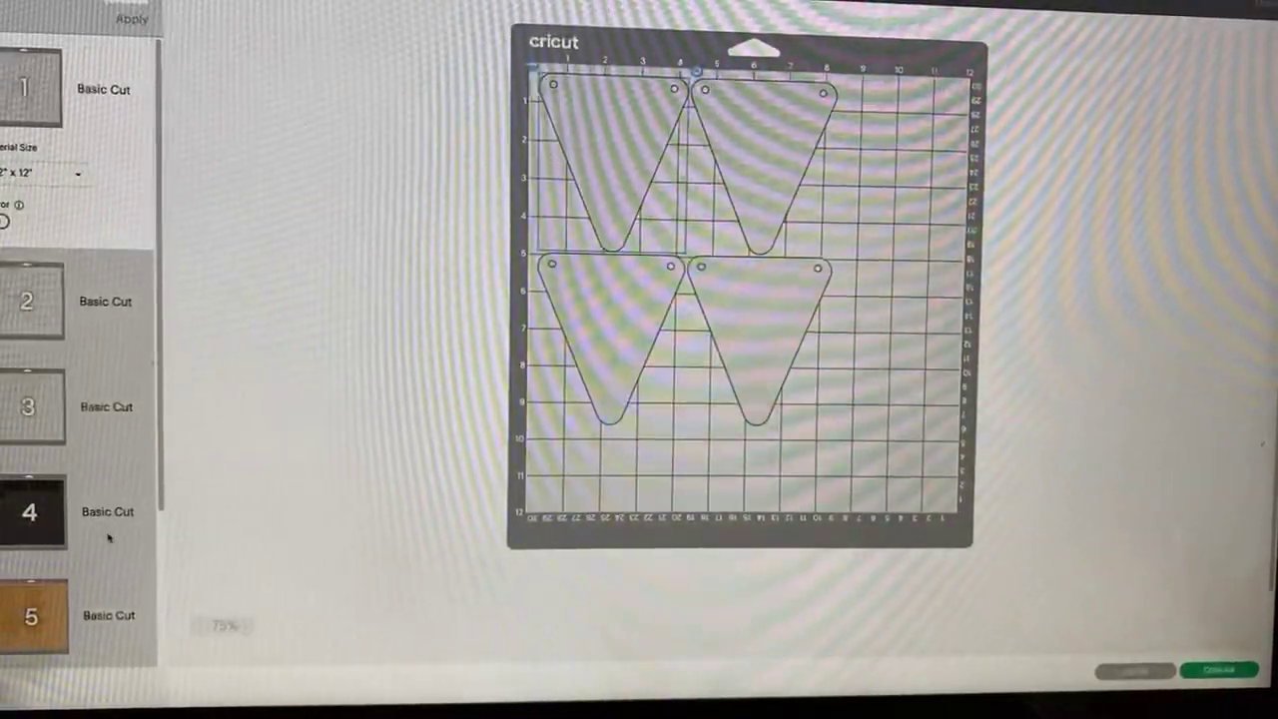
Step: On mat 4, shift TREAT right and OR beneath TRICK, then return to mat 1
click(97, 520)
drag(808, 126, 844, 129)
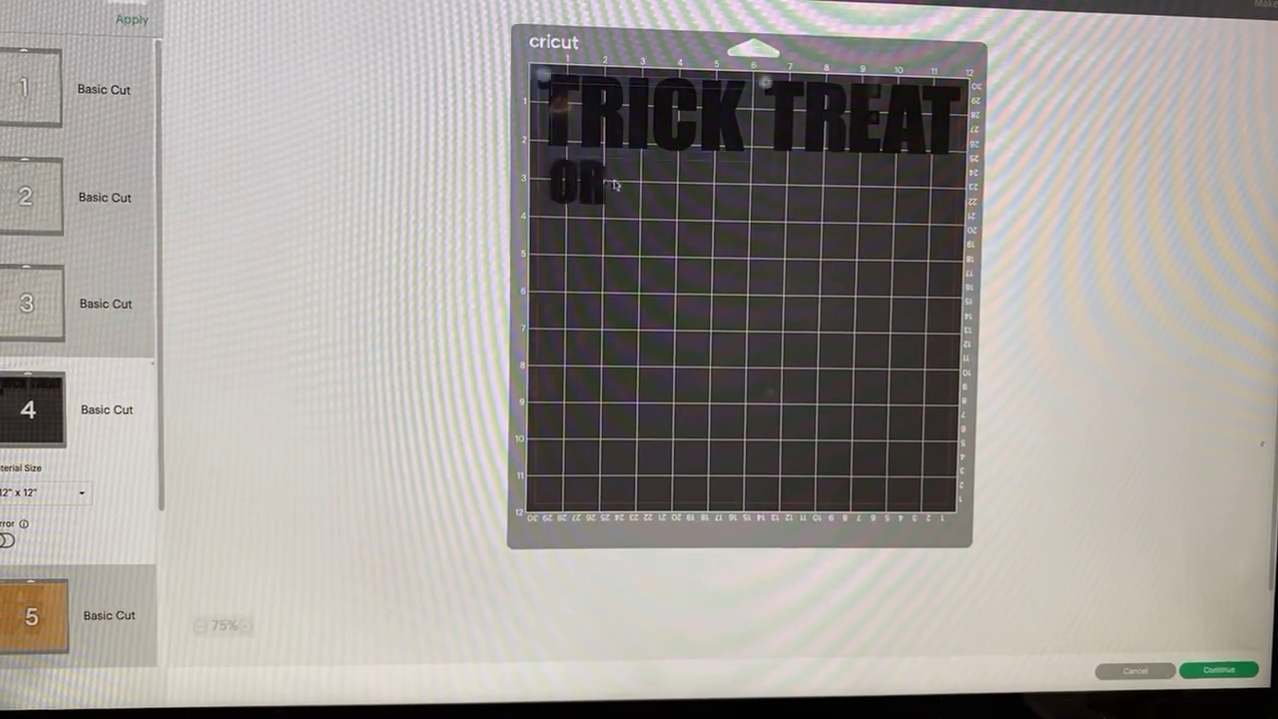
drag(579, 185, 550, 177)
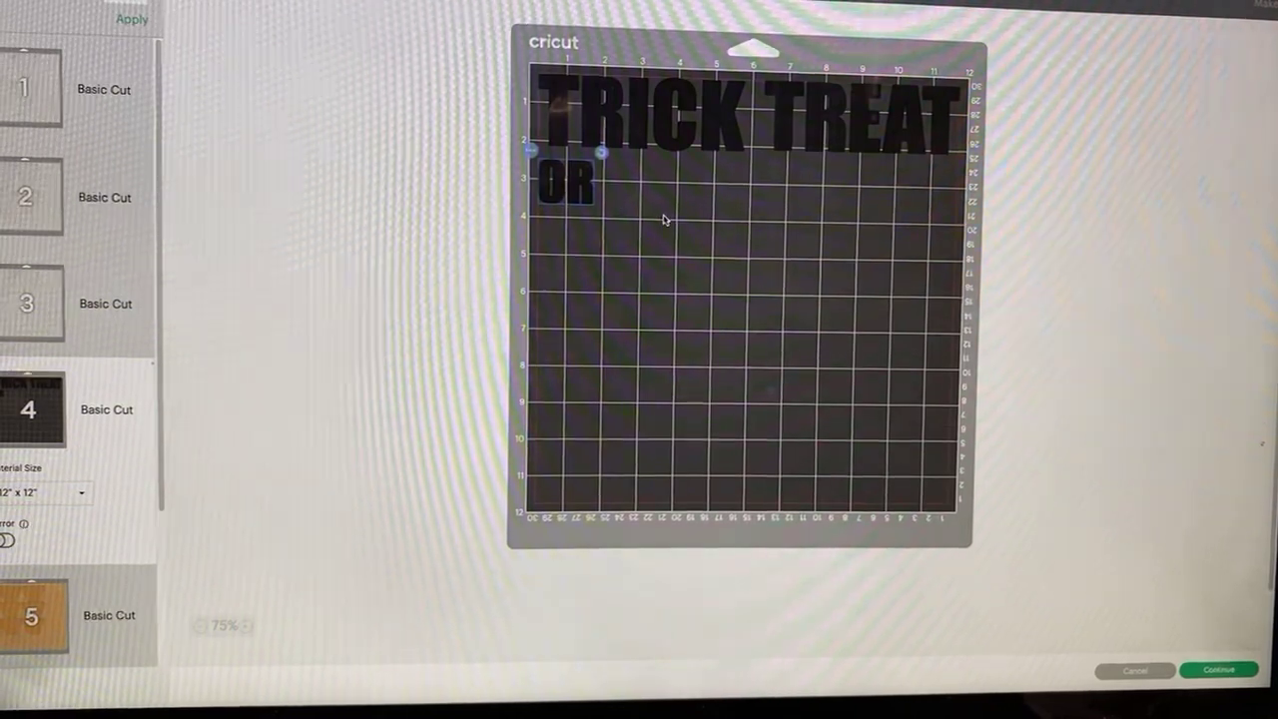
click(111, 116)
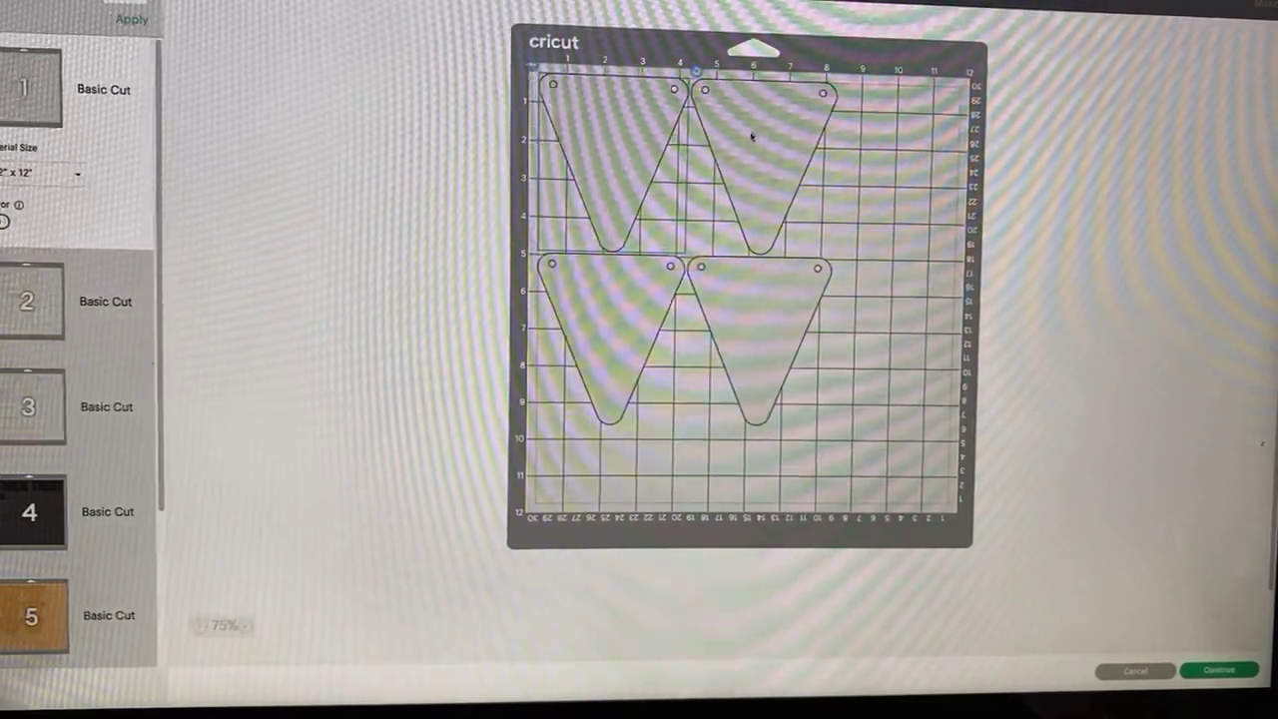
Step: Rearrange and rotate mat 1's pennants into an upright-and-inverted top row
drag(746, 141, 902, 129)
drag(739, 378, 702, 286)
mouse_move(833, 163)
mouse_down()
mouse_move(865, 186)
mouse_move(845, 260)
mouse_move(819, 283)
mouse_up()
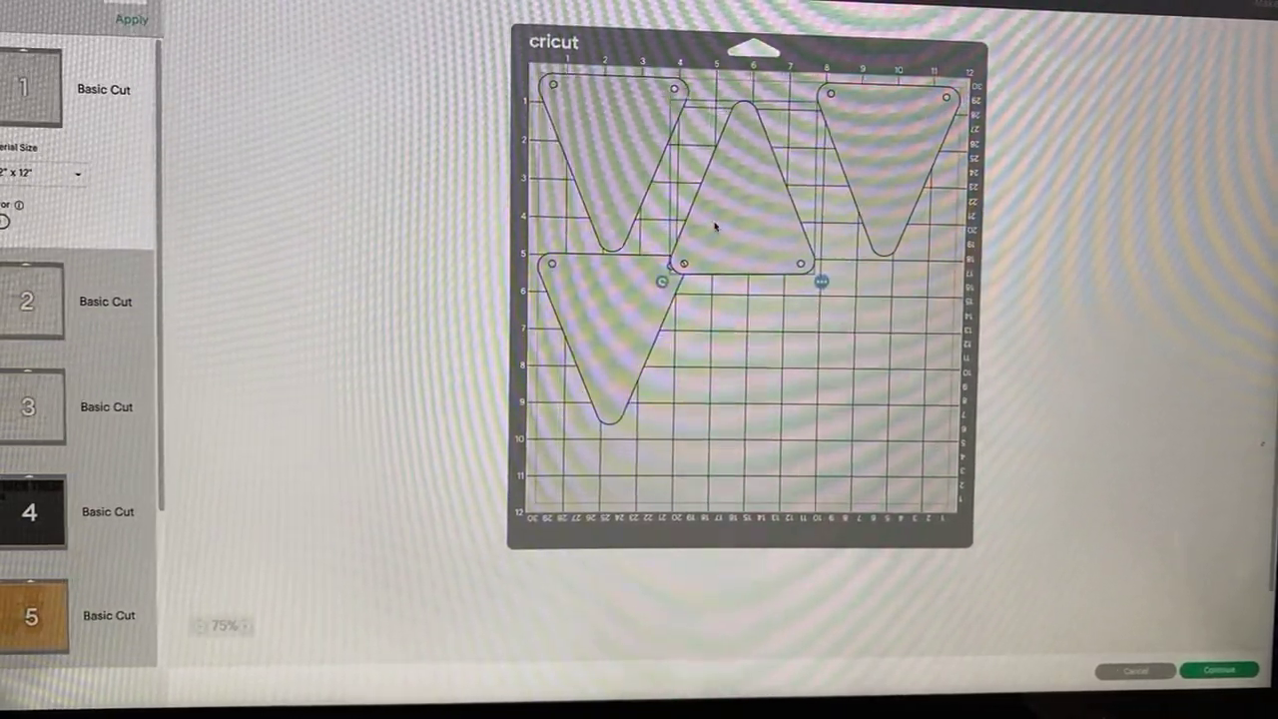
drag(747, 251, 750, 203)
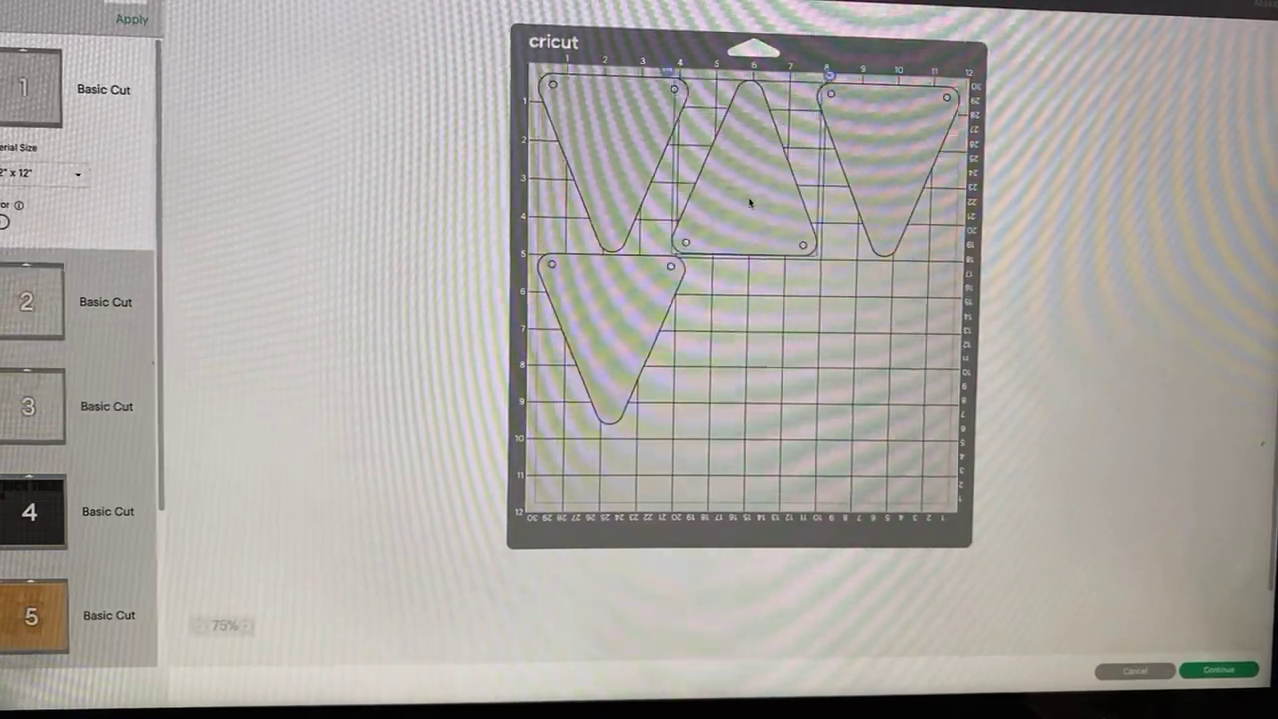
drag(665, 303, 664, 320)
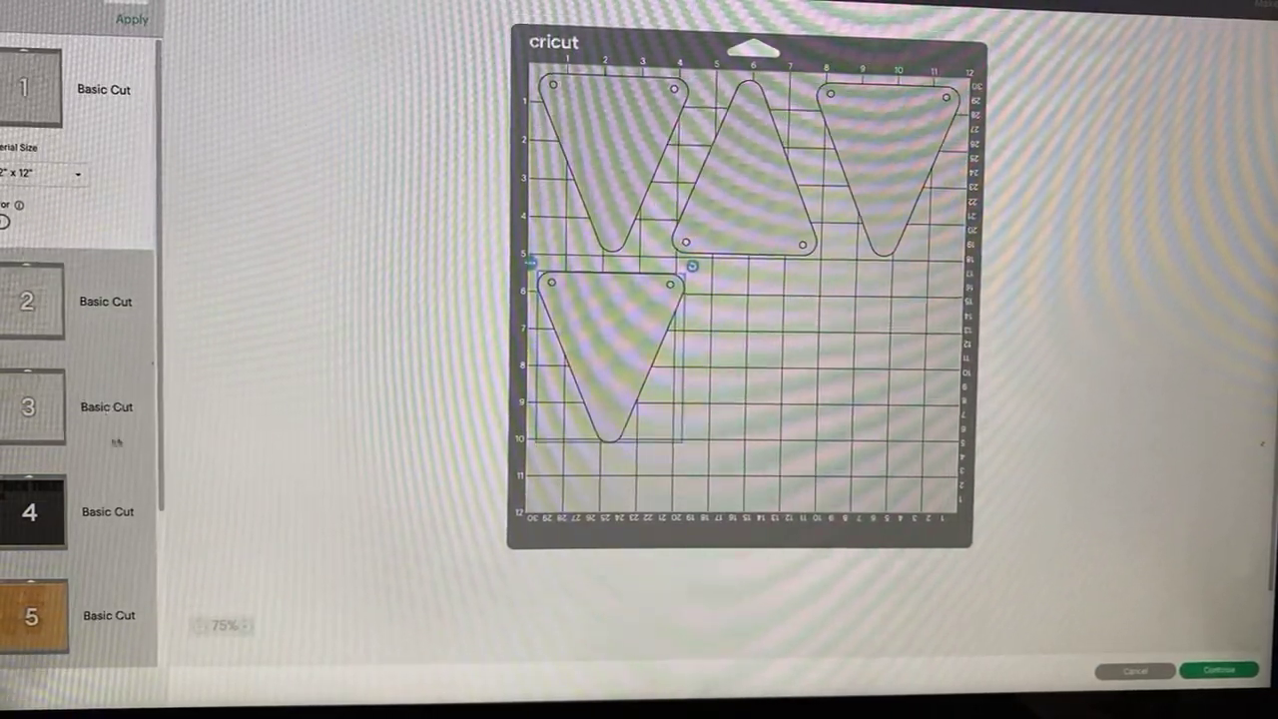
Step: Move the selected pennants from mat 3 onto mat 1
click(105, 406)
click(534, 69)
click(544, 93)
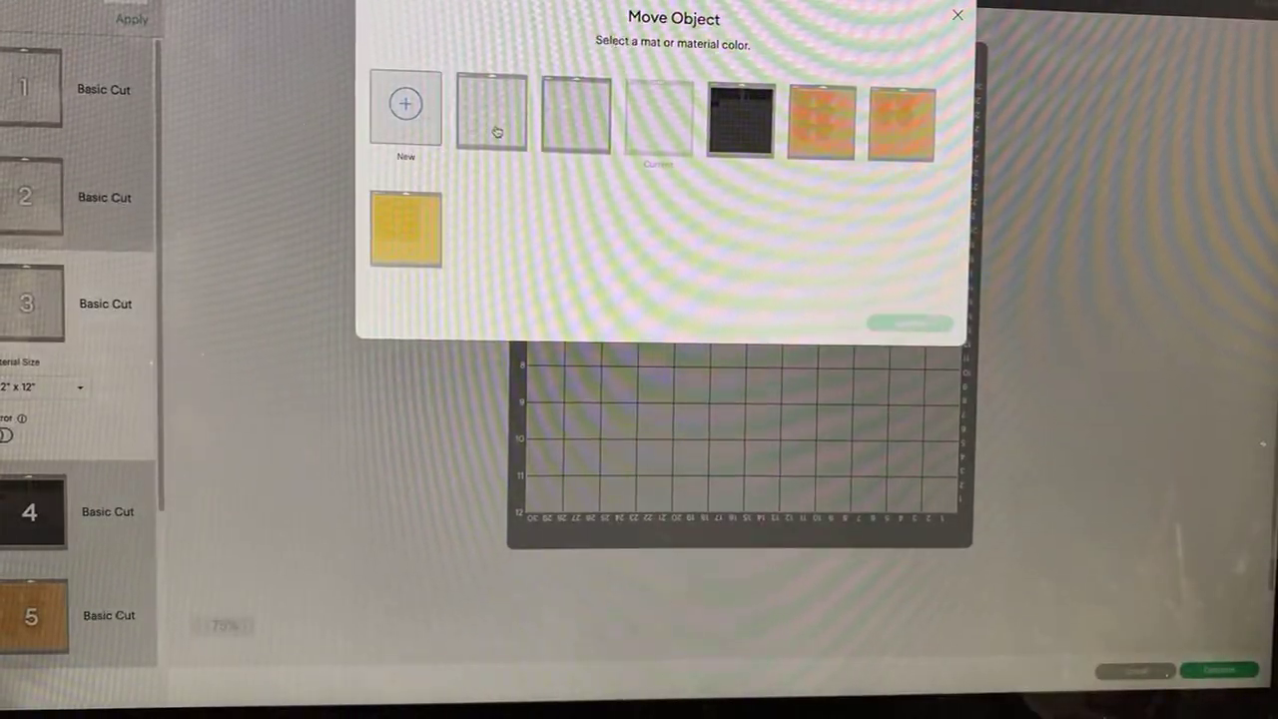
click(920, 322)
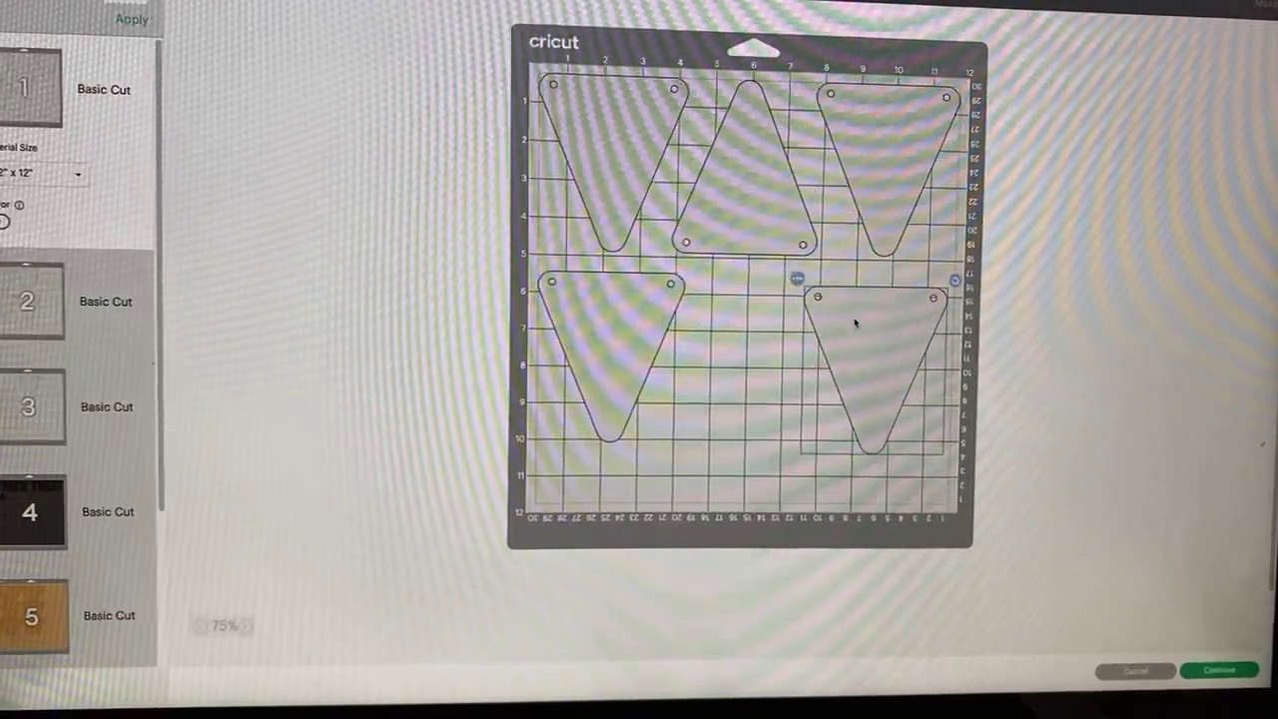
Step: Send mat 3's last triangle to mat 1 and level it into the lower row
click(90, 405)
right_click(689, 88)
click(679, 95)
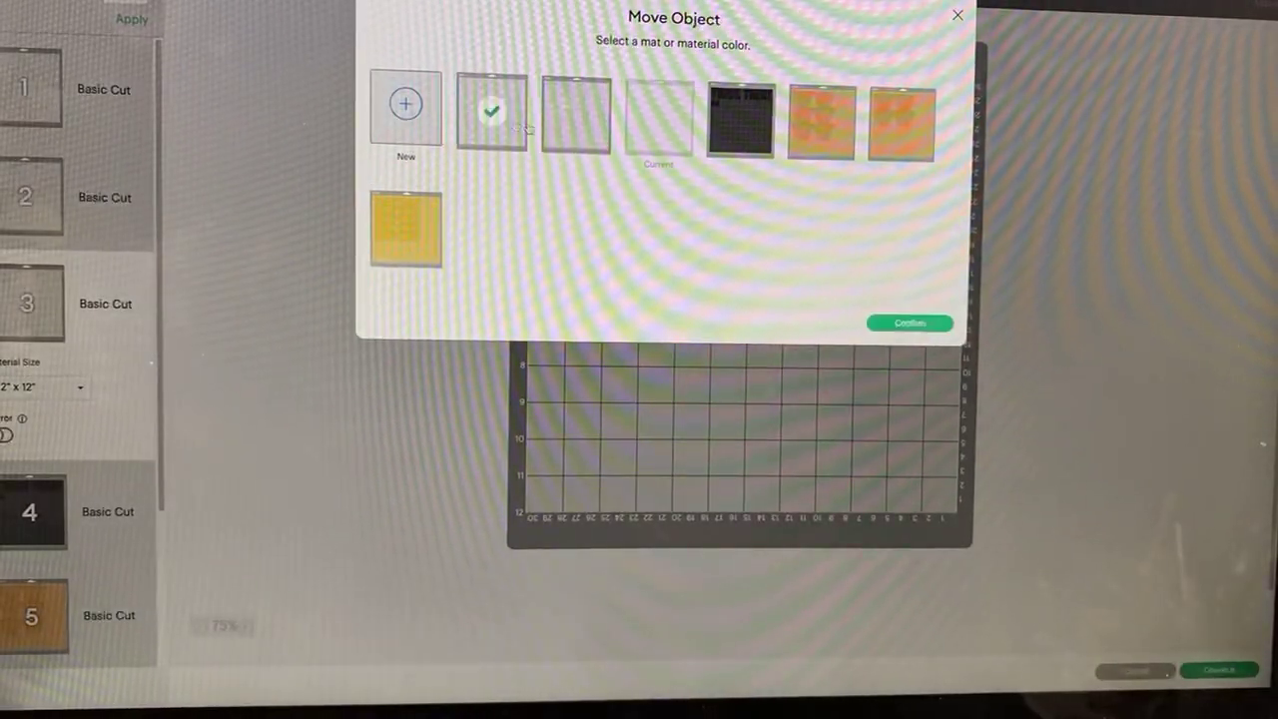
click(910, 325)
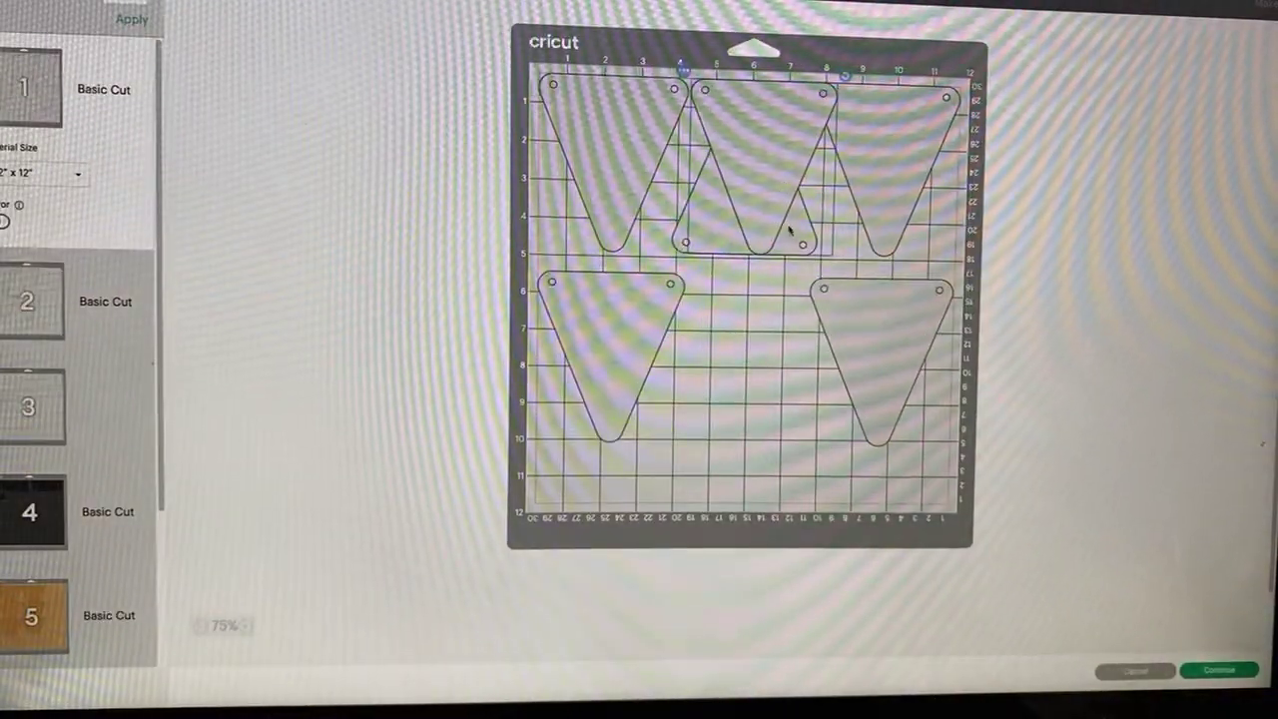
drag(776, 396, 784, 440)
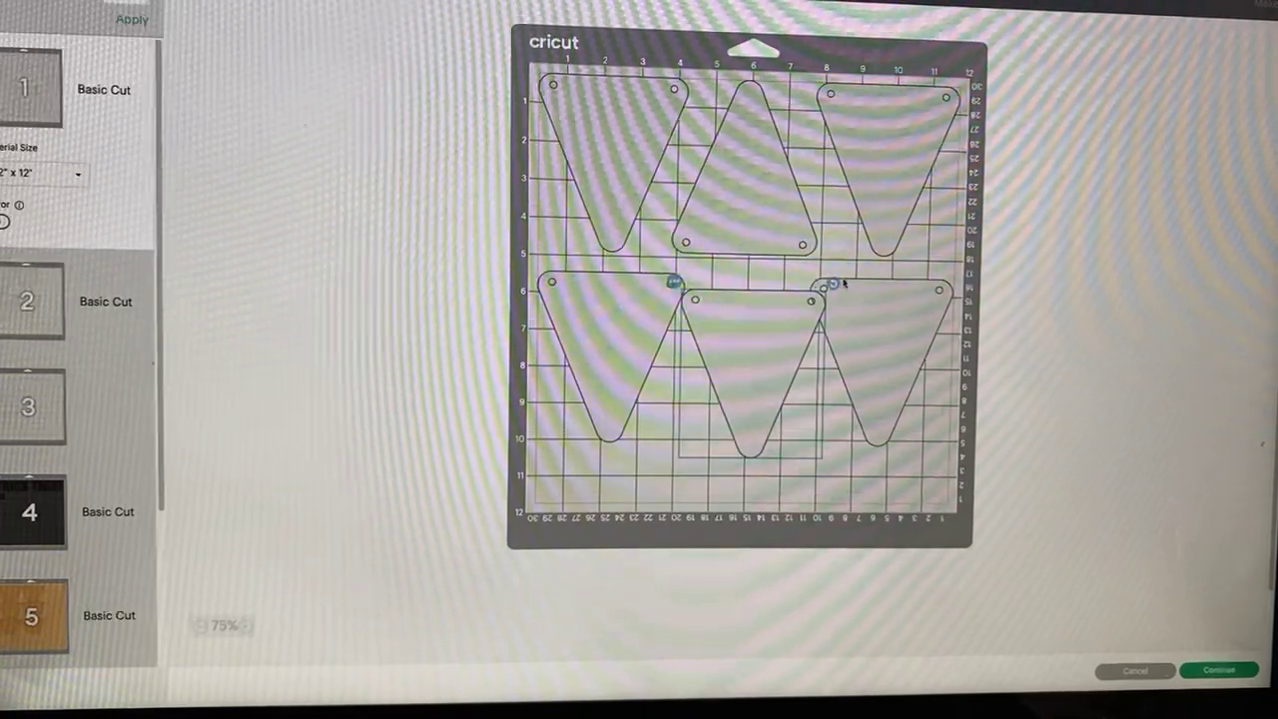
drag(832, 284, 817, 475)
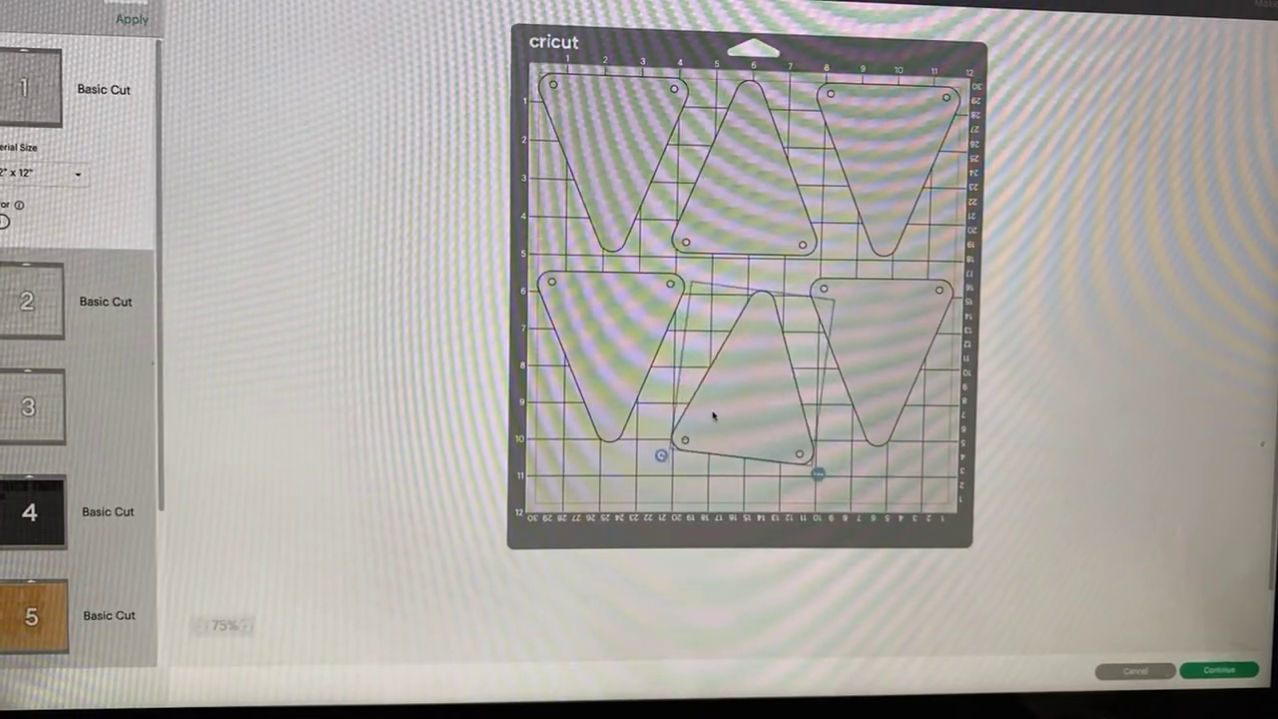
mouse_move(713, 416)
mouse_down()
mouse_move(744, 360)
mouse_move(736, 370)
mouse_up()
scroll(122, 537, down, 3)
Step: On mat 5, reposition and invert the orange trapezoids into alternating rows
click(123, 443)
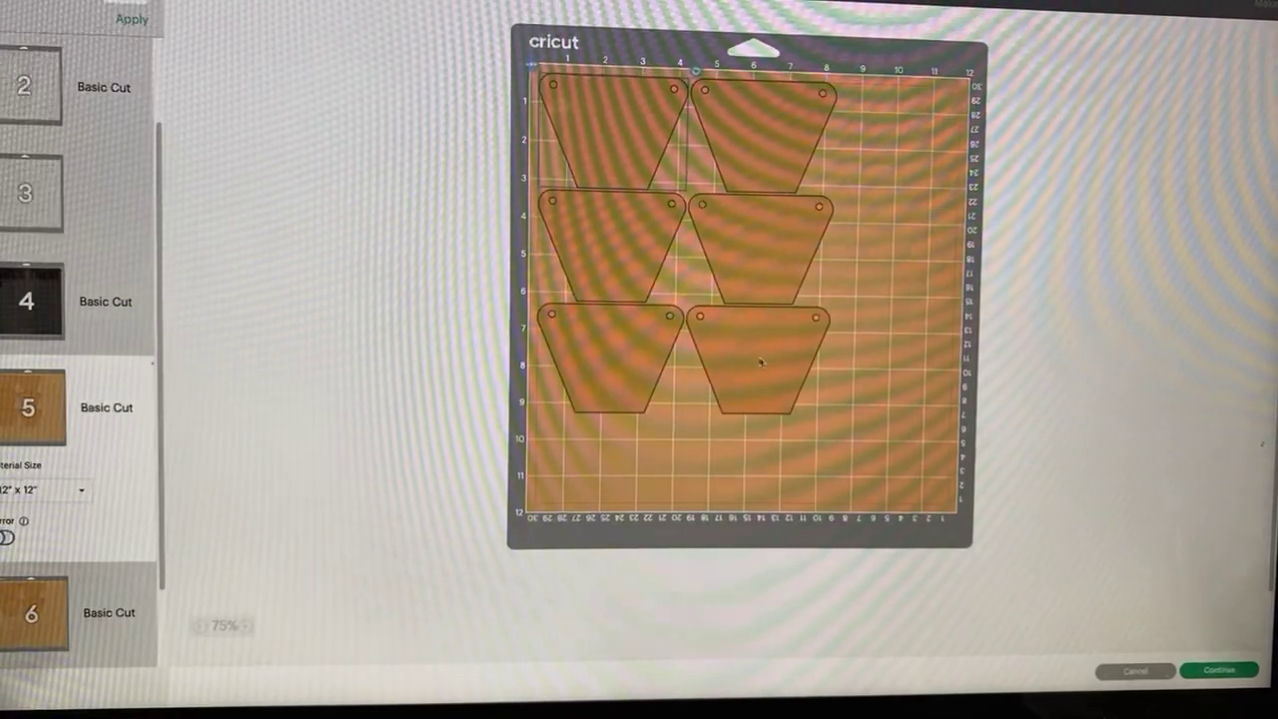
drag(770, 355, 898, 135)
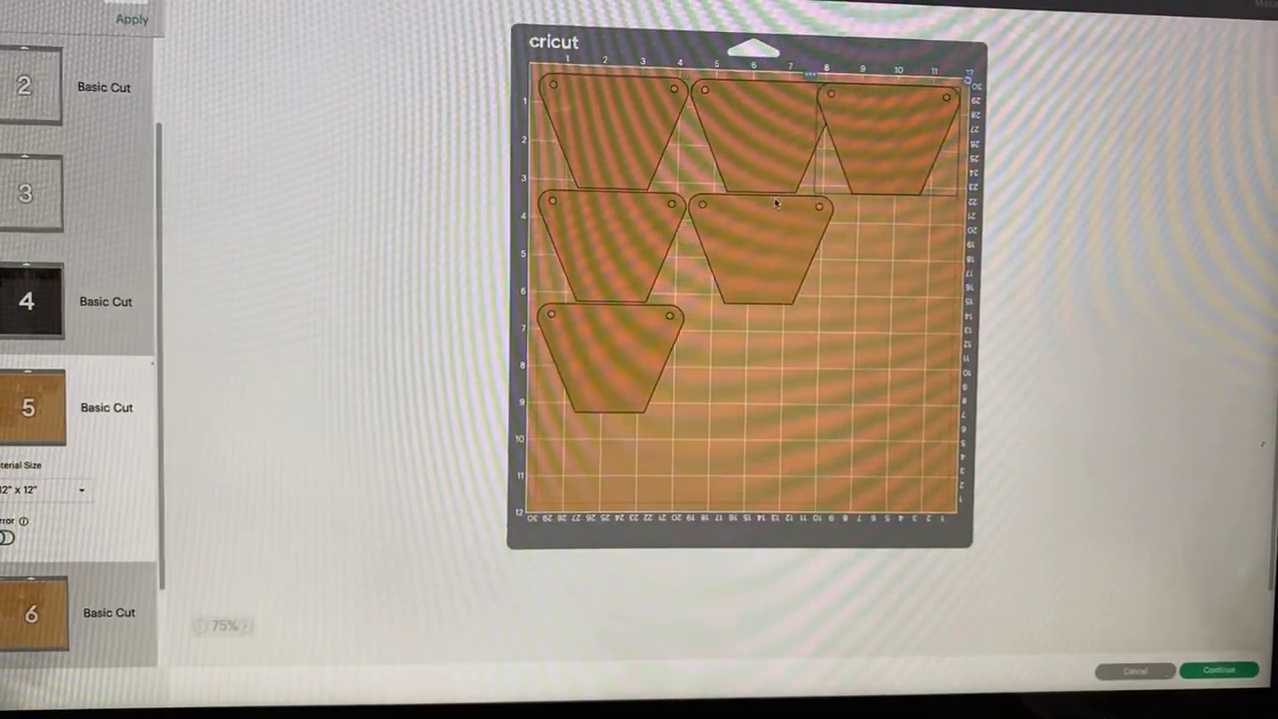
mouse_move(775, 83)
mouse_down()
mouse_move(704, 115)
mouse_move(753, 171)
mouse_up()
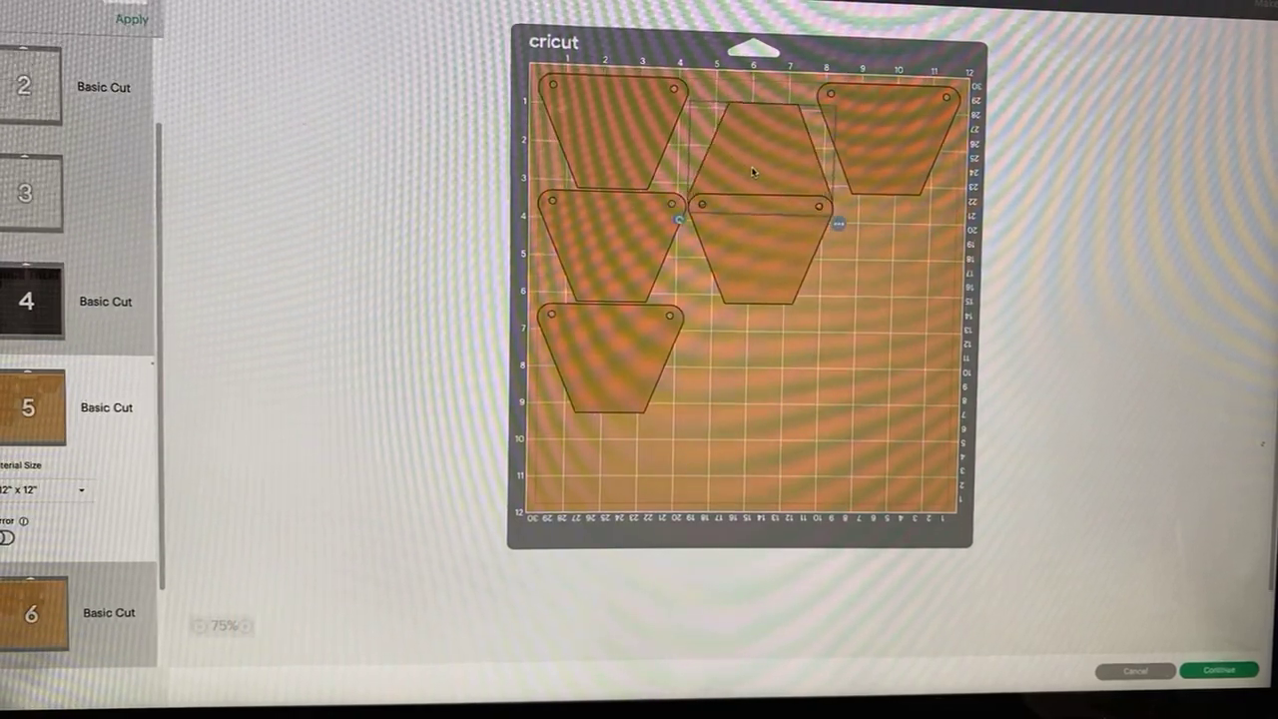
drag(753, 172, 755, 149)
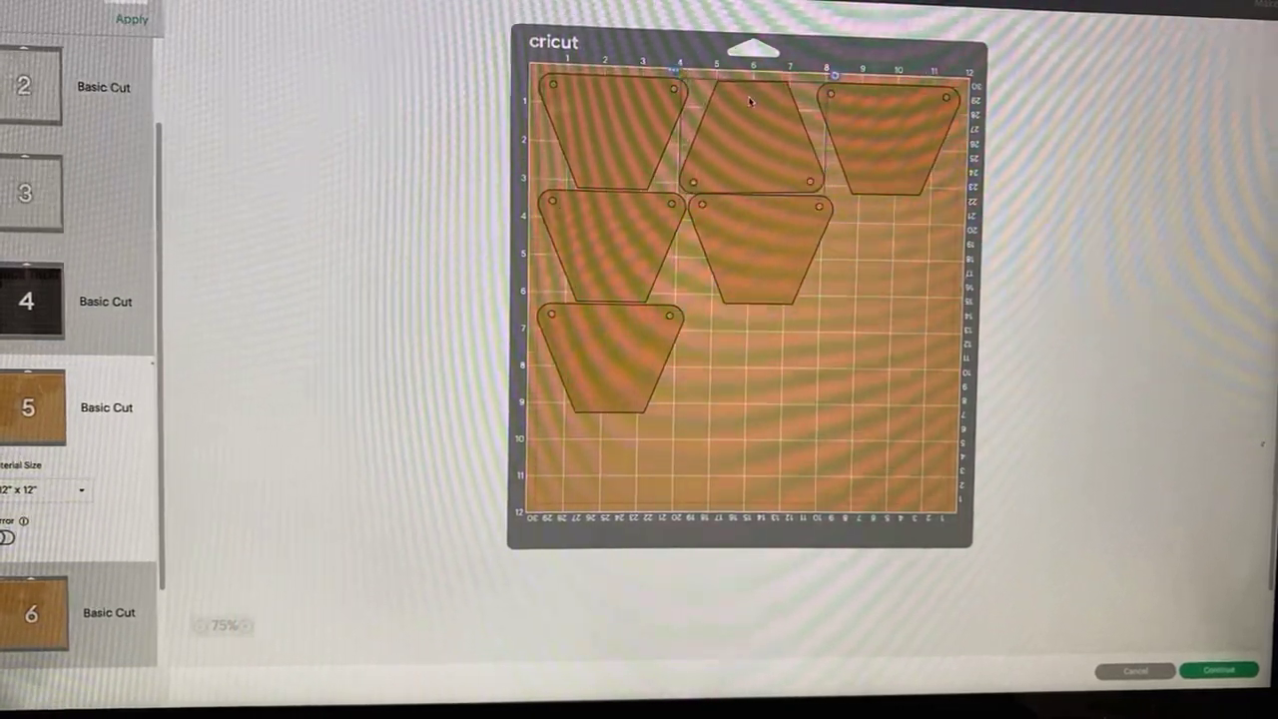
drag(762, 255, 887, 264)
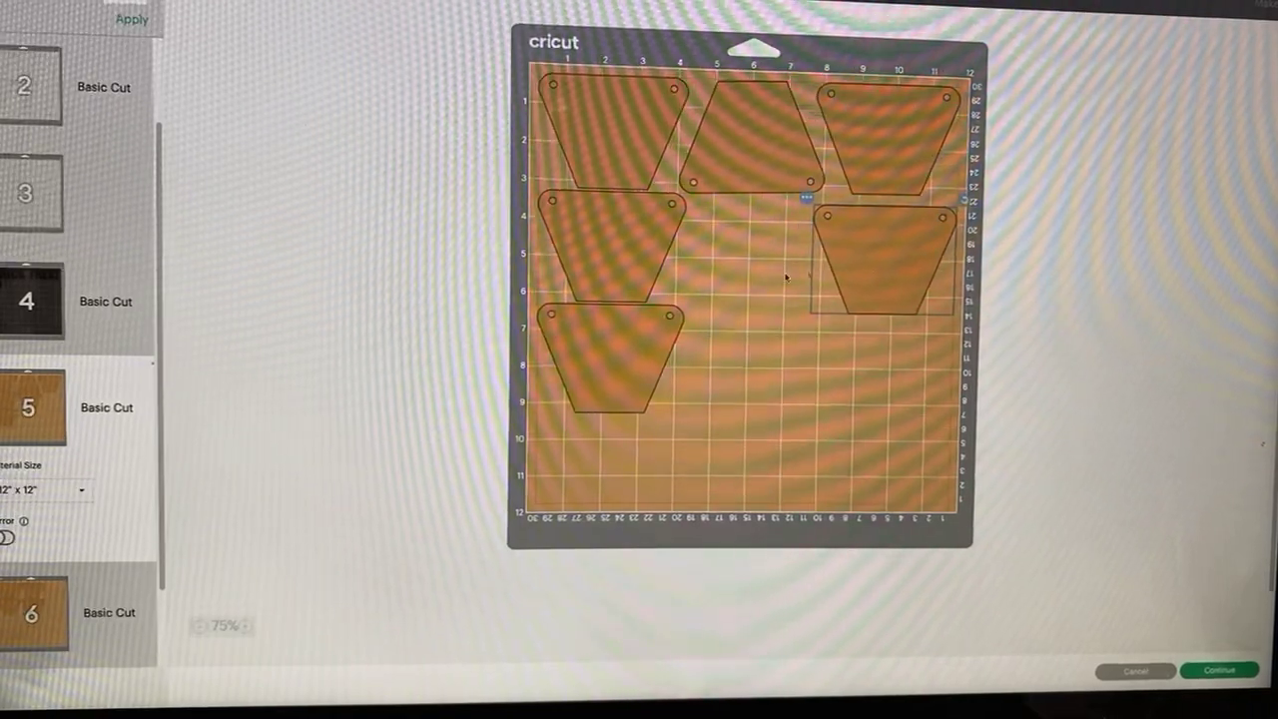
mouse_move(609, 355)
mouse_down()
mouse_move(716, 398)
mouse_move(716, 306)
mouse_up()
mouse_move(806, 281)
mouse_down()
mouse_move(765, 432)
mouse_move(635, 388)
mouse_move(695, 439)
mouse_move(641, 397)
mouse_up()
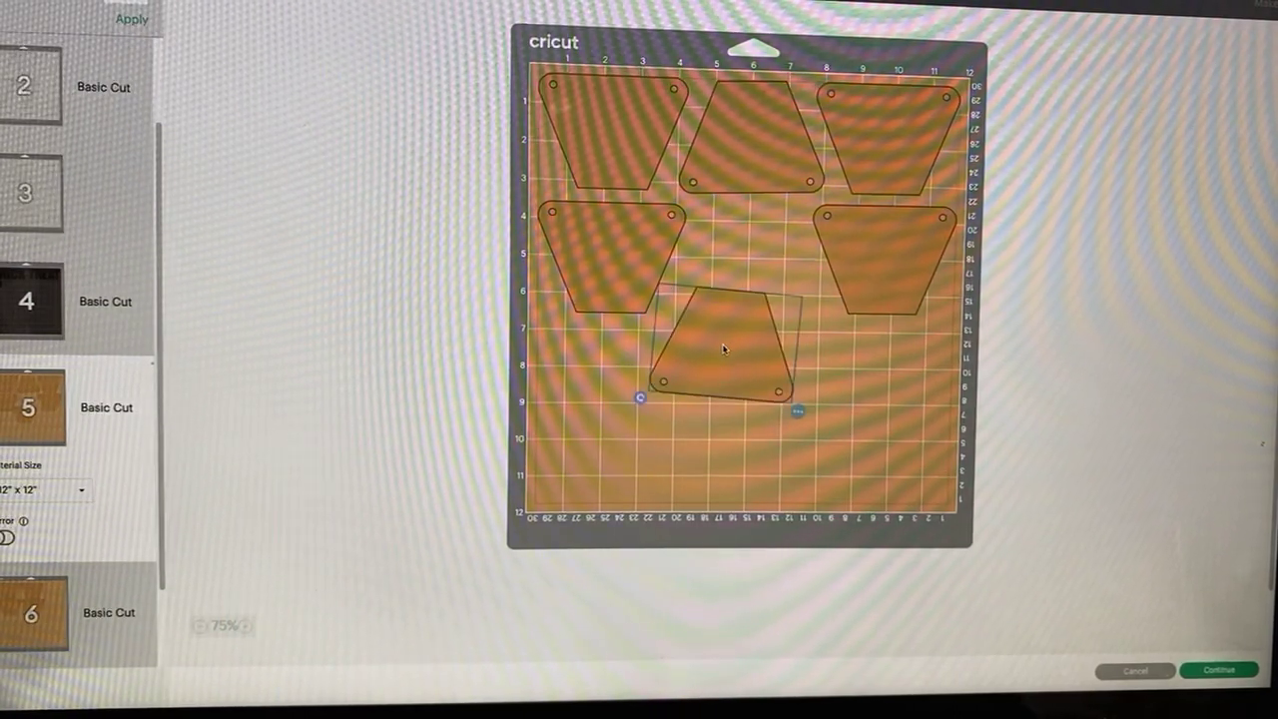
drag(724, 348, 756, 266)
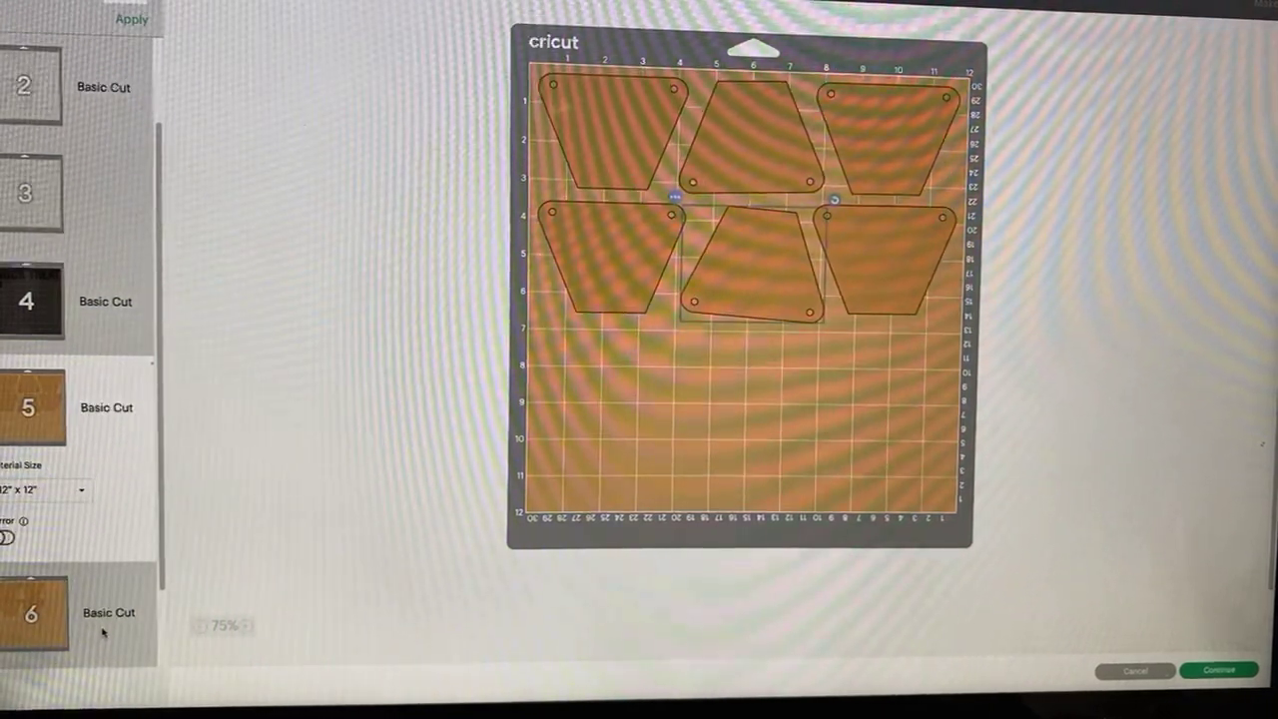
Step: Move mat 6's lower-left trapezoid to mat 5, below the left column
click(97, 628)
click(589, 216)
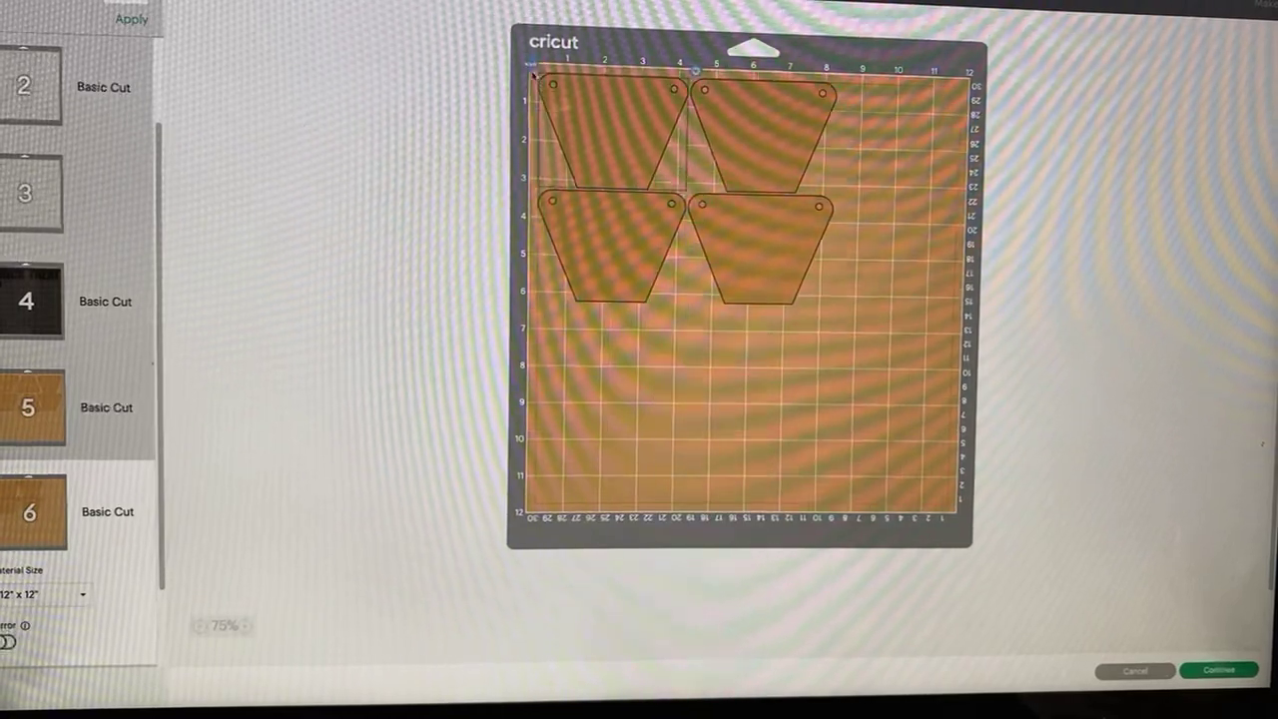
click(532, 67)
click(527, 88)
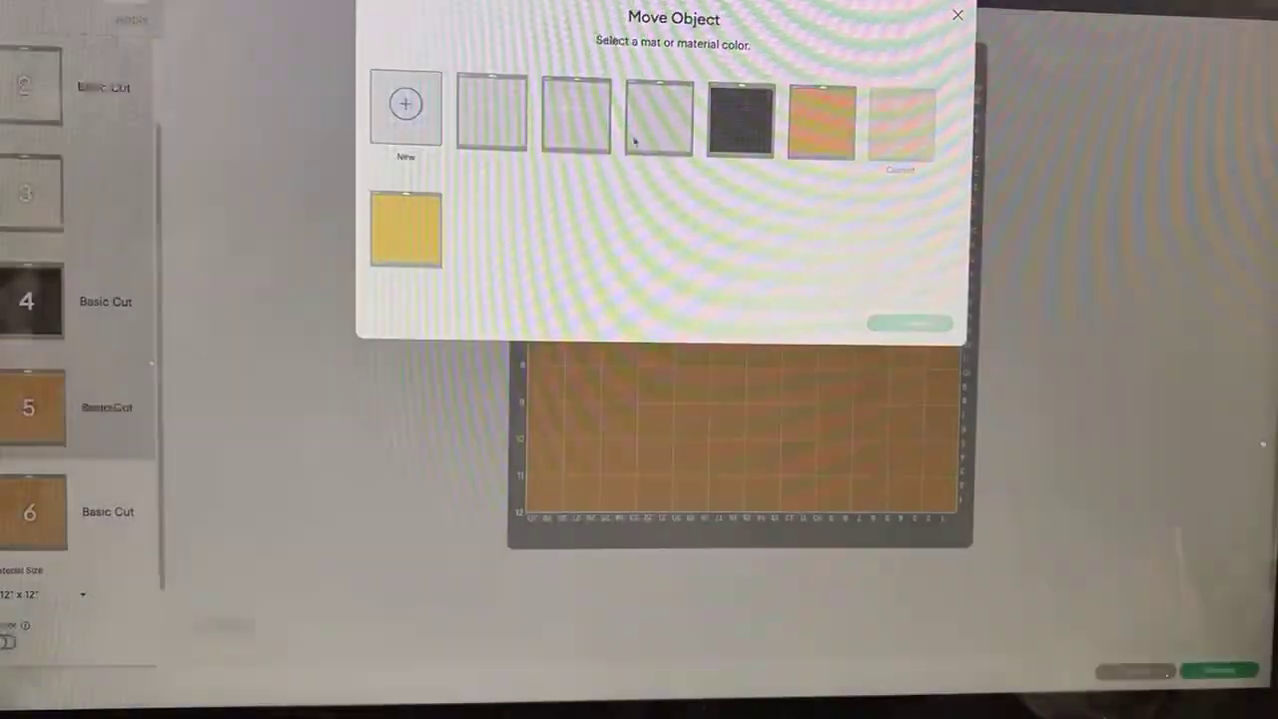
click(814, 148)
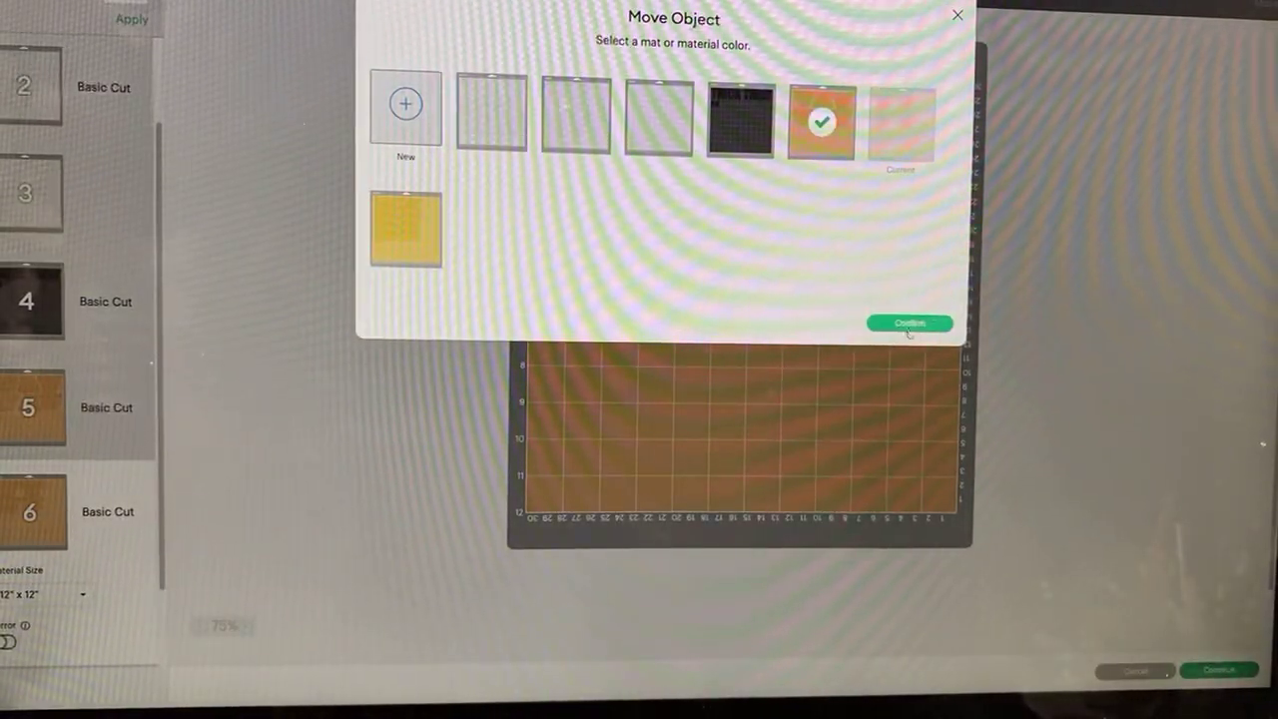
click(910, 323)
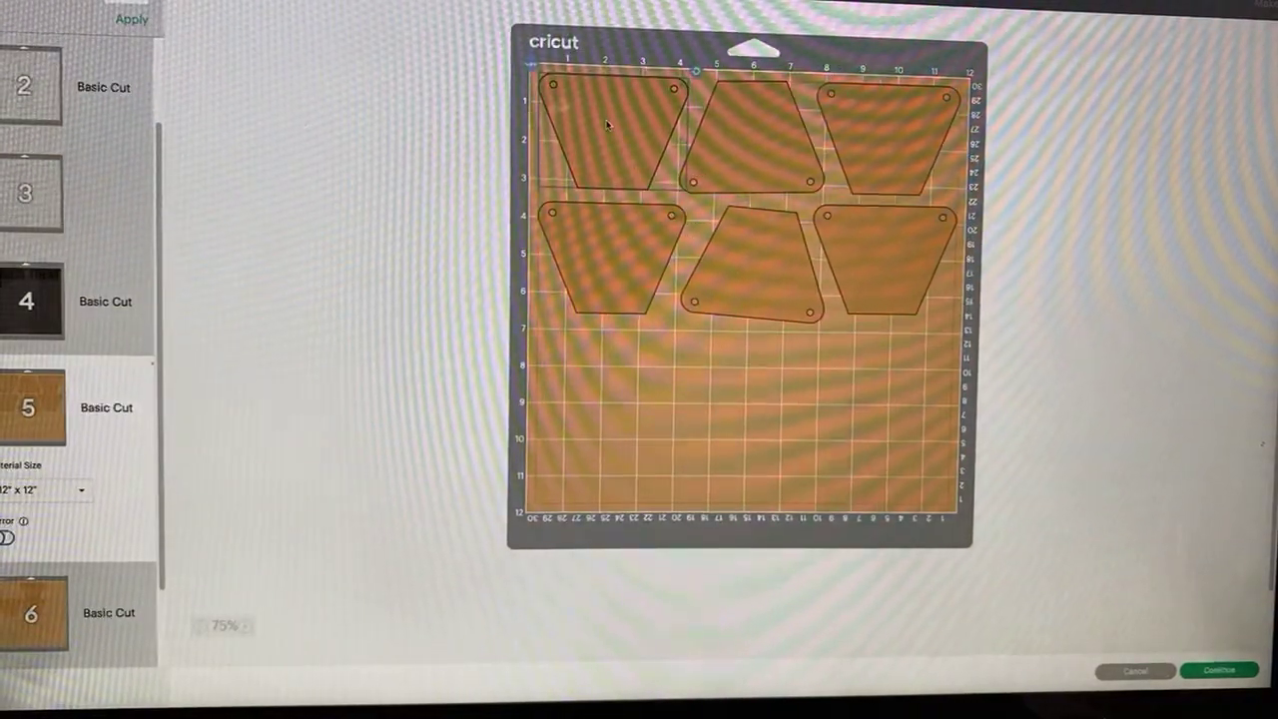
drag(607, 123, 613, 385)
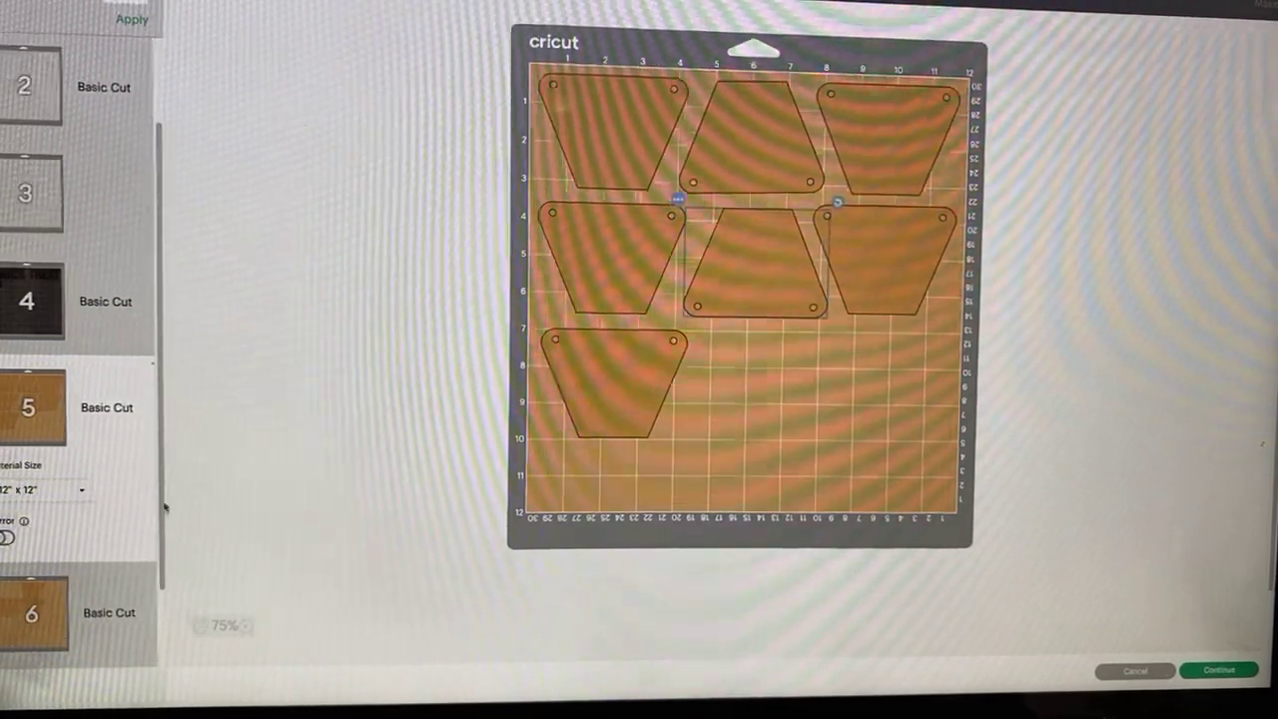
Step: Move mat 6's top trapezoid to mat 5's lower right
click(100, 644)
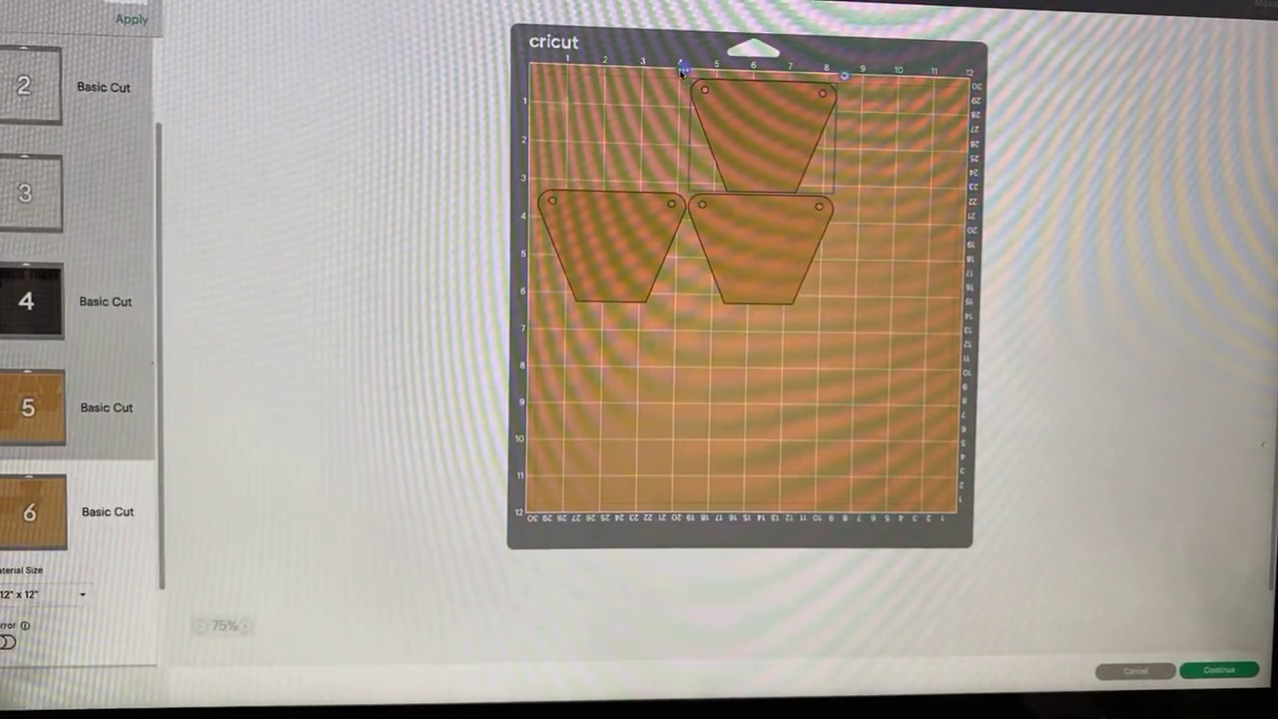
click(683, 67)
click(687, 97)
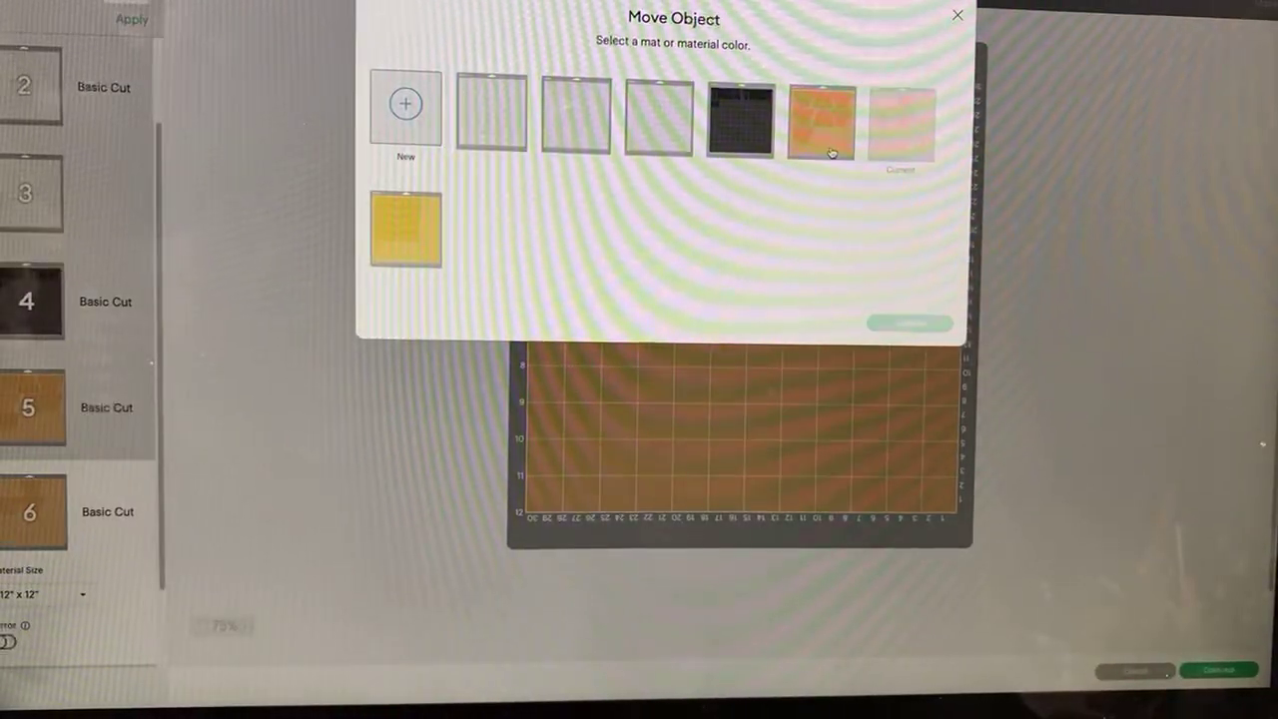
click(825, 144)
click(910, 324)
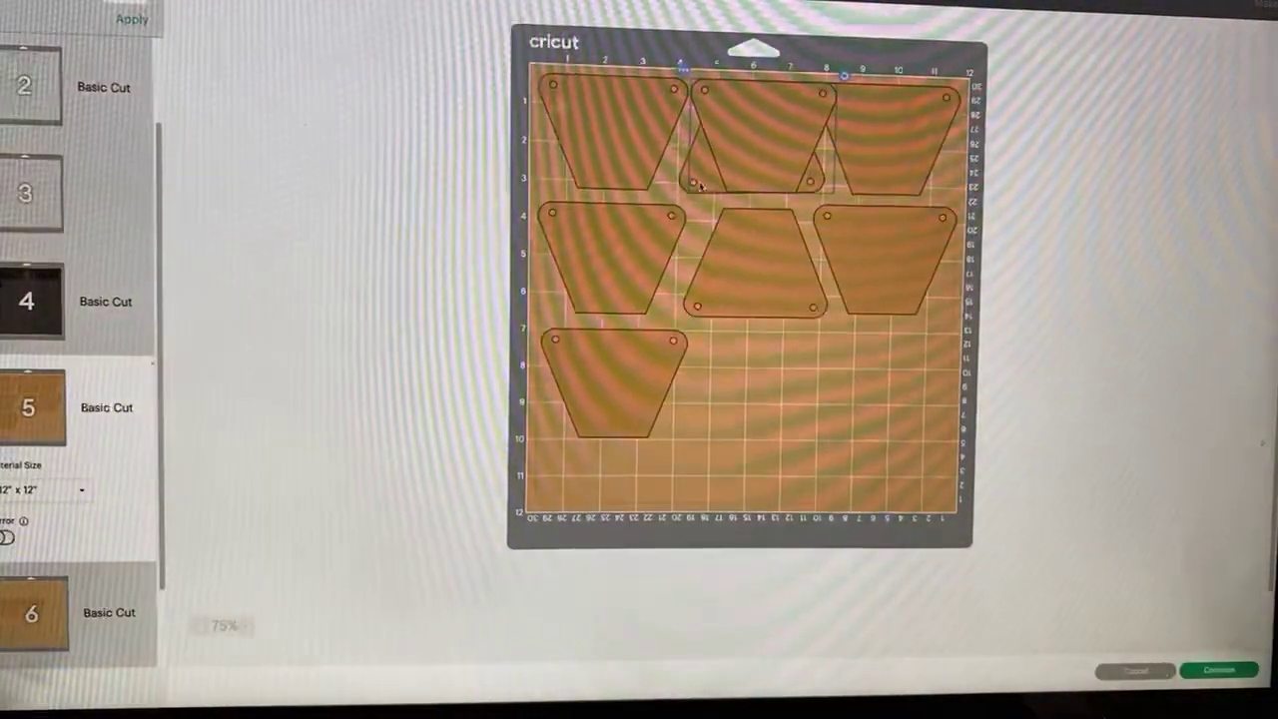
drag(799, 370, 854, 384)
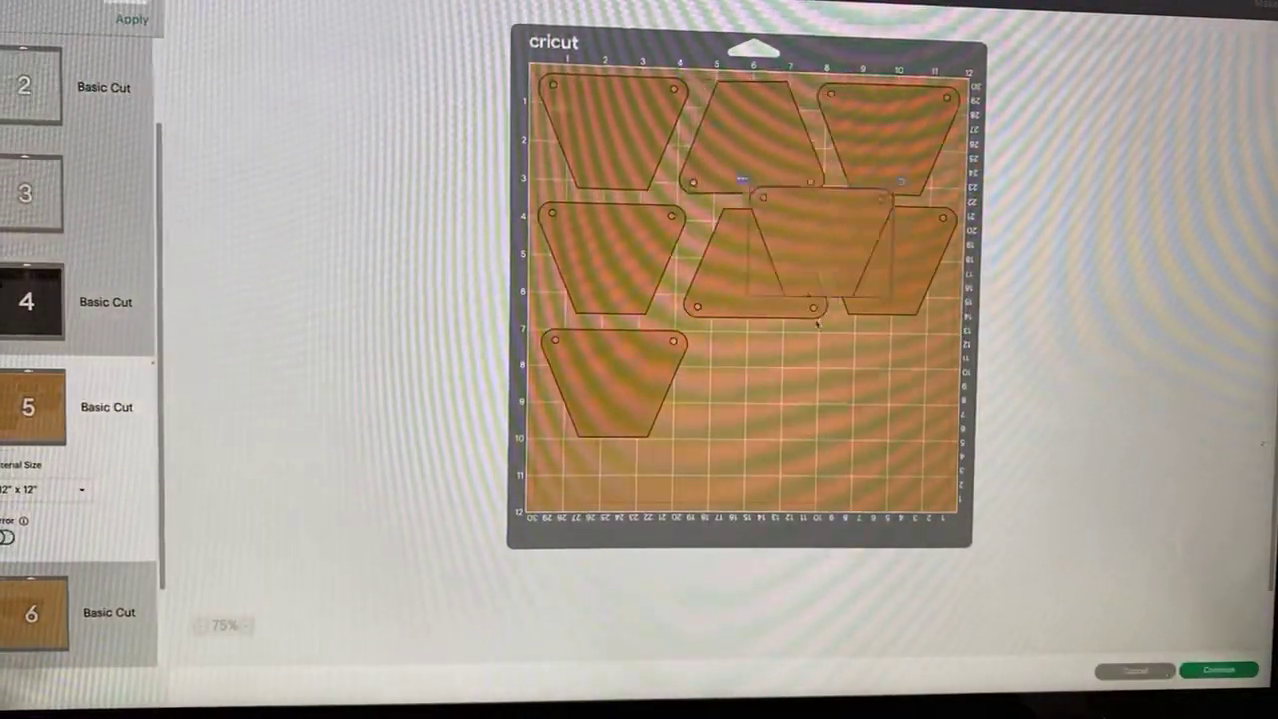
Step: Send another mat 6 trapezoid to mat 5's bottom middle, inverted, and check mat 6
click(90, 612)
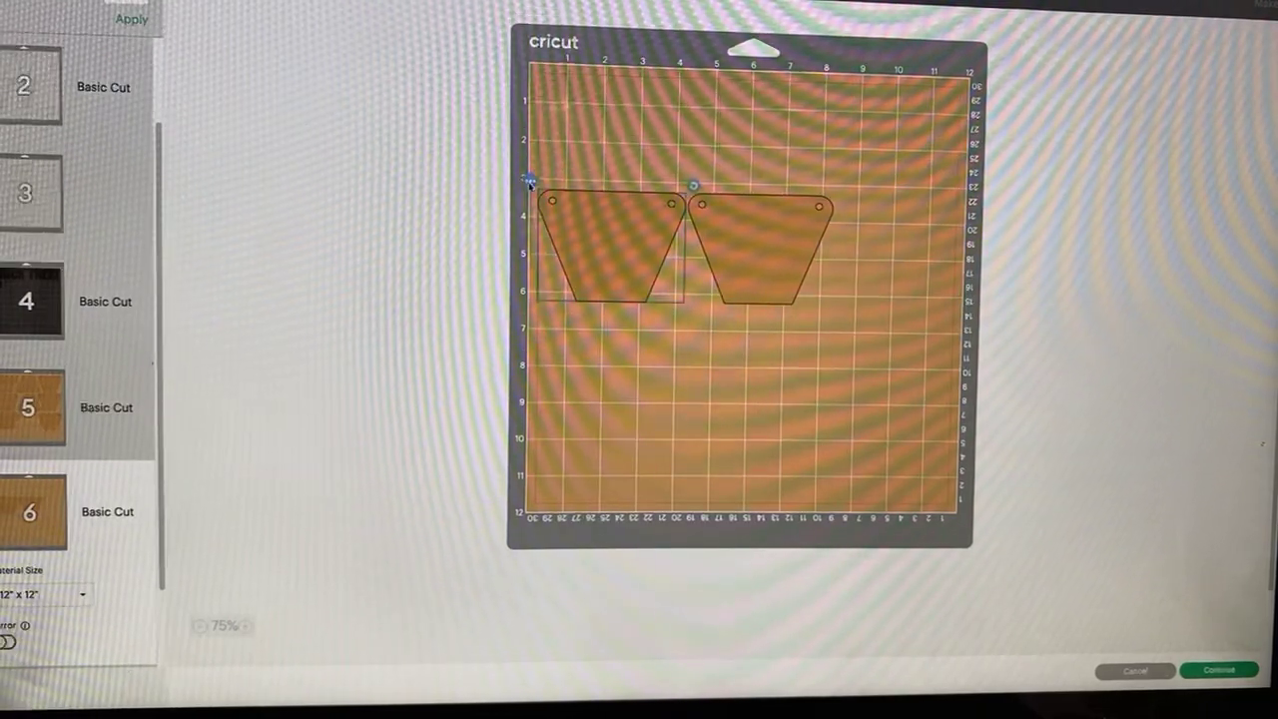
click(529, 207)
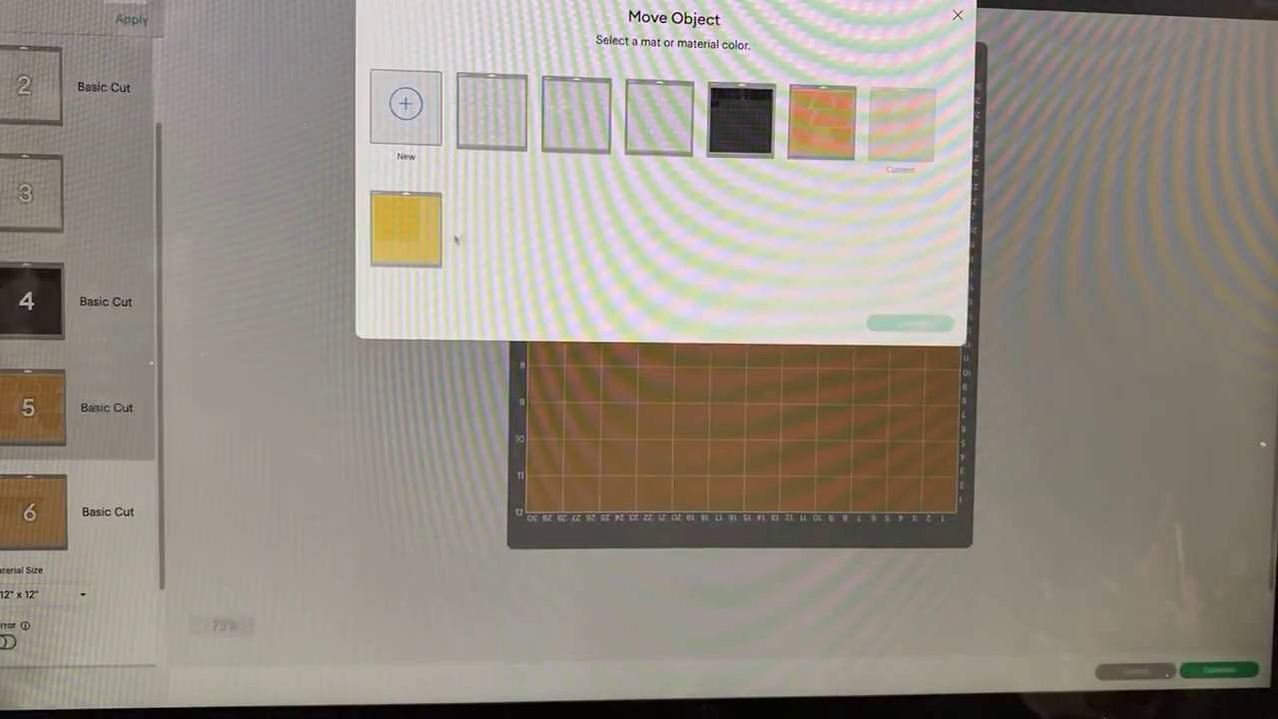
click(815, 137)
click(909, 323)
drag(635, 224, 816, 380)
mouse_move(869, 343)
mouse_down()
mouse_move(828, 447)
mouse_move(740, 440)
mouse_move(742, 416)
mouse_up()
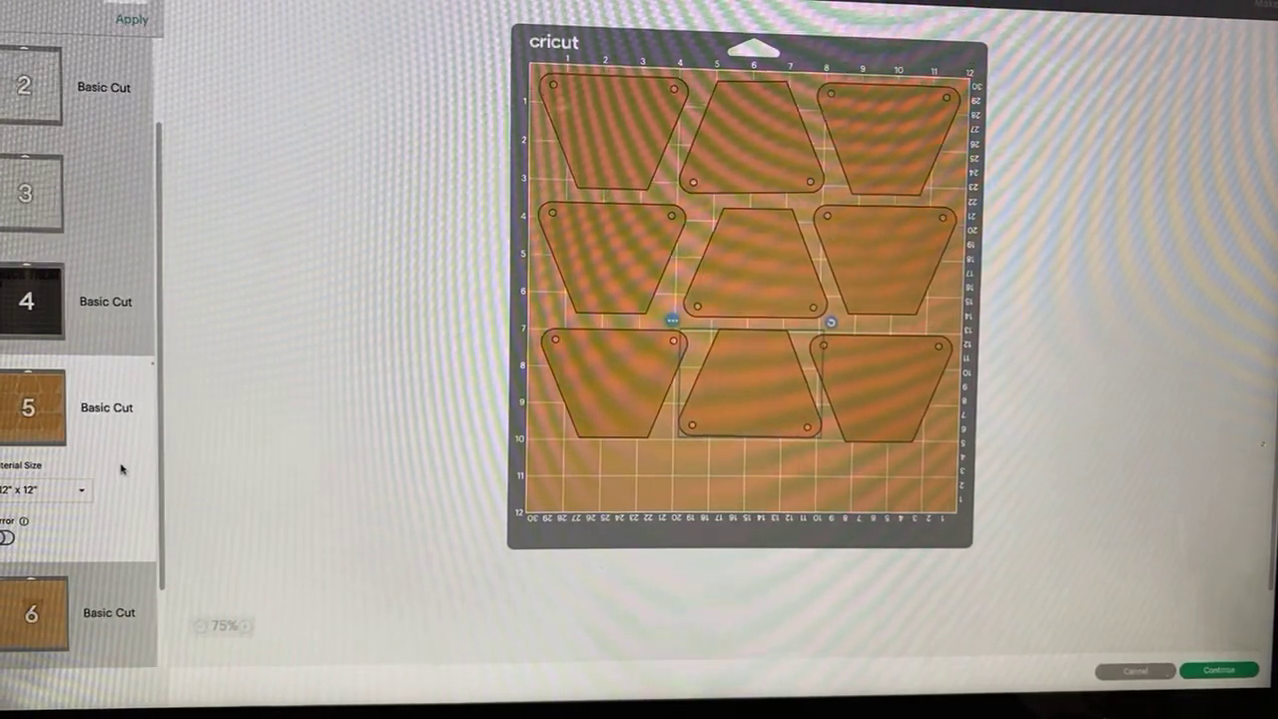
click(125, 651)
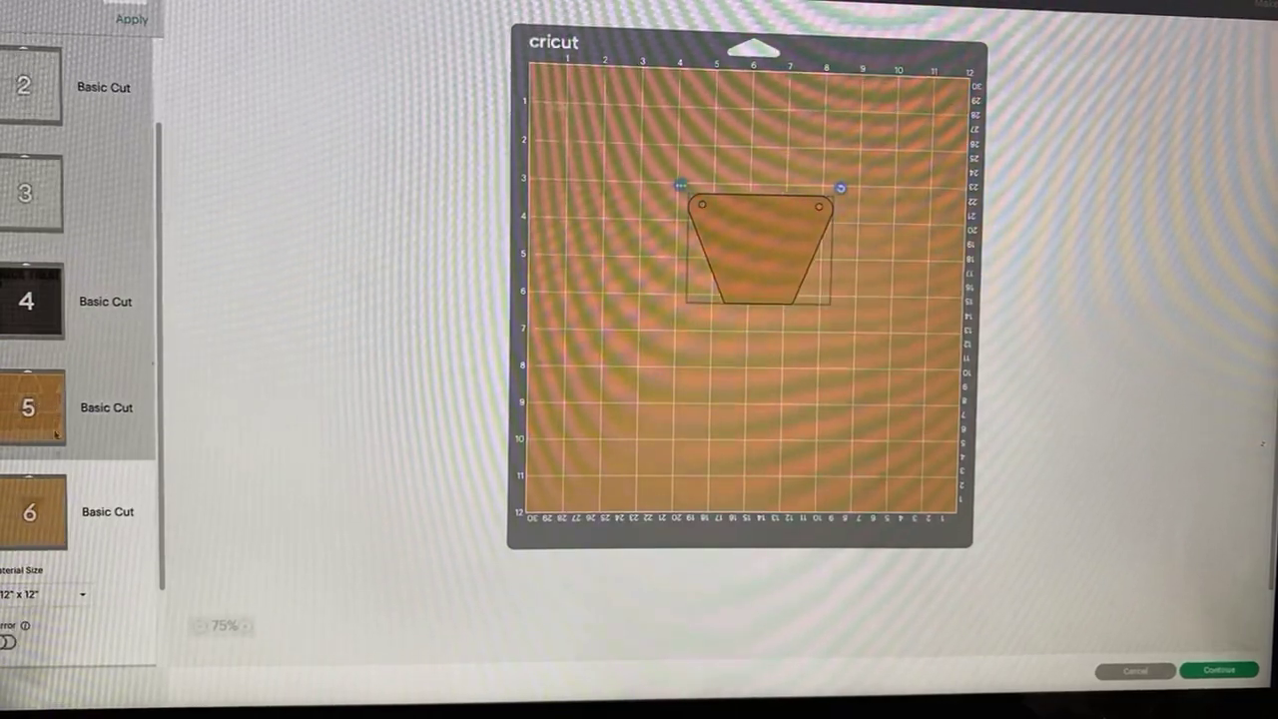
scroll(58, 462, down, 1)
Step: Switch the preview to the yellow mat 7
click(131, 637)
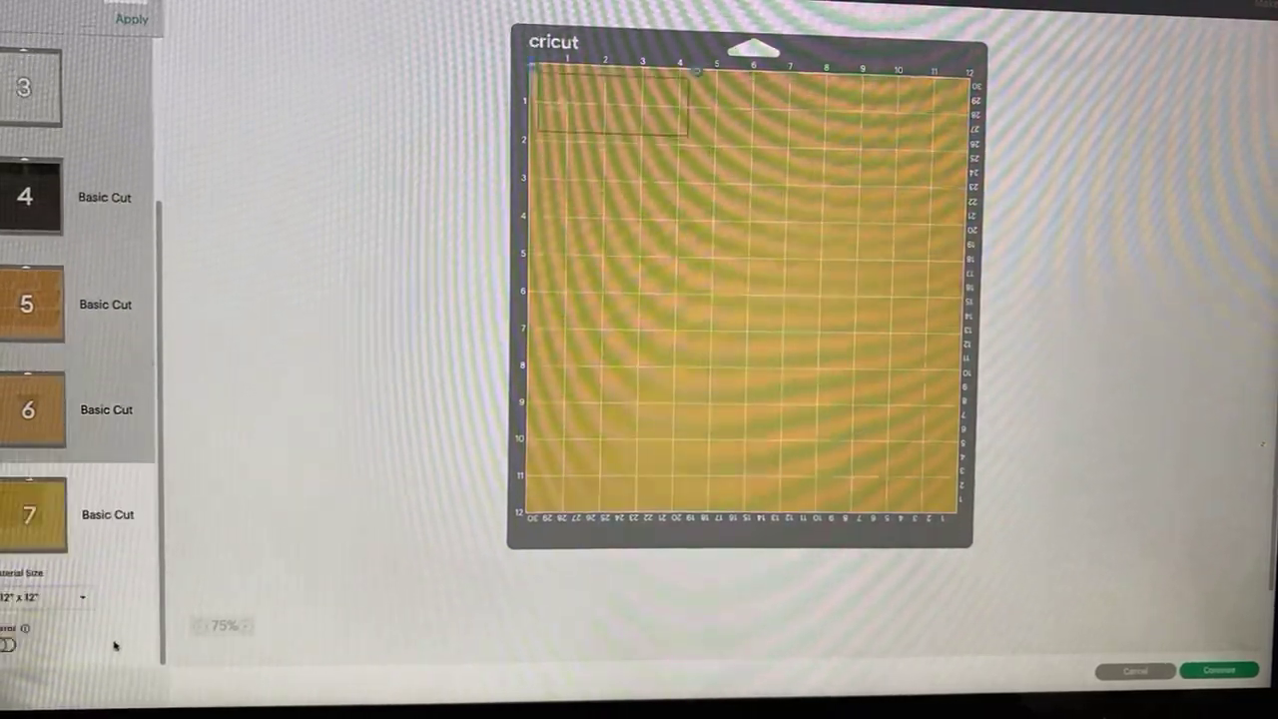